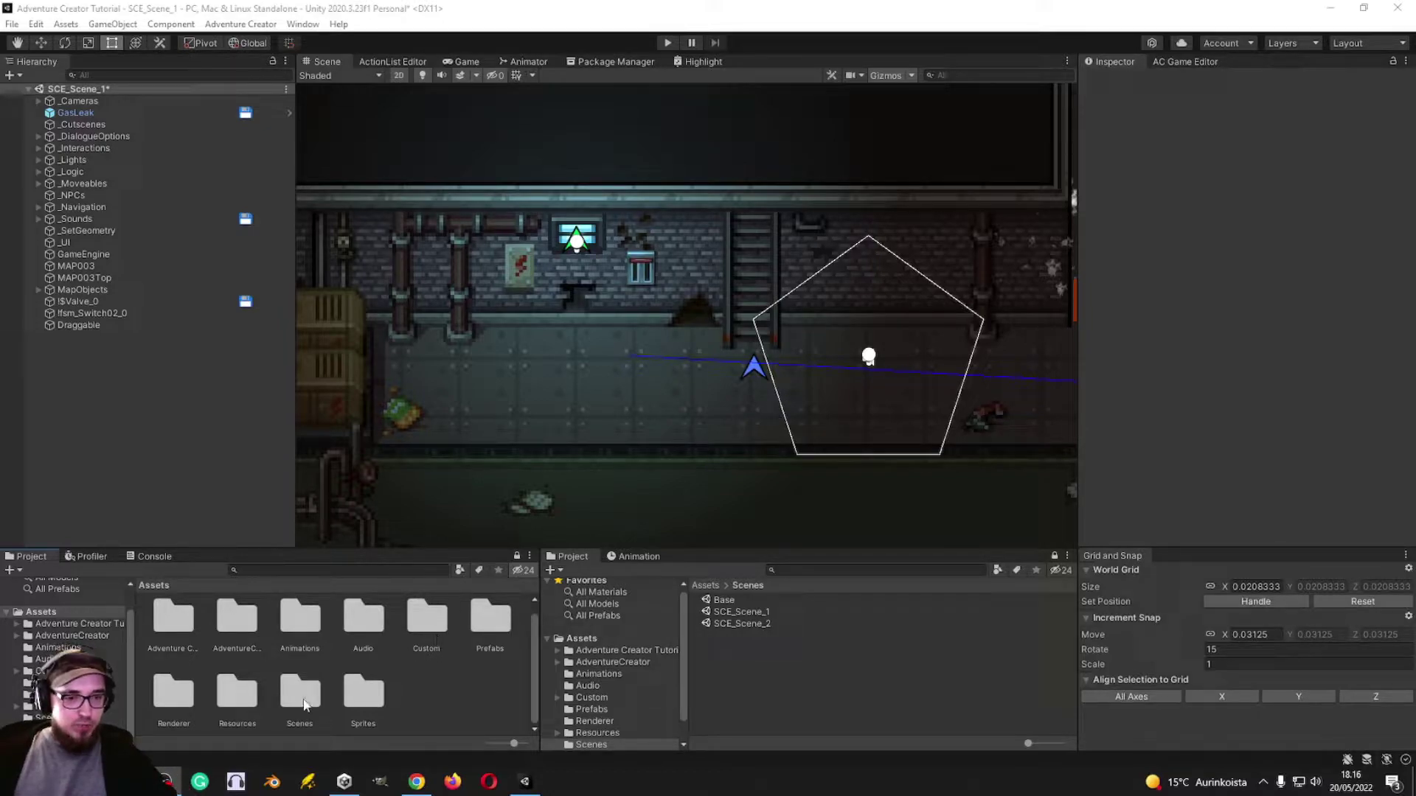
- Browse to Assets > Sprites > POP Sprites Complete > CP Lowtier Interior in the Project panel
double_click(364, 691)
left_click(154, 590)
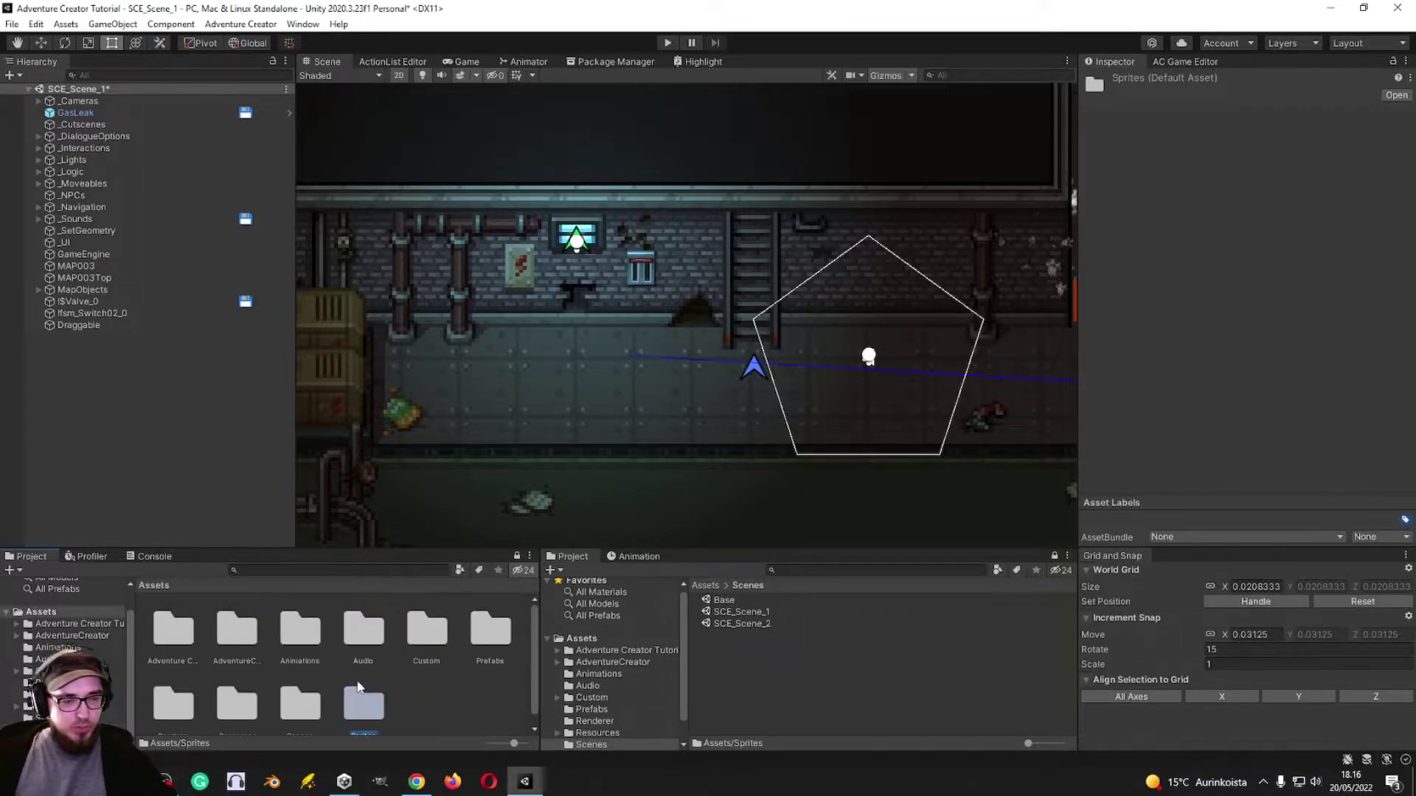
double_click(410, 652)
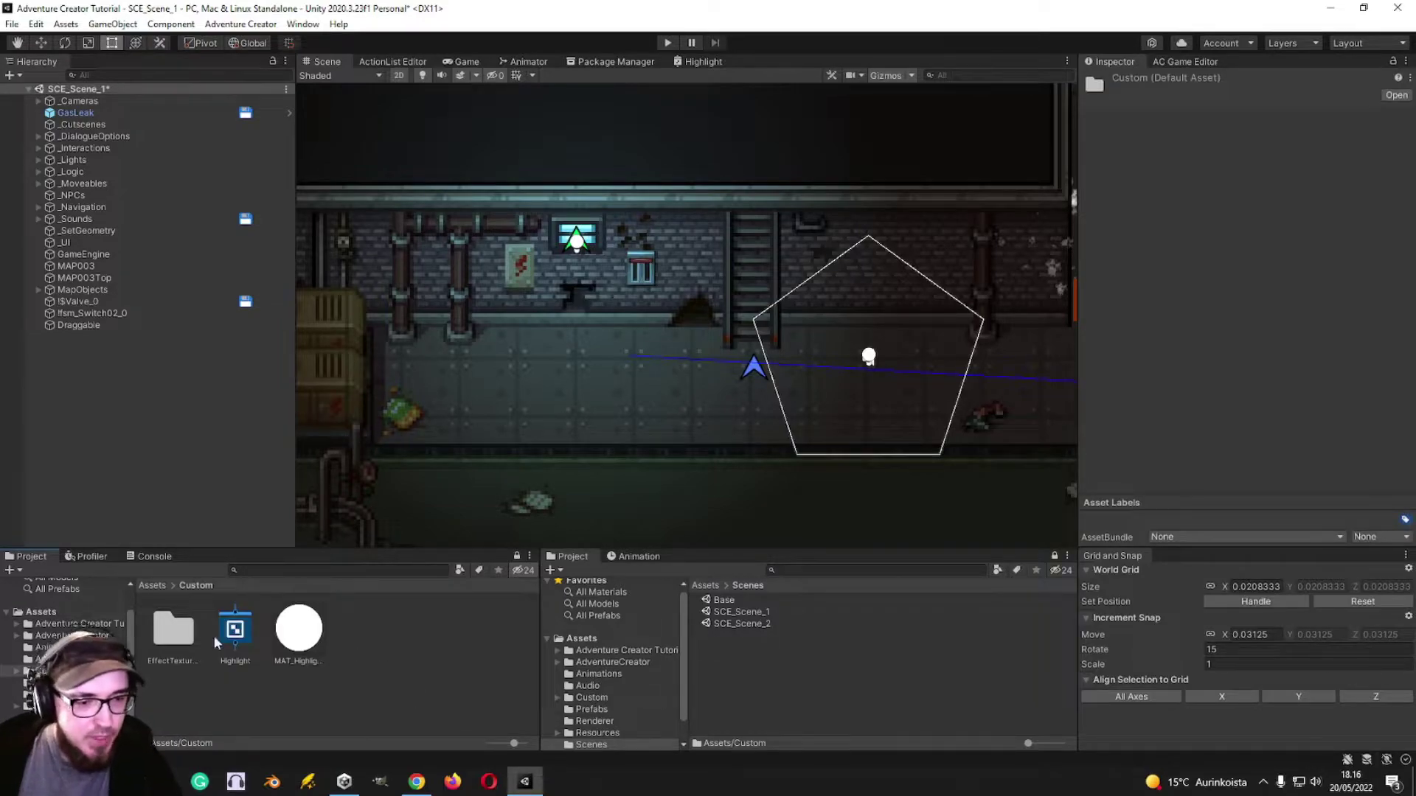
left_click(151, 585)
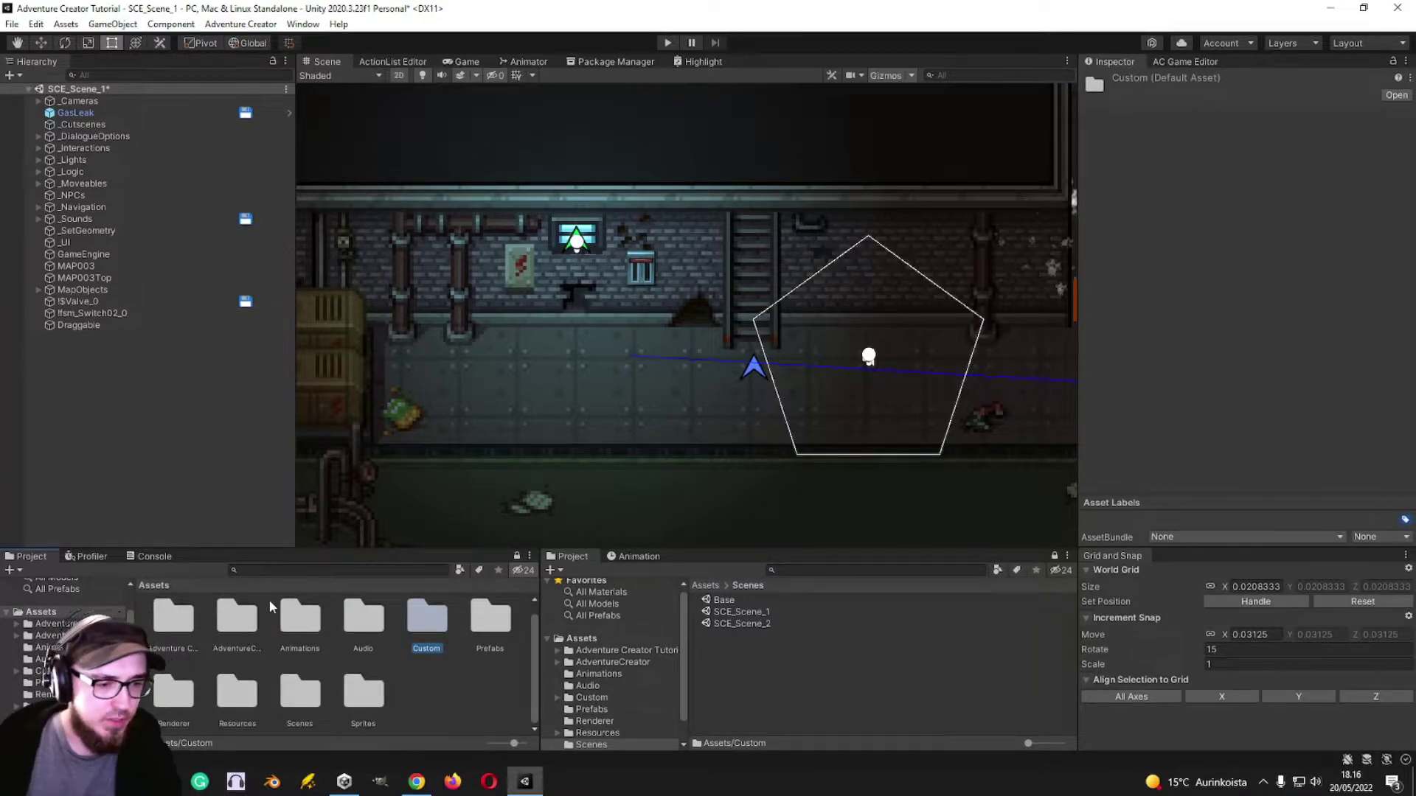
double_click(363, 692)
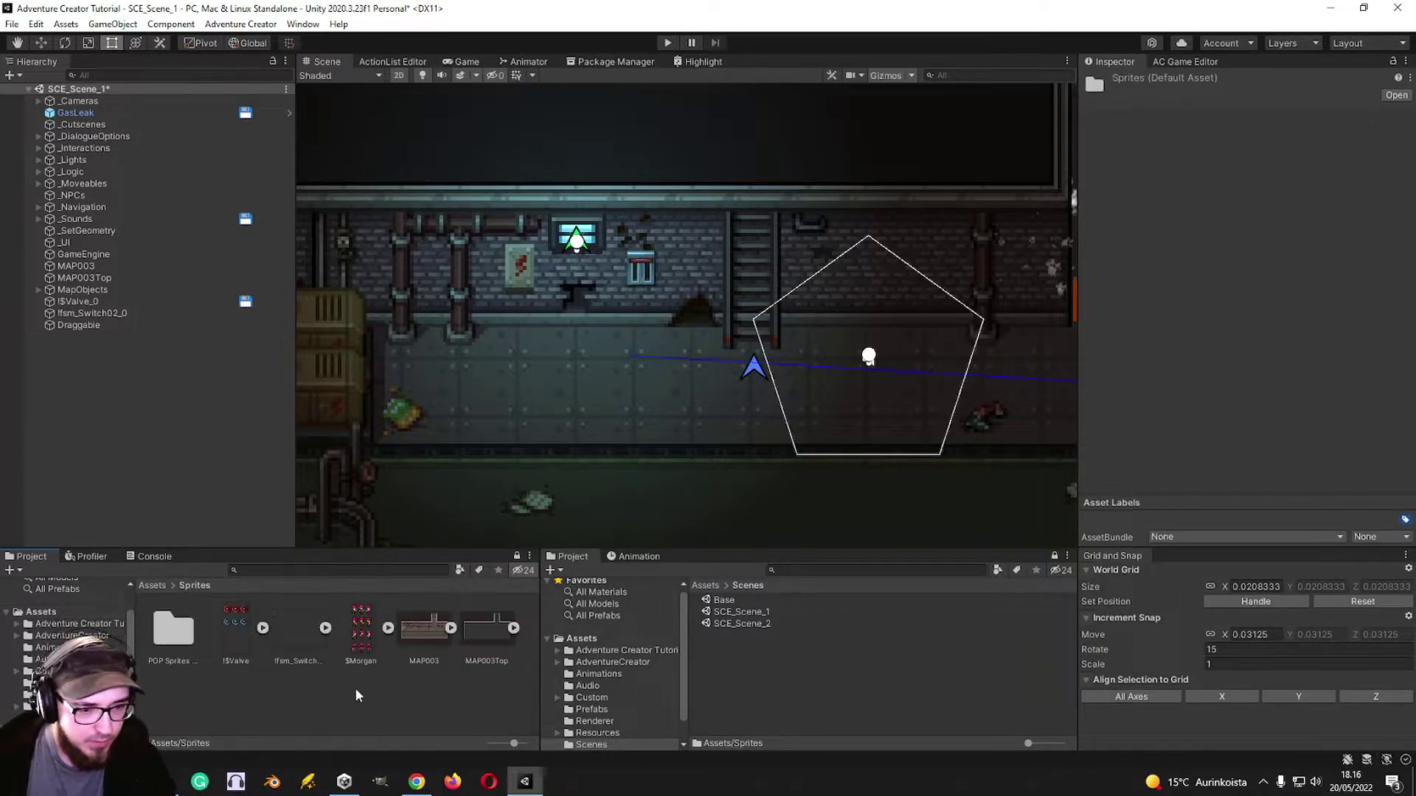
double_click(175, 629)
double_click(177, 632)
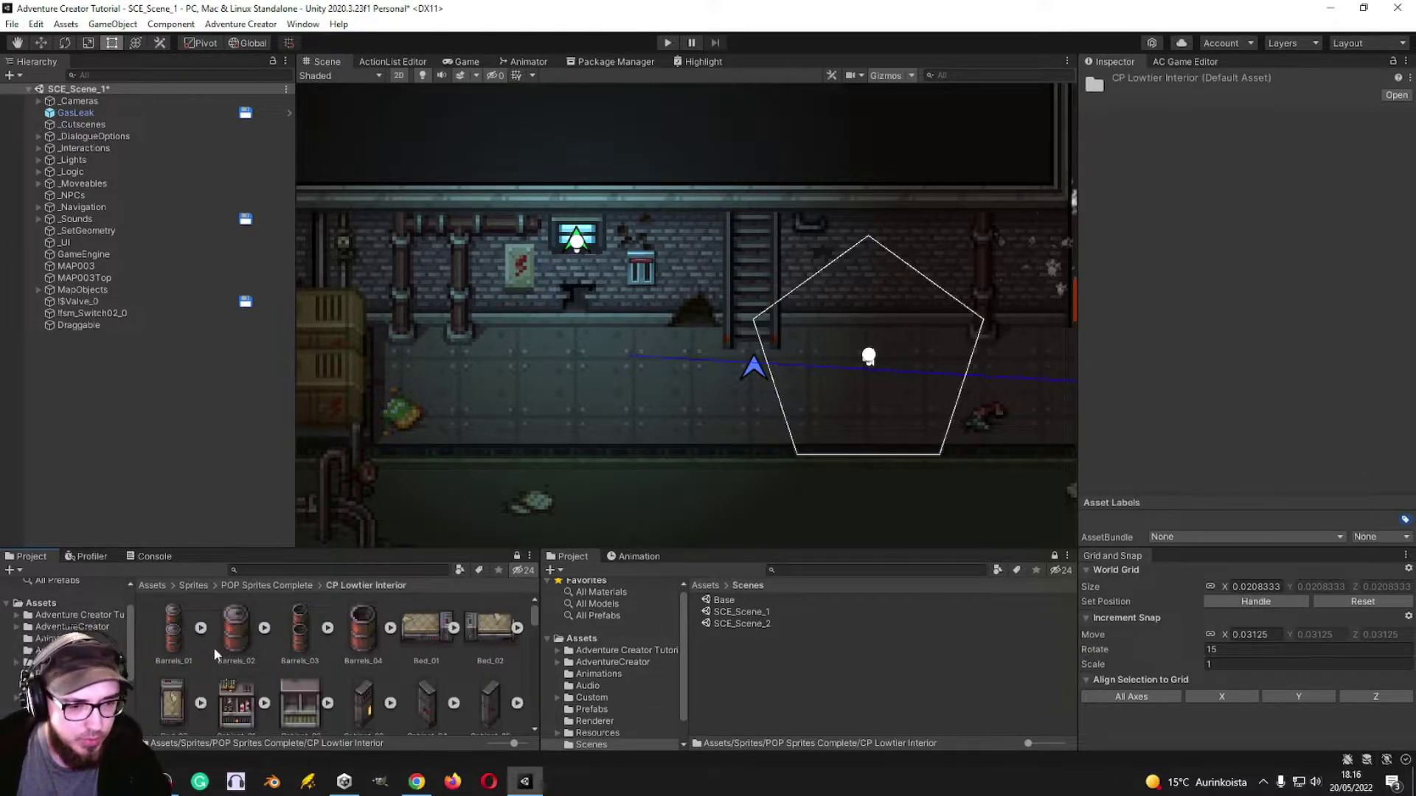
- Drag the Counter_11 sprite into the Scene view
scroll(391, 654, "down", 1)
scroll(388, 653, "down", 4)
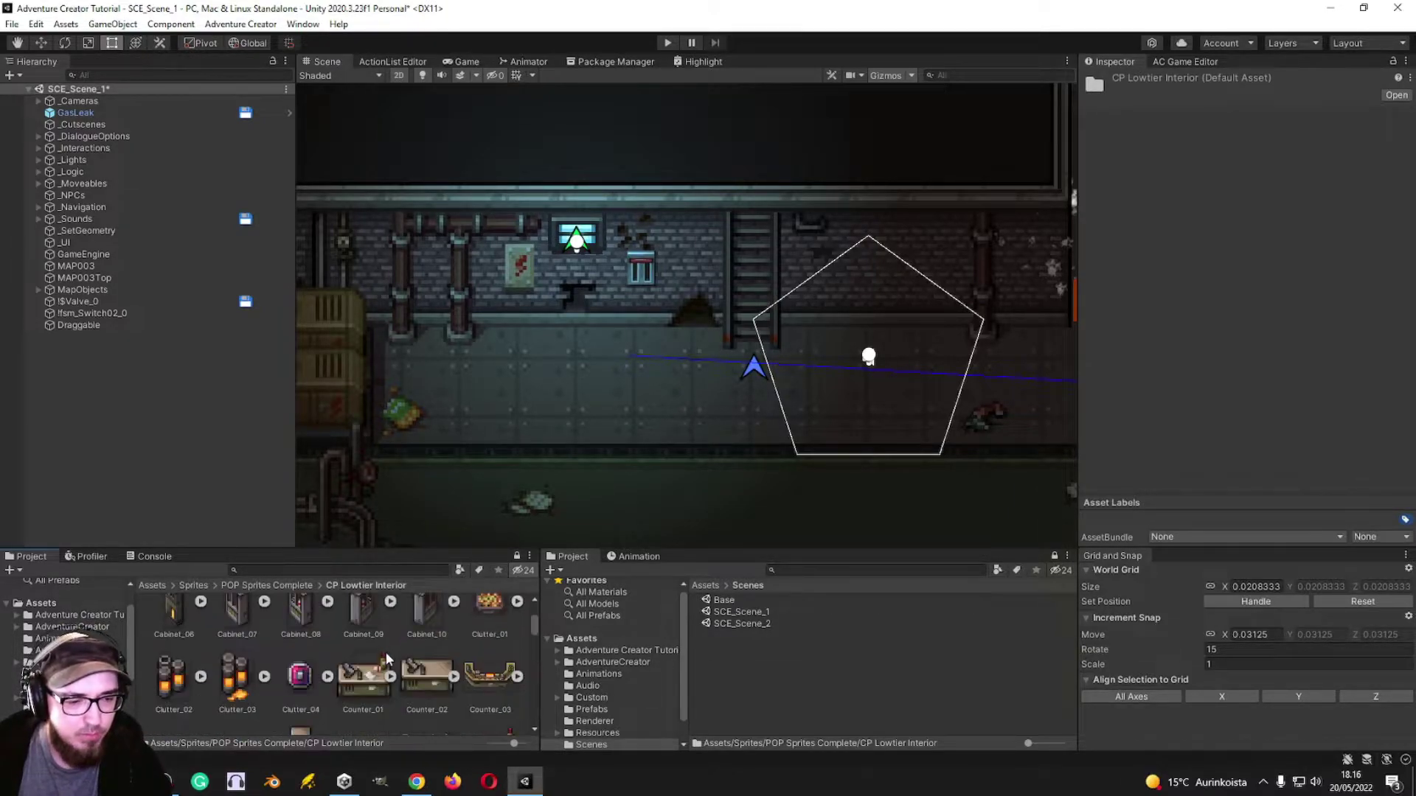
left_click_drag(251, 690, 528, 335)
scroll(528, 335, "up", 3)
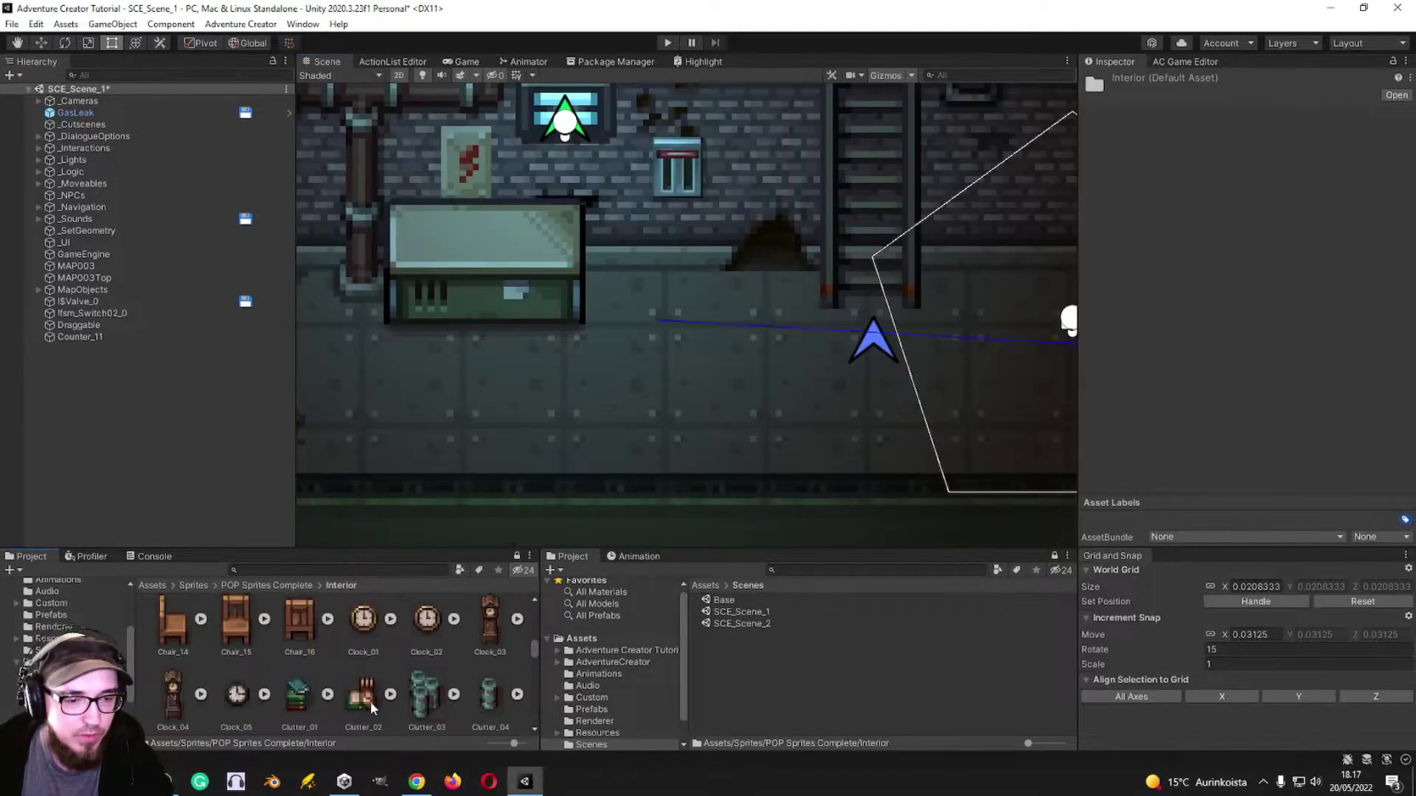
- Drag Clutter_02 into the scene and move it onto the counter top
left_click(67, 649)
left_click_drag(364, 690, 474, 360)
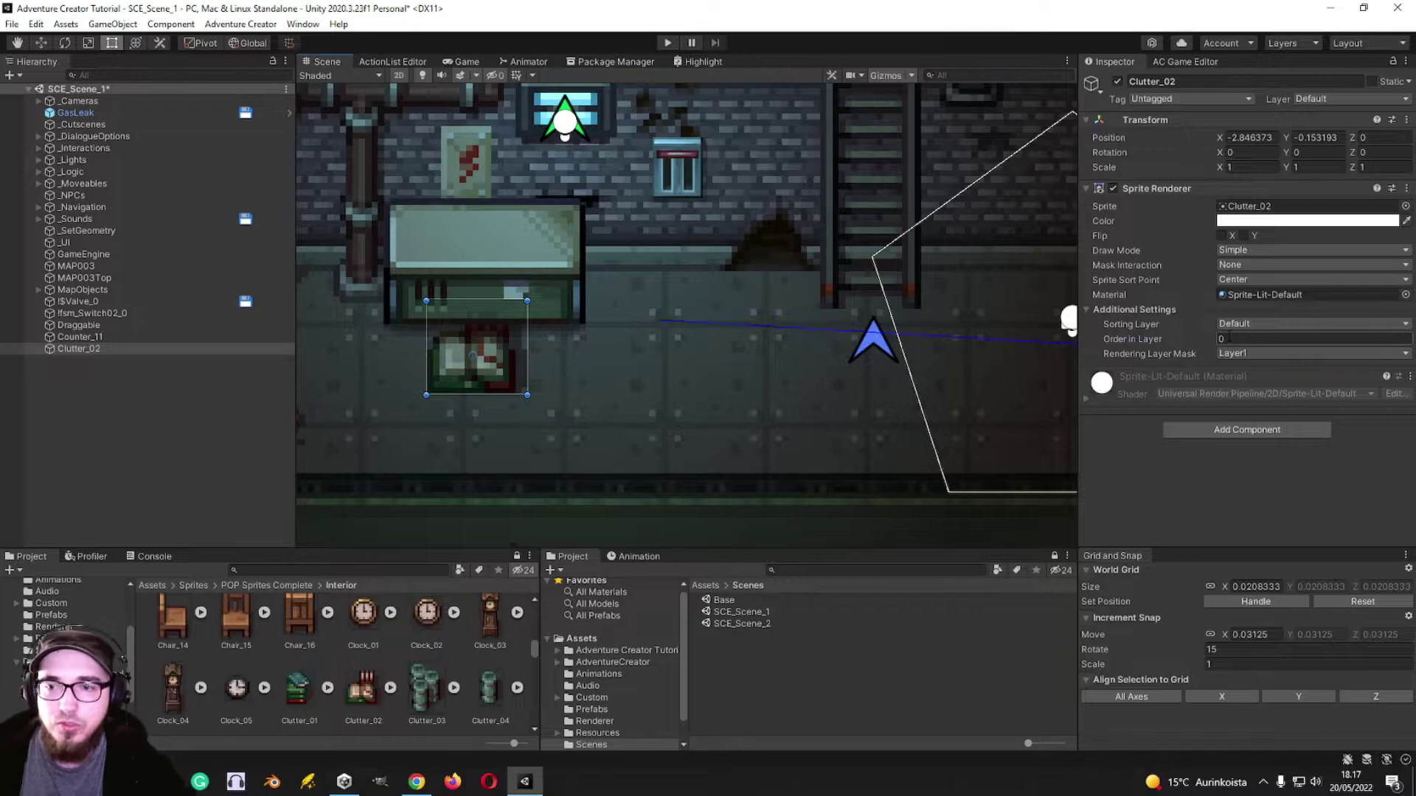
middle_click_drag(487, 370, 548, 435)
left_click_drag(548, 435, 562, 287)
- Snap Clutter_02 to the grid on all axes, then bring up the AC Scene manager
left_click(1131, 697)
middle_click_drag(611, 378, 688, 387)
scroll(641, 422, "down", 2)
scroll(878, 301, "up", 1)
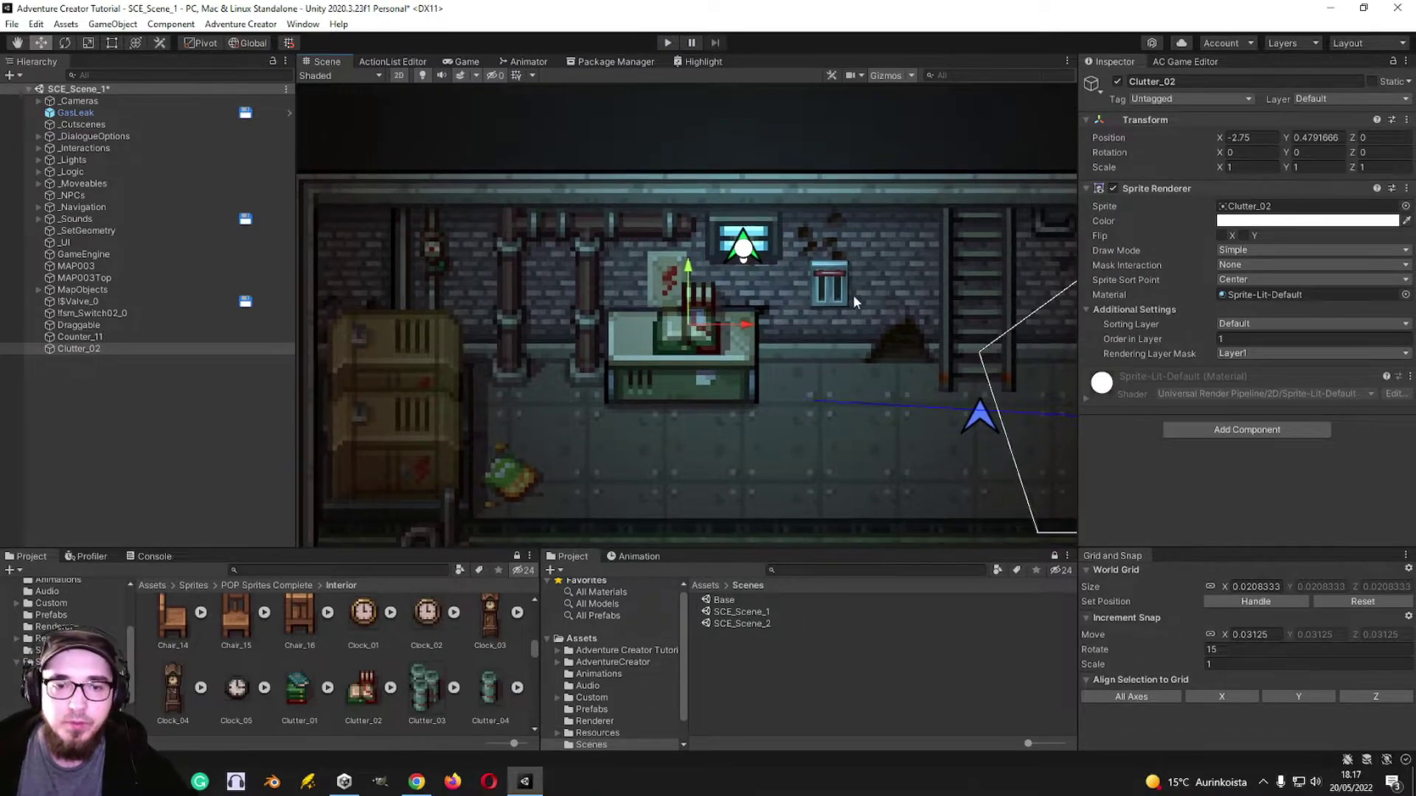
left_click(1185, 61)
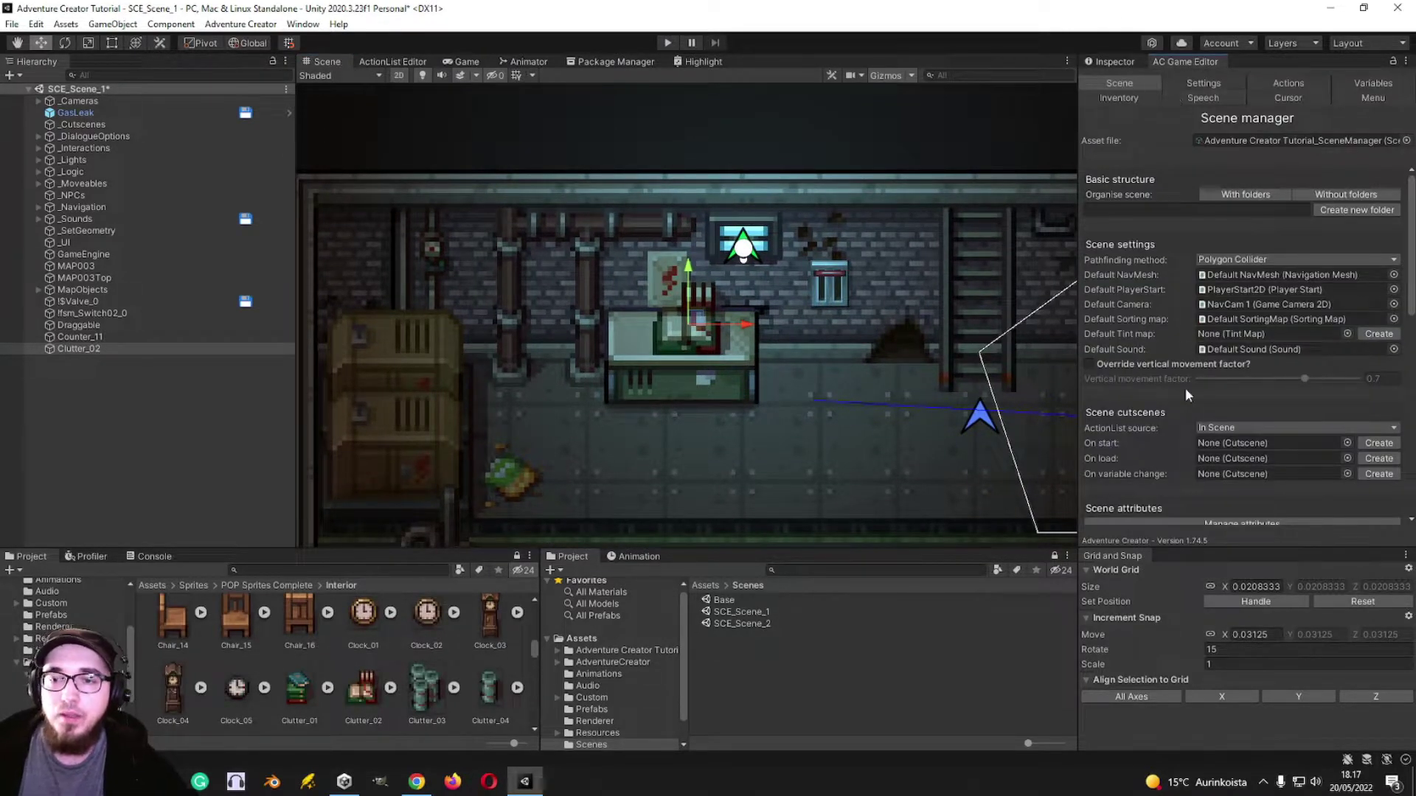
- Add a Hotspot 2D from the Scene manager and move it over the counter
scroll(1184, 388, "down", 8)
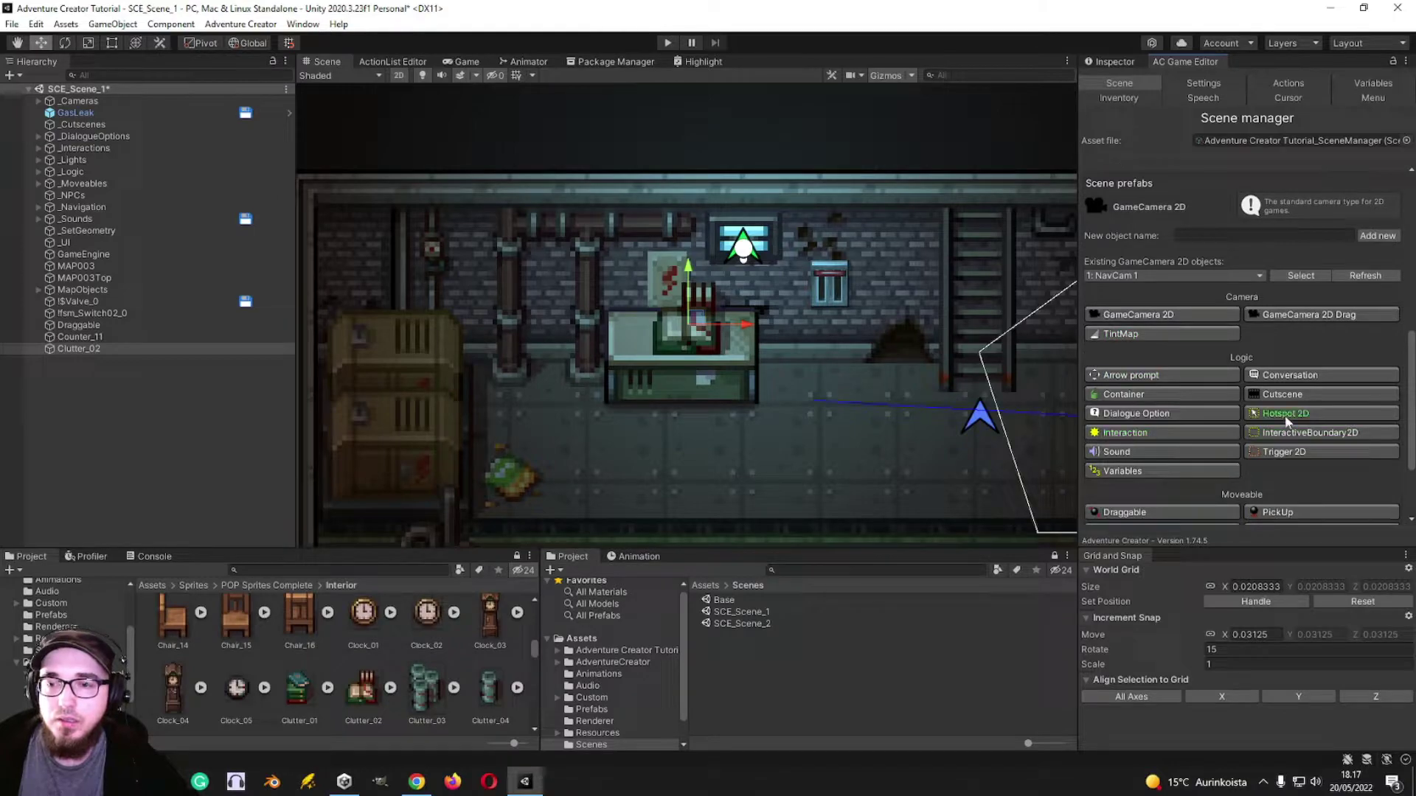
left_click(1287, 415)
left_click(1378, 235)
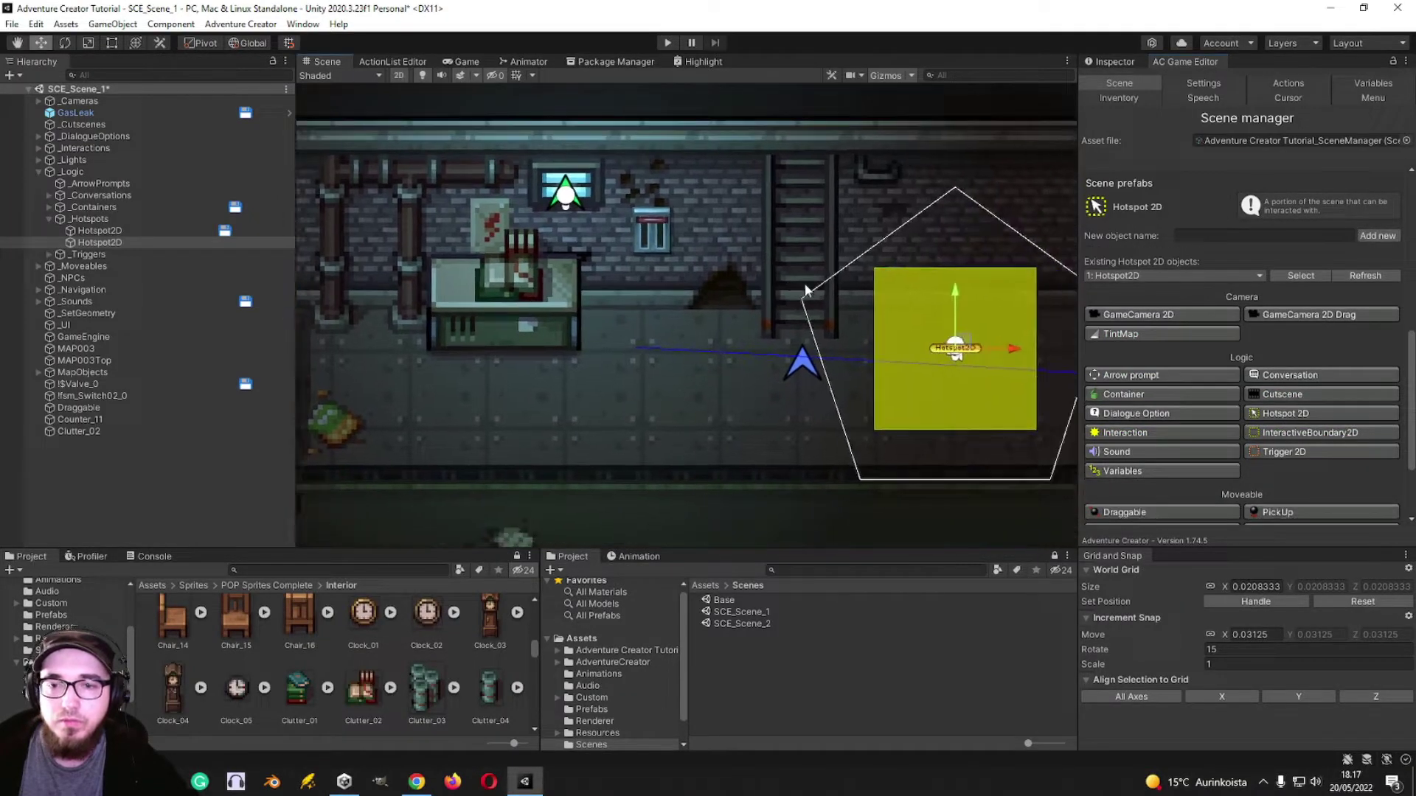
left_click_drag(955, 348, 564, 276)
key("f")
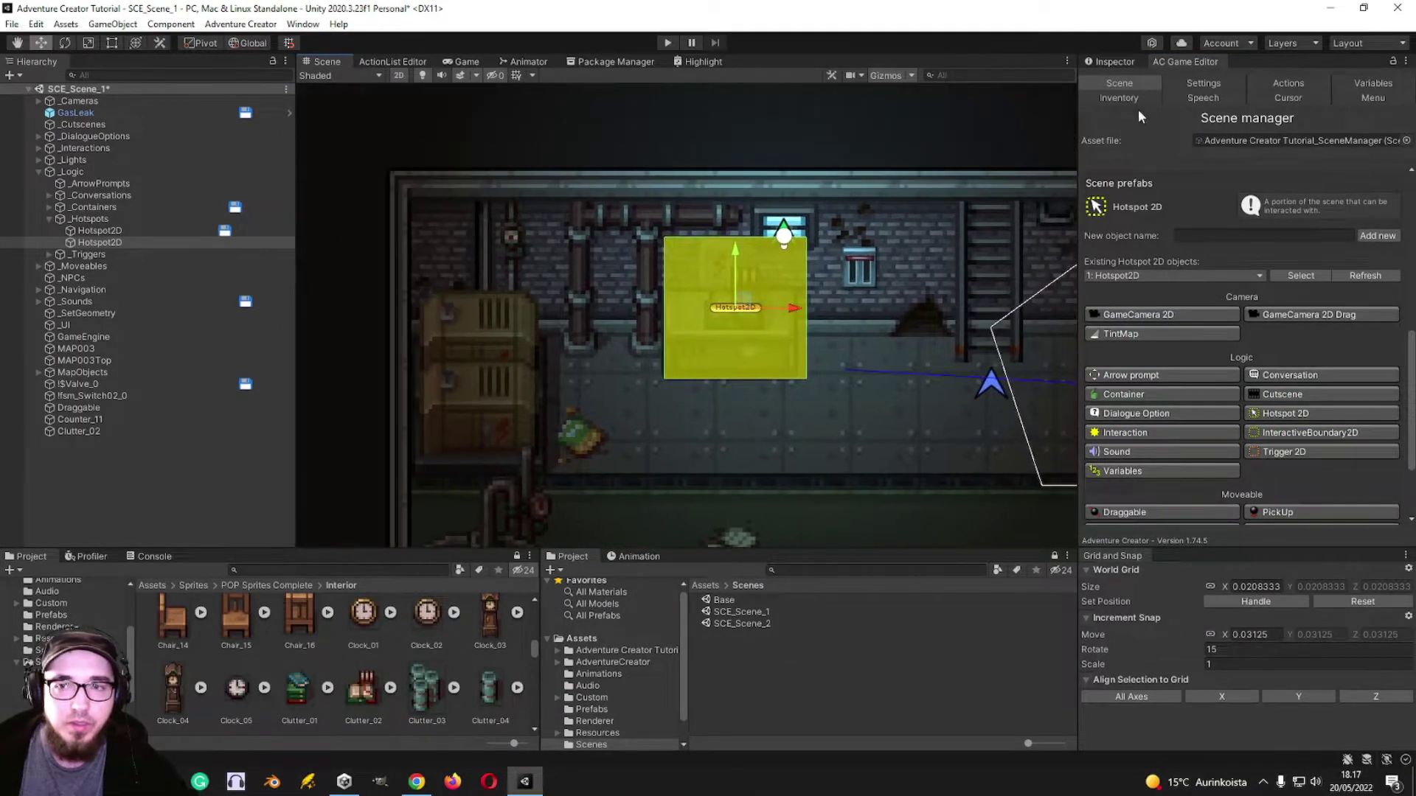
left_click(1110, 61)
- Shrink the hotspot's Box Collider 2D to about 0.514 × 0.488 around the counter item
left_click(1227, 208)
left_click_drag(741, 377, 741, 335)
left_click_drag(735, 236, 741, 267)
left_click_drag(665, 301, 701, 301)
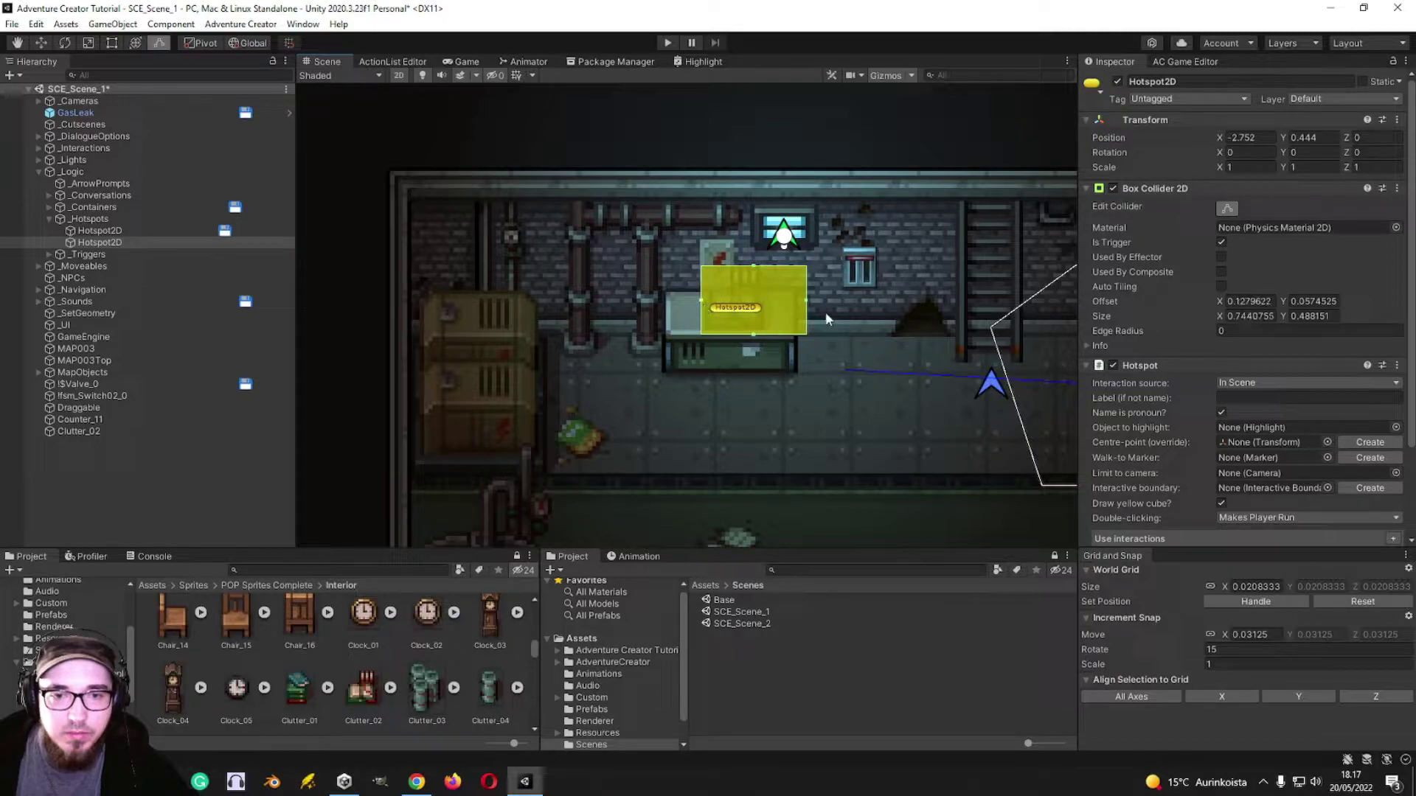
left_click_drag(806, 301, 773, 303)
scroll(728, 334, "up", 4)
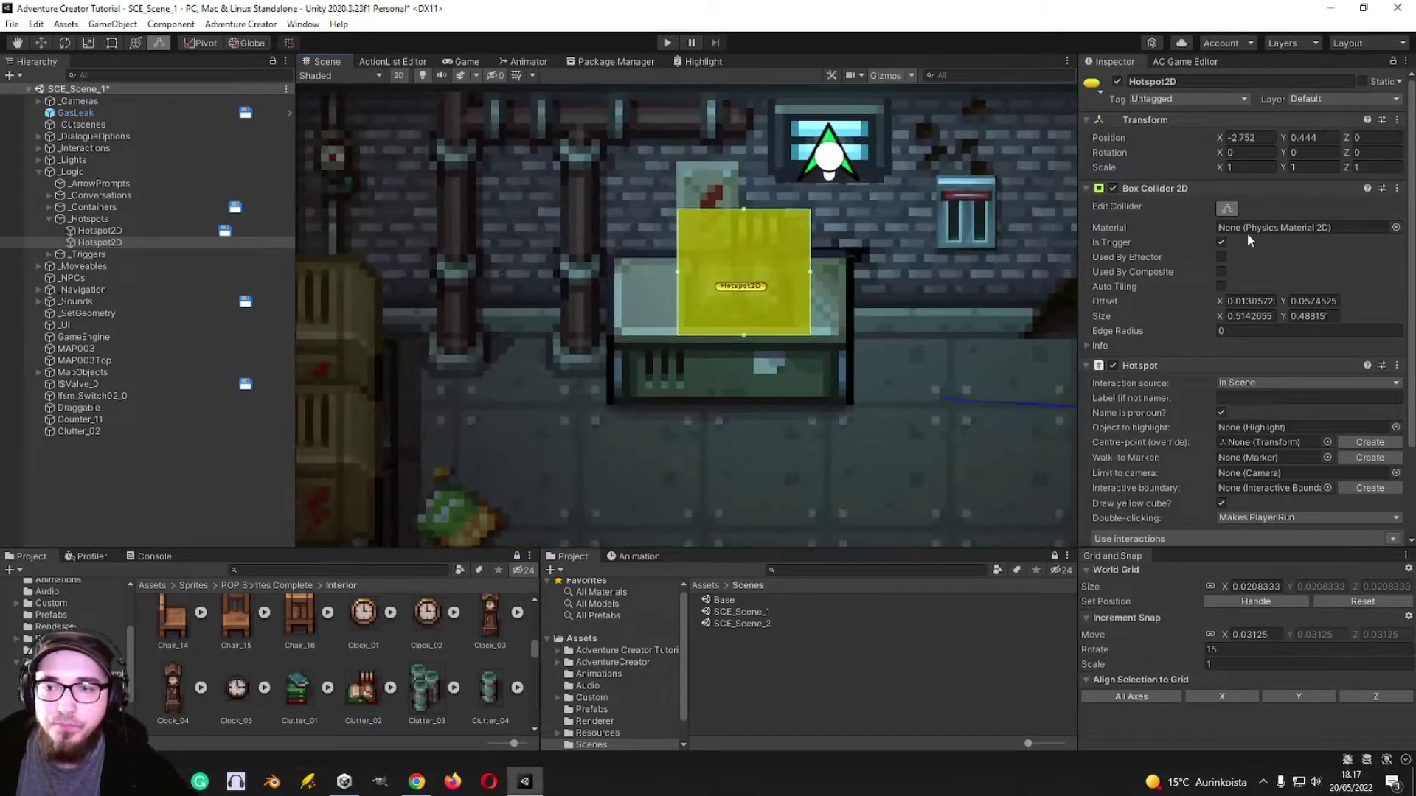
left_click(1227, 209)
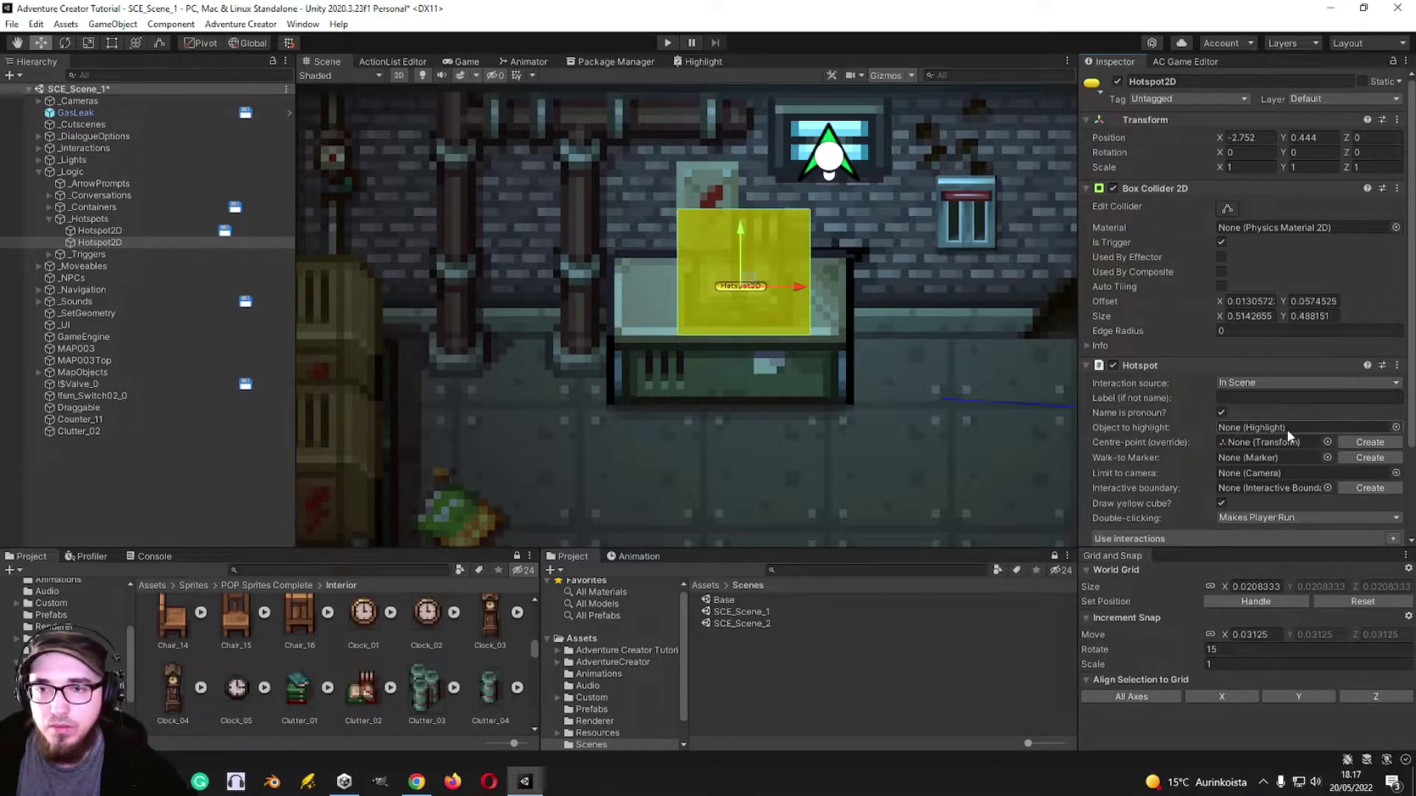
- Rename the hotspot to Book
left_click(1201, 82)
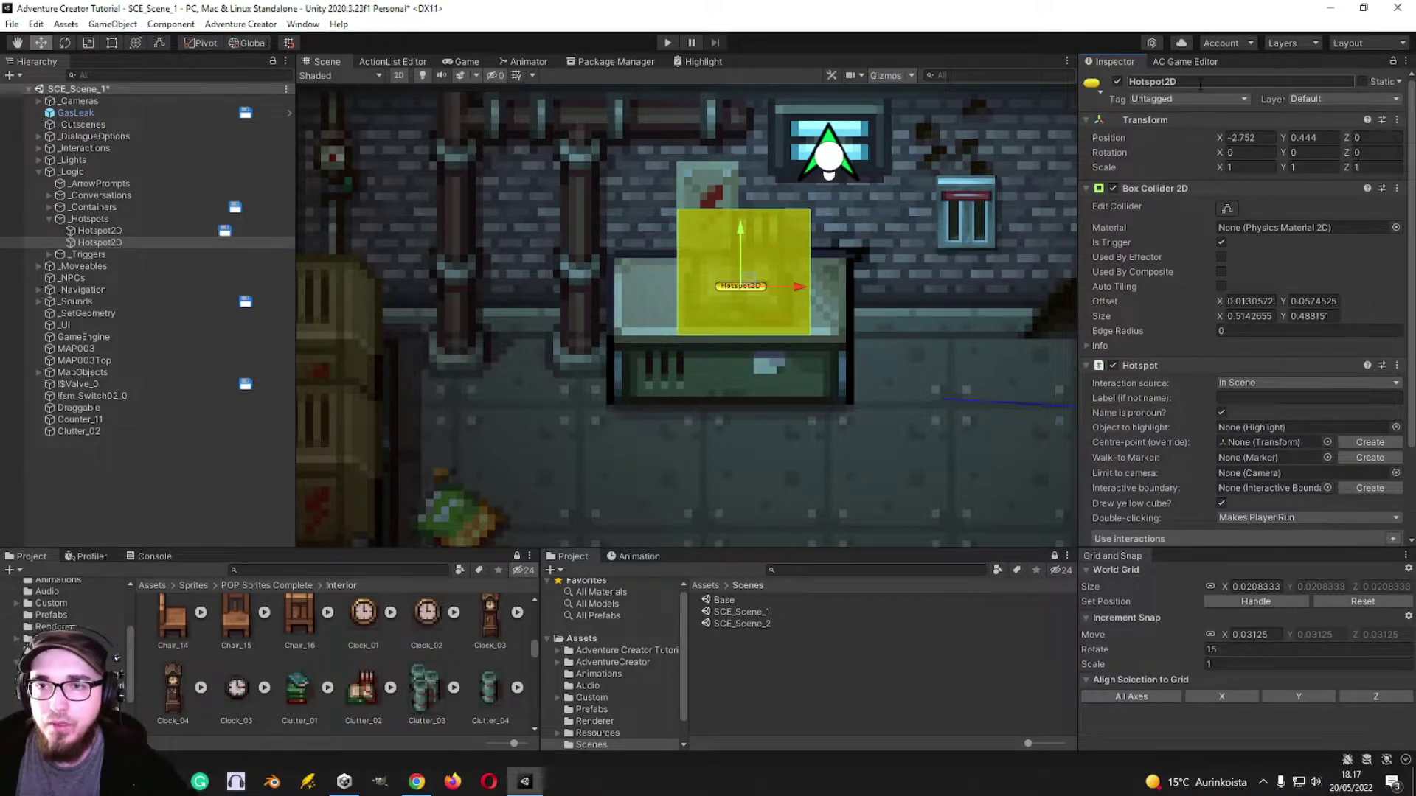
type("Book")
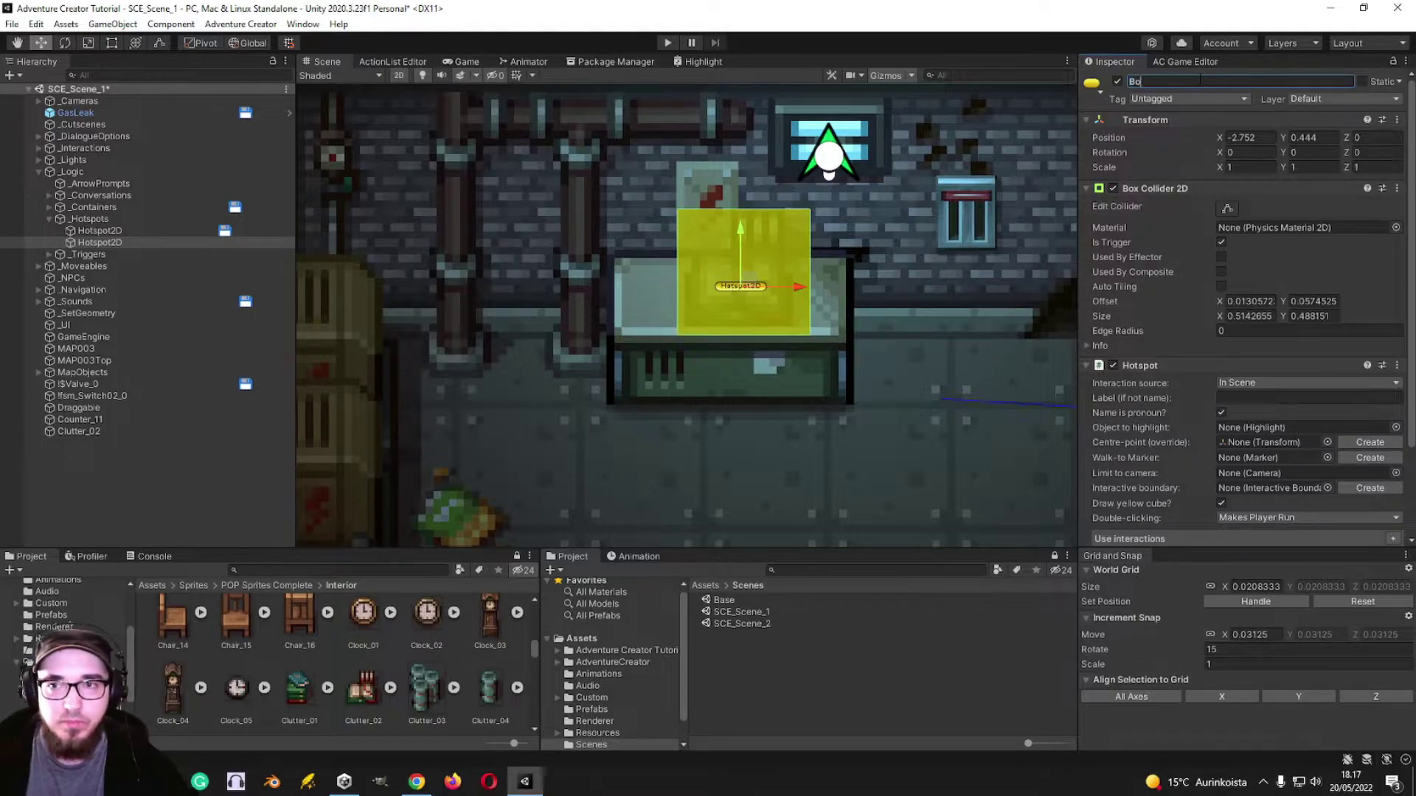
key("Return")
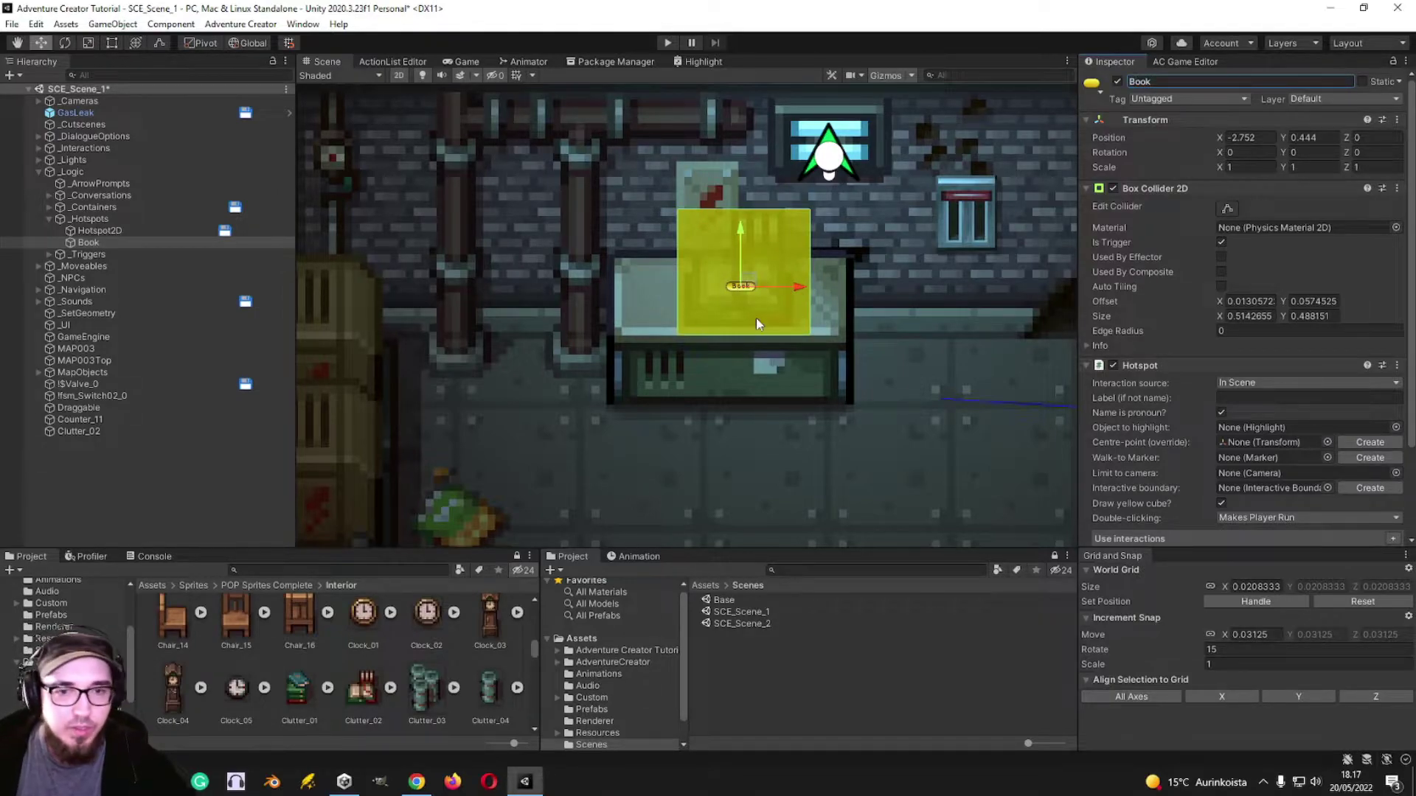
left_click(759, 323)
left_click(767, 303)
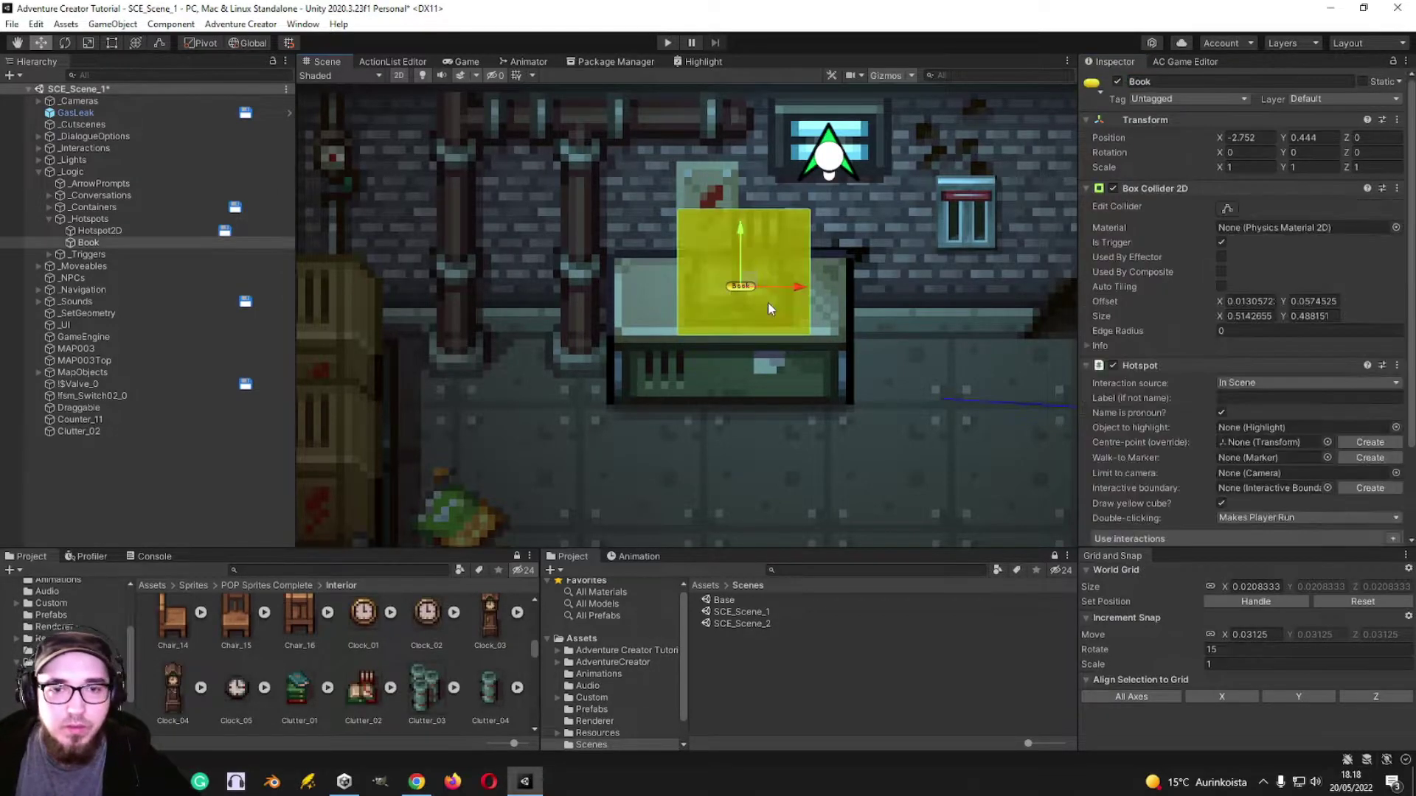
- Add a Use interaction with player action Turn To Face and create its ActionList
left_click(1188, 365)
left_click(1185, 365)
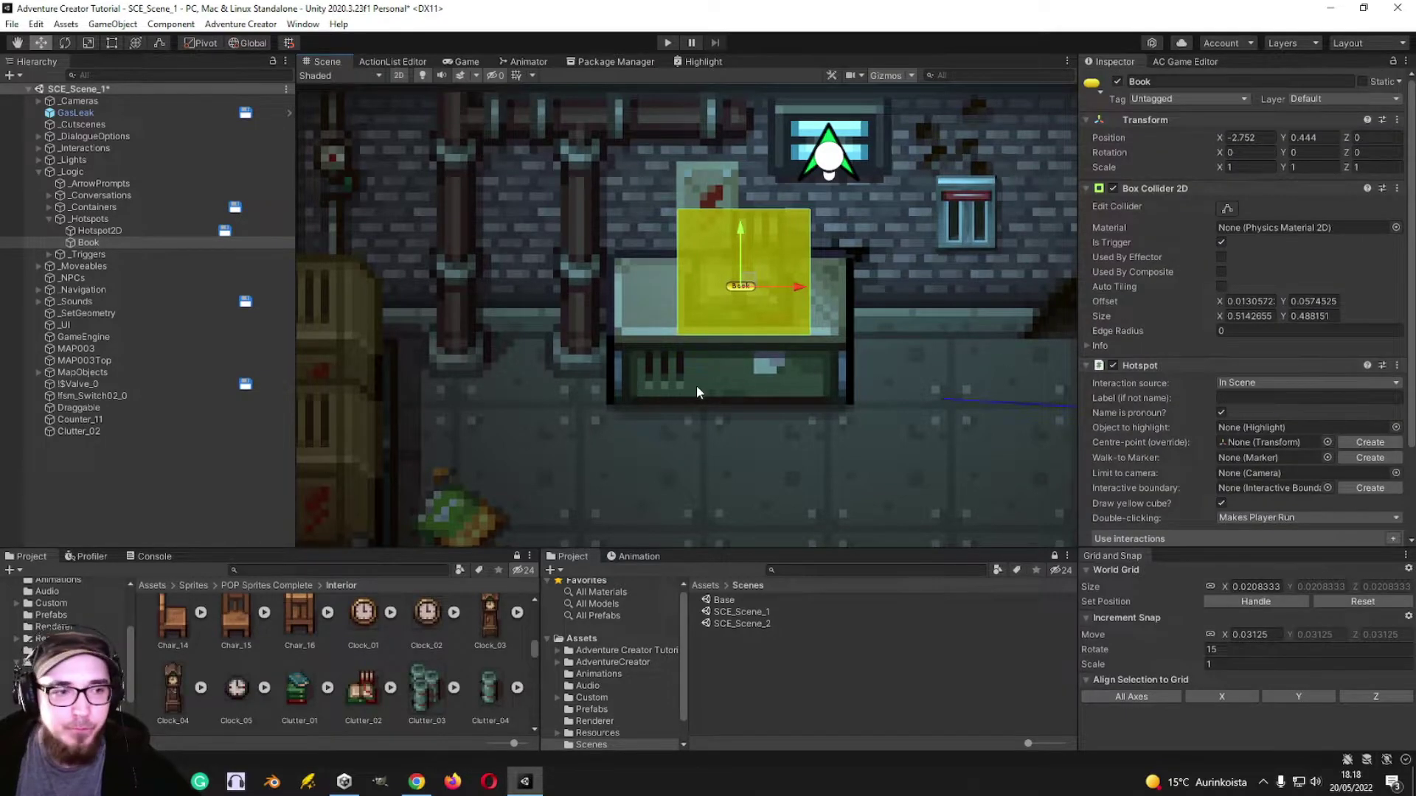
middle_click_drag(696, 384, 663, 393)
scroll(1366, 463, "down", 3)
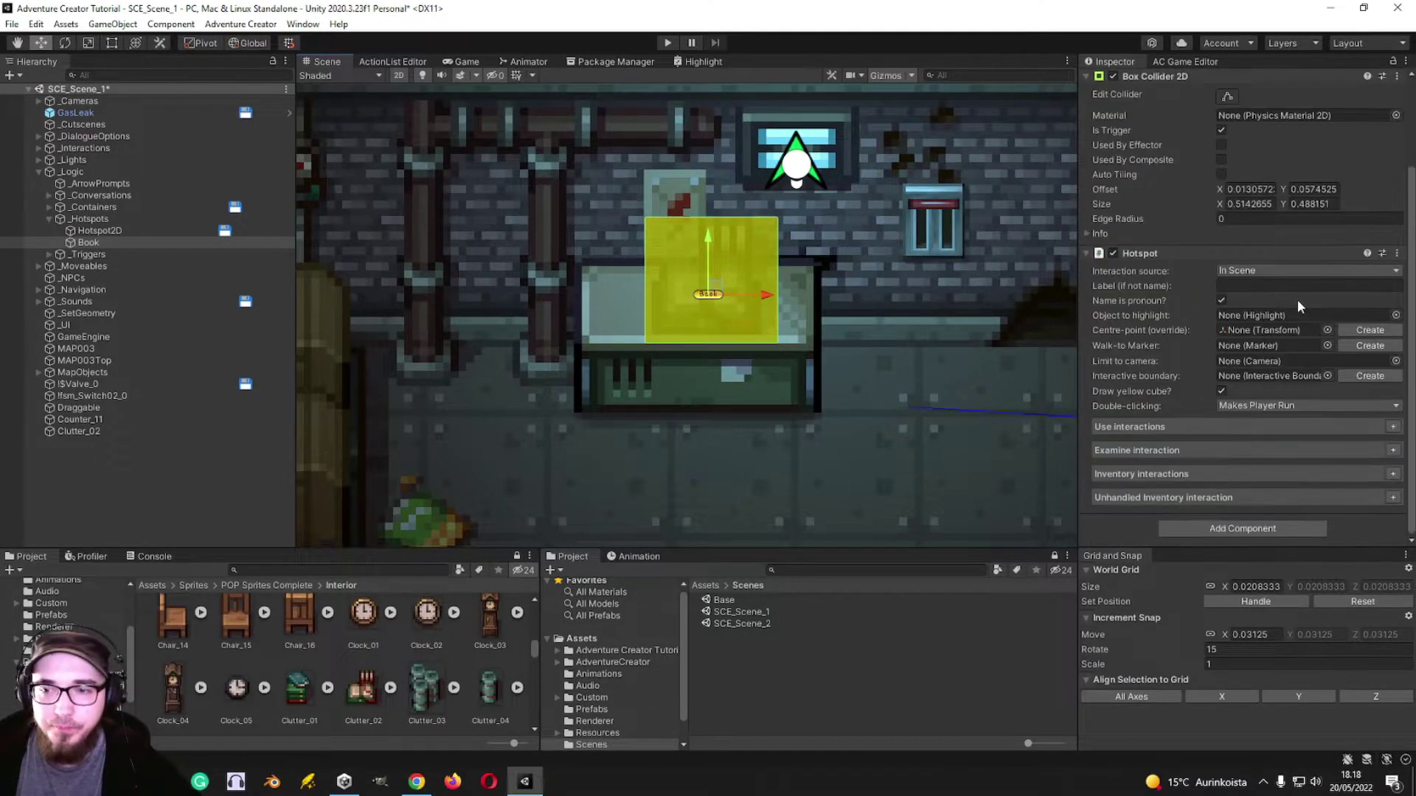
left_click(1392, 426)
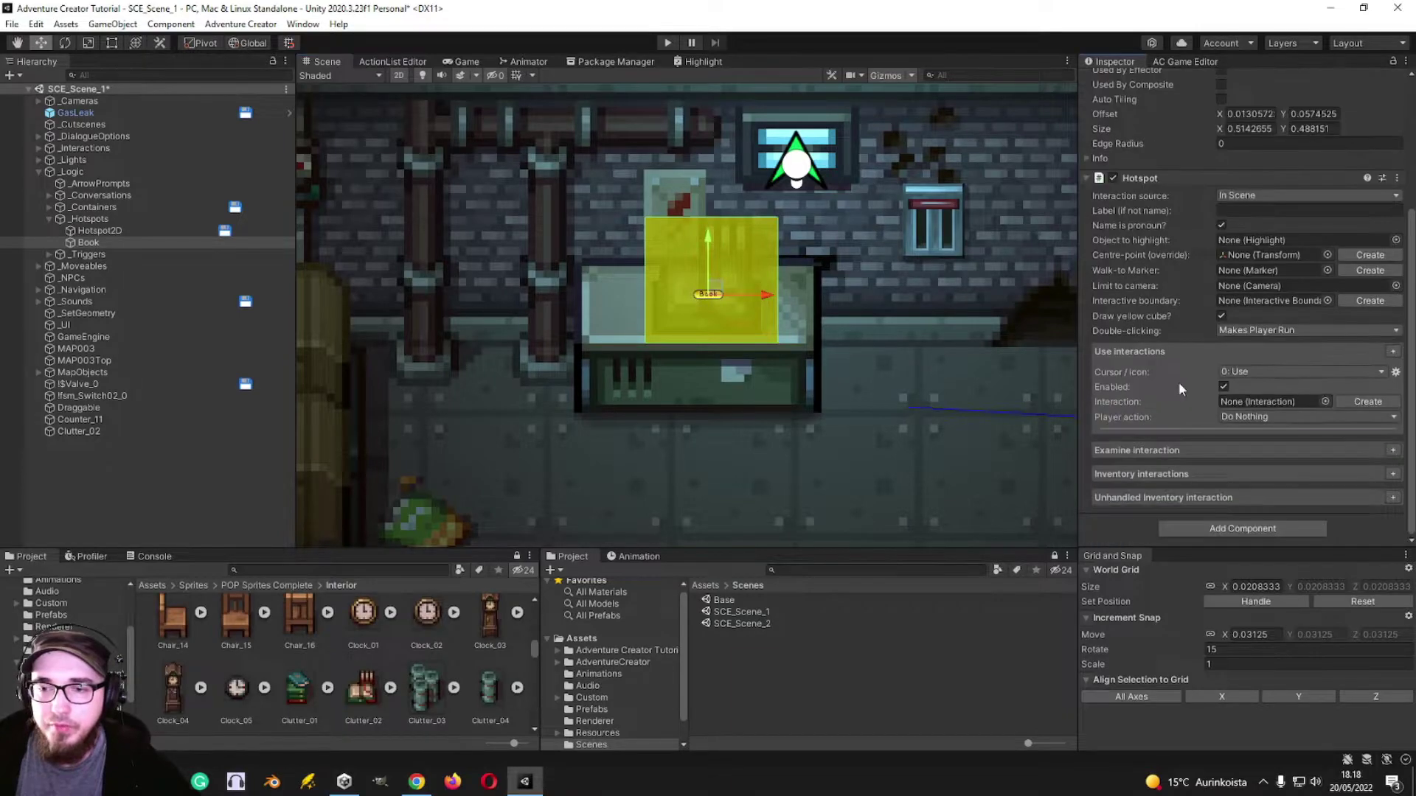
left_click(1270, 418)
left_click(1287, 450)
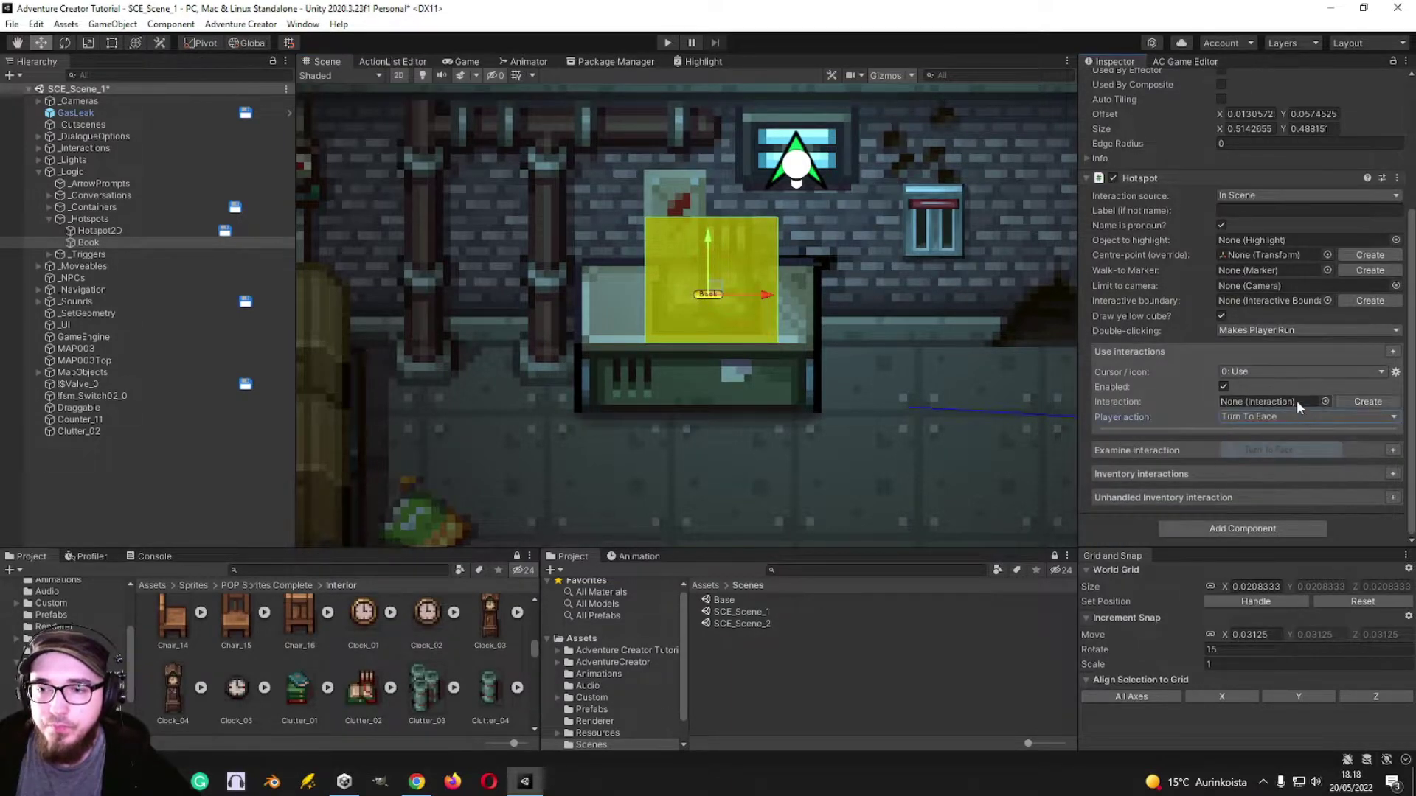
left_click(1370, 401)
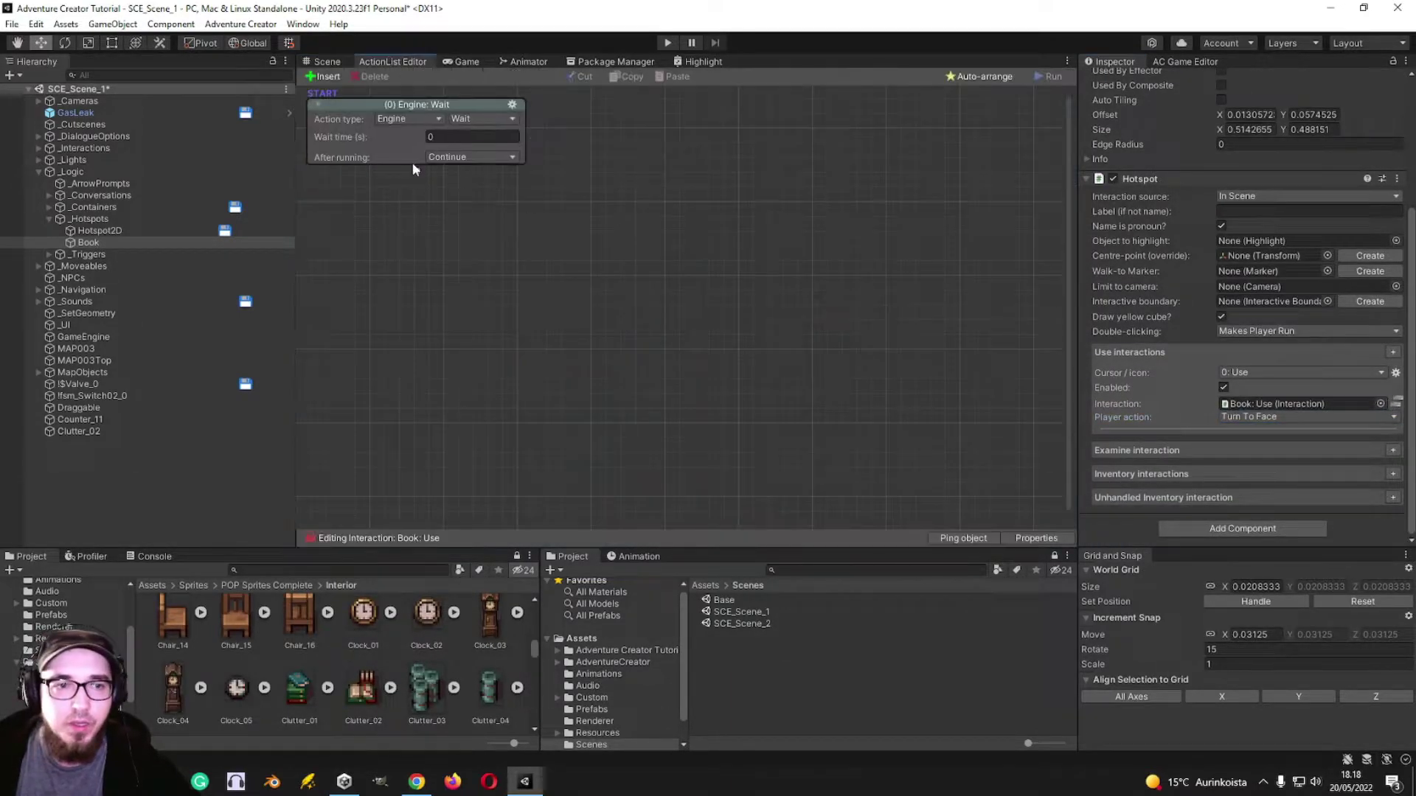
- Set the 'Book: Use' action to Menu: Change state with change type Add Journal Page
left_click(429, 120)
left_click(428, 297)
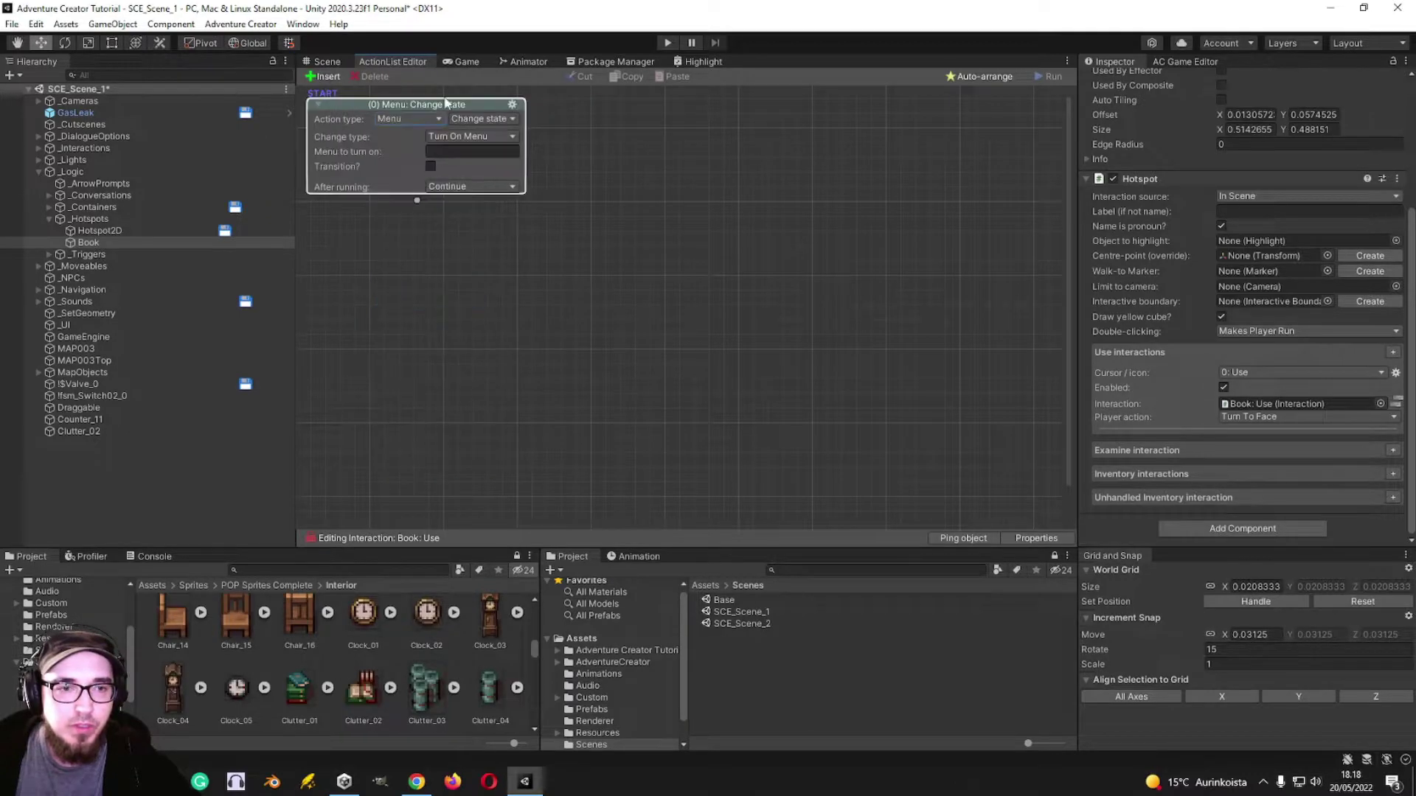
left_click(475, 118)
left_click(500, 135)
left_click(471, 136)
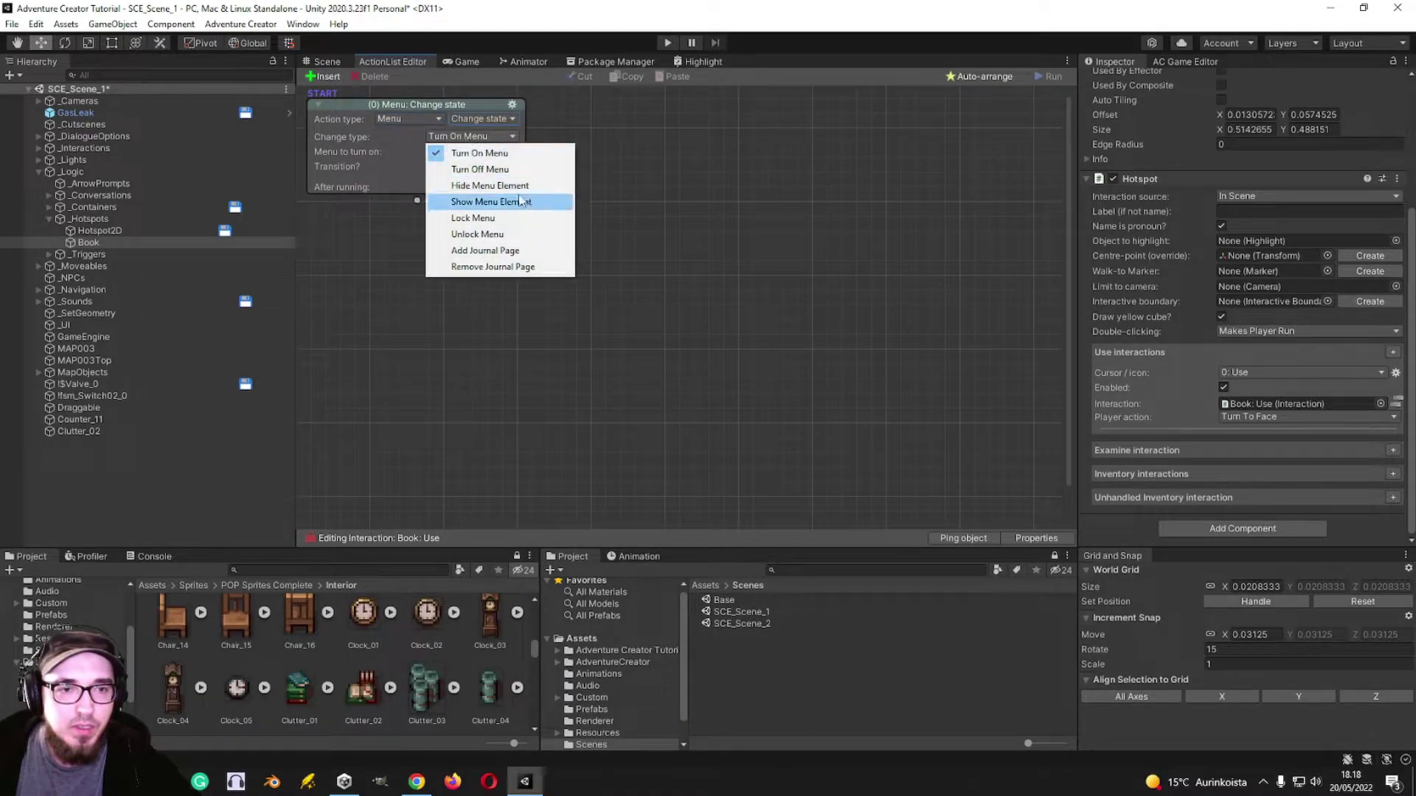
left_click(496, 254)
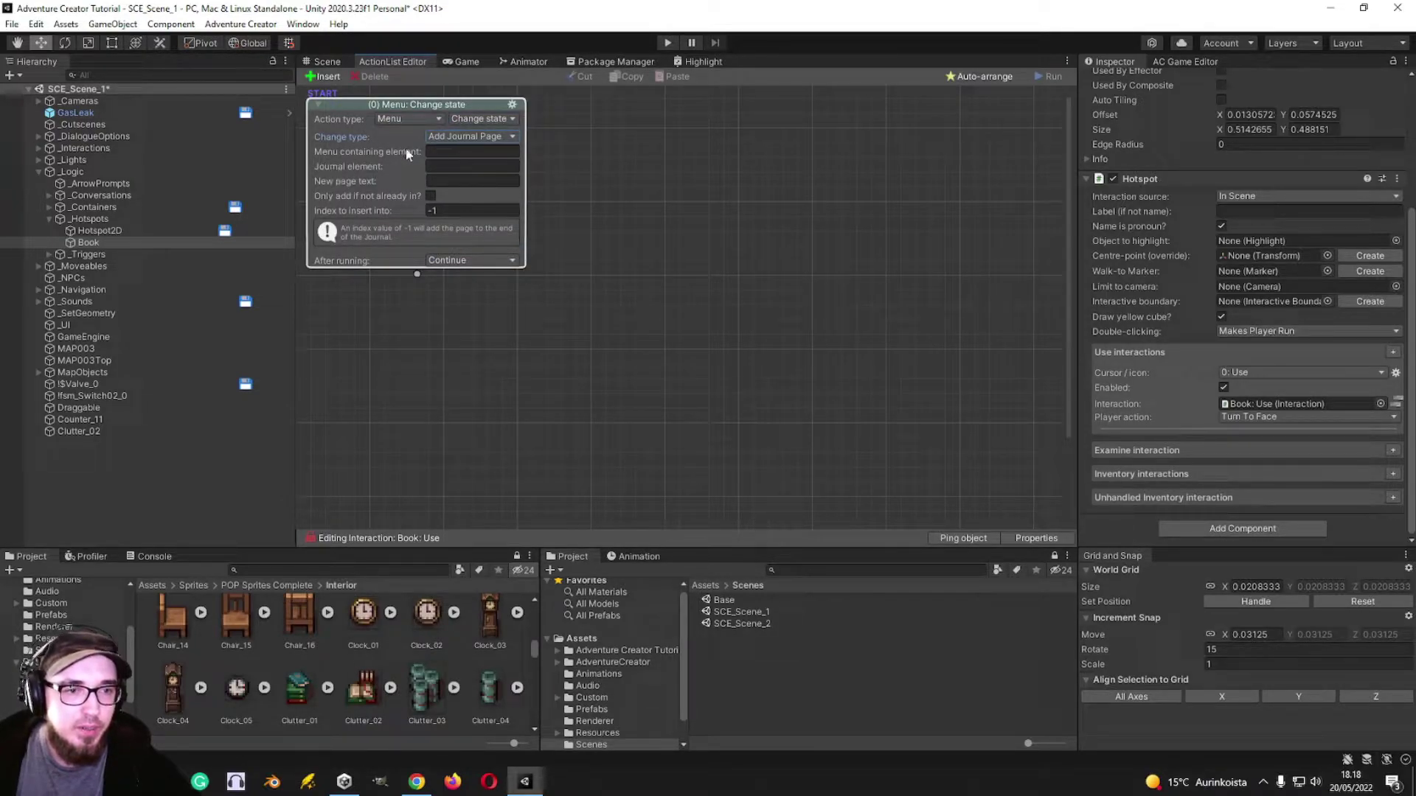
- Open the Menu tab of the AC Game Editor and select the Document menu to preview it
left_click(1188, 62)
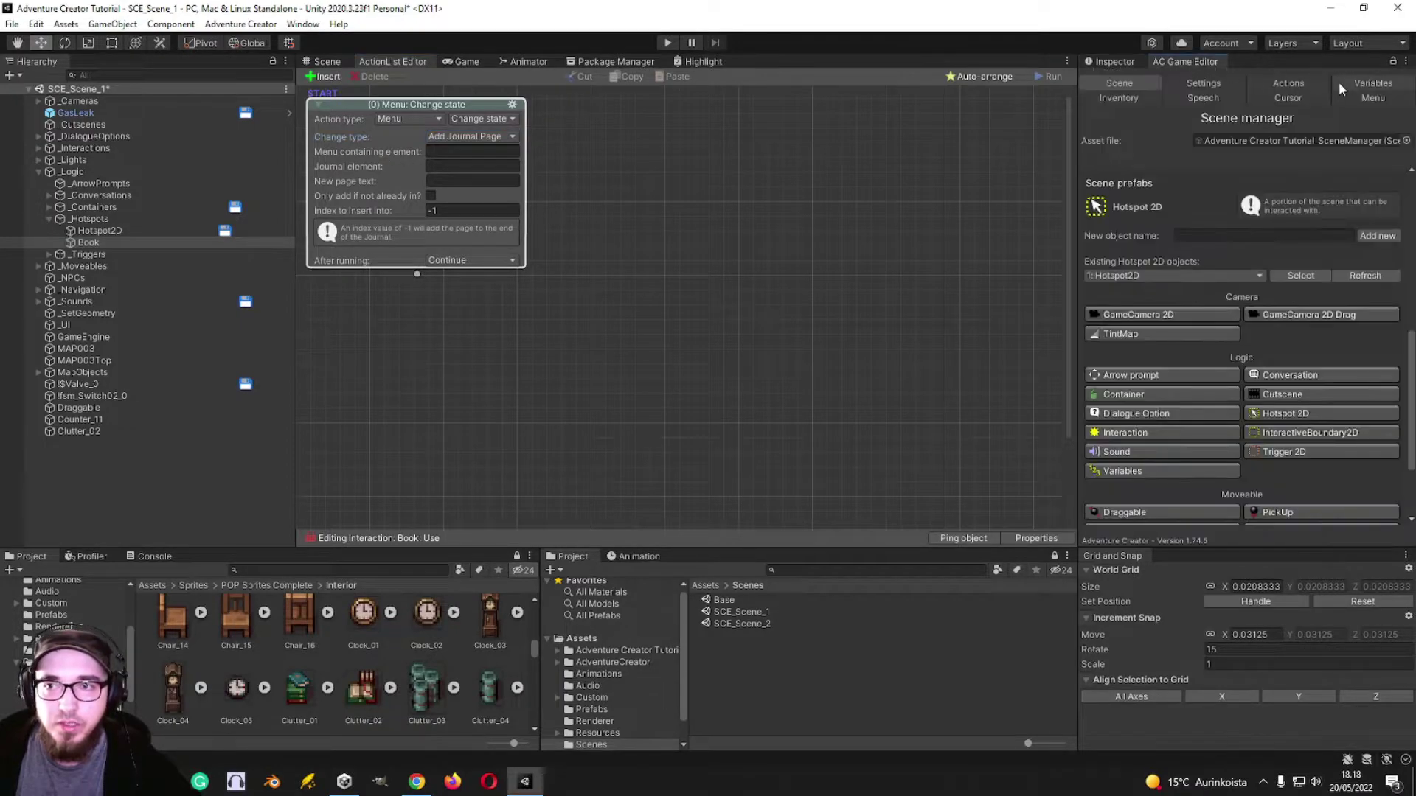
left_click(1365, 98)
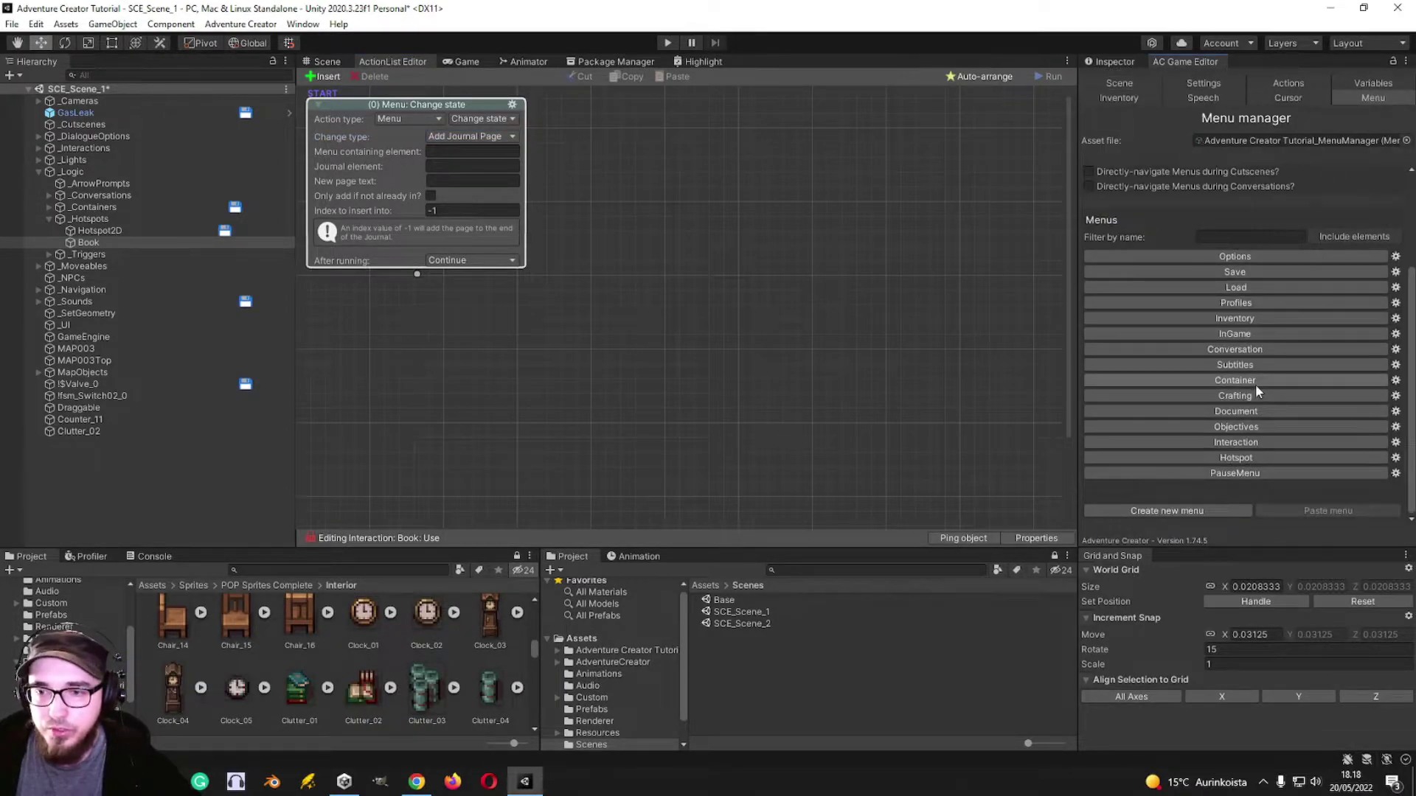
left_click(1236, 411)
scroll(1134, 343, "up", 5)
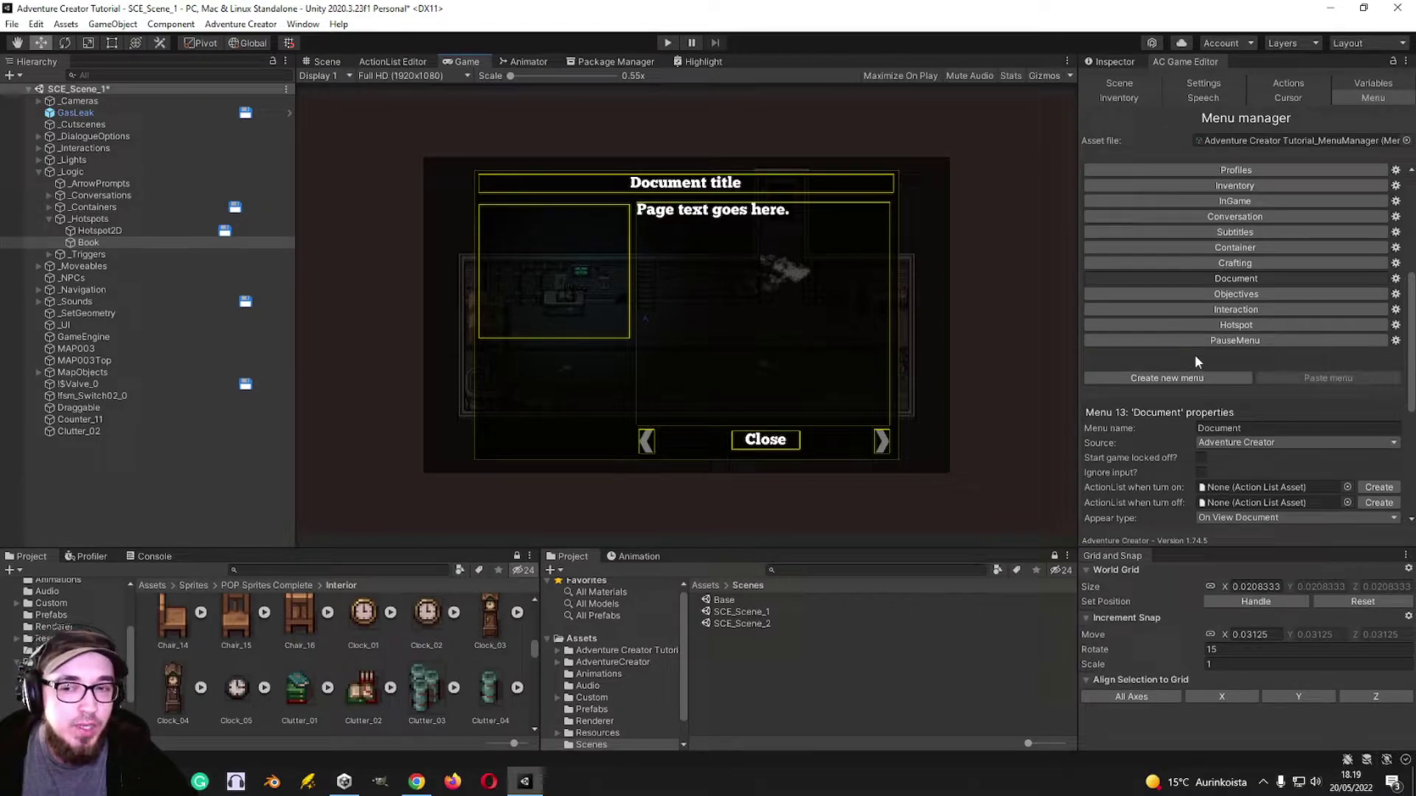
scroll(1261, 300, "down", 3)
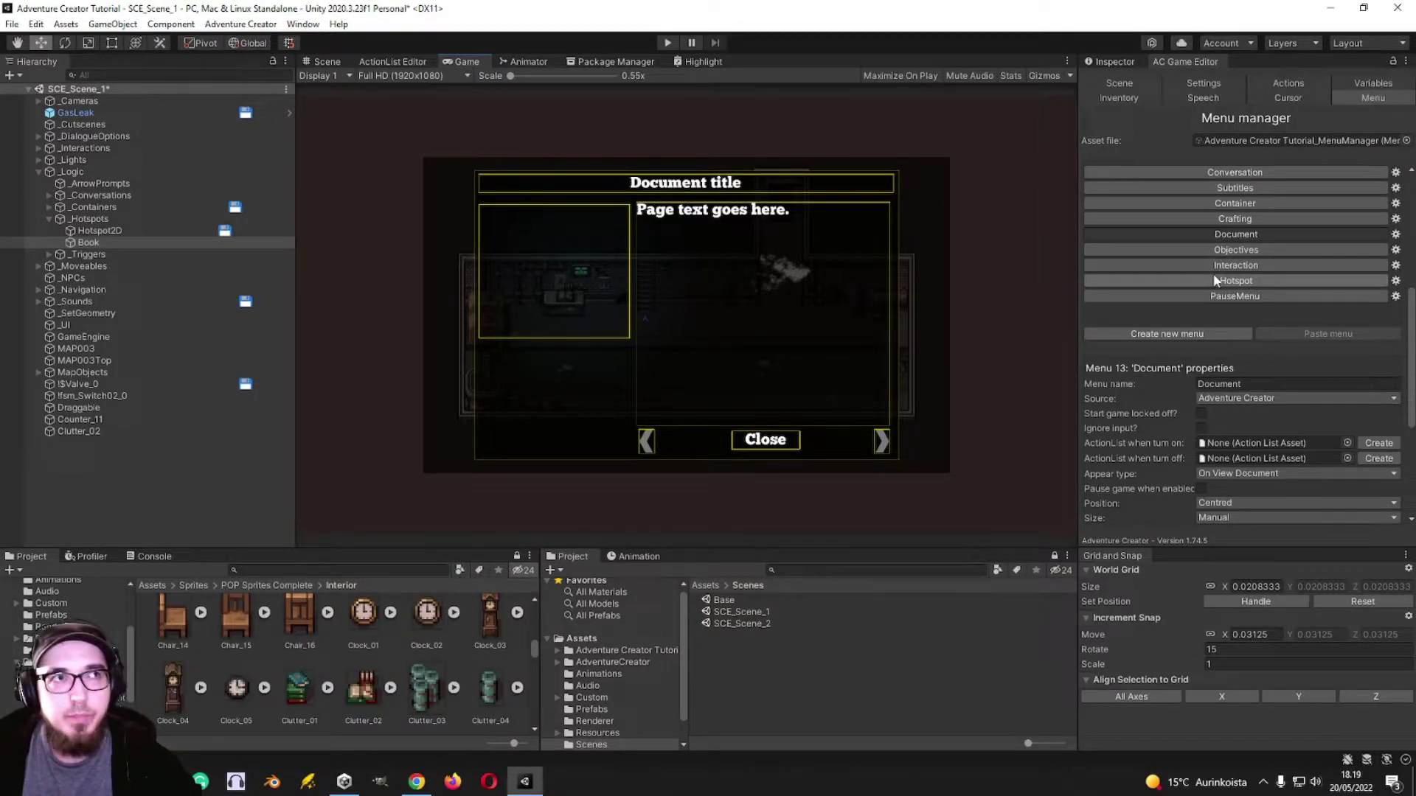
- Create a new menu and name it Journal
left_click(1205, 330)
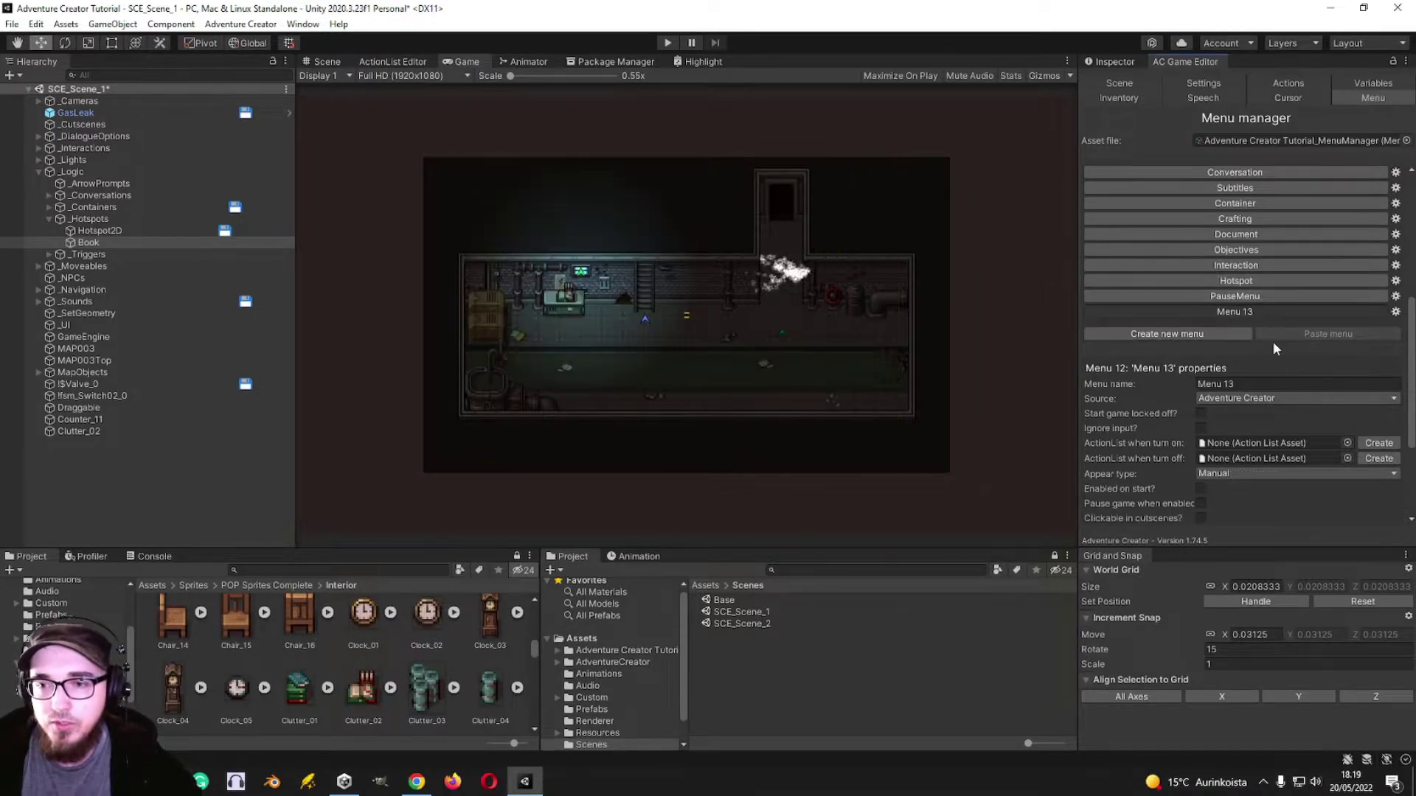
left_click(1255, 374)
left_click(1247, 404)
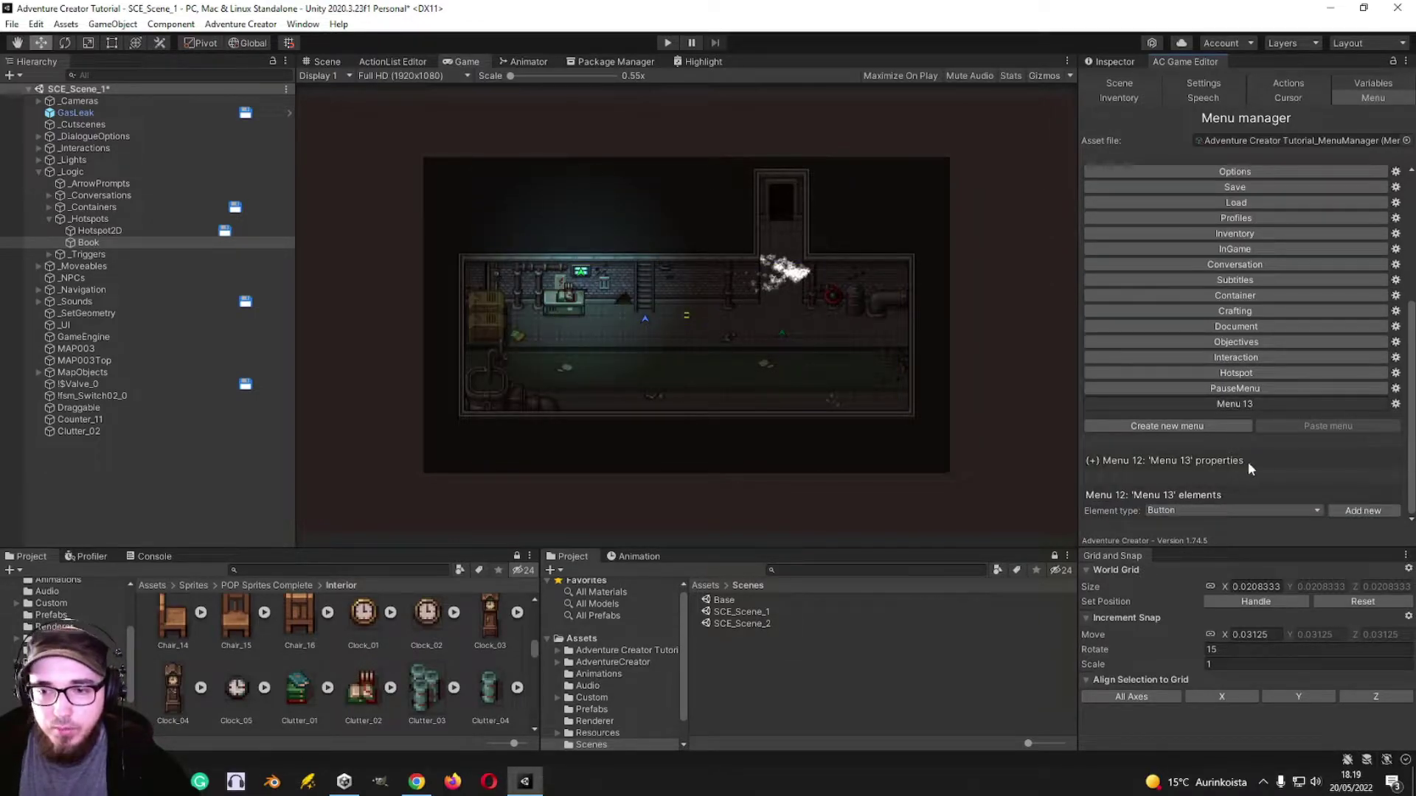
scroll(1237, 459, "down", 3)
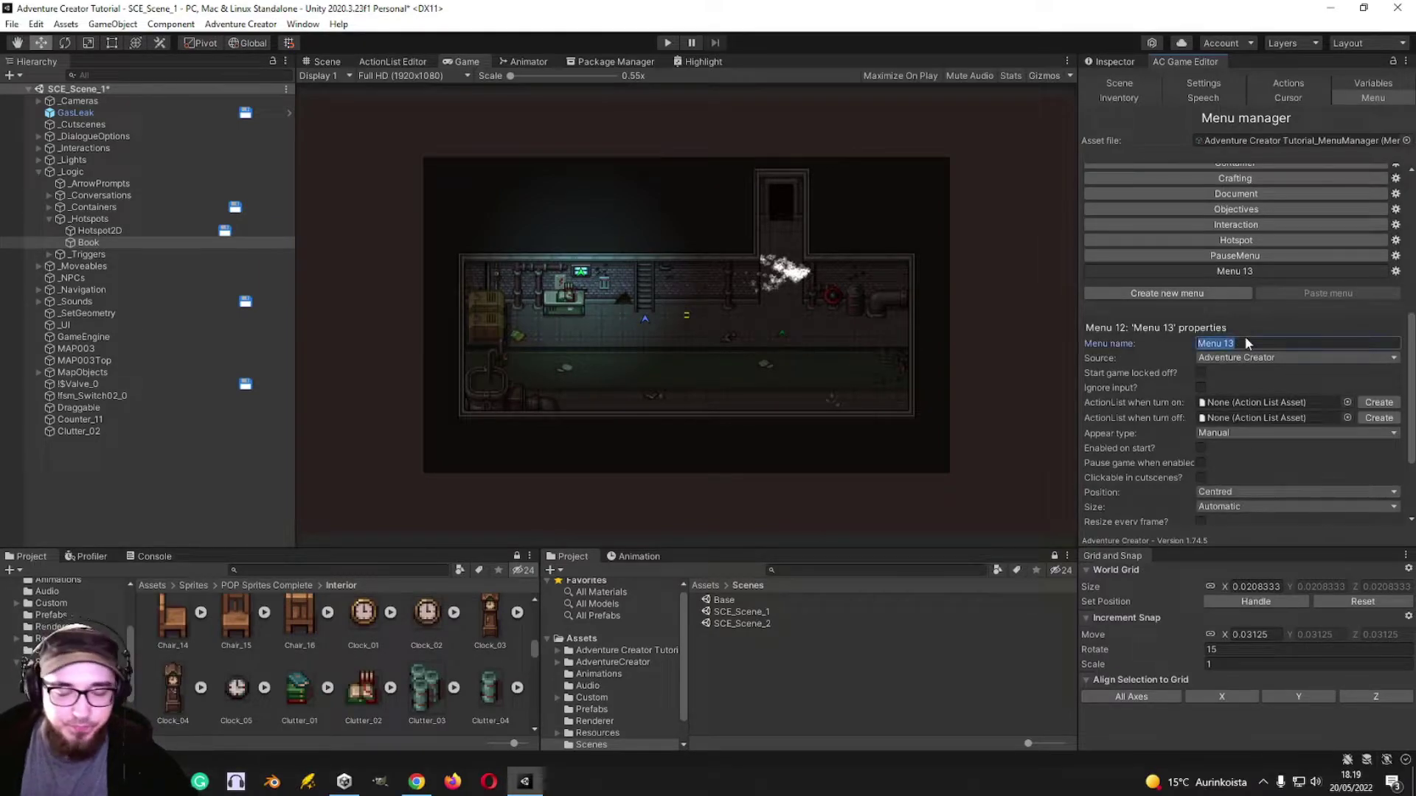
type("Journal")
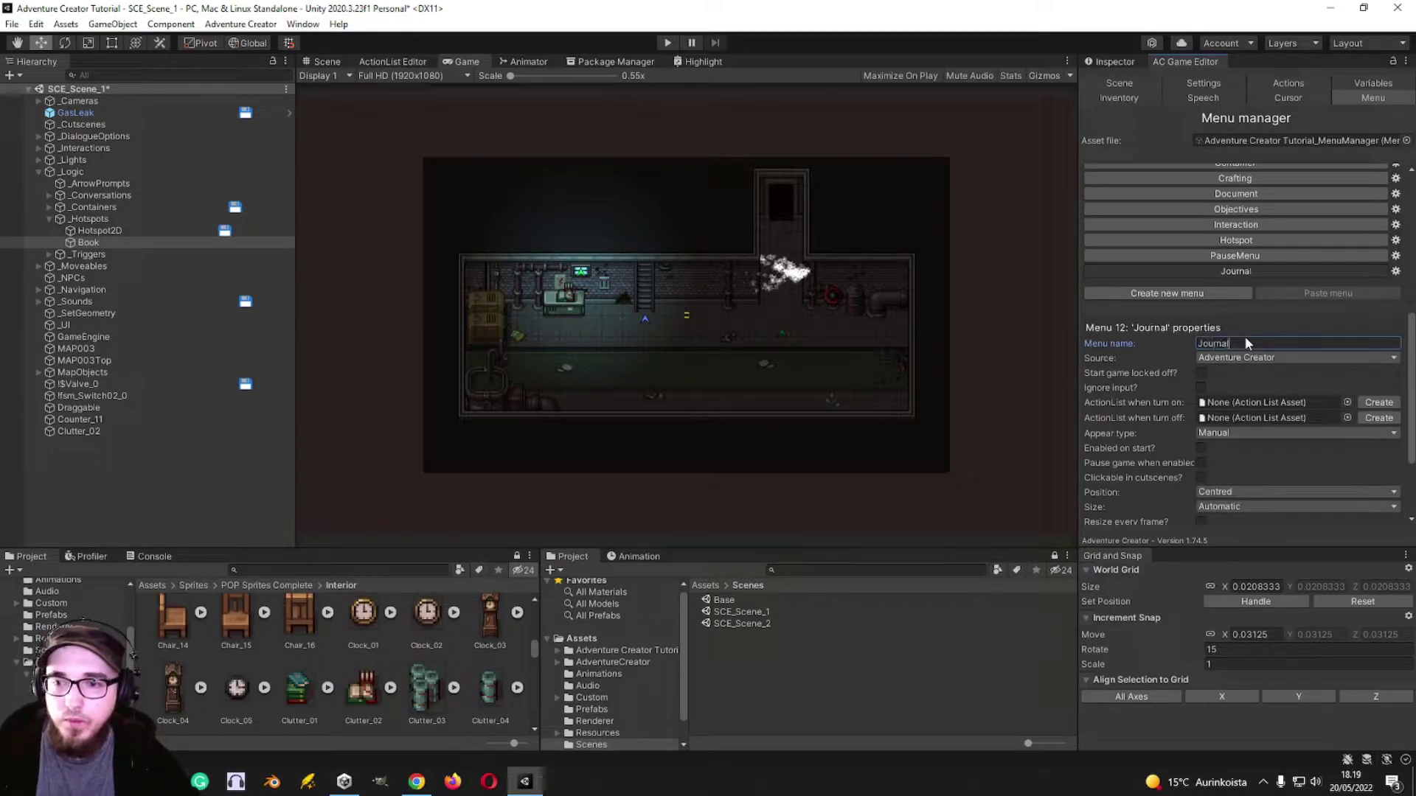
scroll(1180, 332, "down", 3)
- Keep Adventure Creator as the menu source and enable Pause game when enabled
left_click(1225, 305)
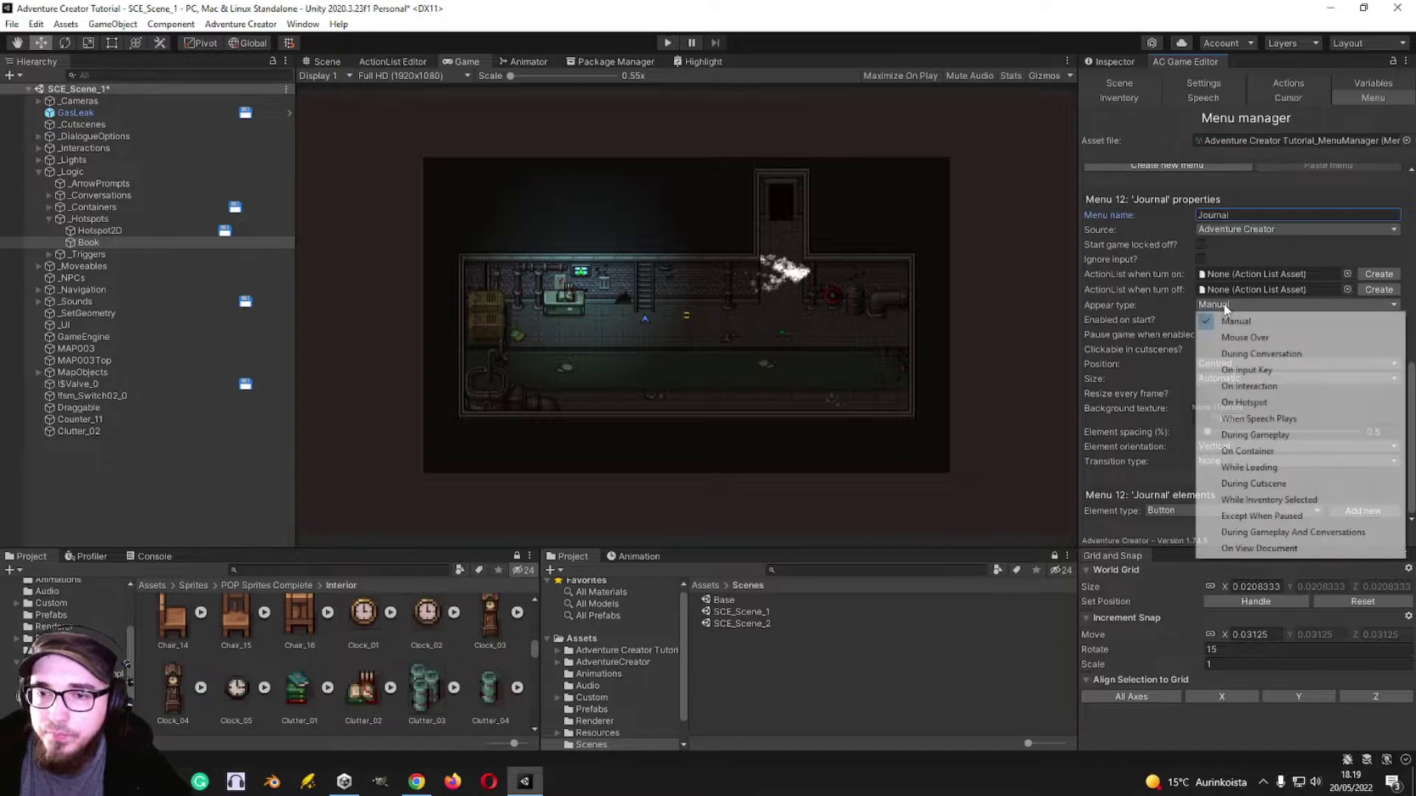
left_click(1242, 229)
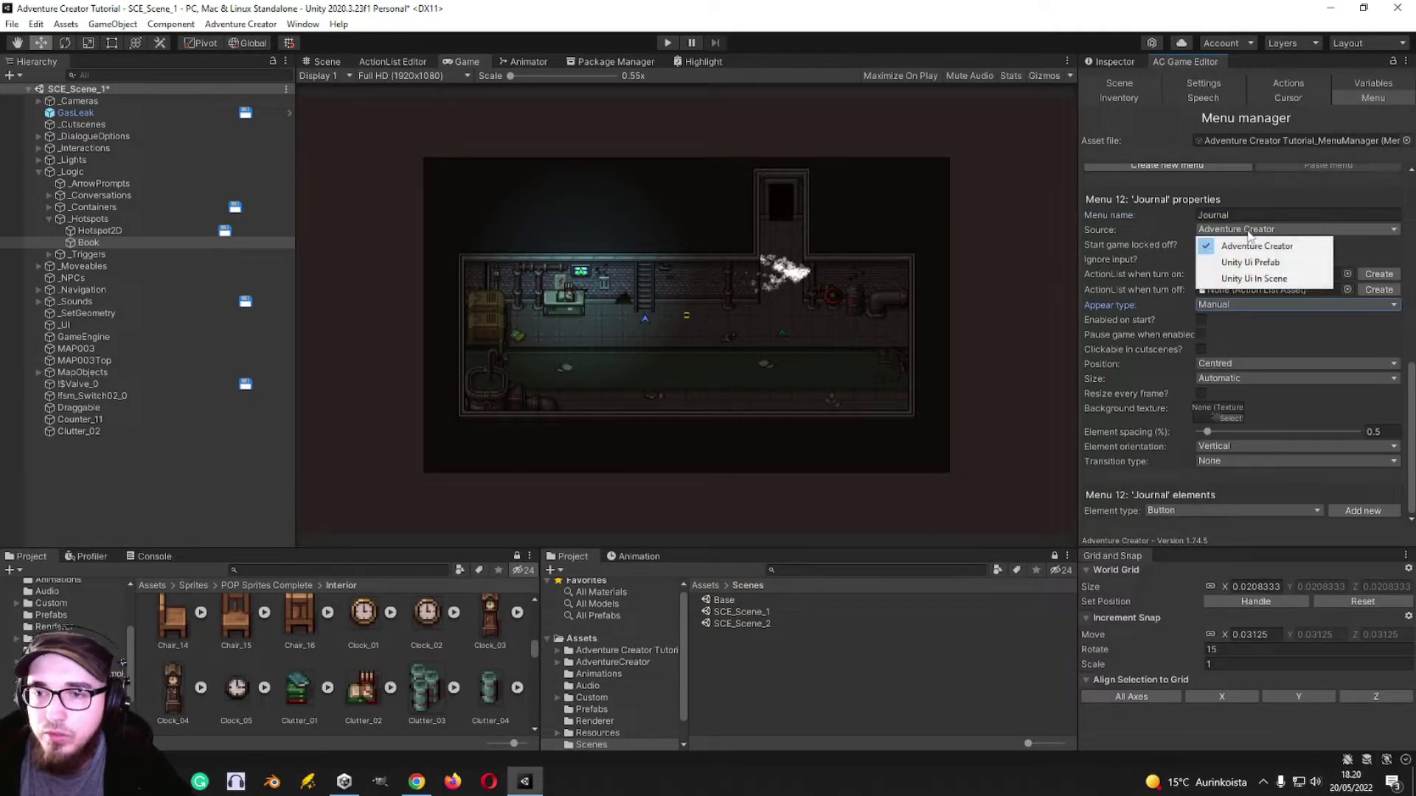
left_click(1149, 228)
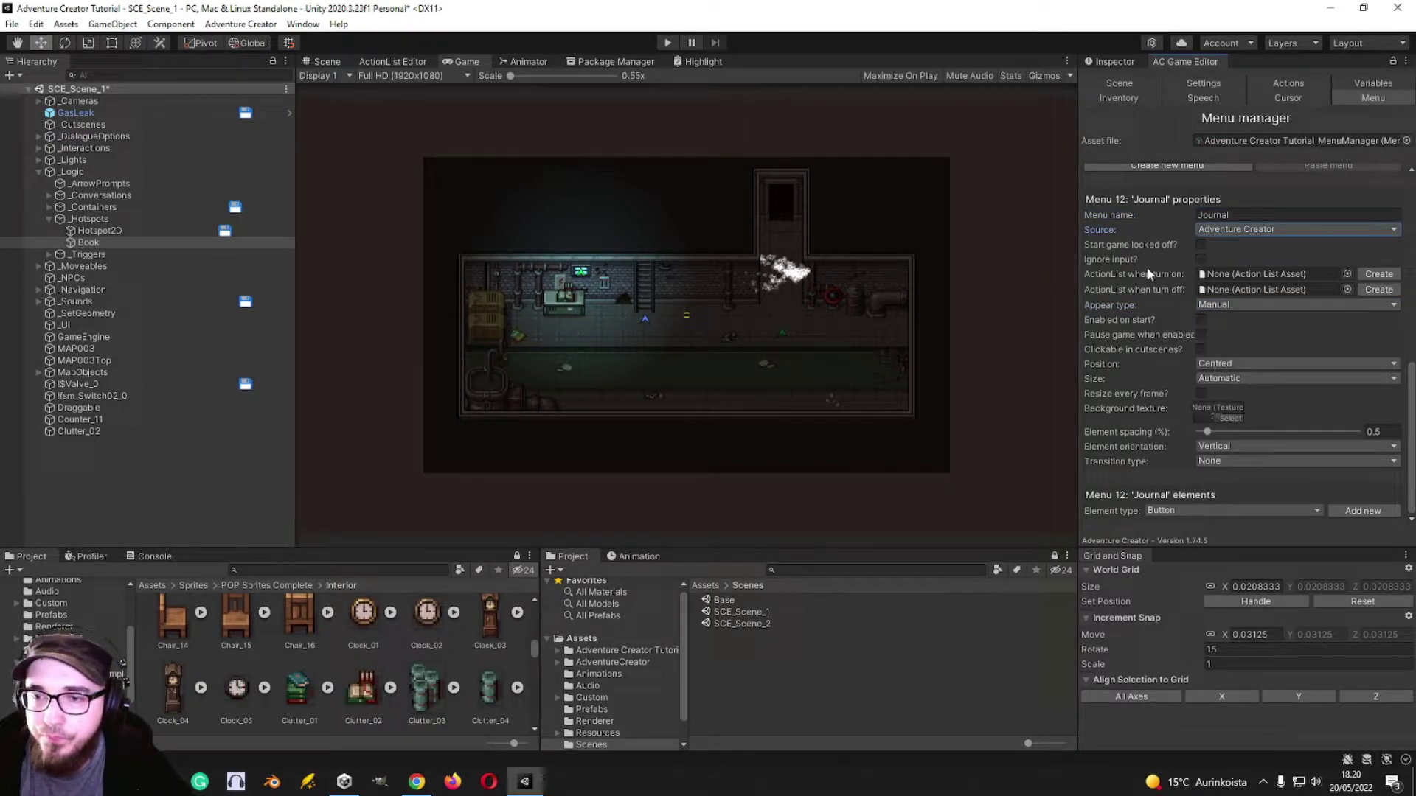
left_click(1251, 230)
left_click(1114, 220)
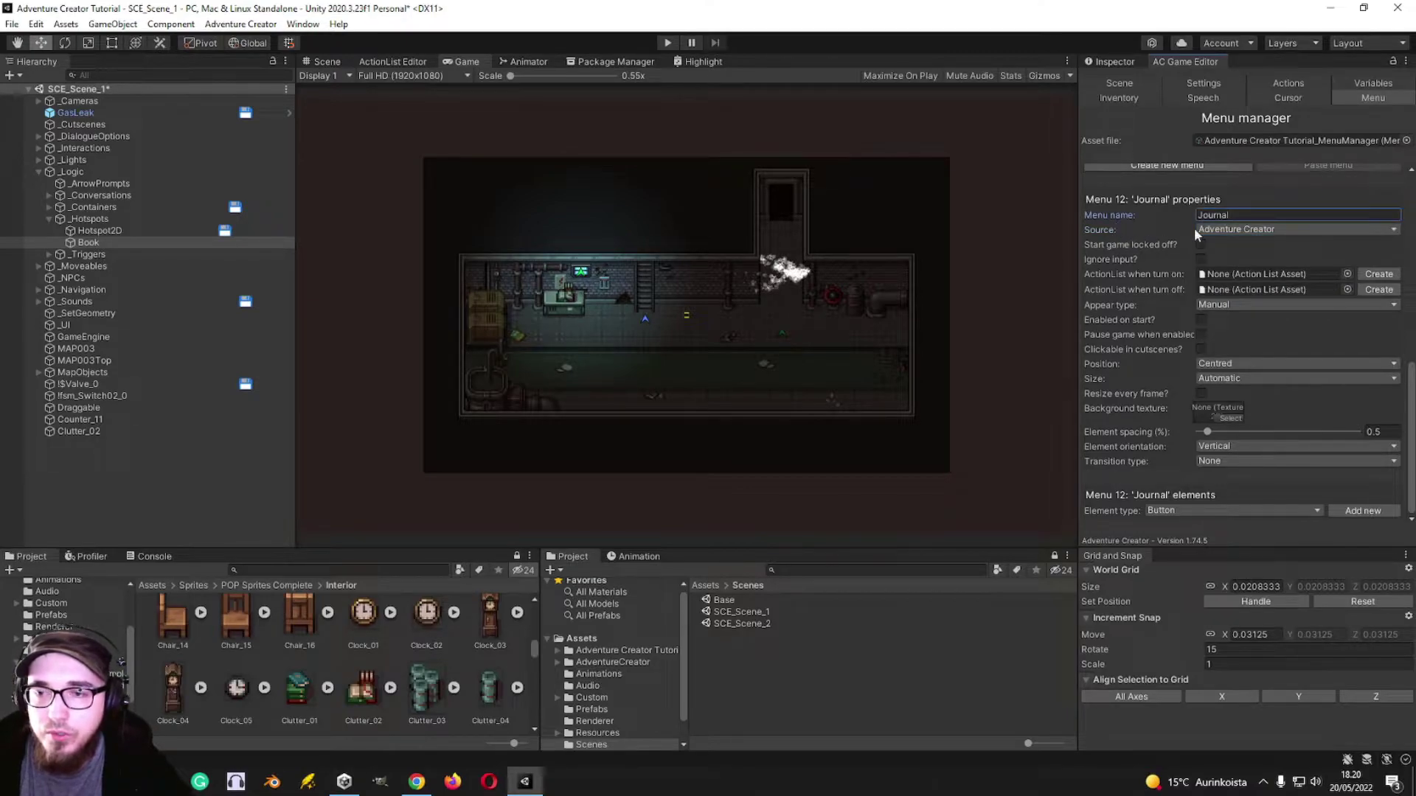
left_click(1217, 229)
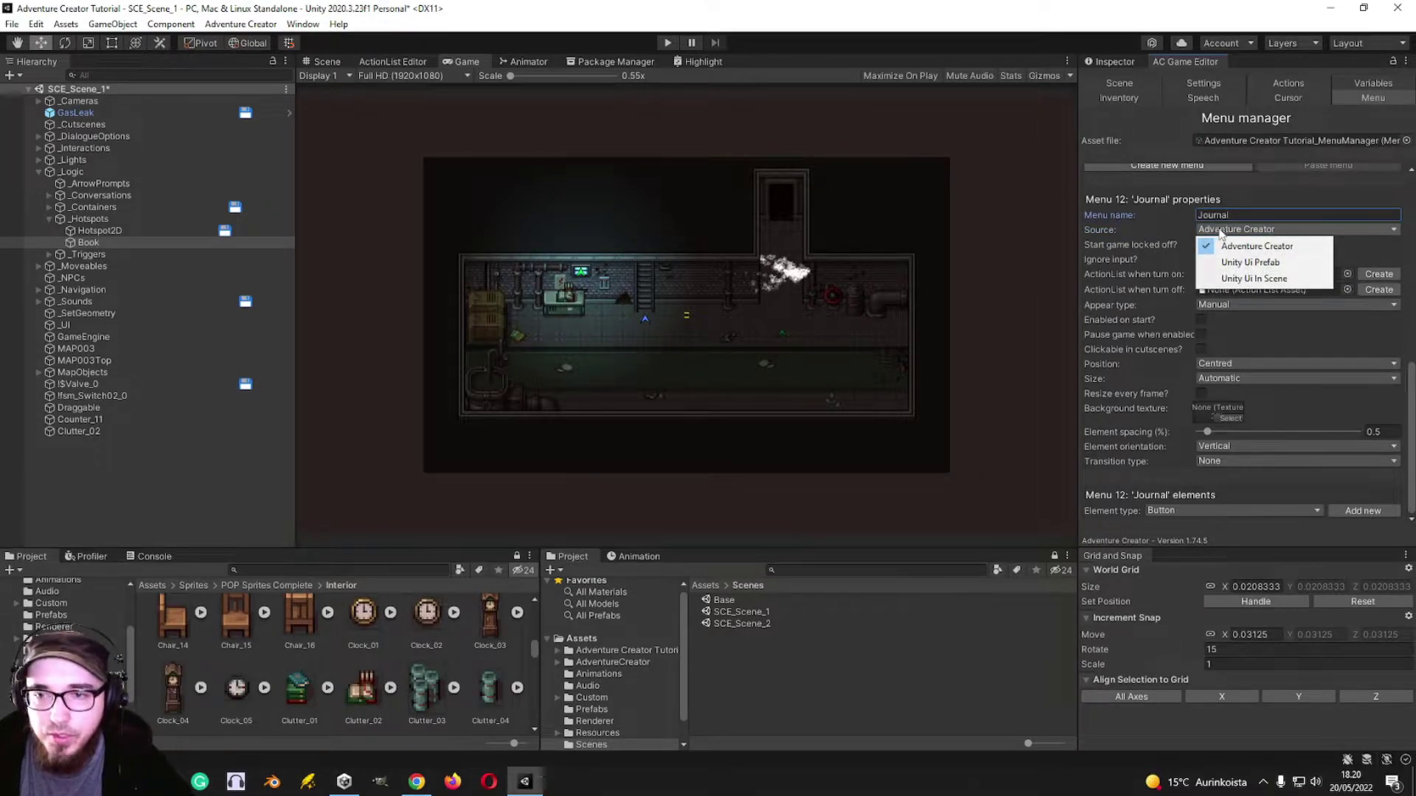
left_click(1129, 259)
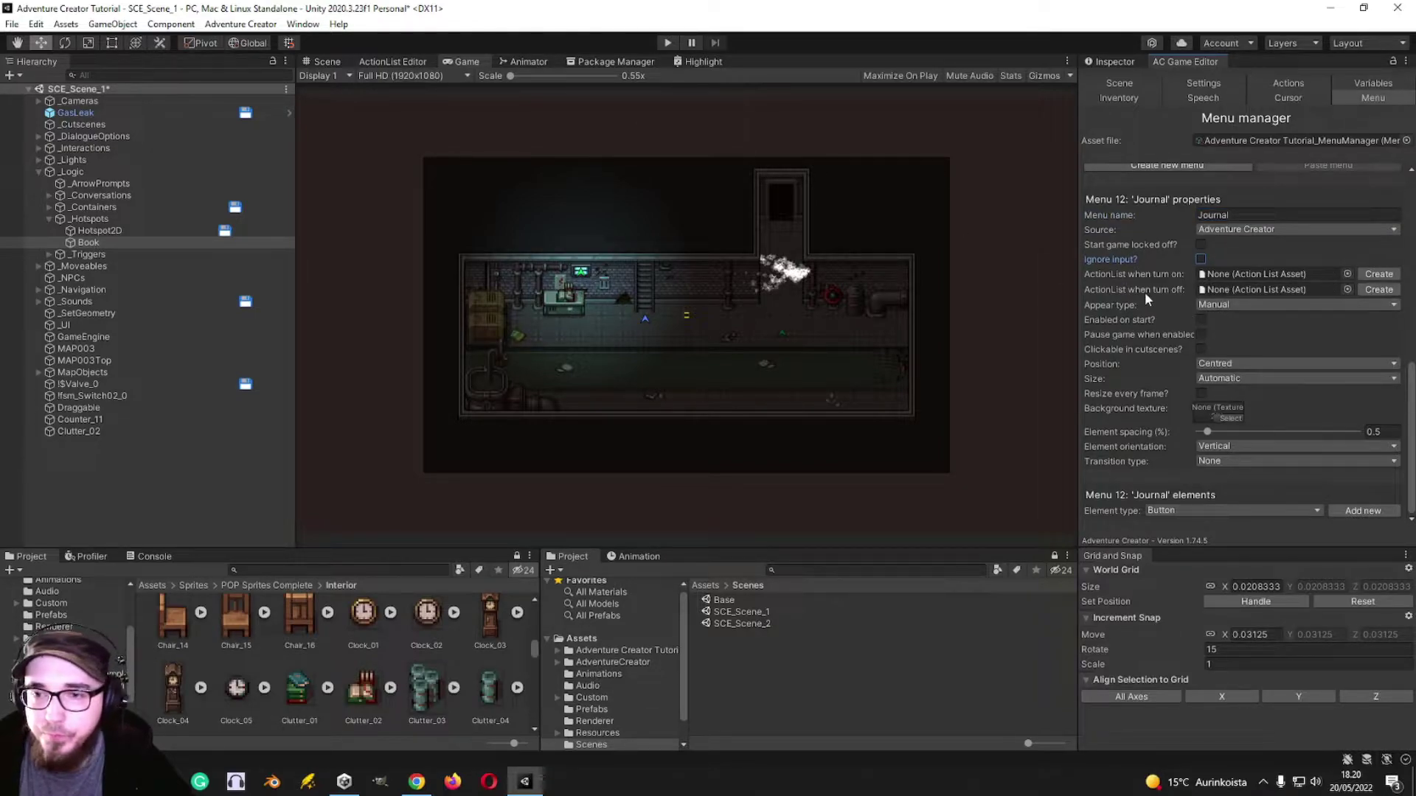
left_click(1200, 335)
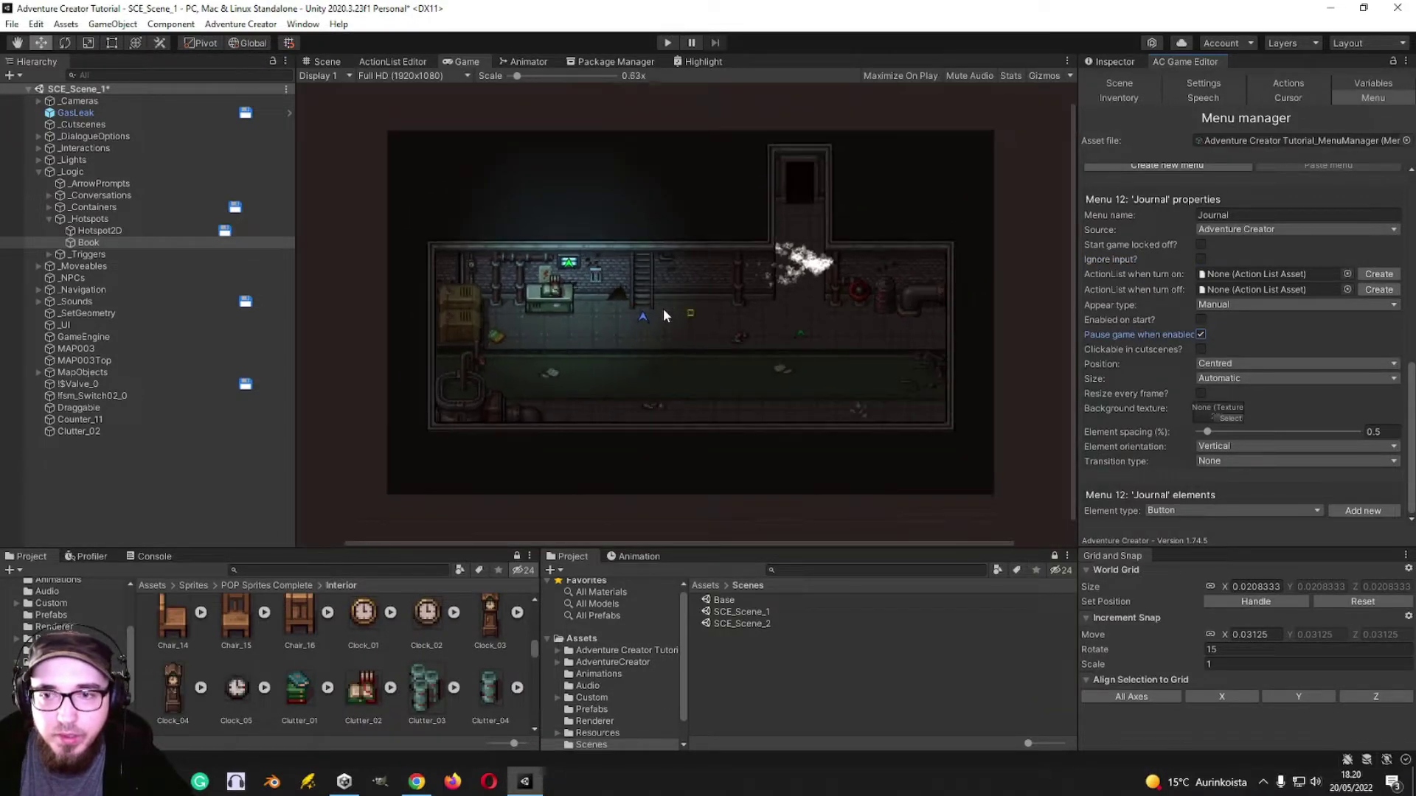
- Set the Journal menu's size to Manual with W 30 and H 60
left_click(1254, 378)
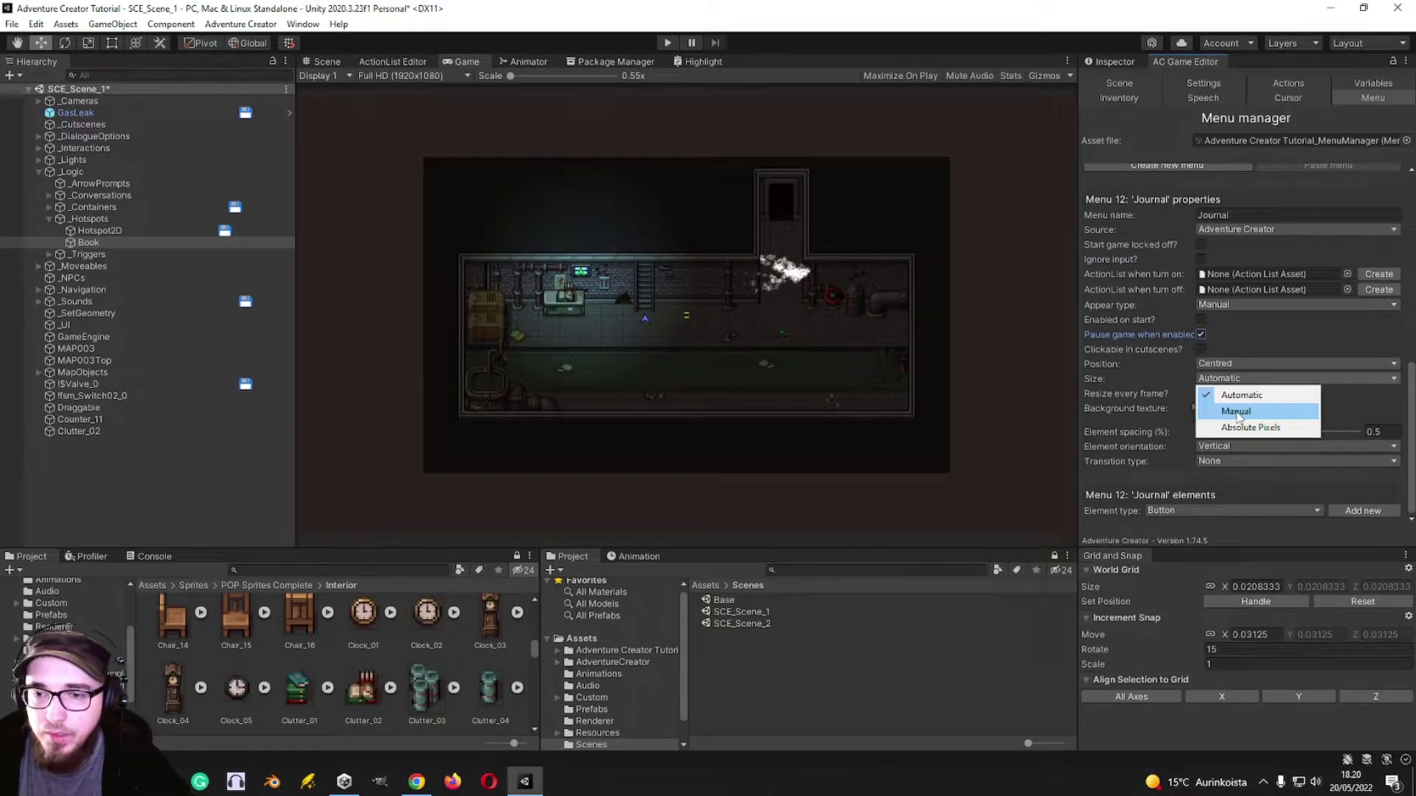
left_click(1232, 408)
left_click_drag(1109, 396, 1124, 397)
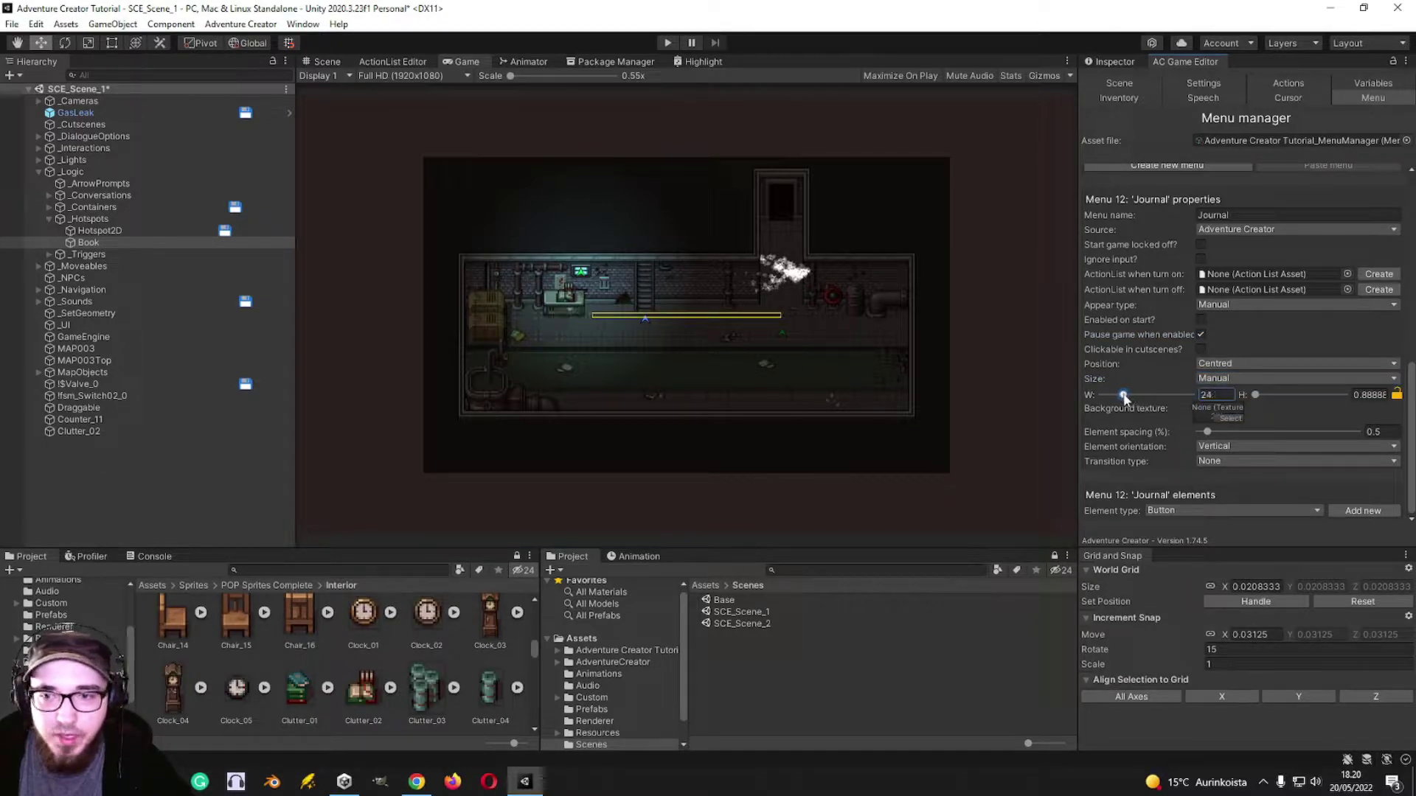
left_click_drag(1255, 395, 1299, 395)
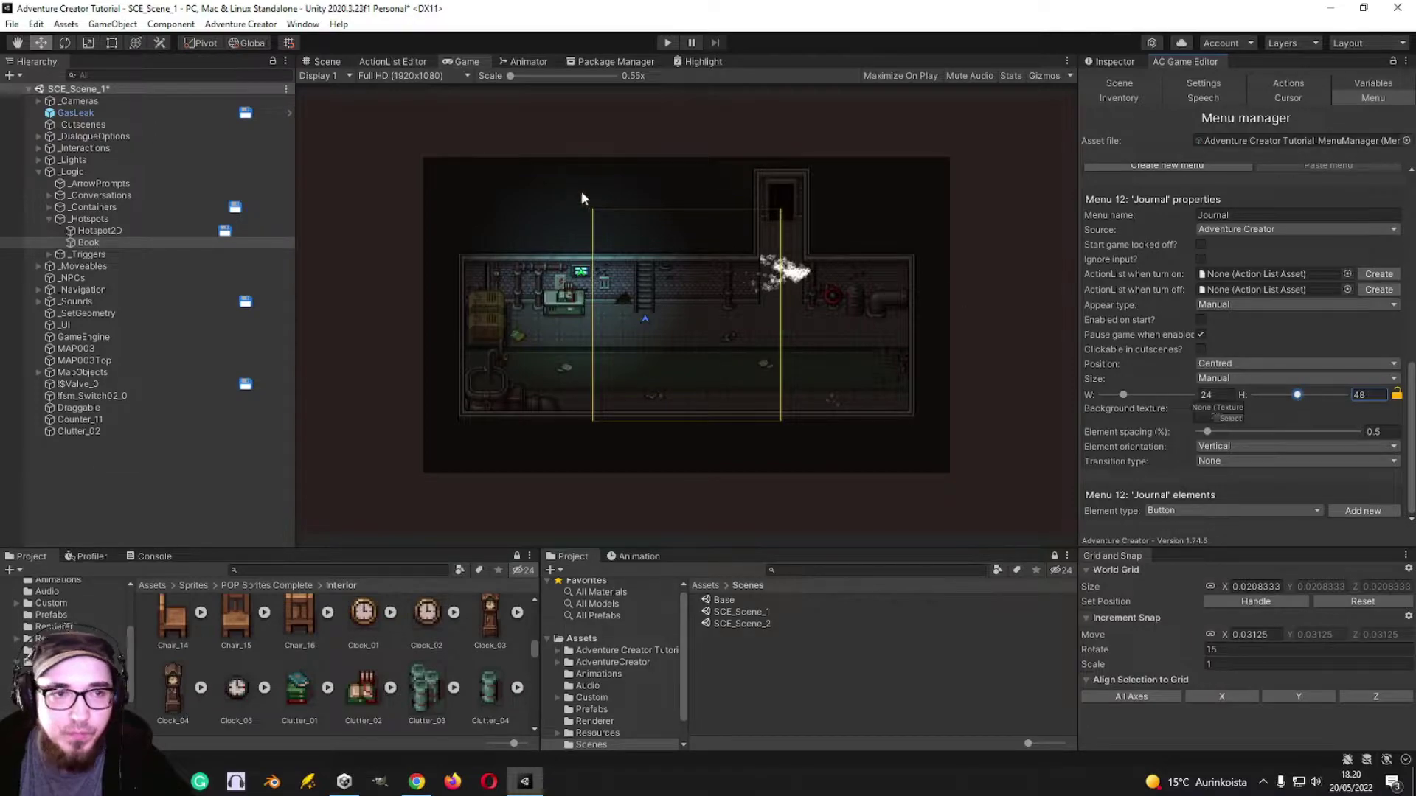
left_click_drag(1299, 399, 1304, 399)
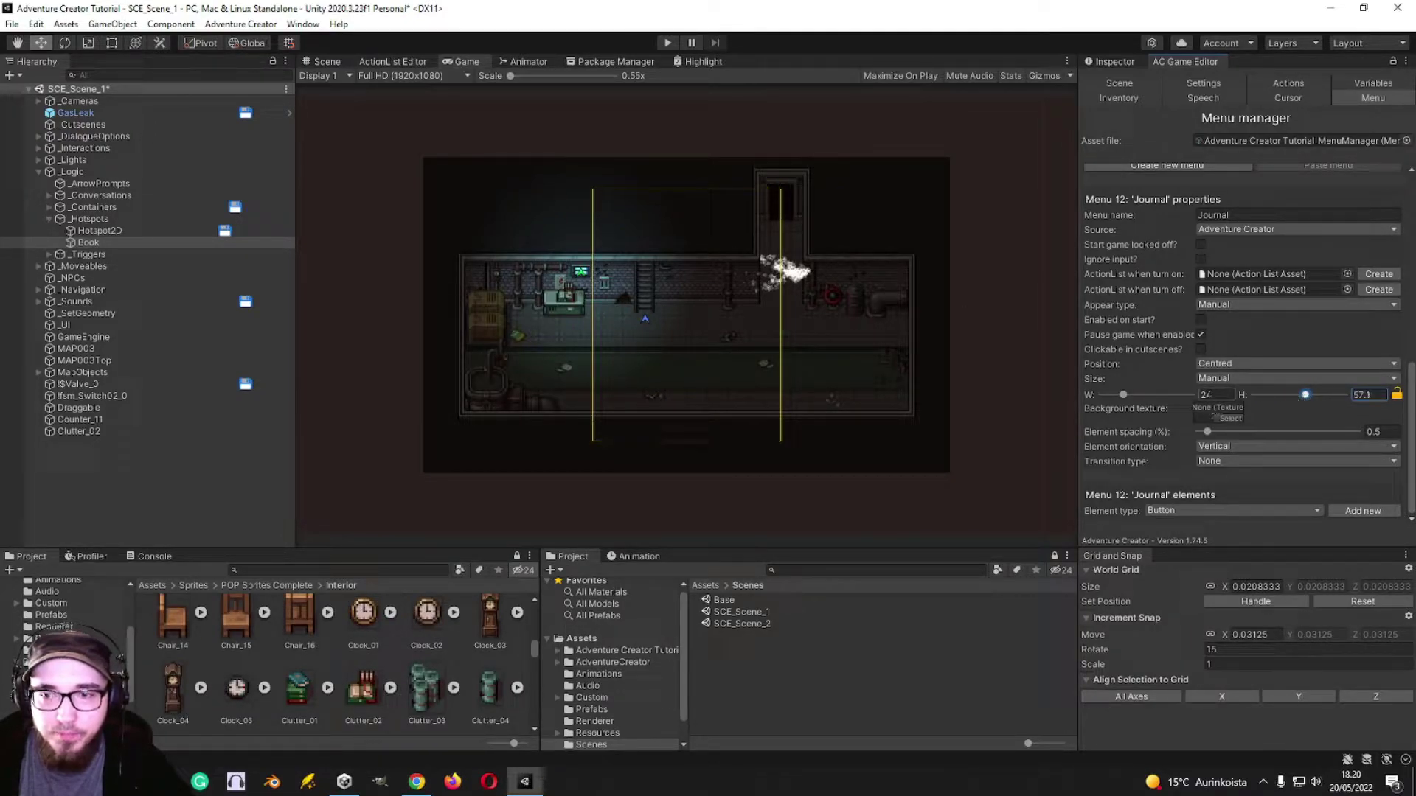
left_click_drag(1123, 395, 1127, 399)
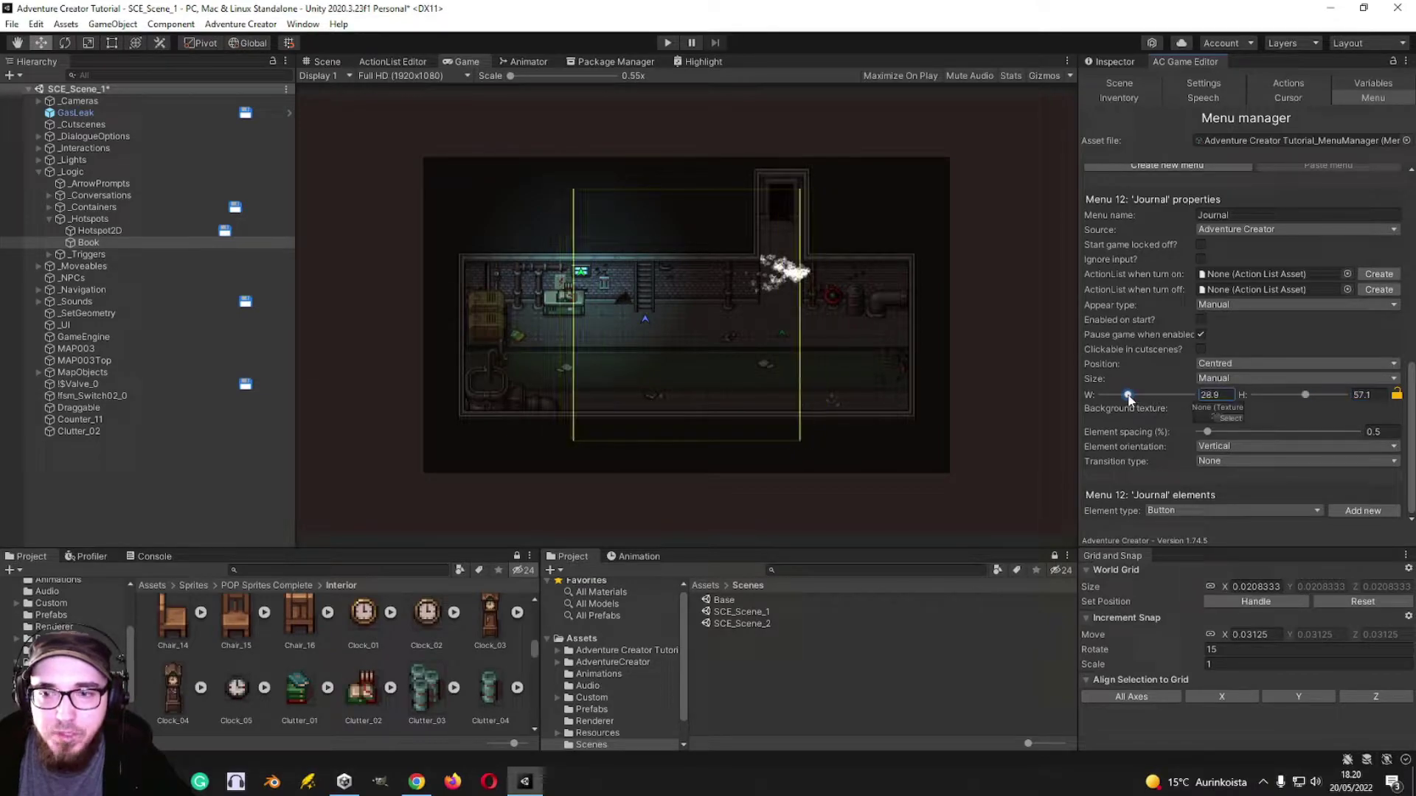
type("30")
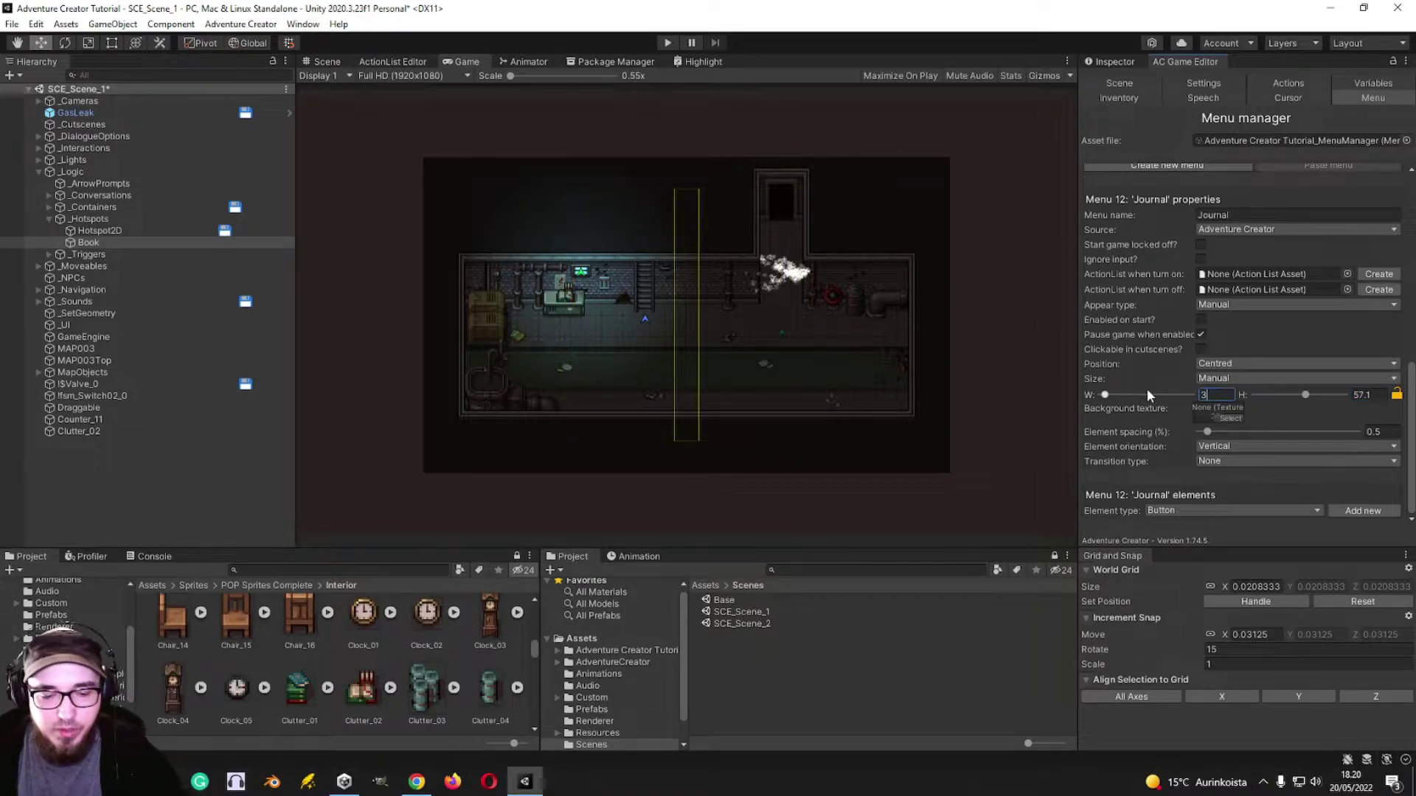
left_click(1303, 396)
type("60")
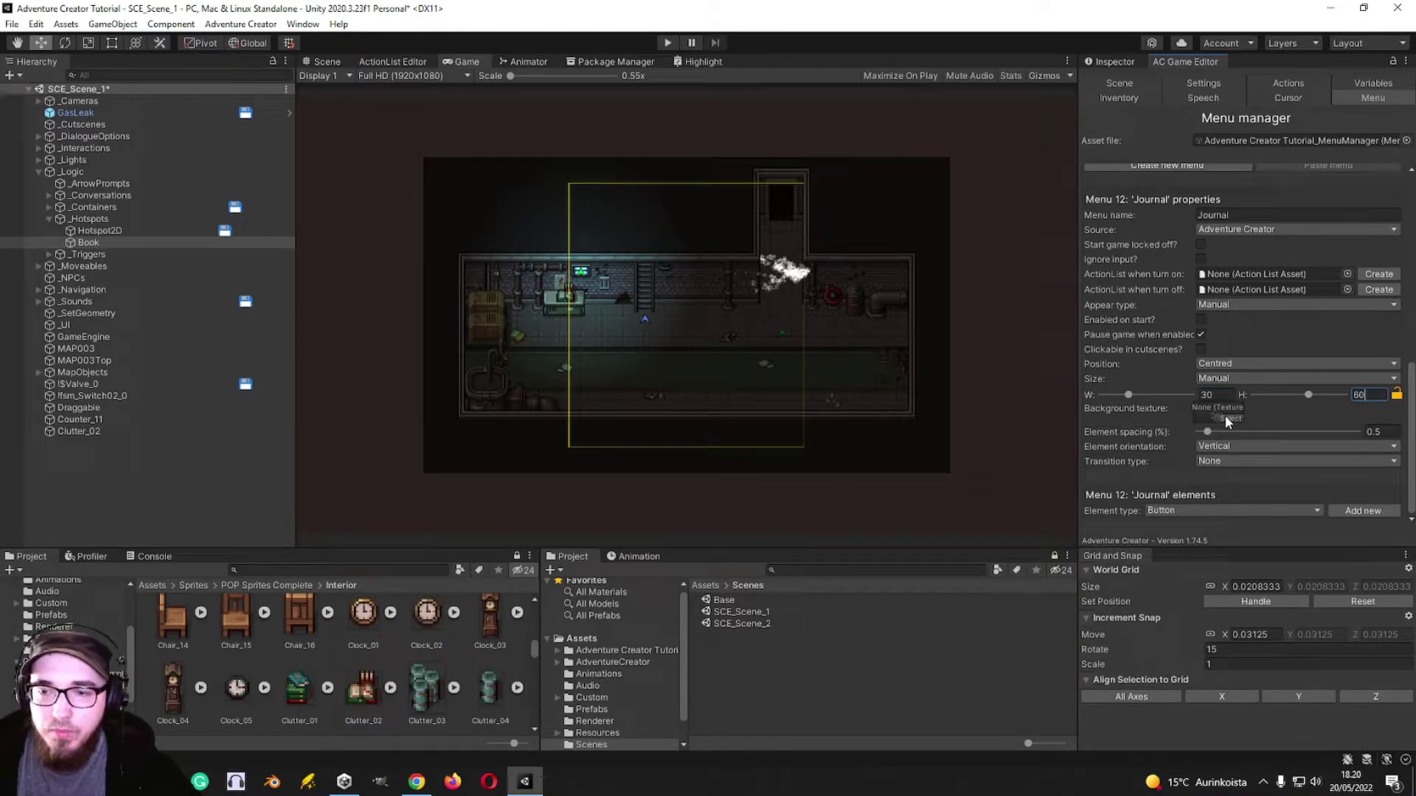
- Search the background texture picker for a black texture
left_click(1226, 417)
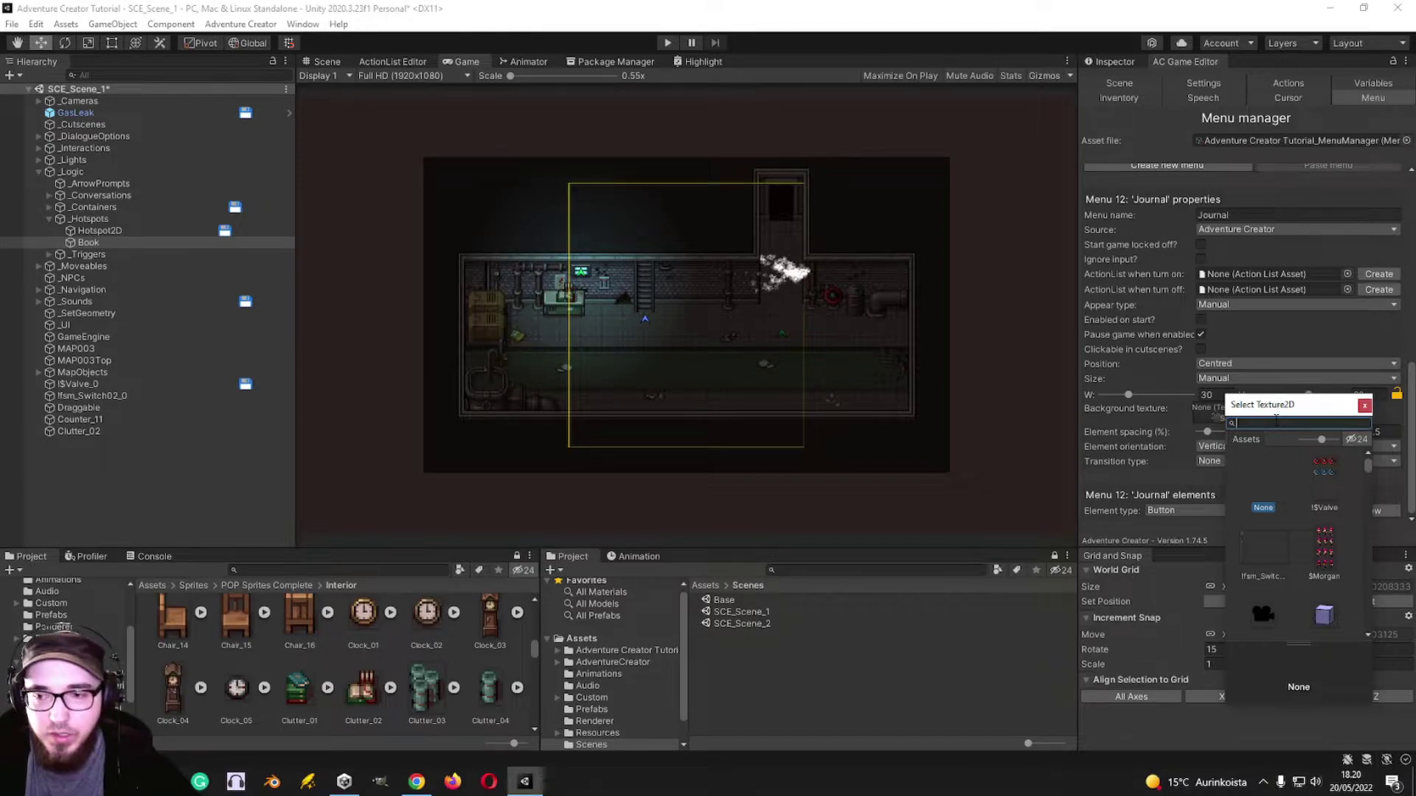
type("black")
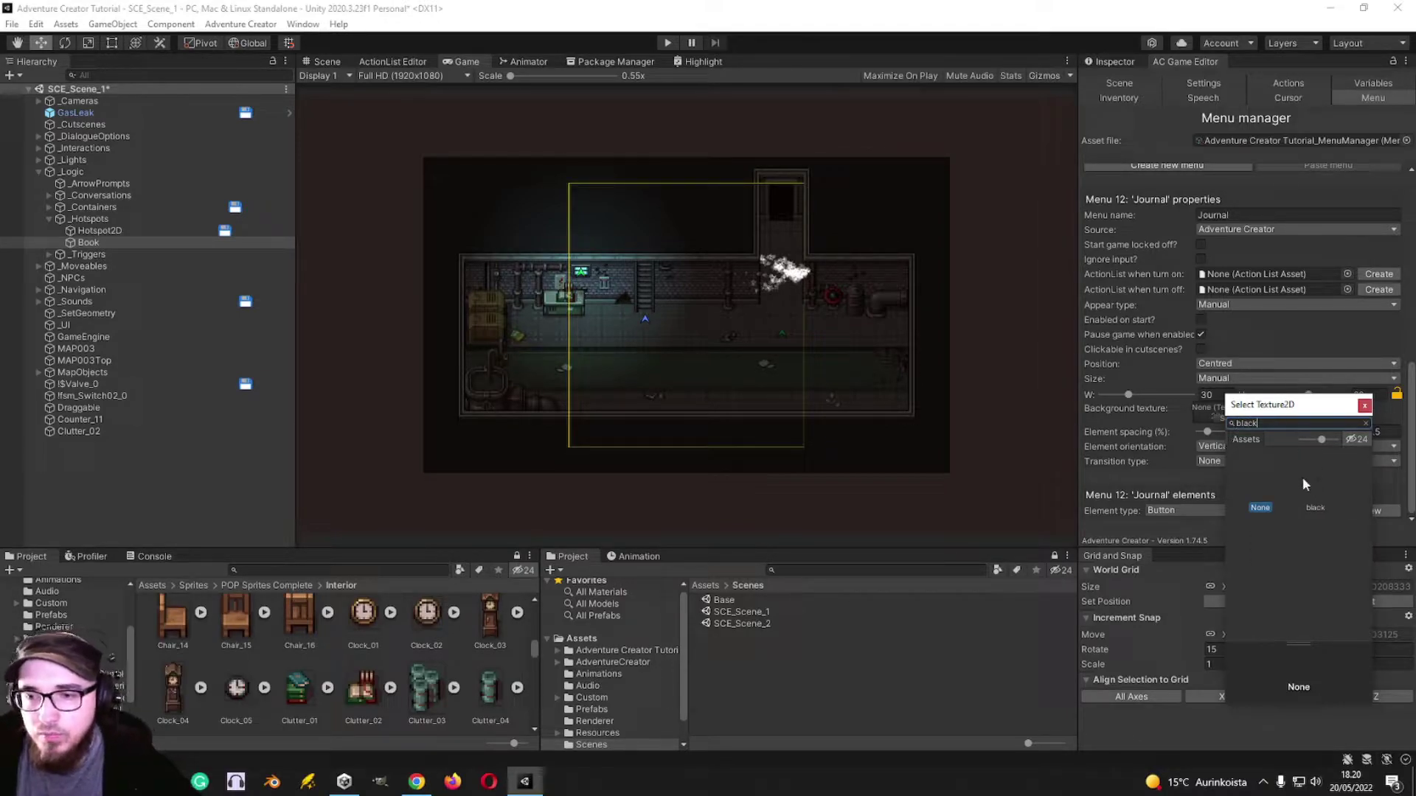
key("Right")
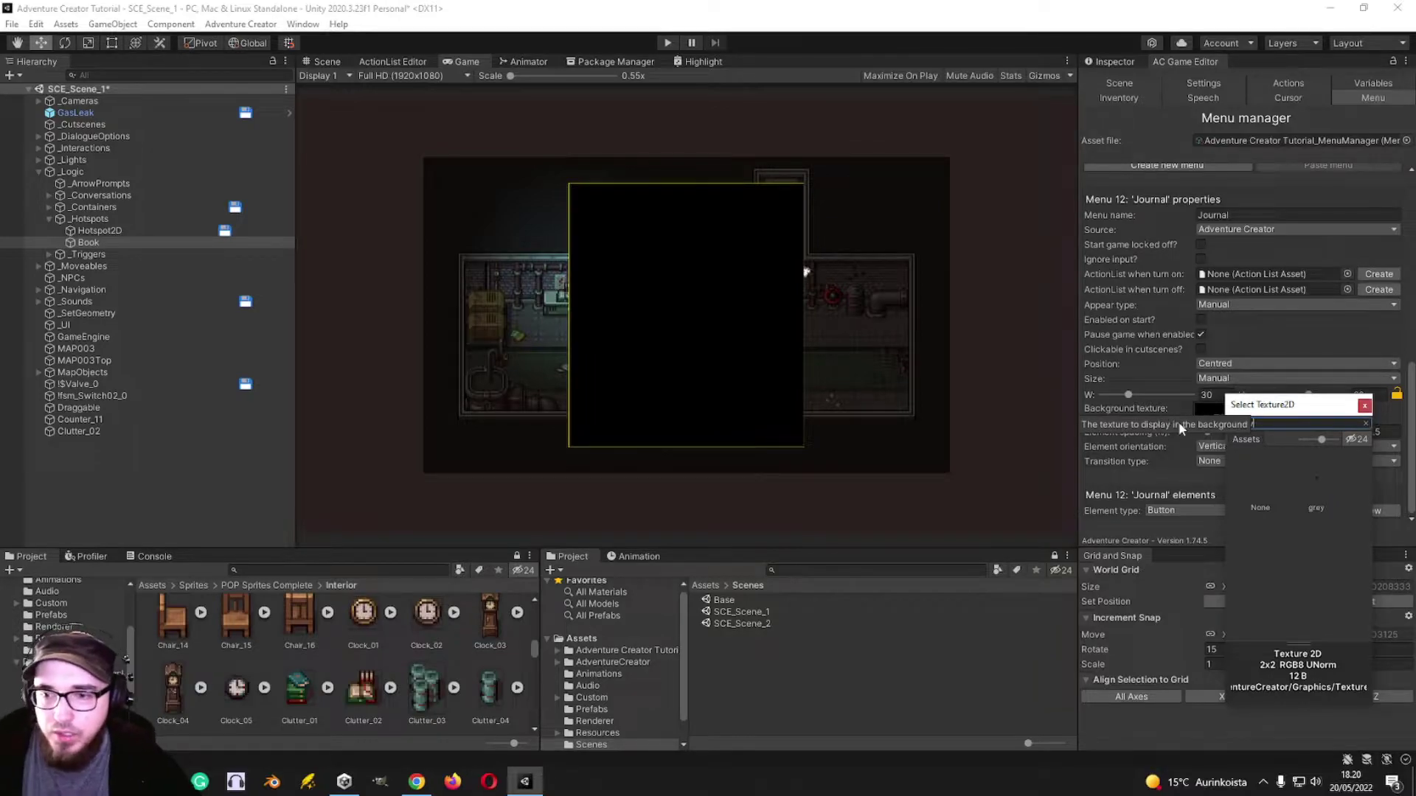
key("Escape")
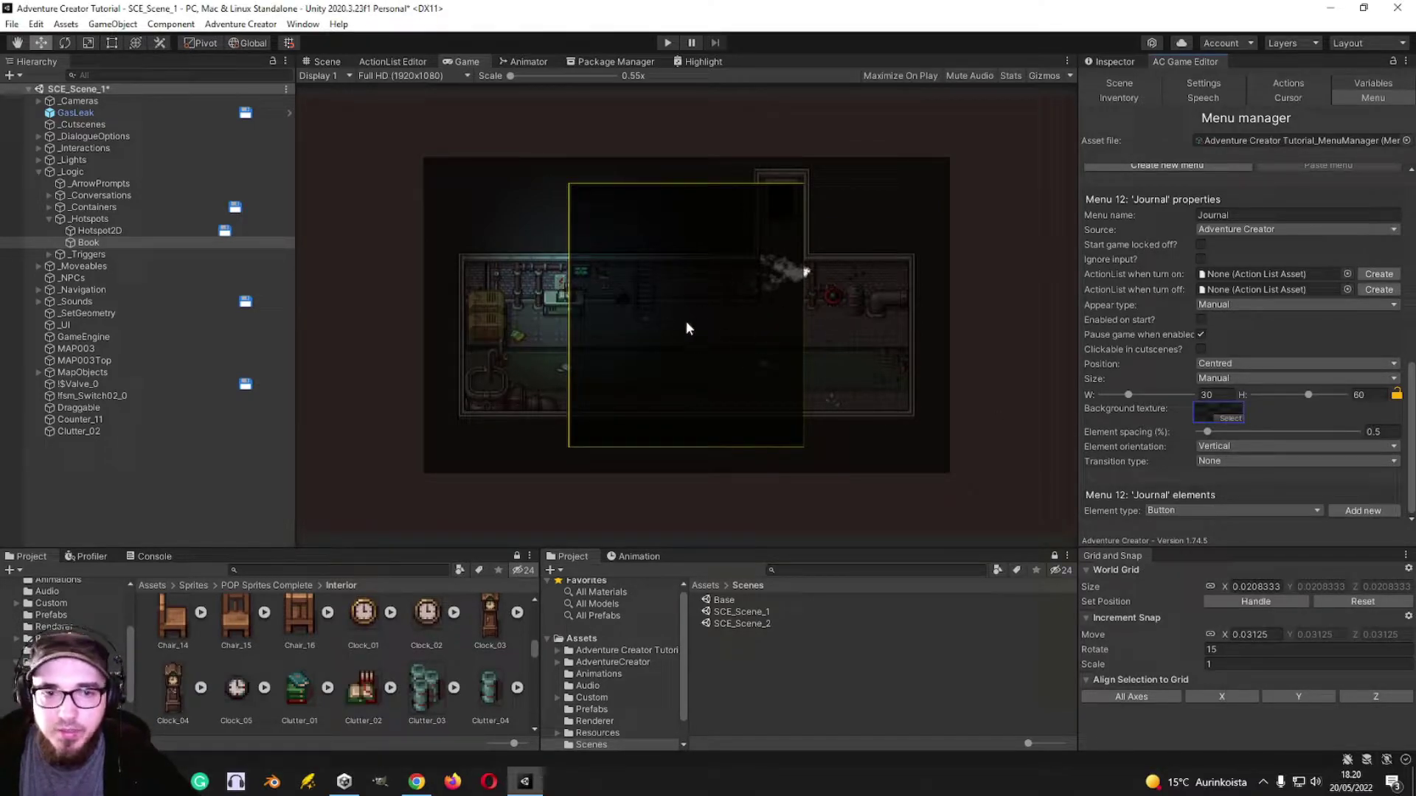
- Select the Journal menu and add a new element of type Journal
scroll(1157, 335, "up", 5)
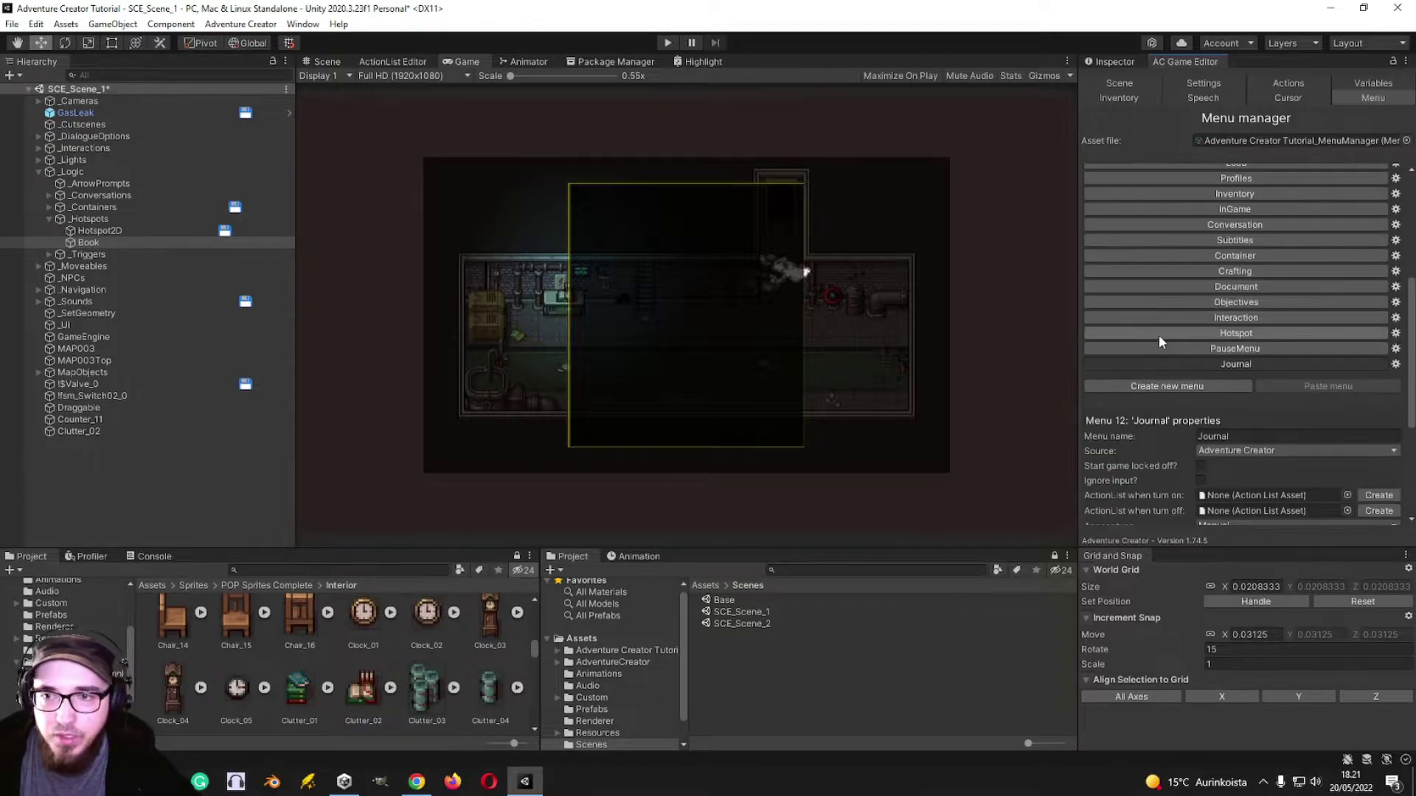
left_click(1215, 420)
key("Up")
key("Up")
key("Up")
key("Up")
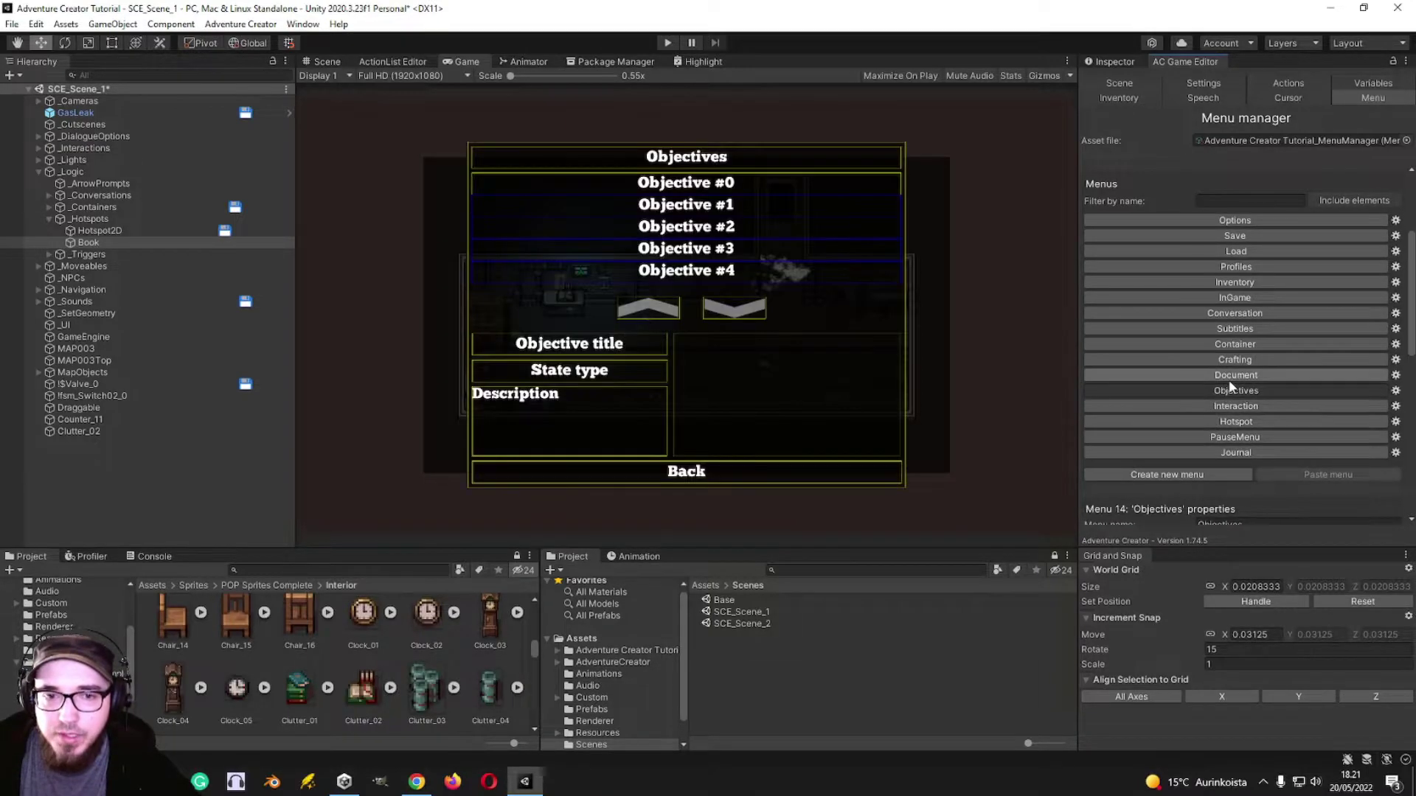
left_click(1246, 452)
scroll(1183, 388, "down", 6)
left_click(1180, 511)
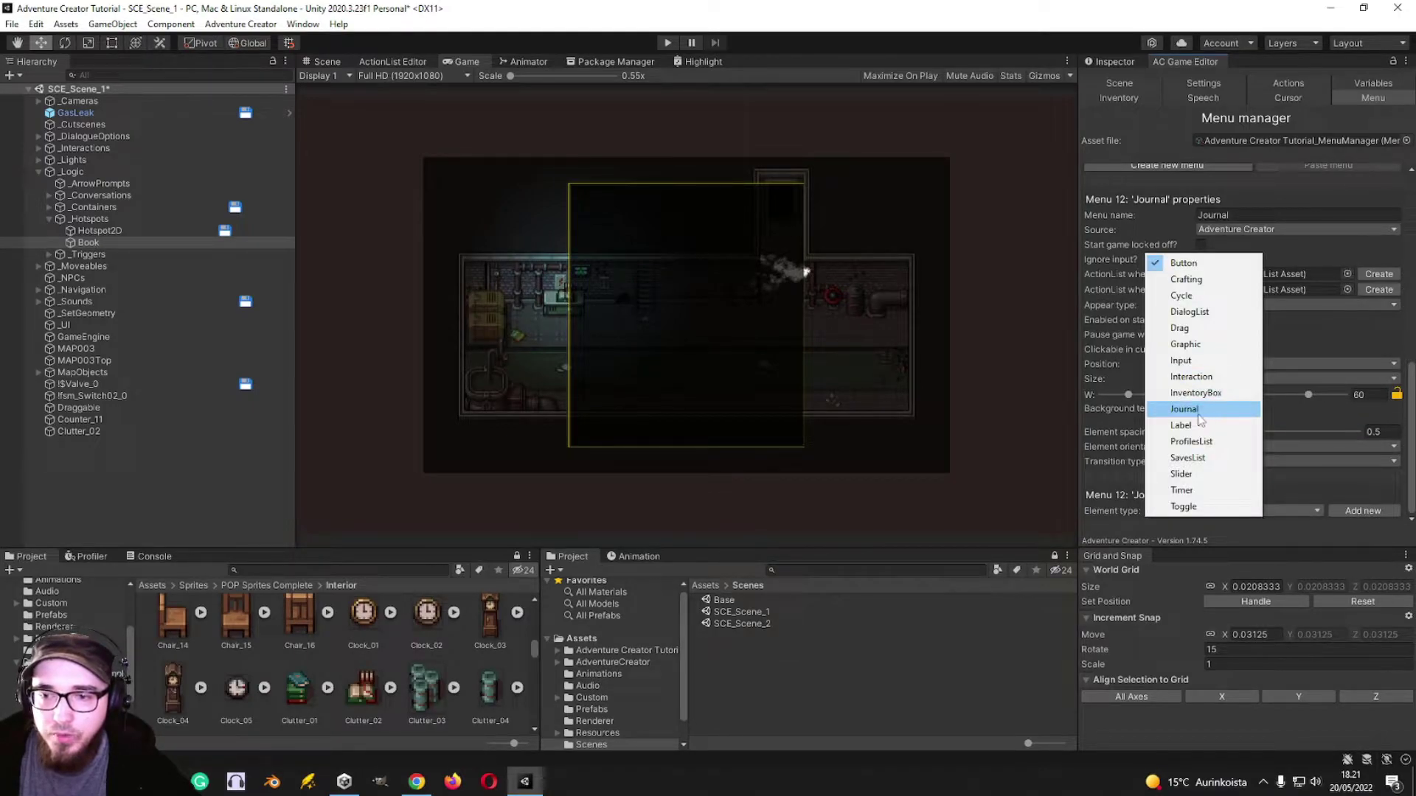
left_click(1198, 410)
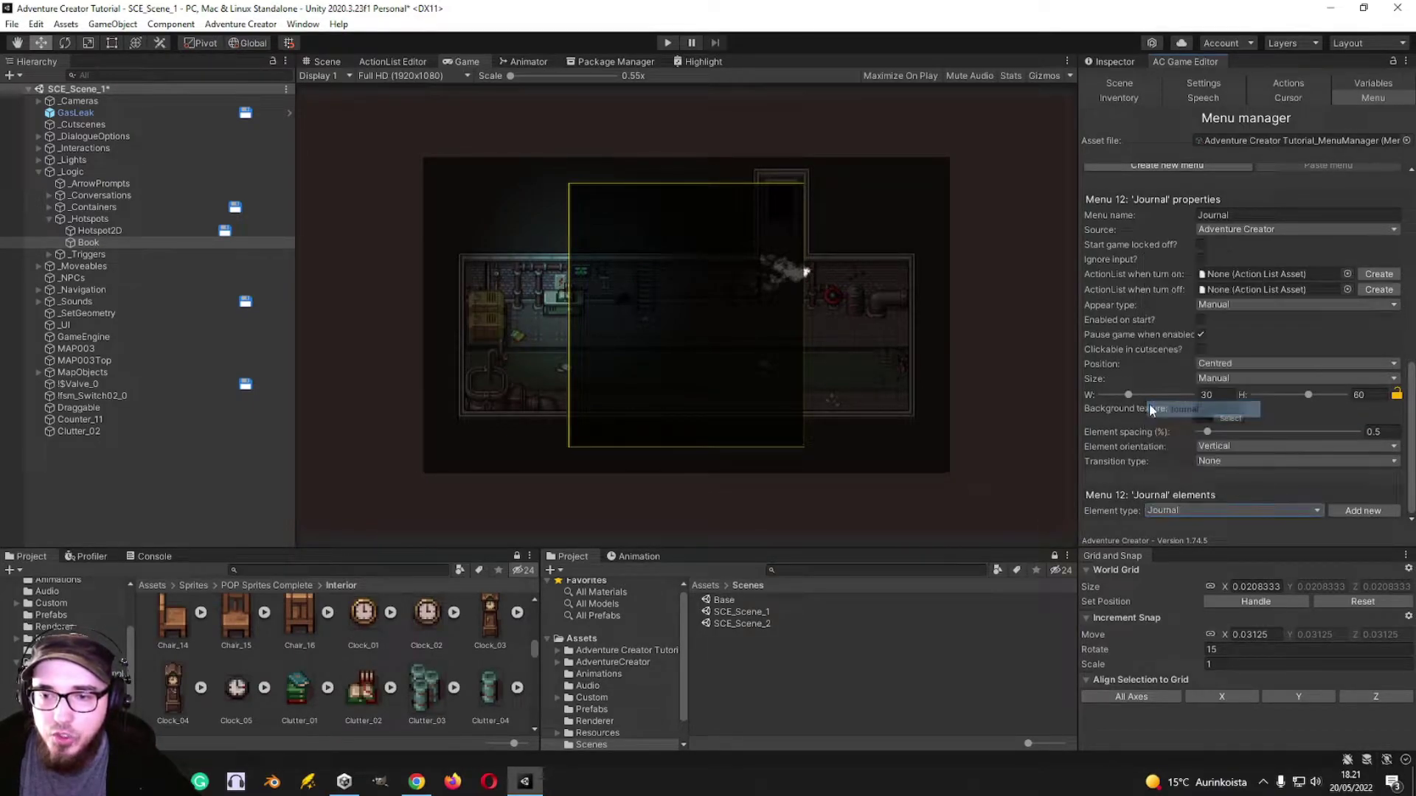
left_click(1347, 510)
- Write "Hello my journal. This is me. Your owner" as the Page #1 text
scroll(1159, 404, "down", 5)
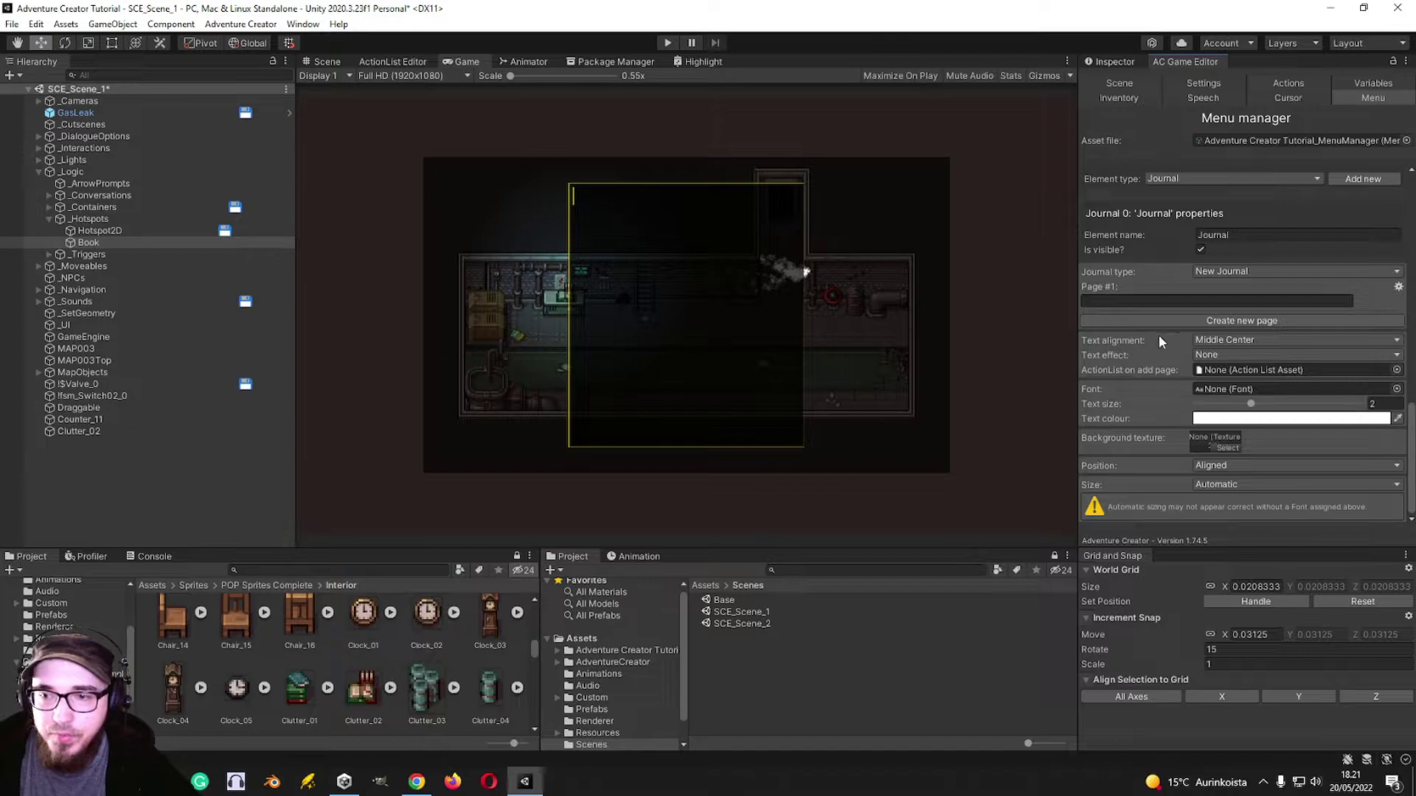
left_click(1247, 322)
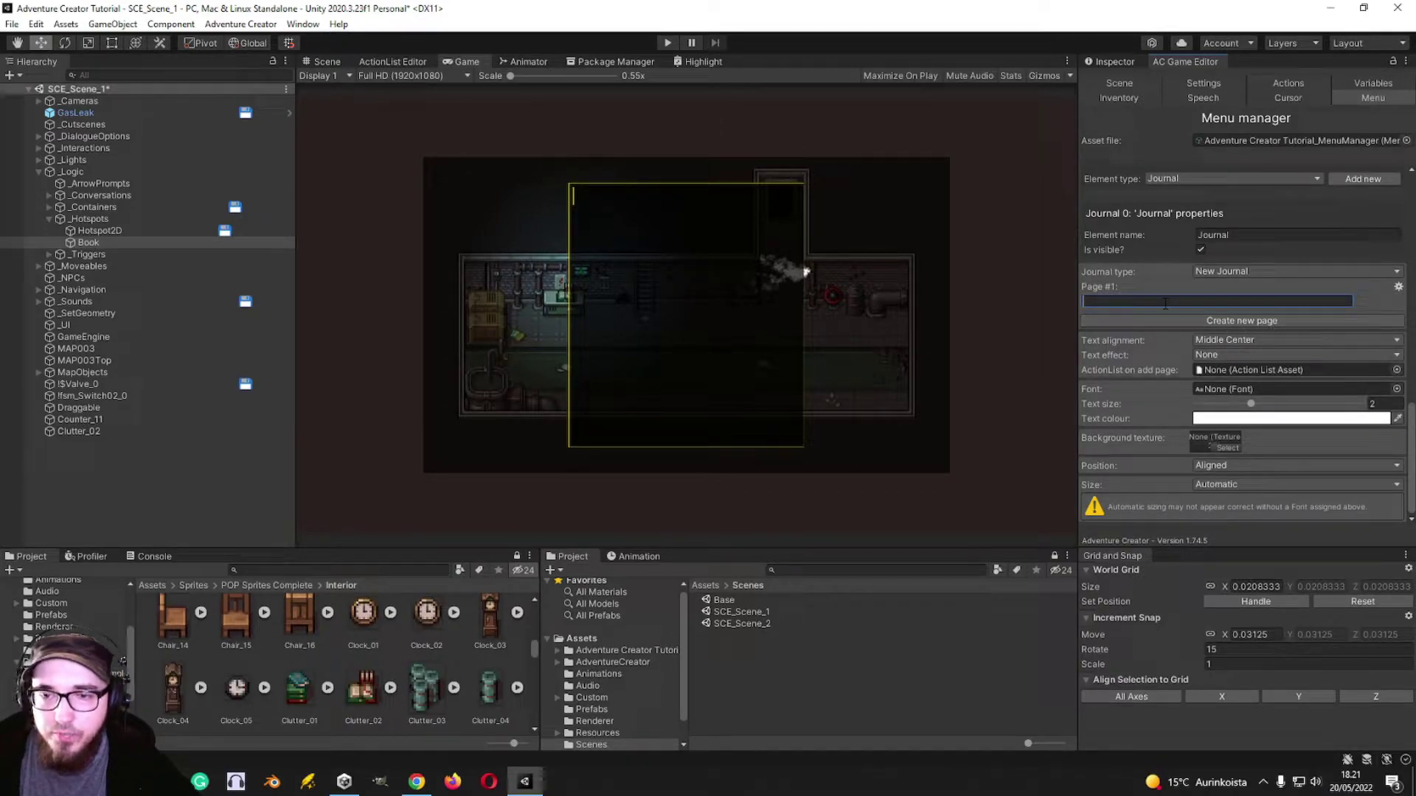
type("Hello")
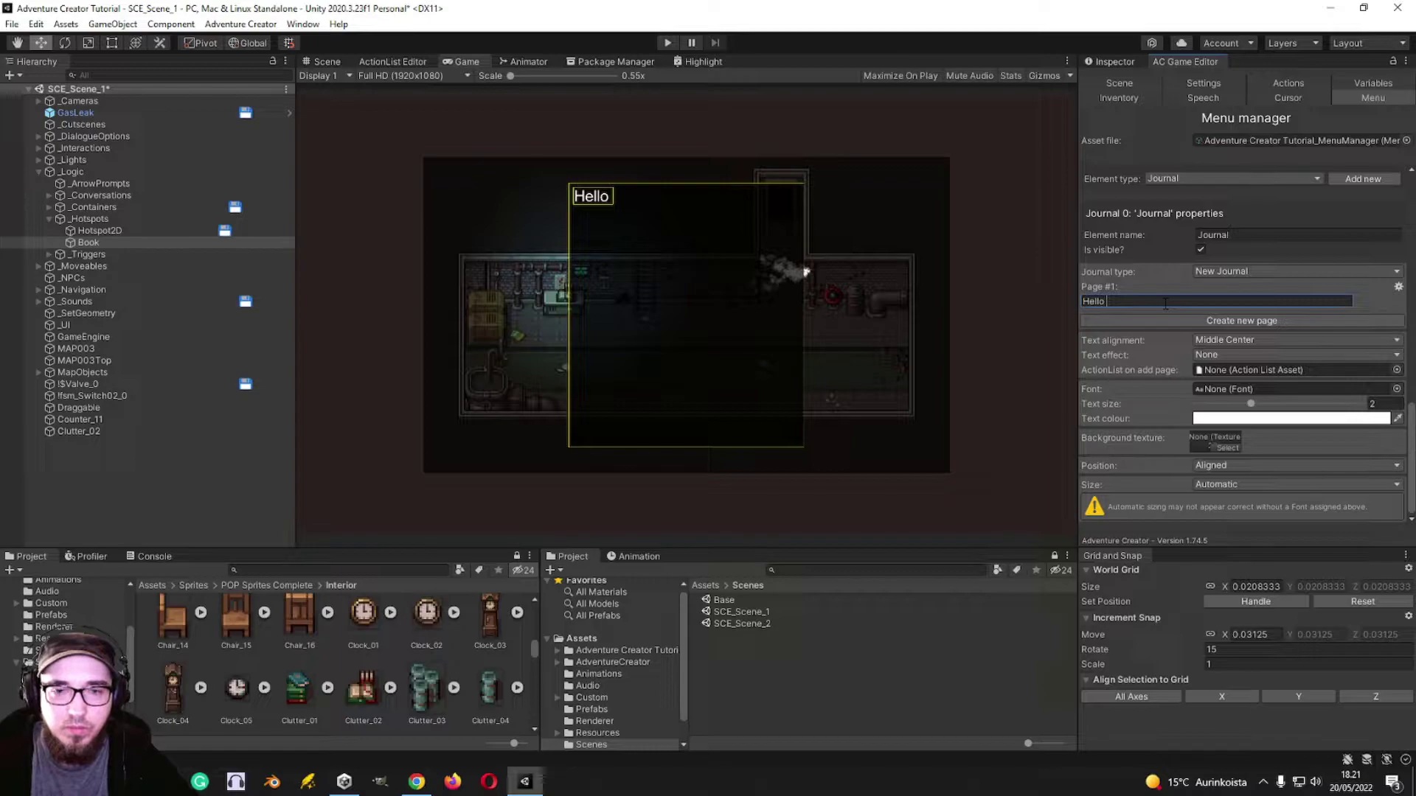
type(" my journal.")
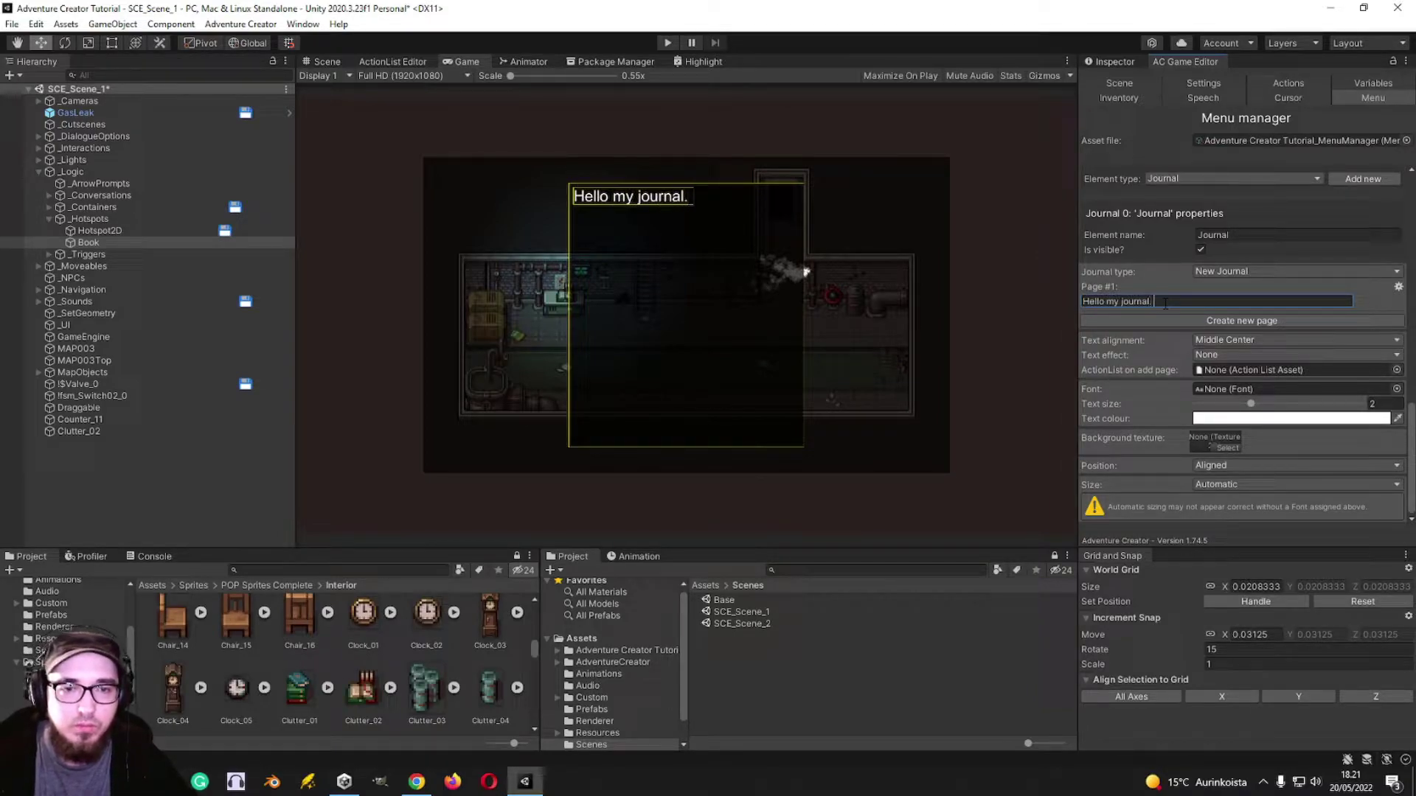
type(" This is me.")
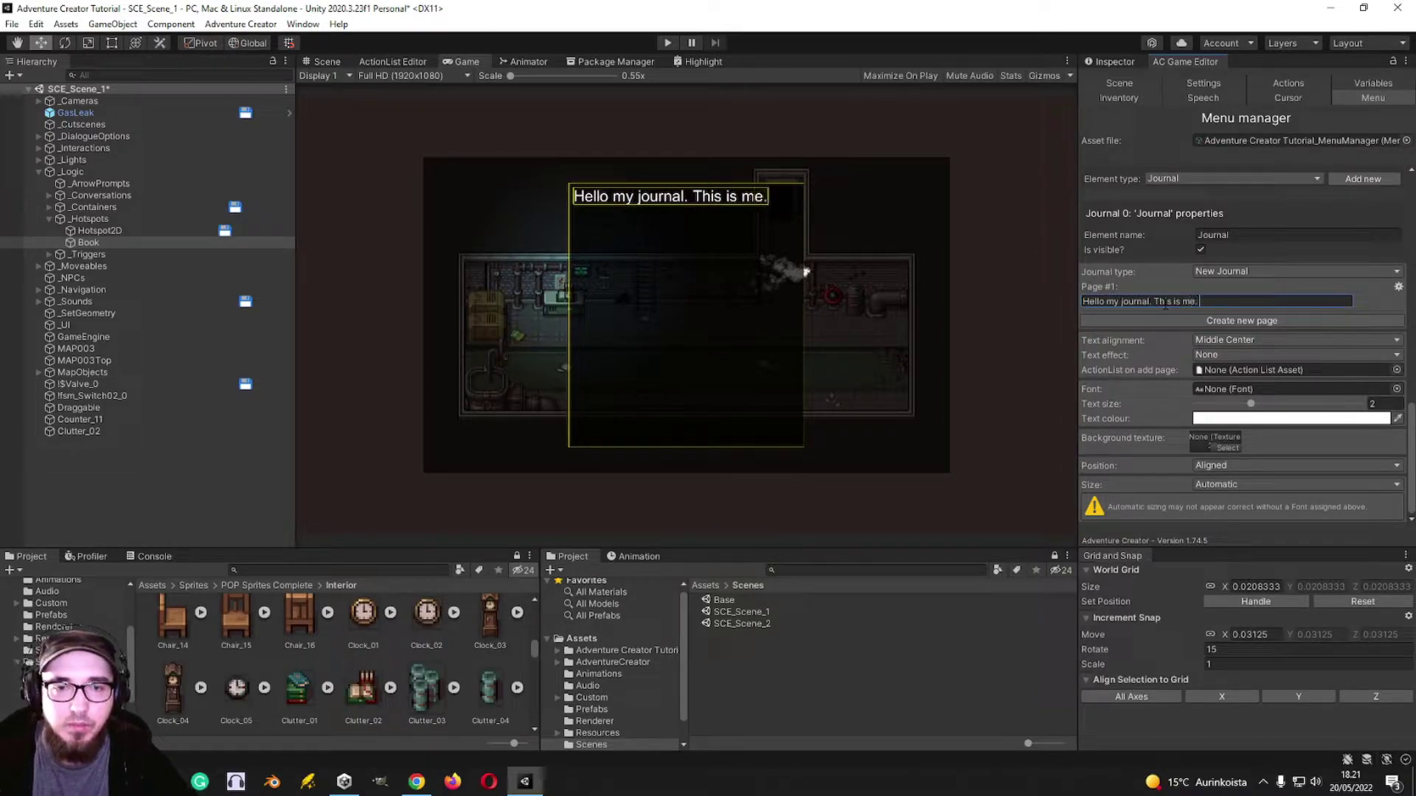
type(" Your owne")
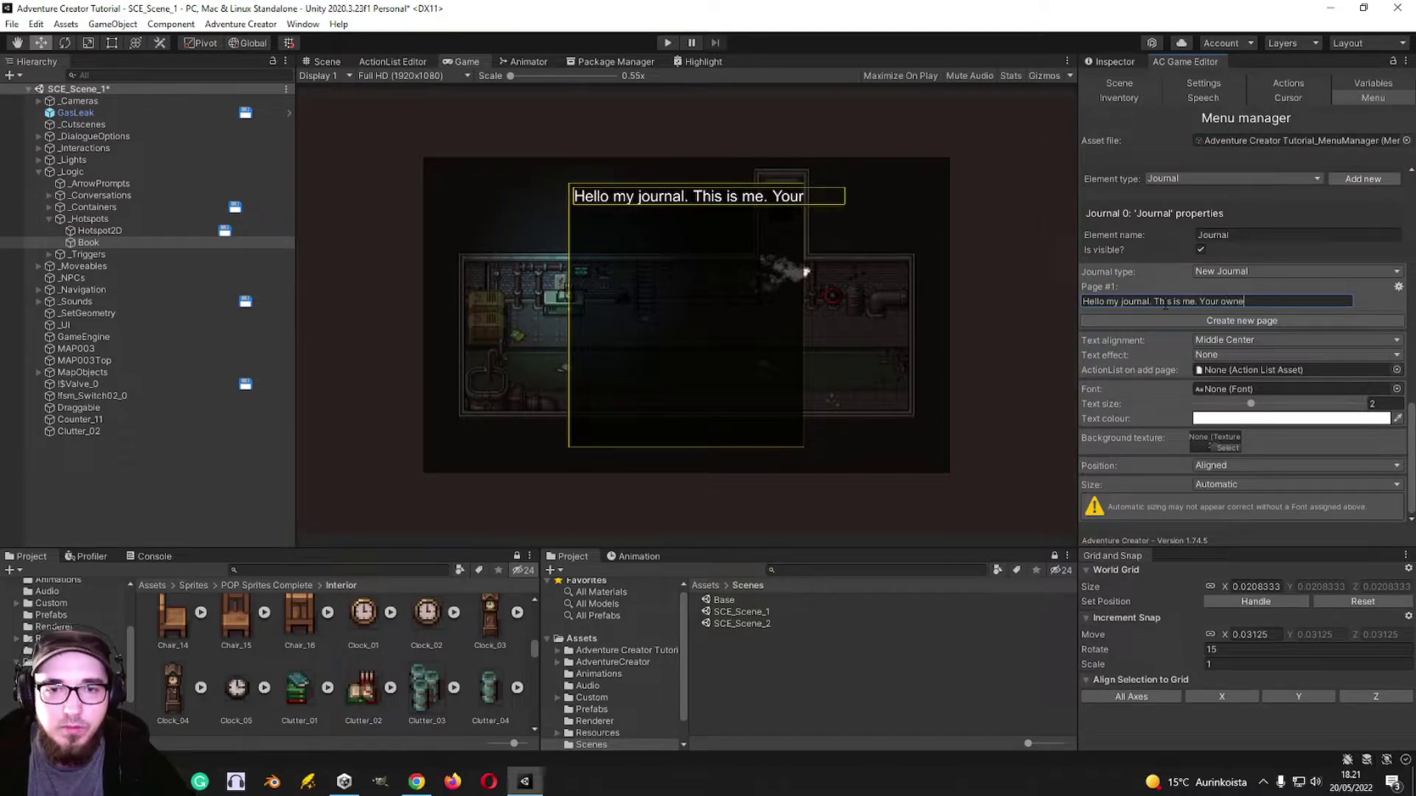
type("r")
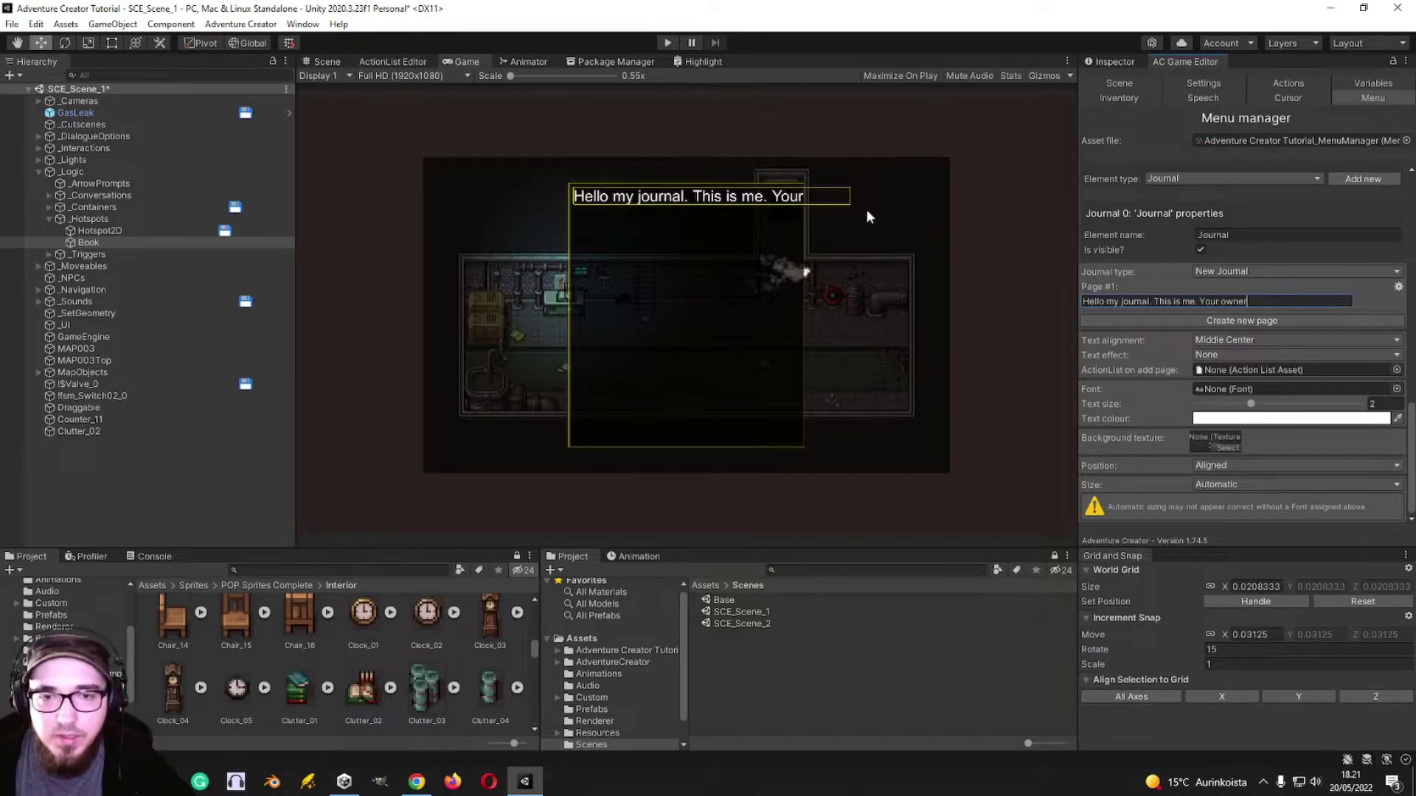
left_click(1236, 483)
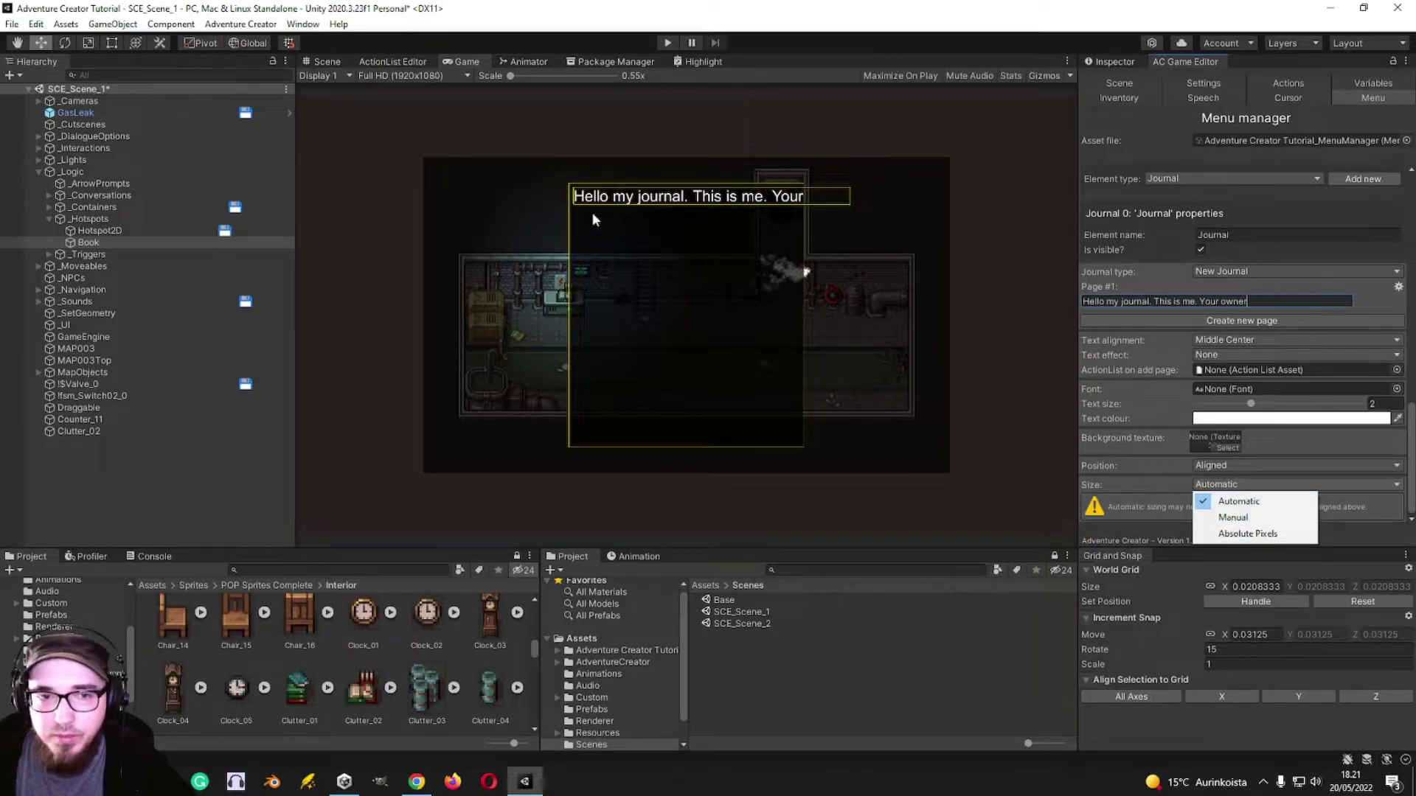
- Switch the journal element to manual size and align its text Upper Left
left_click(1233, 517)
left_click_drag(1132, 517, 1126, 519)
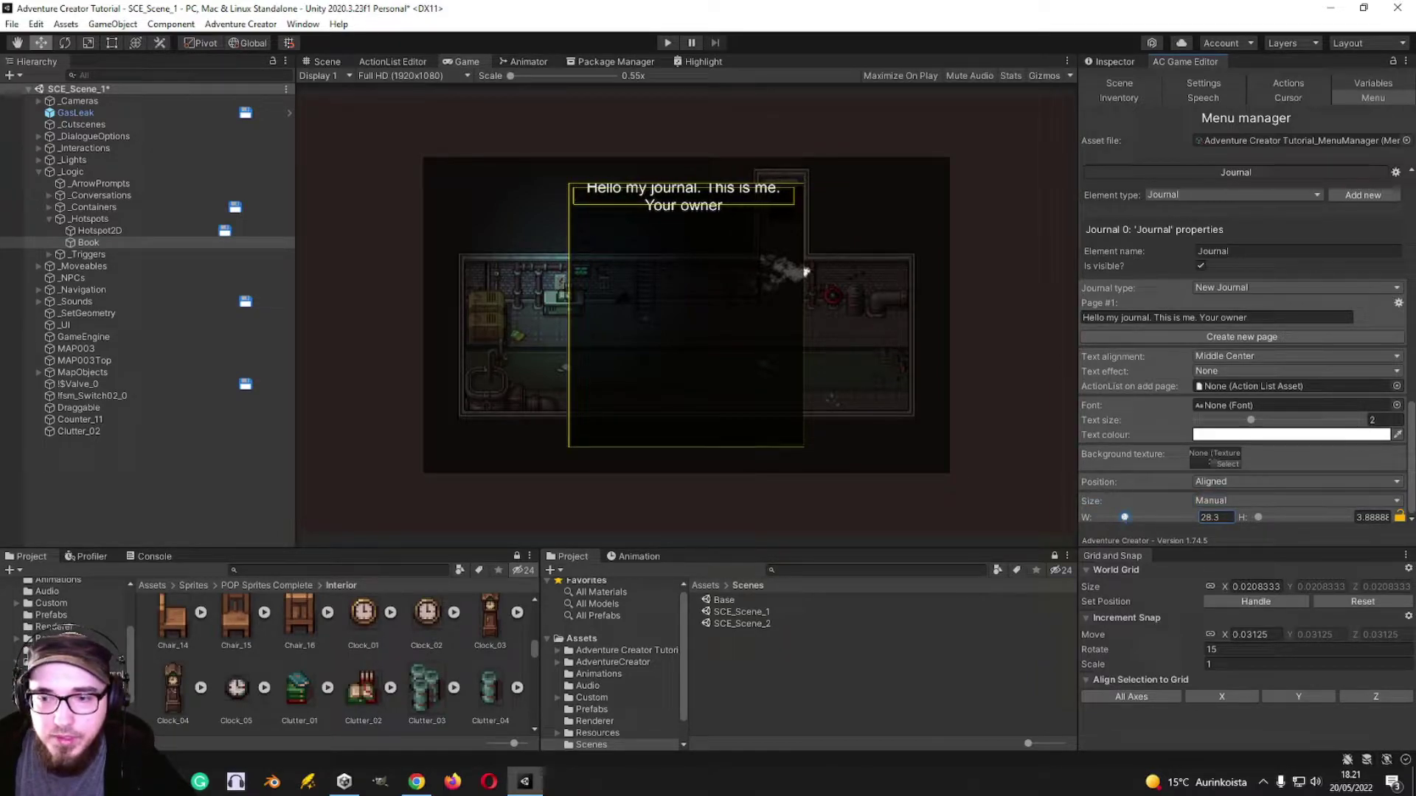
left_click_drag(1296, 516, 1300, 520)
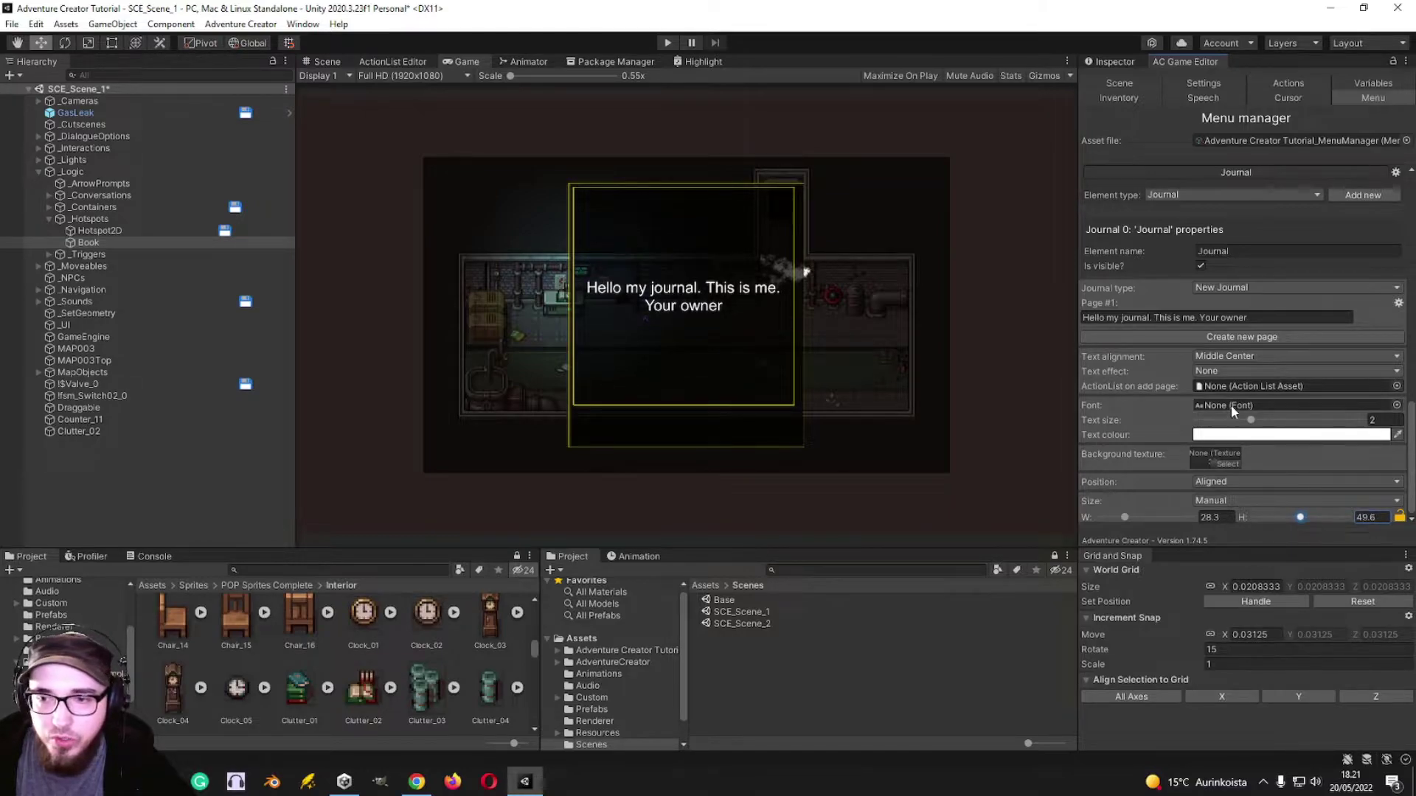
left_click(1232, 357)
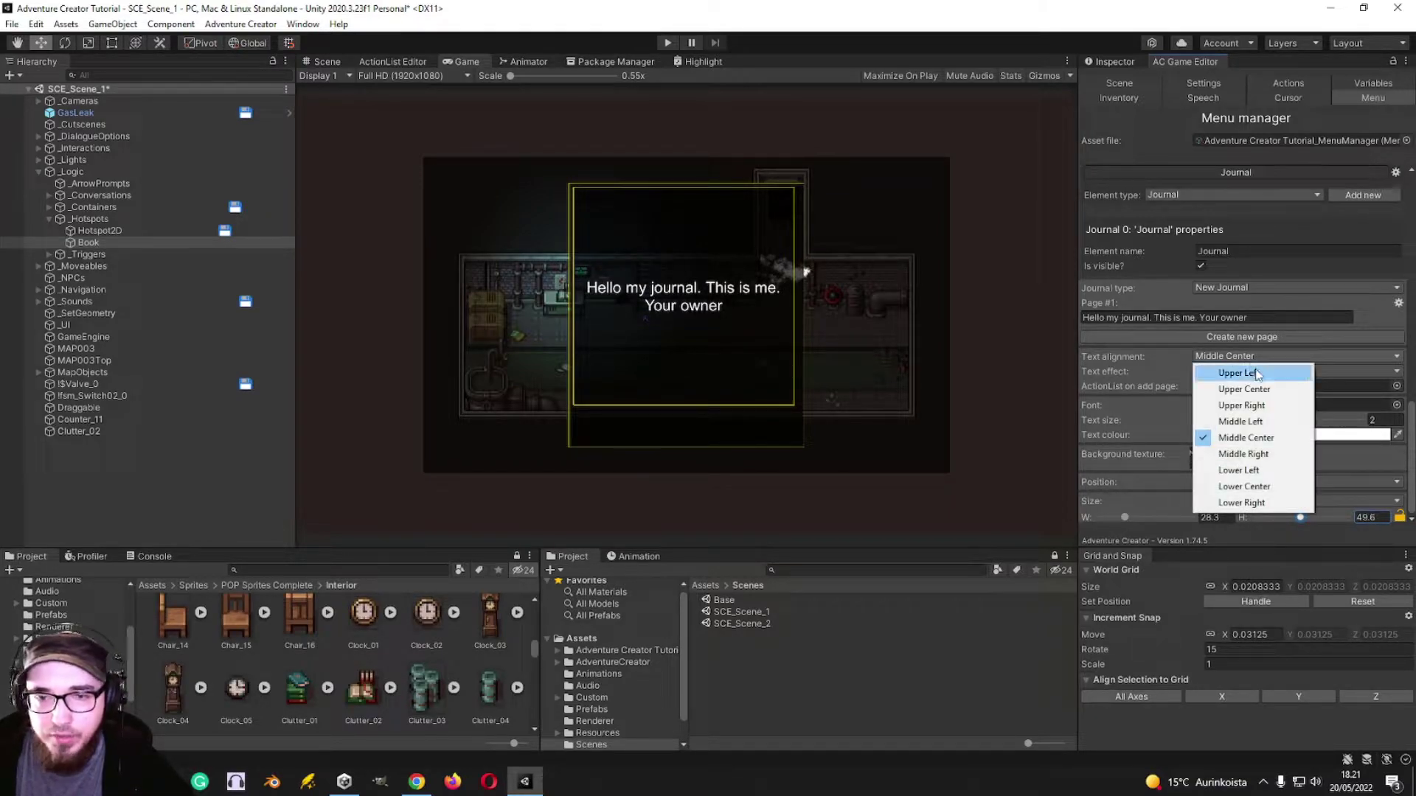
left_click(1256, 370)
left_click(1208, 518)
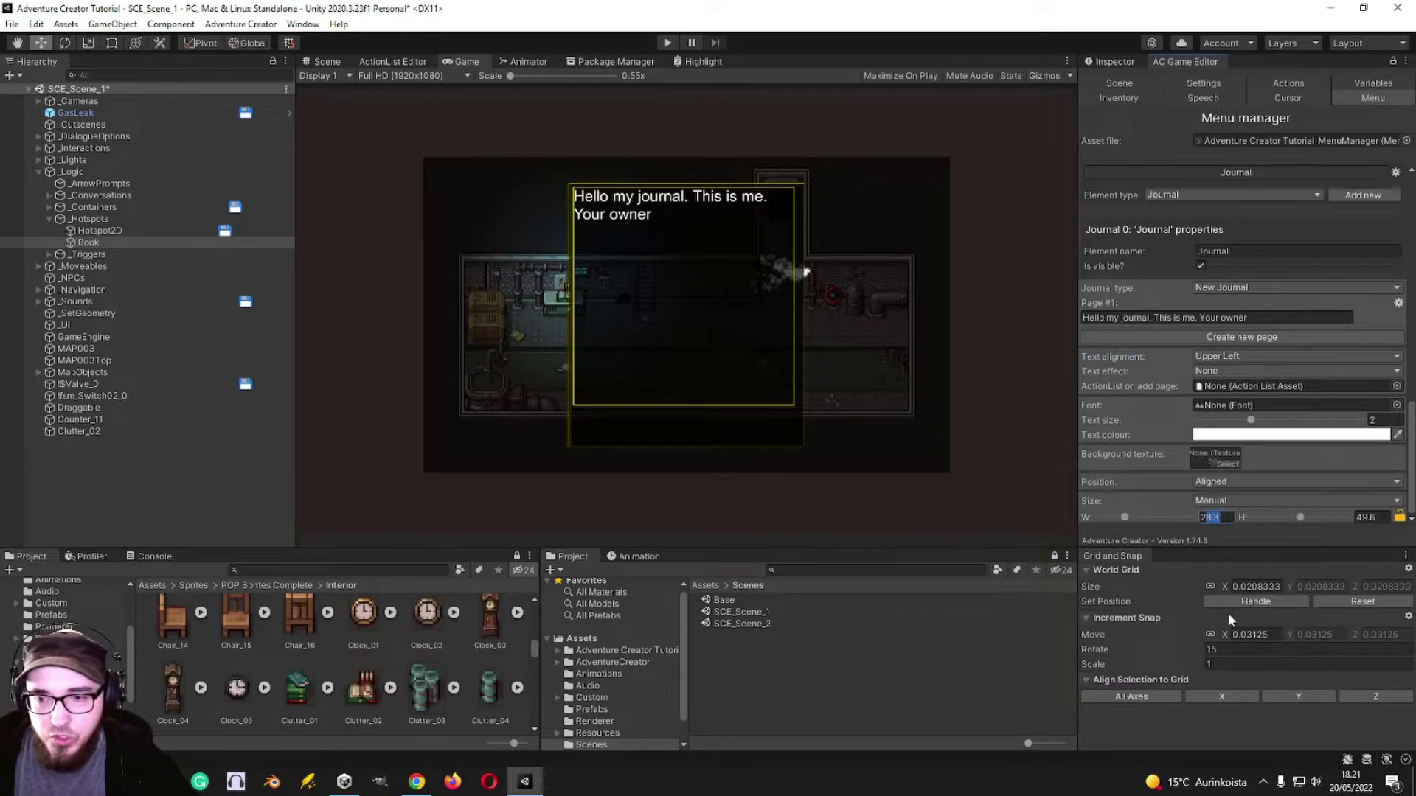
type("25")
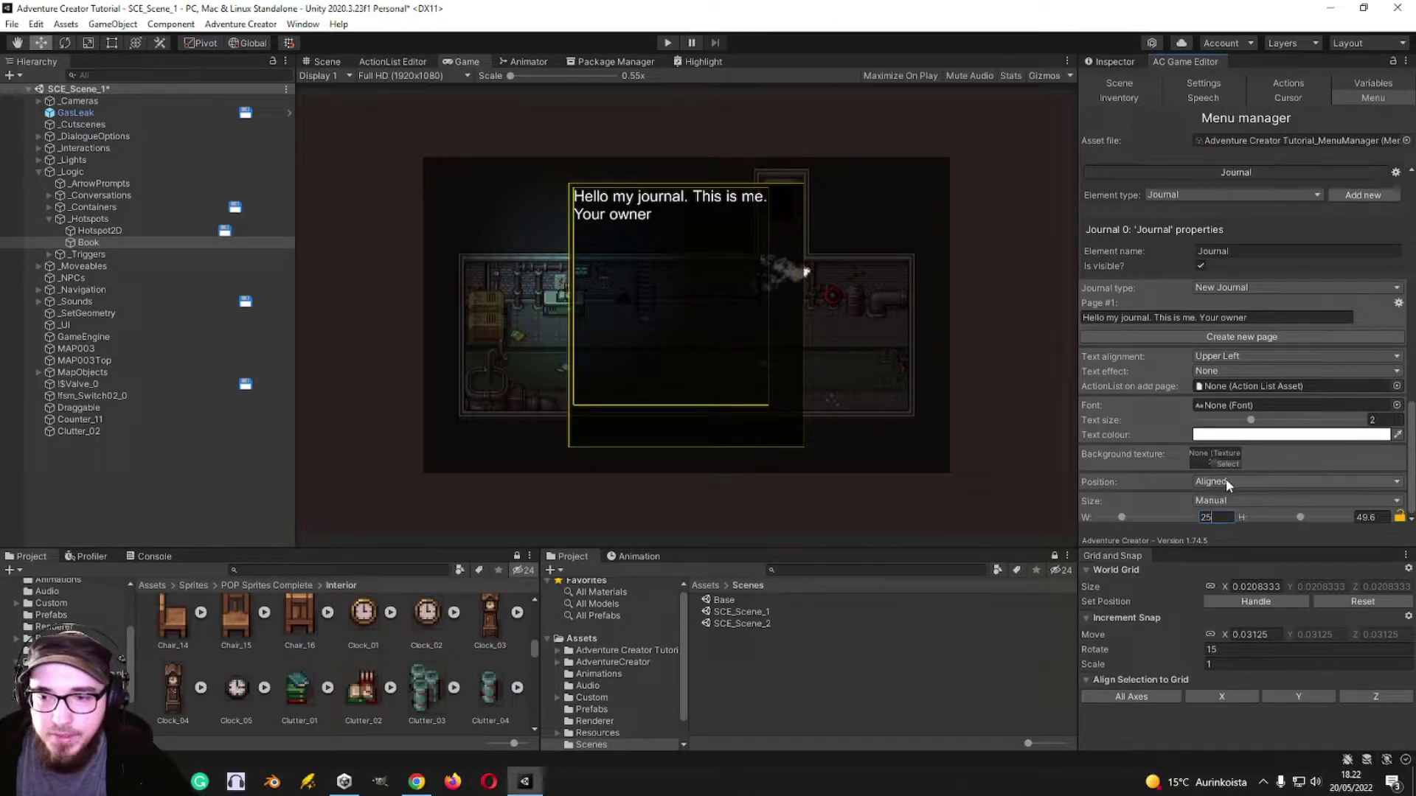
- Position the journal element Relative To Menu Size at X 5, Y 5
left_click(1227, 481)
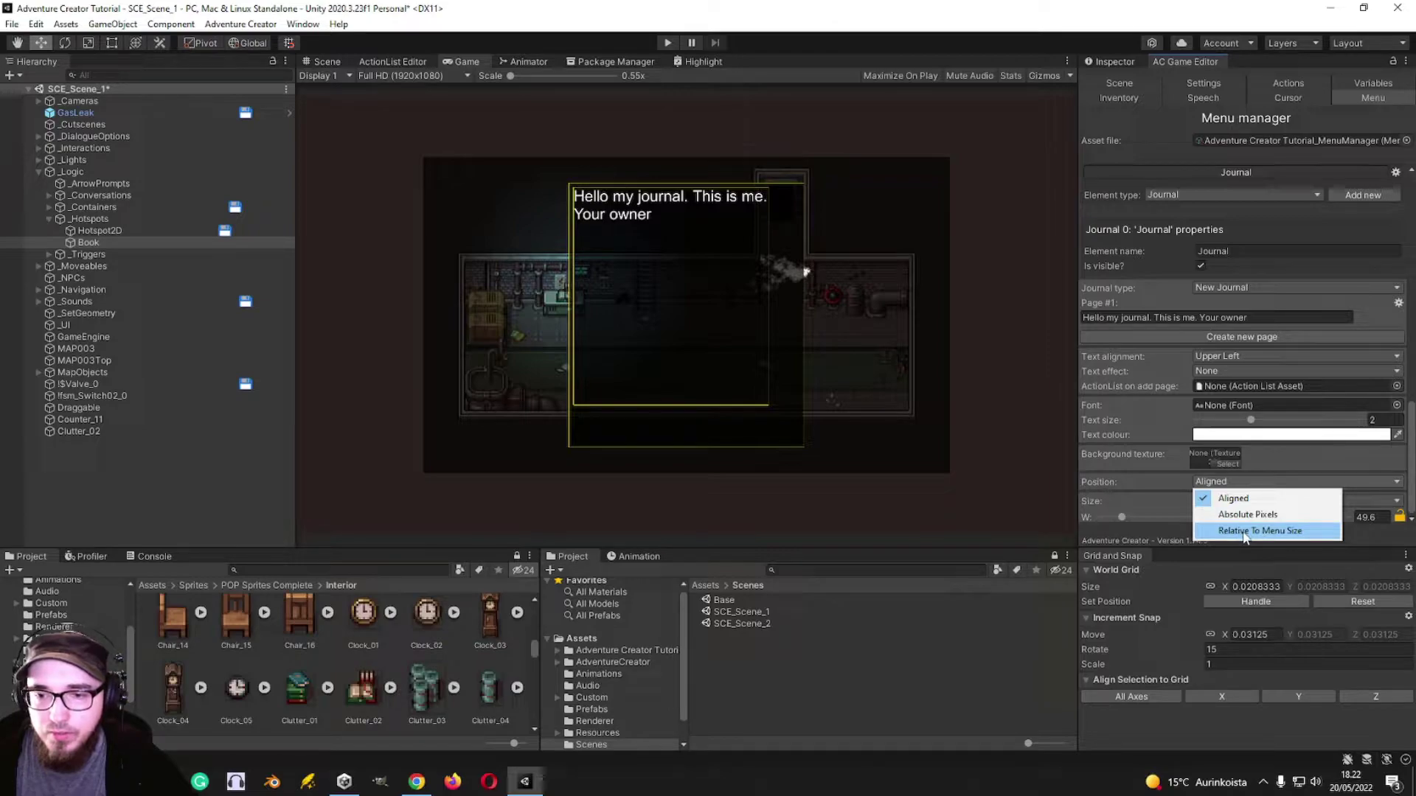
left_click(1244, 531)
left_click_drag(1099, 483, 1104, 484)
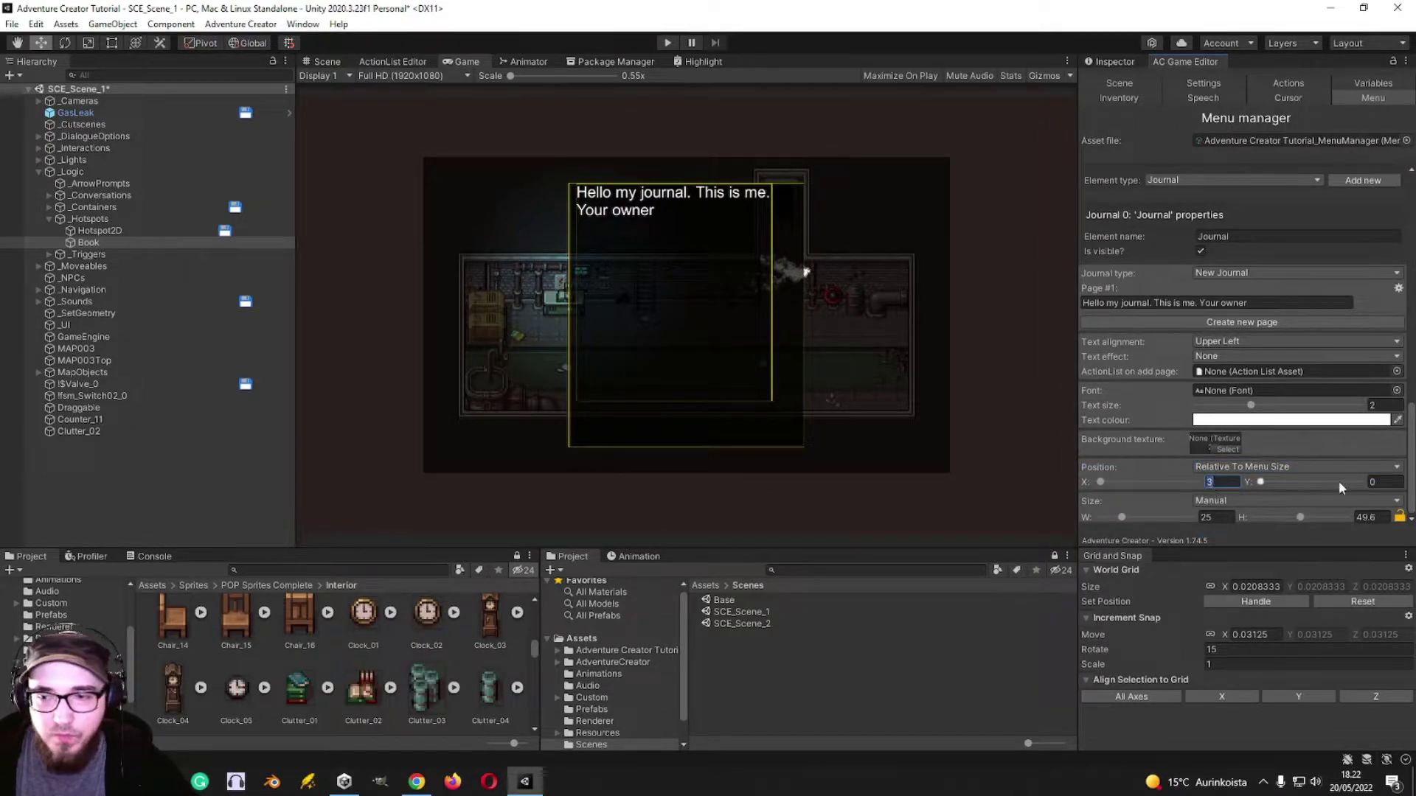
left_click(1385, 482)
type("3")
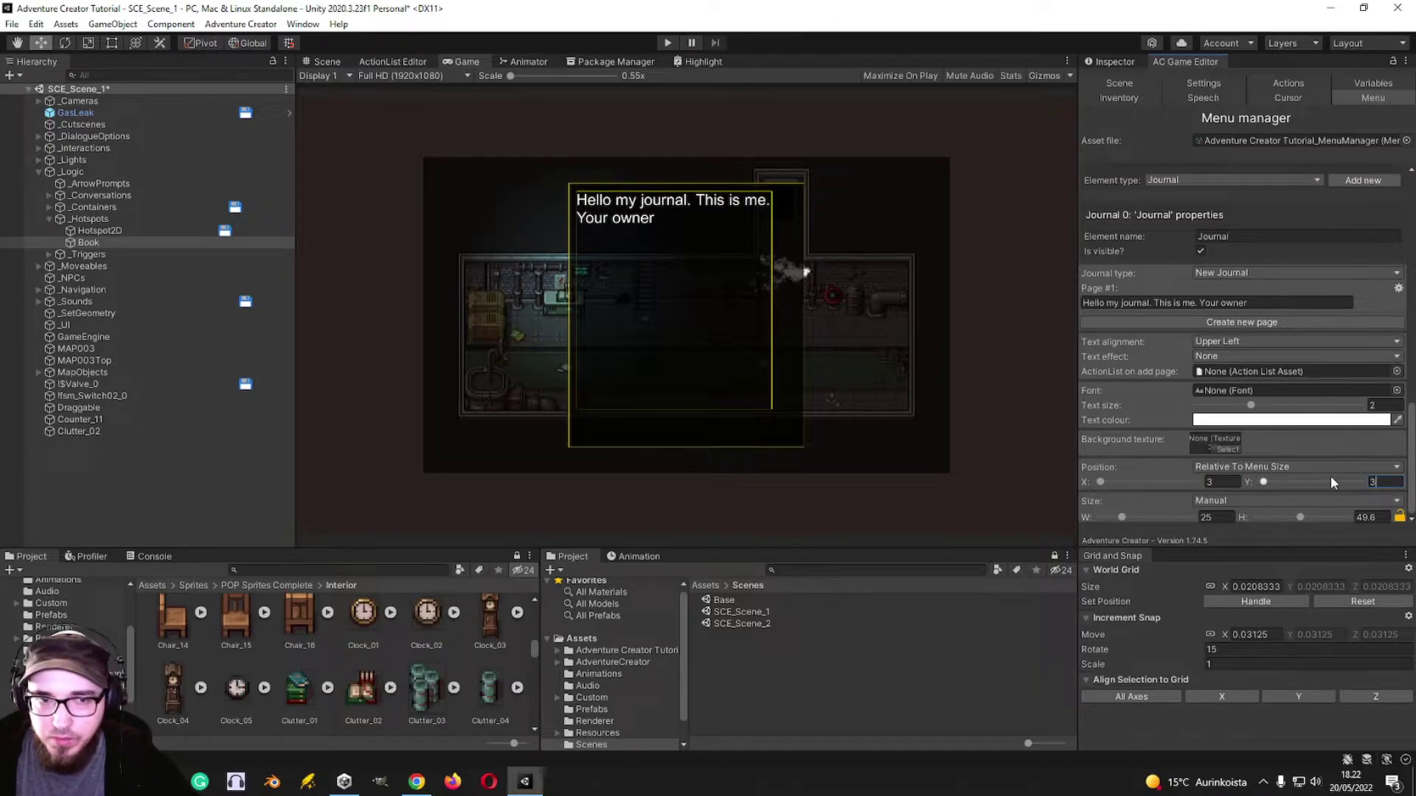
left_click(1213, 483)
type("5")
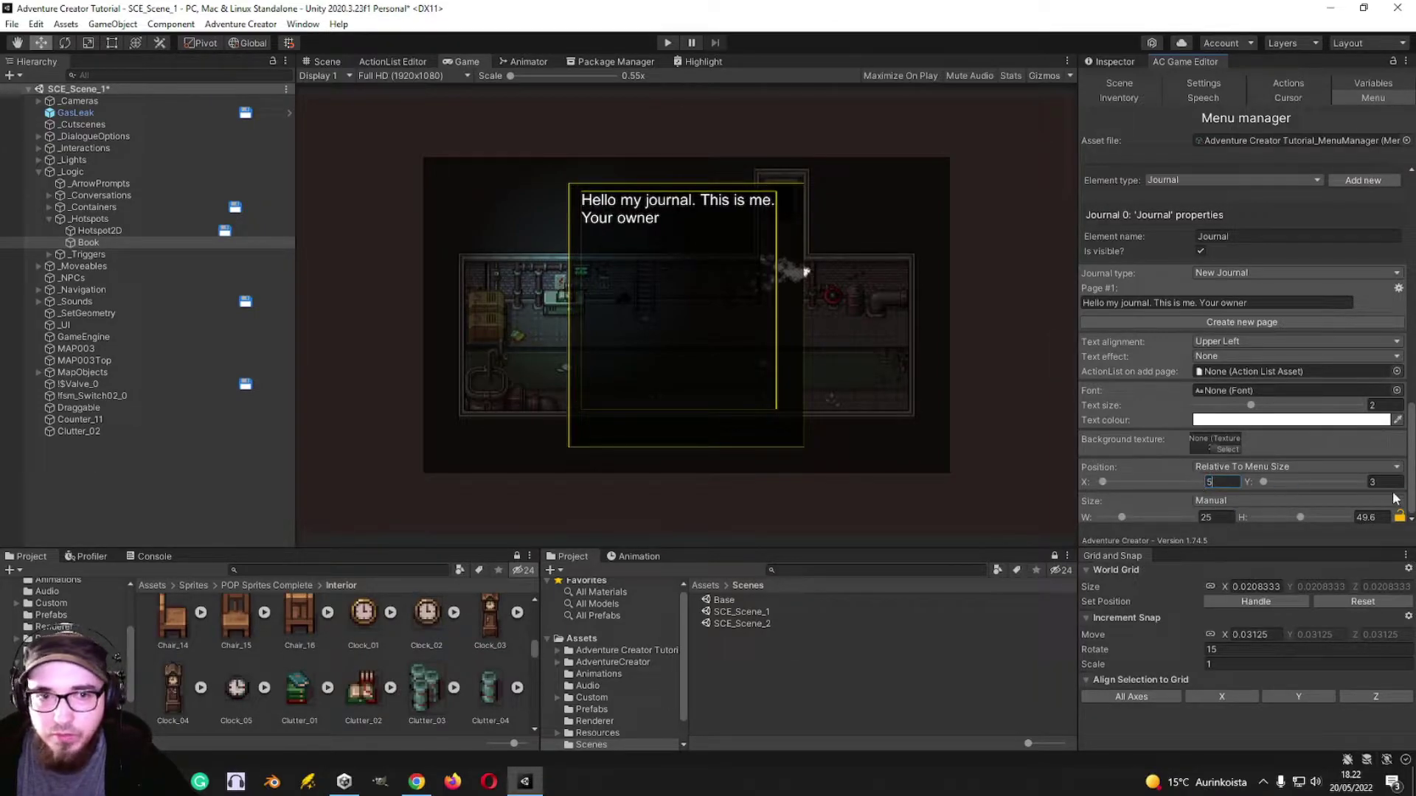
key("Tab")
type("5")
key("Tab")
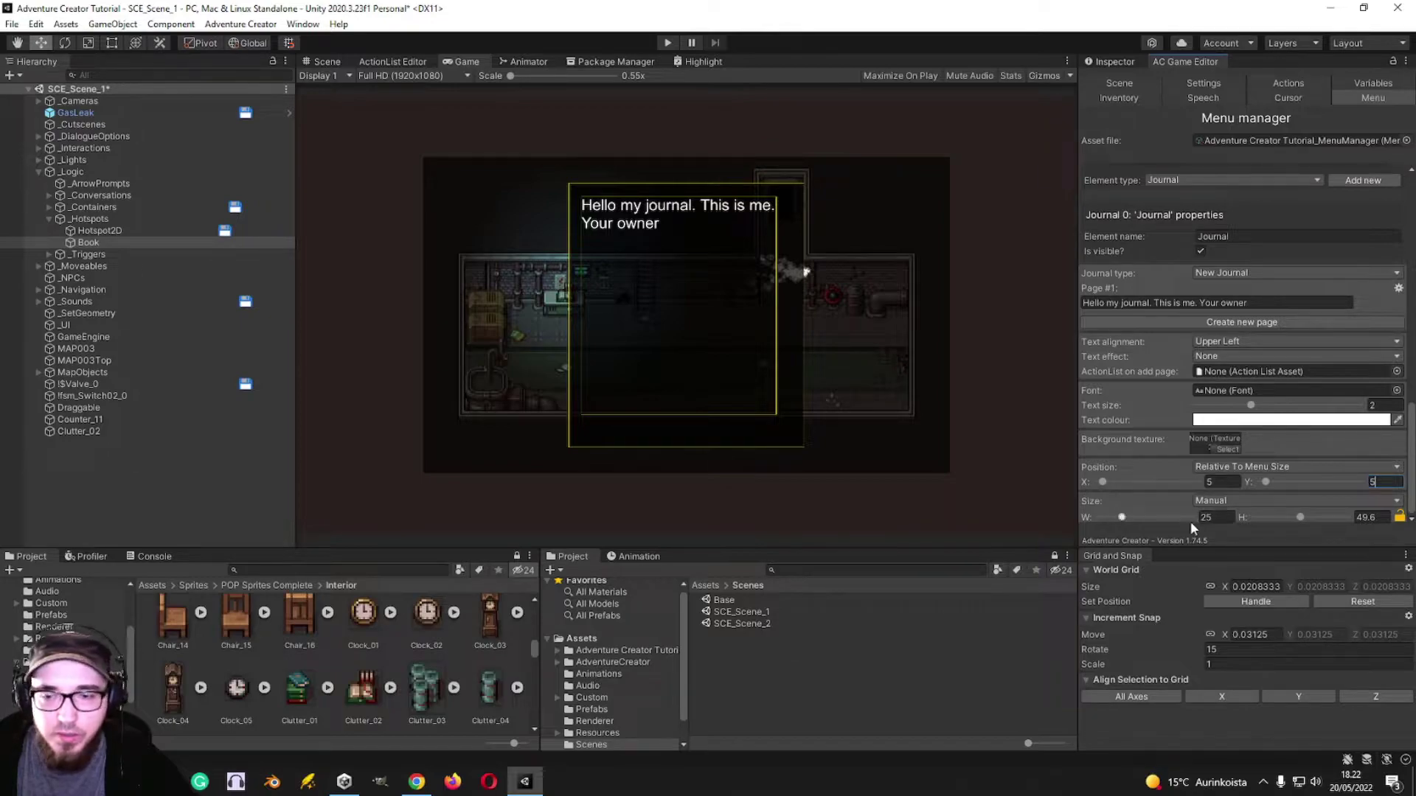
- Set the journal element's width to 27 and height to 45
type("27")
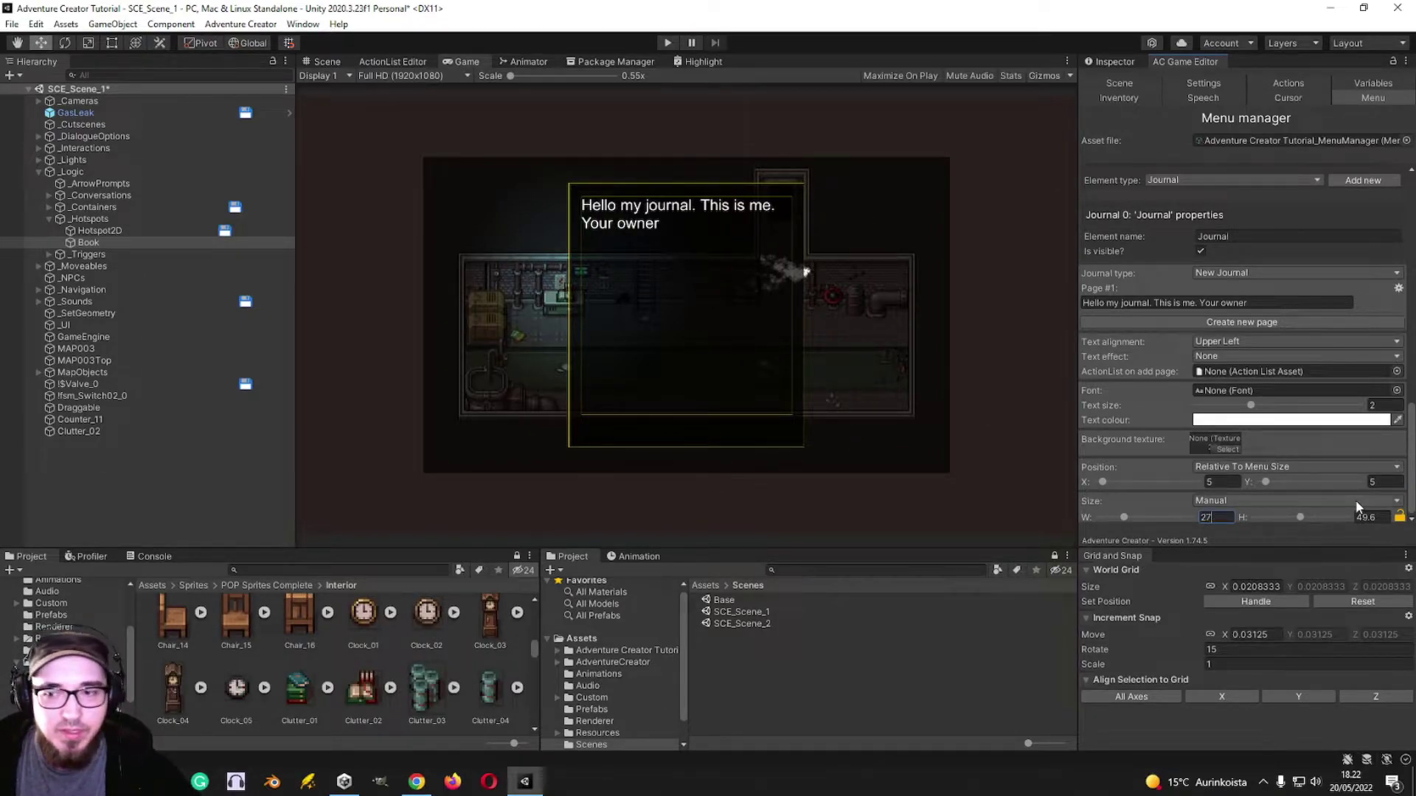
left_click(1372, 518)
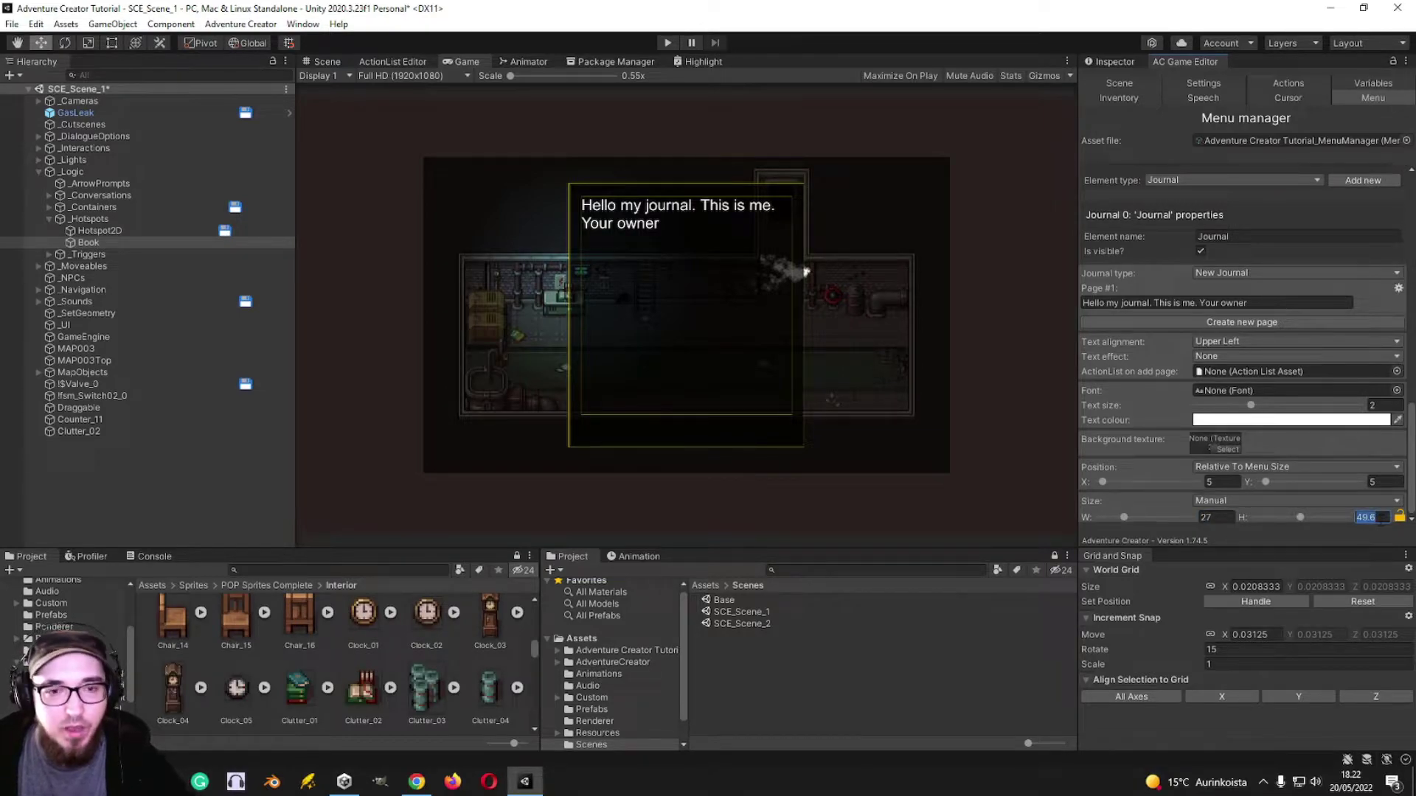
type("50")
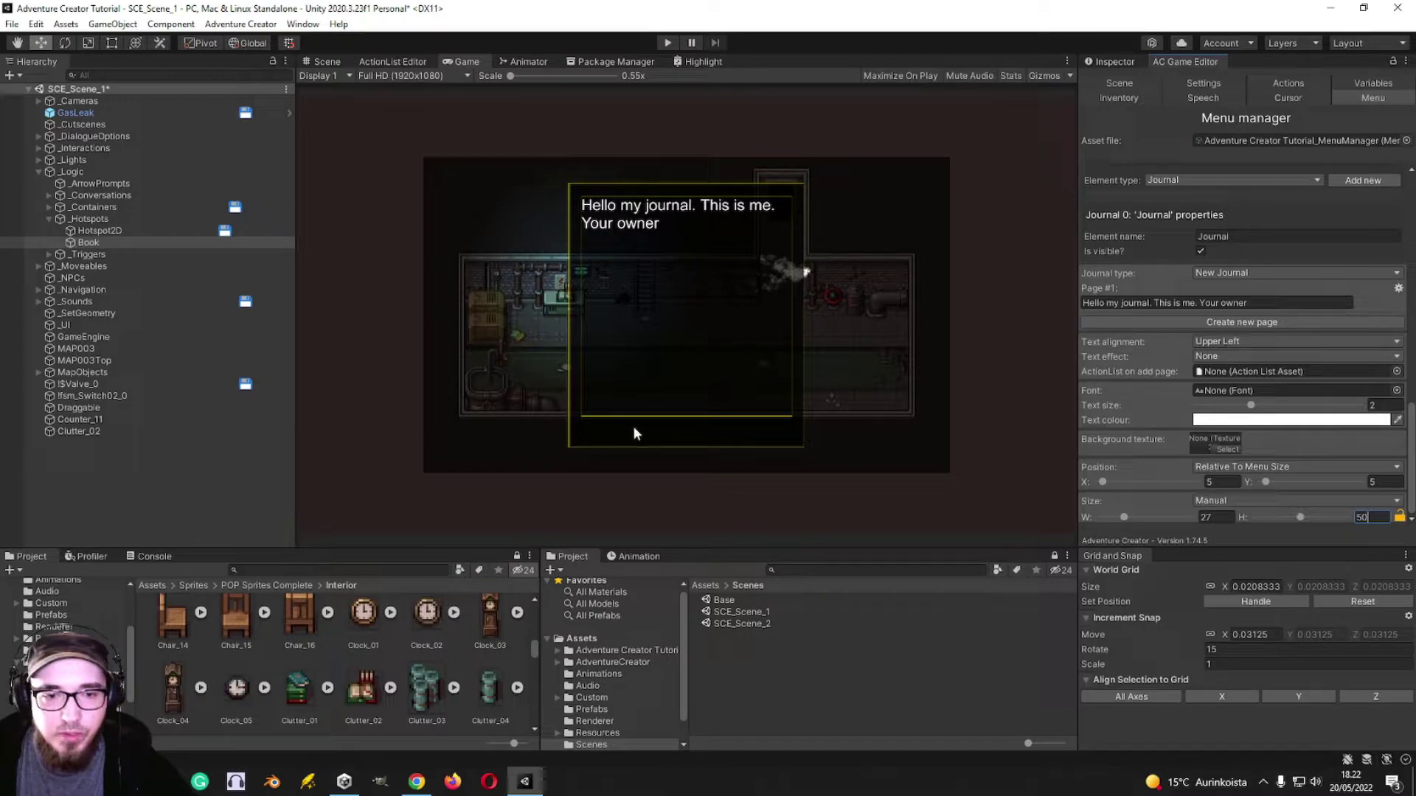
key("BackSpace")
key("BackSpace")
type("45")
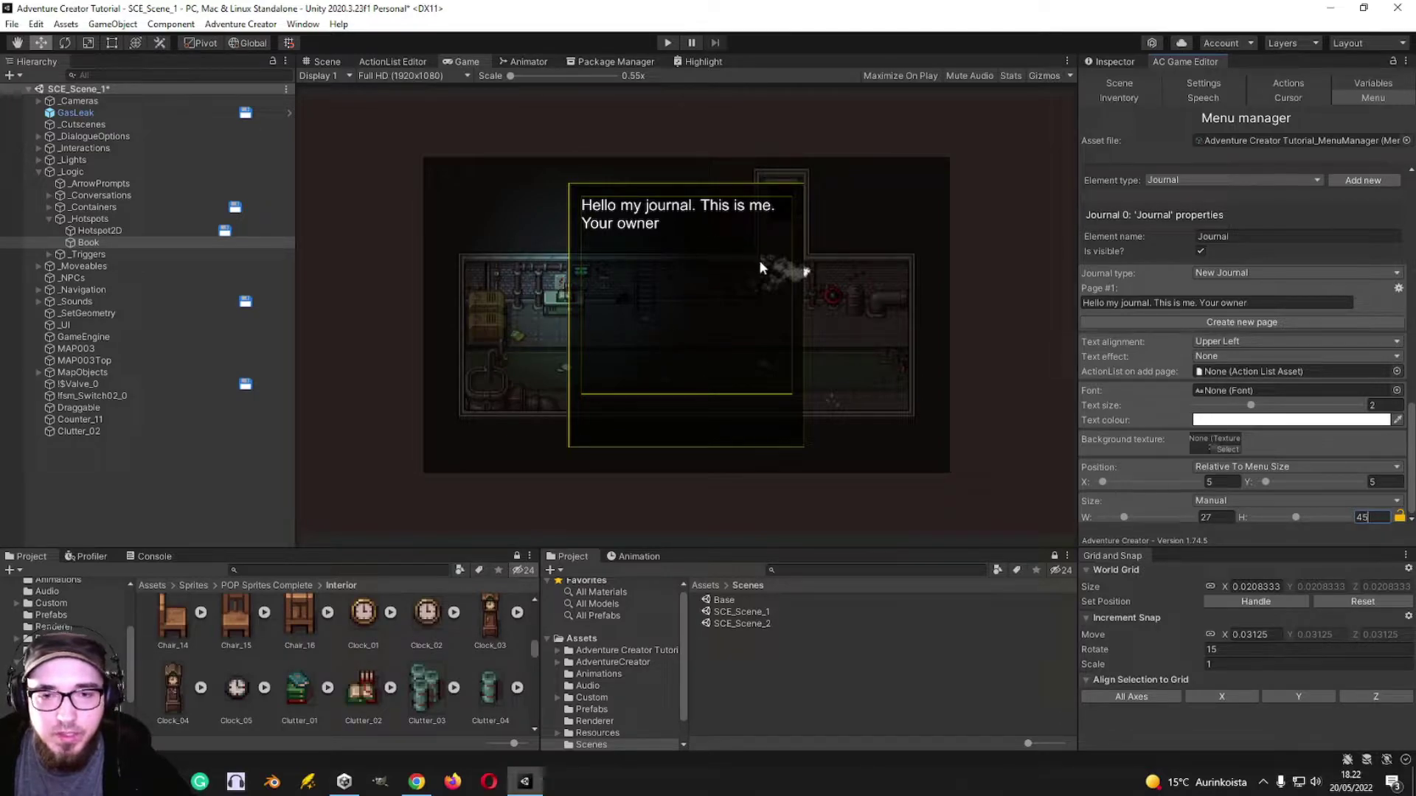
- Give the journal text the BradBunR font and a text size of 1.5
left_click(1396, 391)
left_click(1369, 482)
left_click(1303, 531)
left_click(1370, 481)
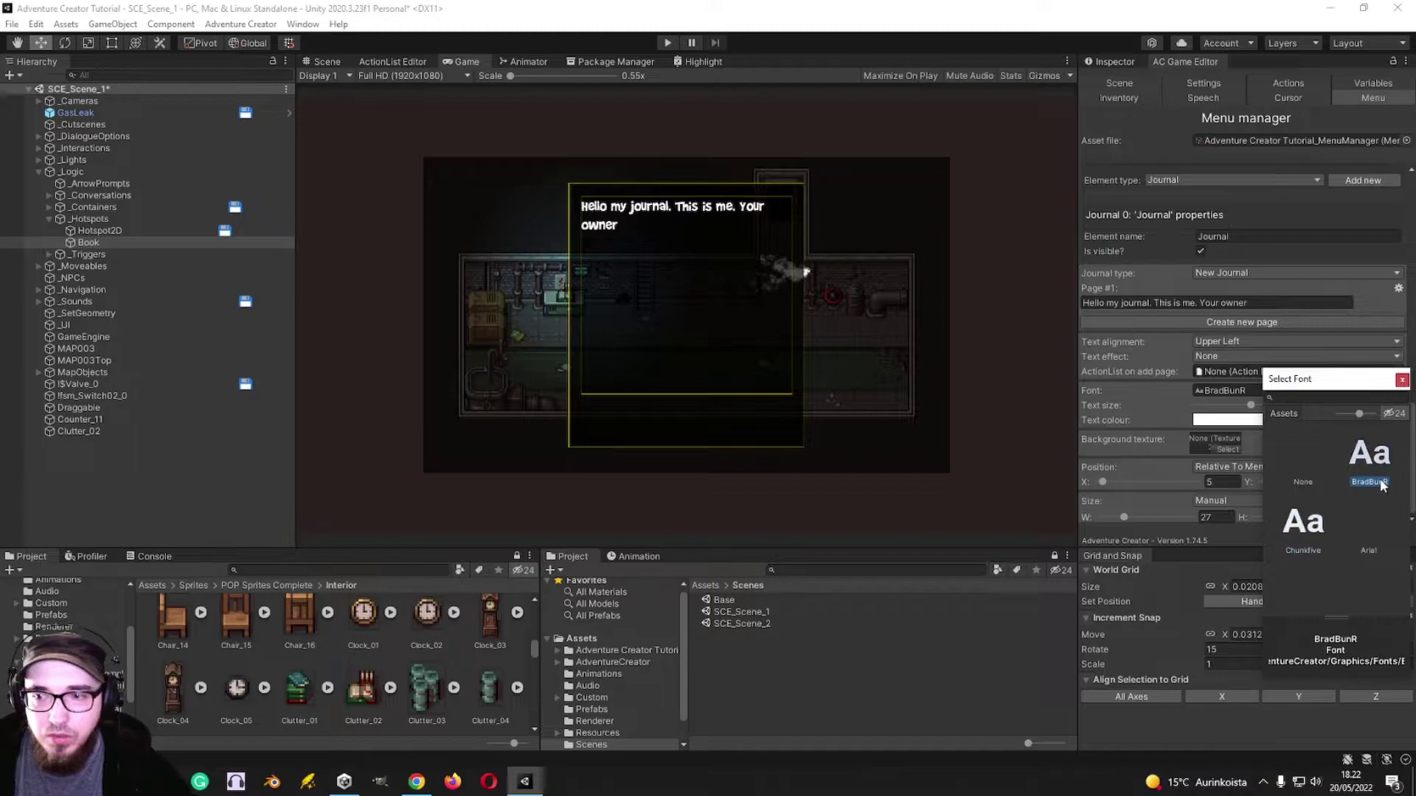
double_click(1377, 472)
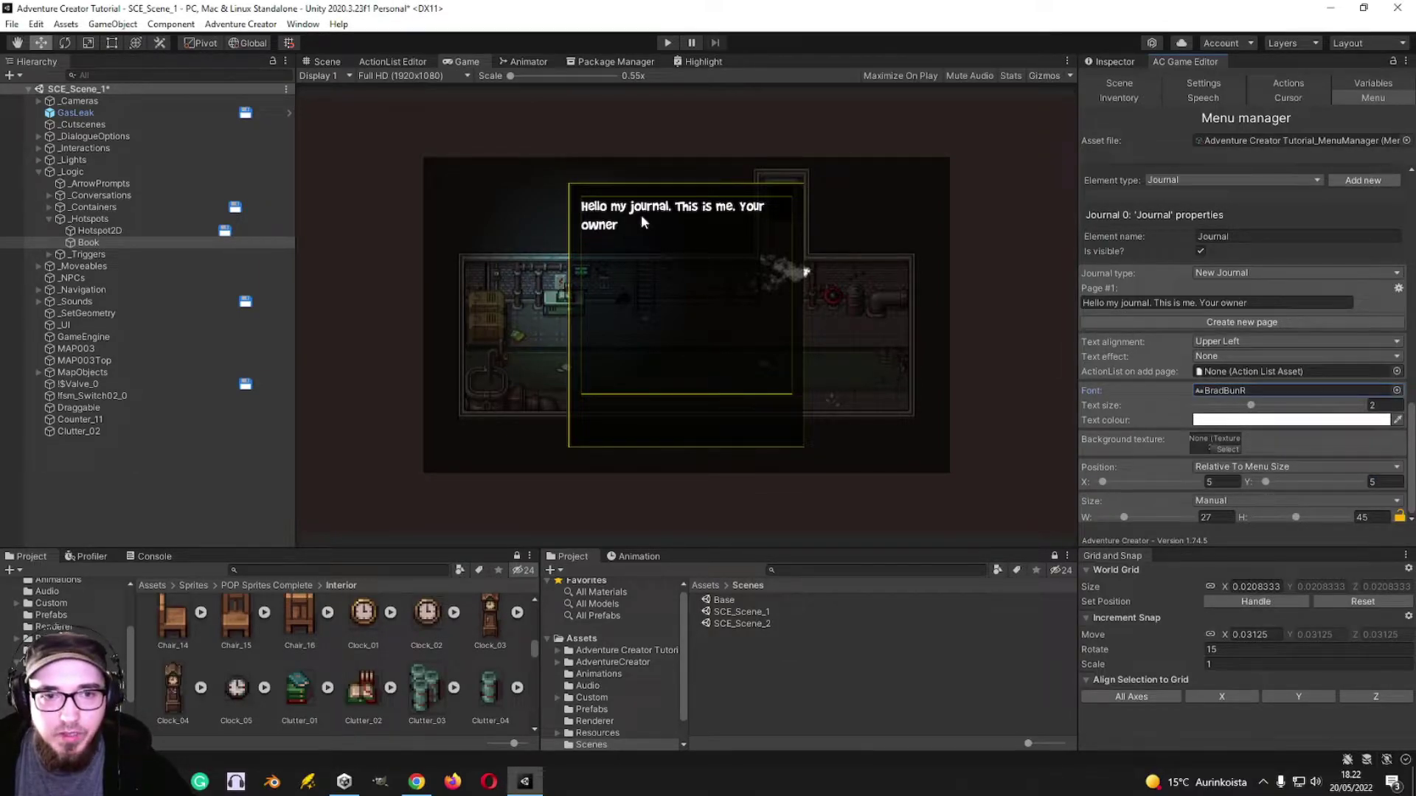
left_click_drag(1251, 406, 1245, 405)
left_click(1379, 405)
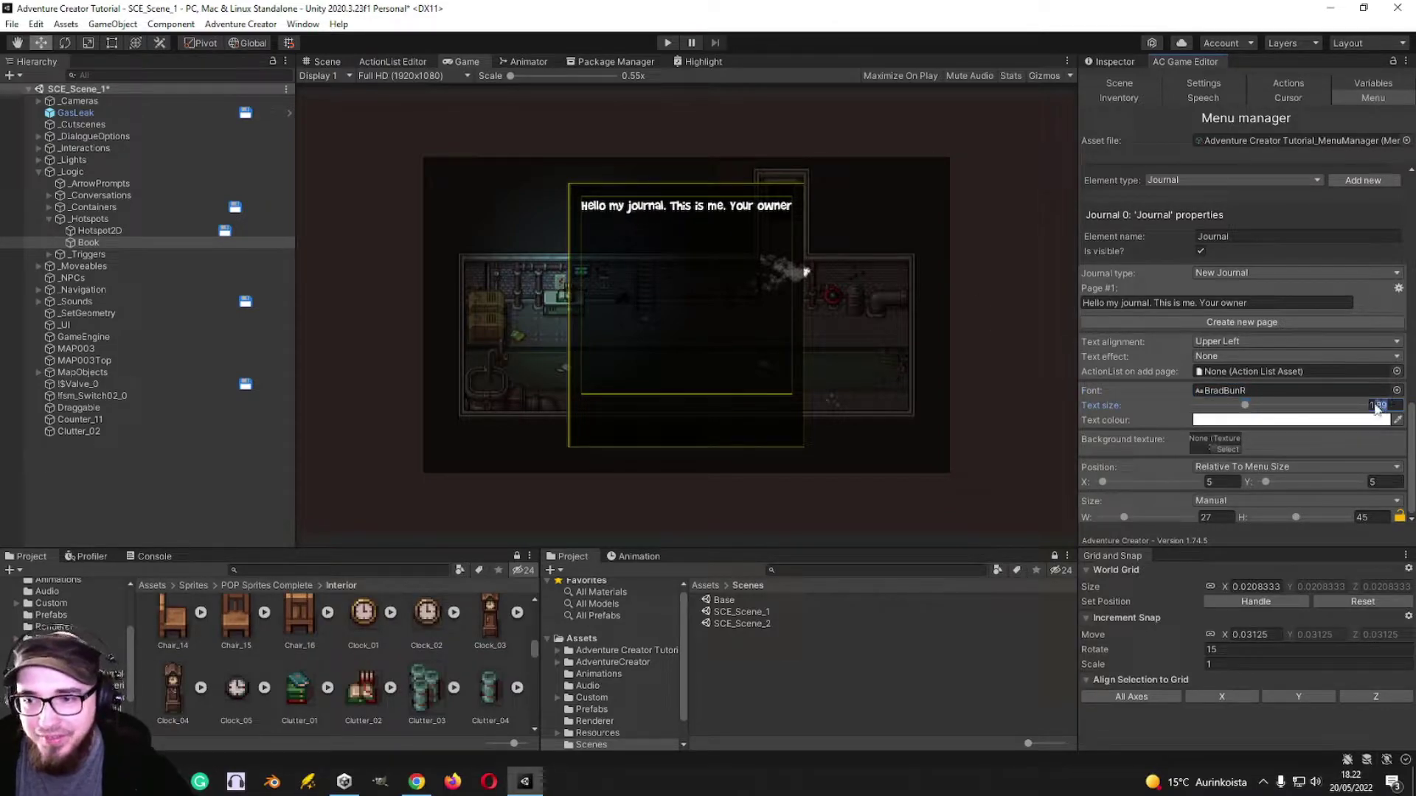
type("1.5")
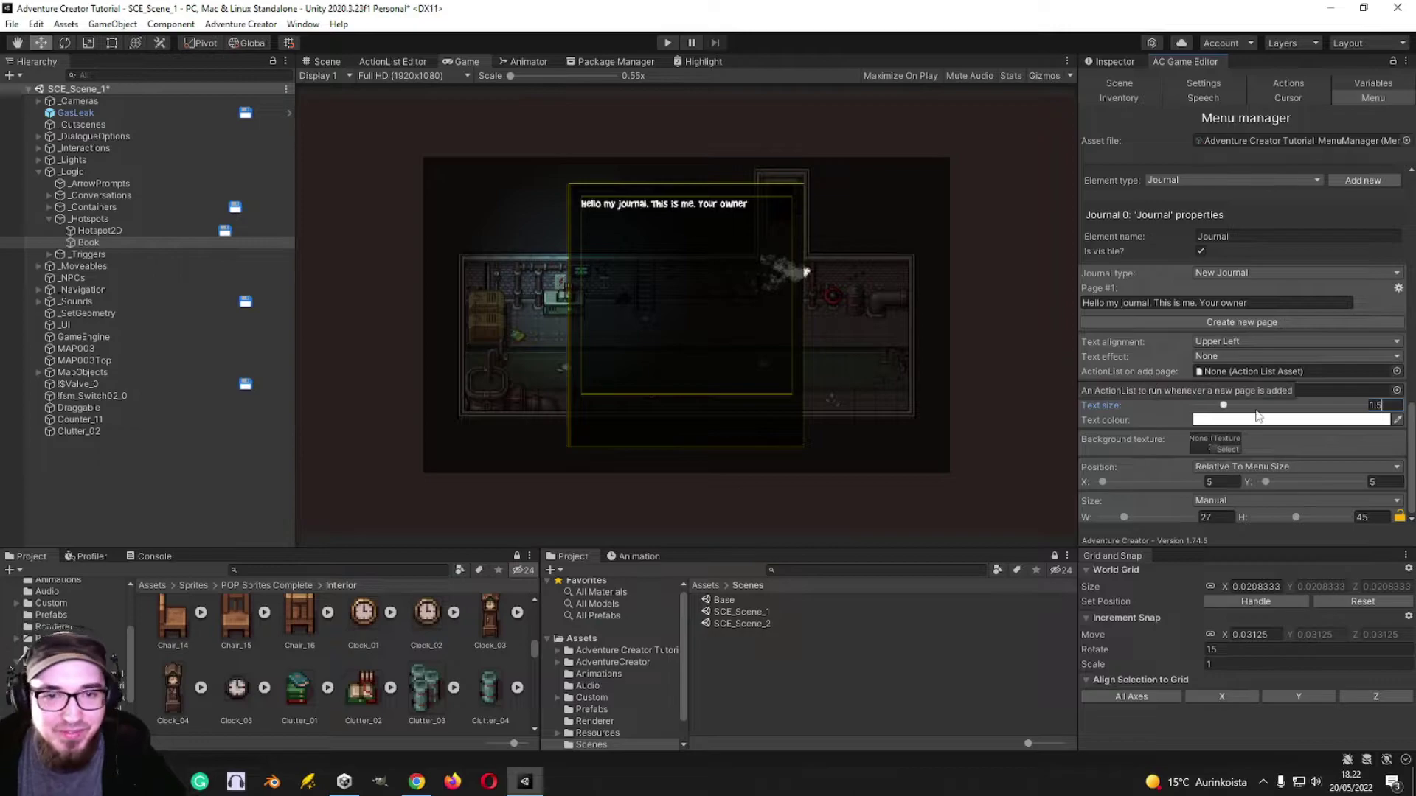
- Add a new Button element to the Journal menu and view its click type options
scroll(682, 276, "up", 3)
scroll(683, 276, "down", 2)
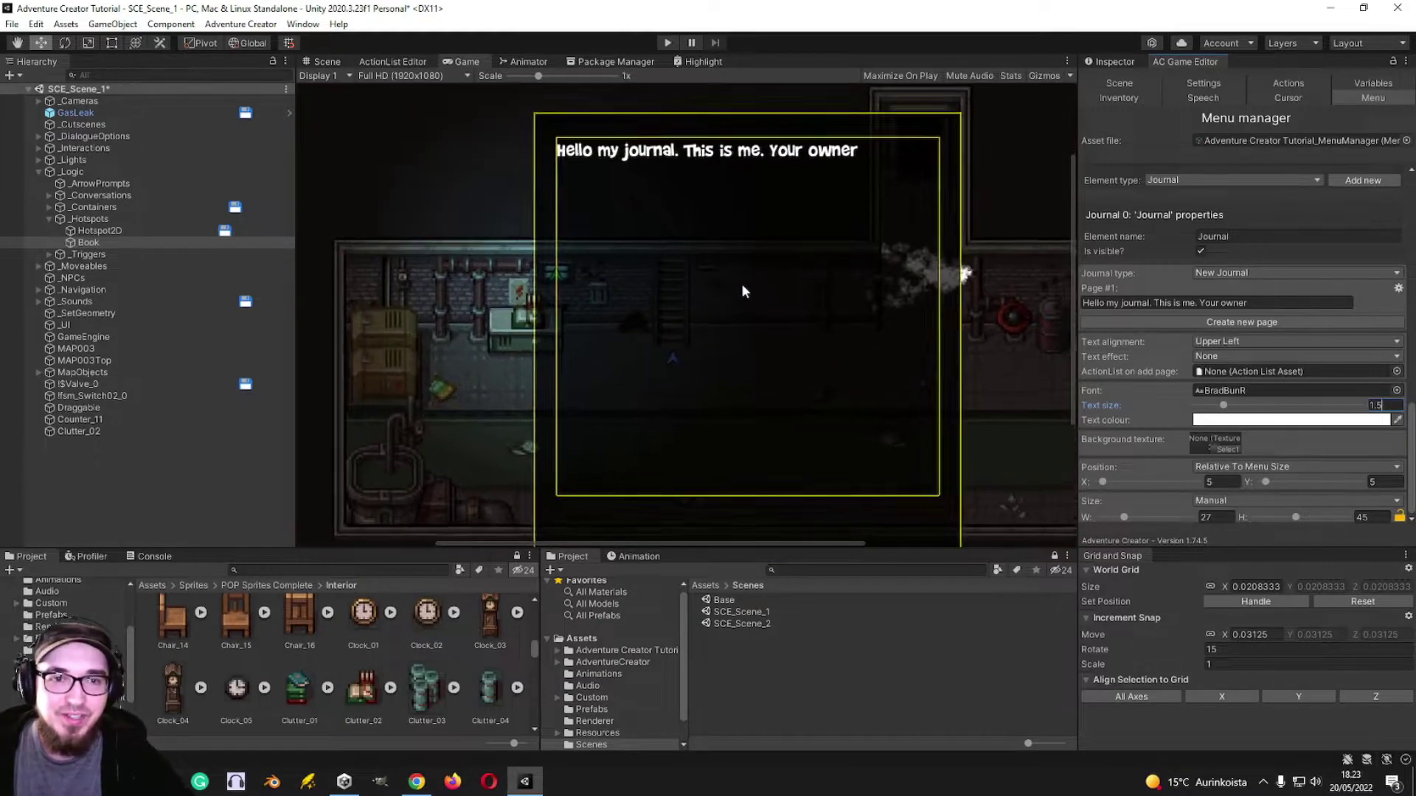
scroll(1247, 295, "up", 2)
left_click(1202, 224)
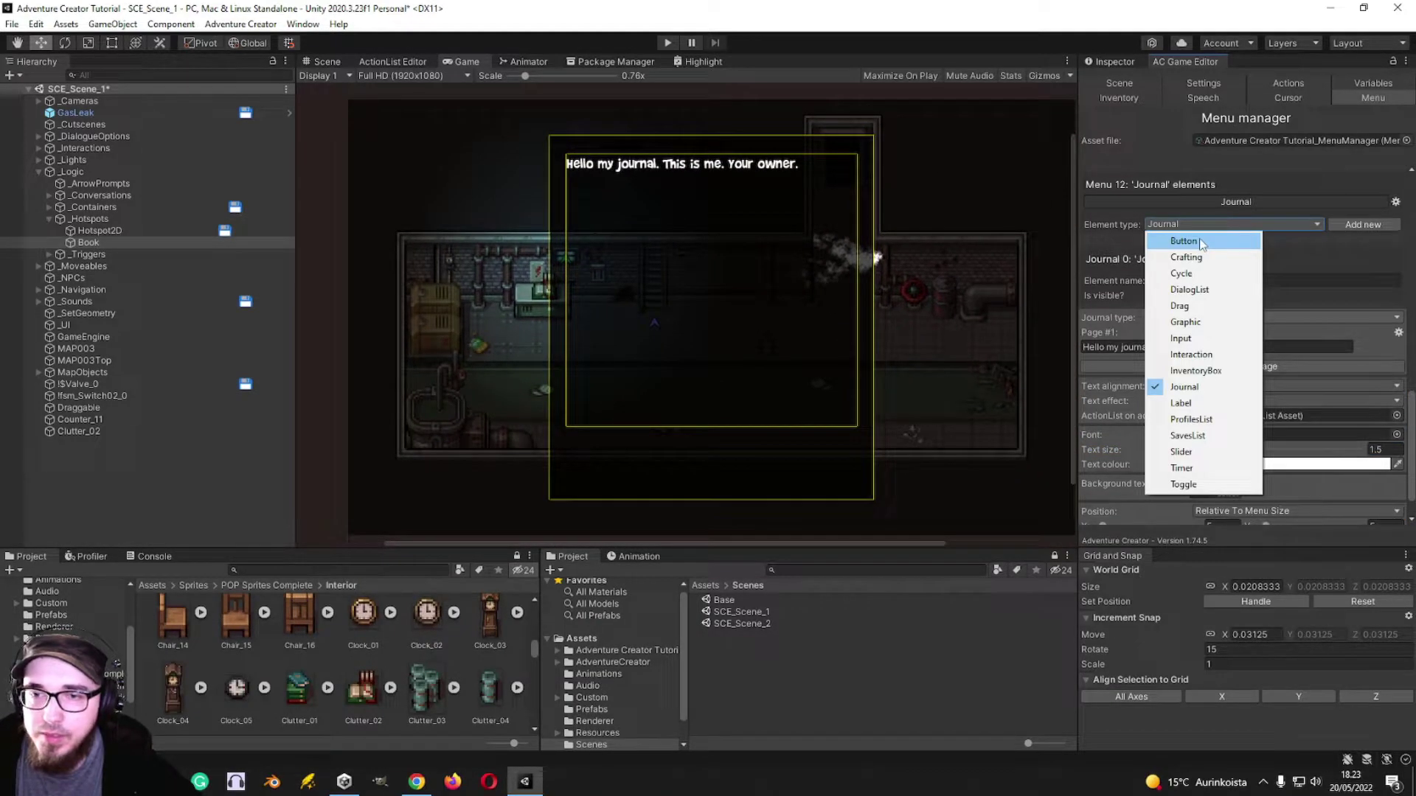
left_click(1202, 242)
left_click(1369, 224)
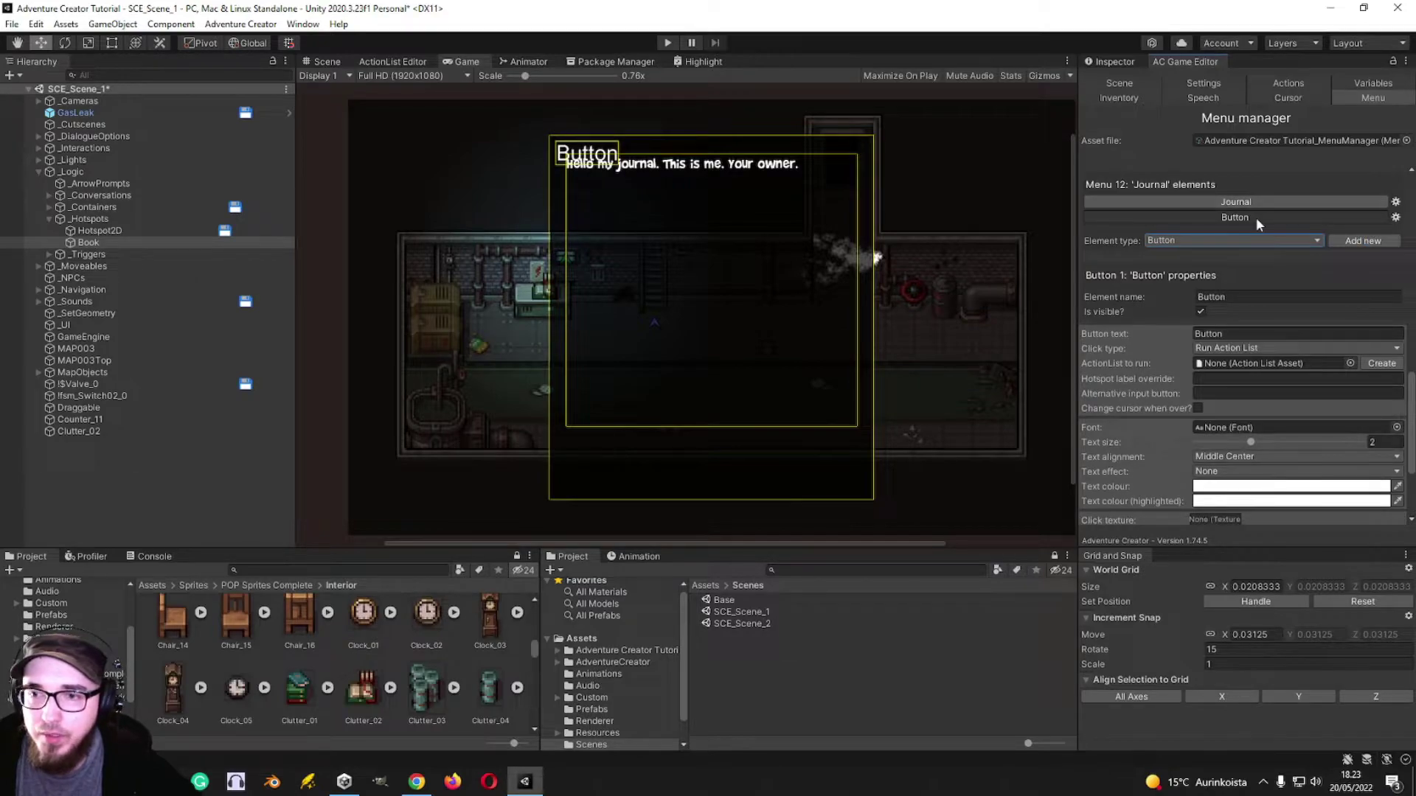
scroll(1198, 298, "down", 3)
left_click(1228, 259)
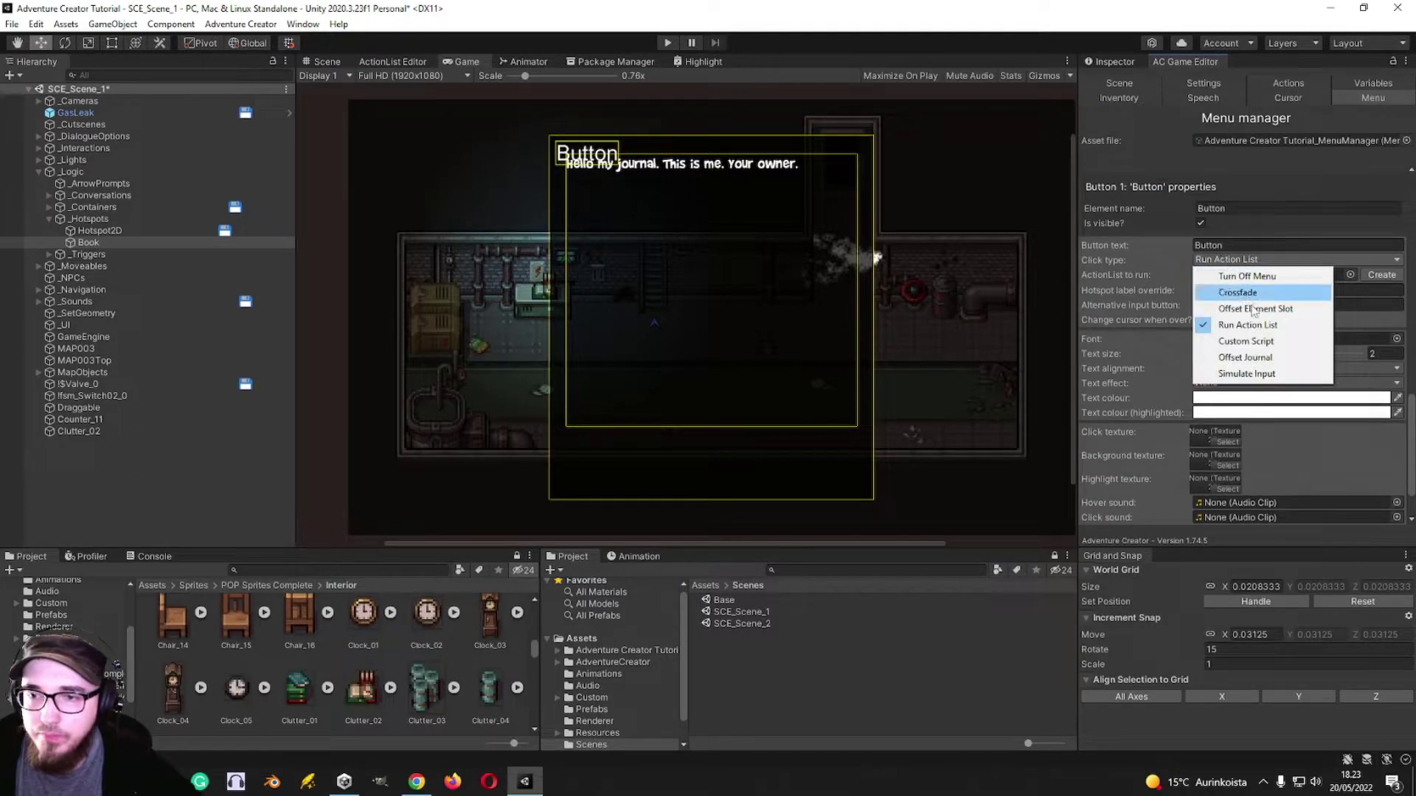
- Make the button offset the journal by 1 page, shown only when effective, with a blank label
left_click(1245, 357)
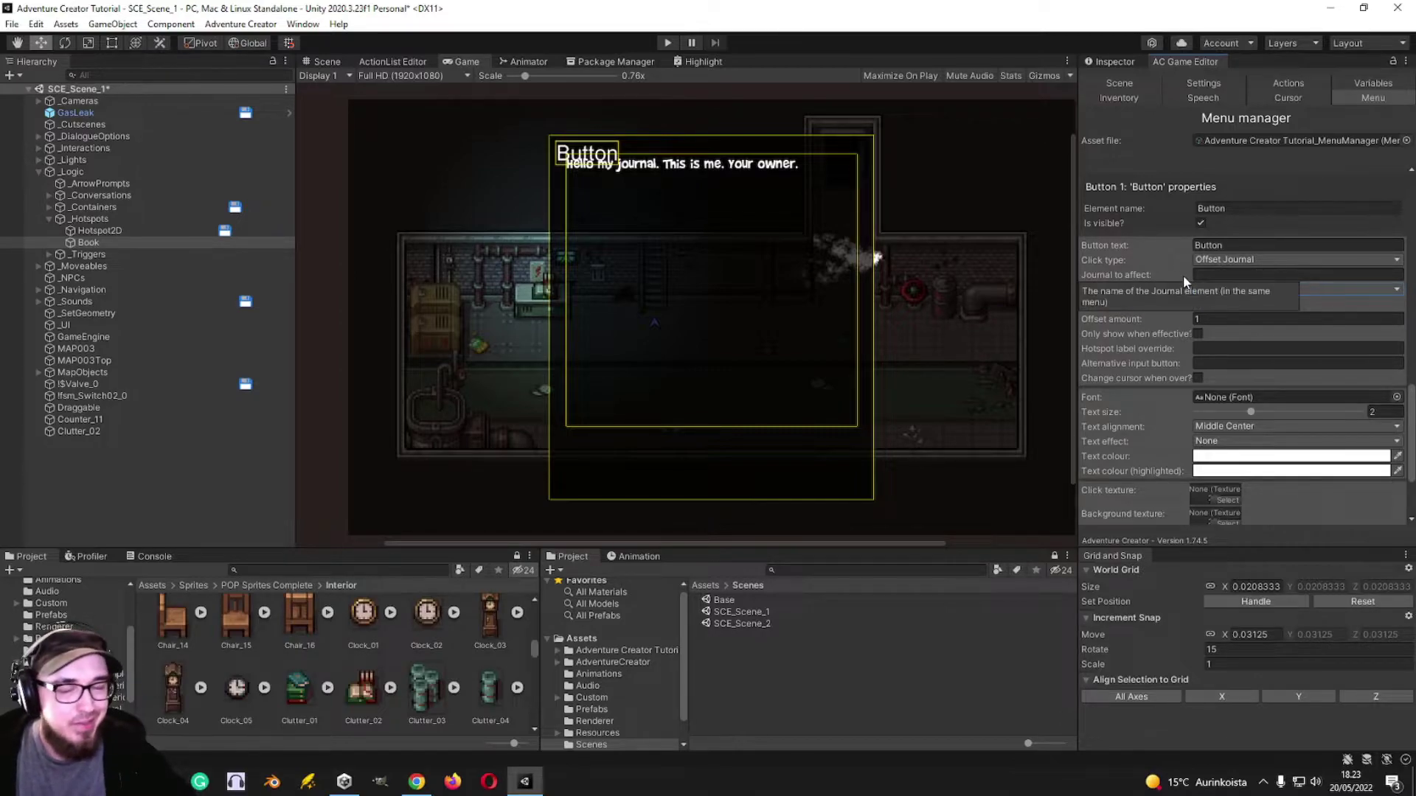
left_click(1161, 319)
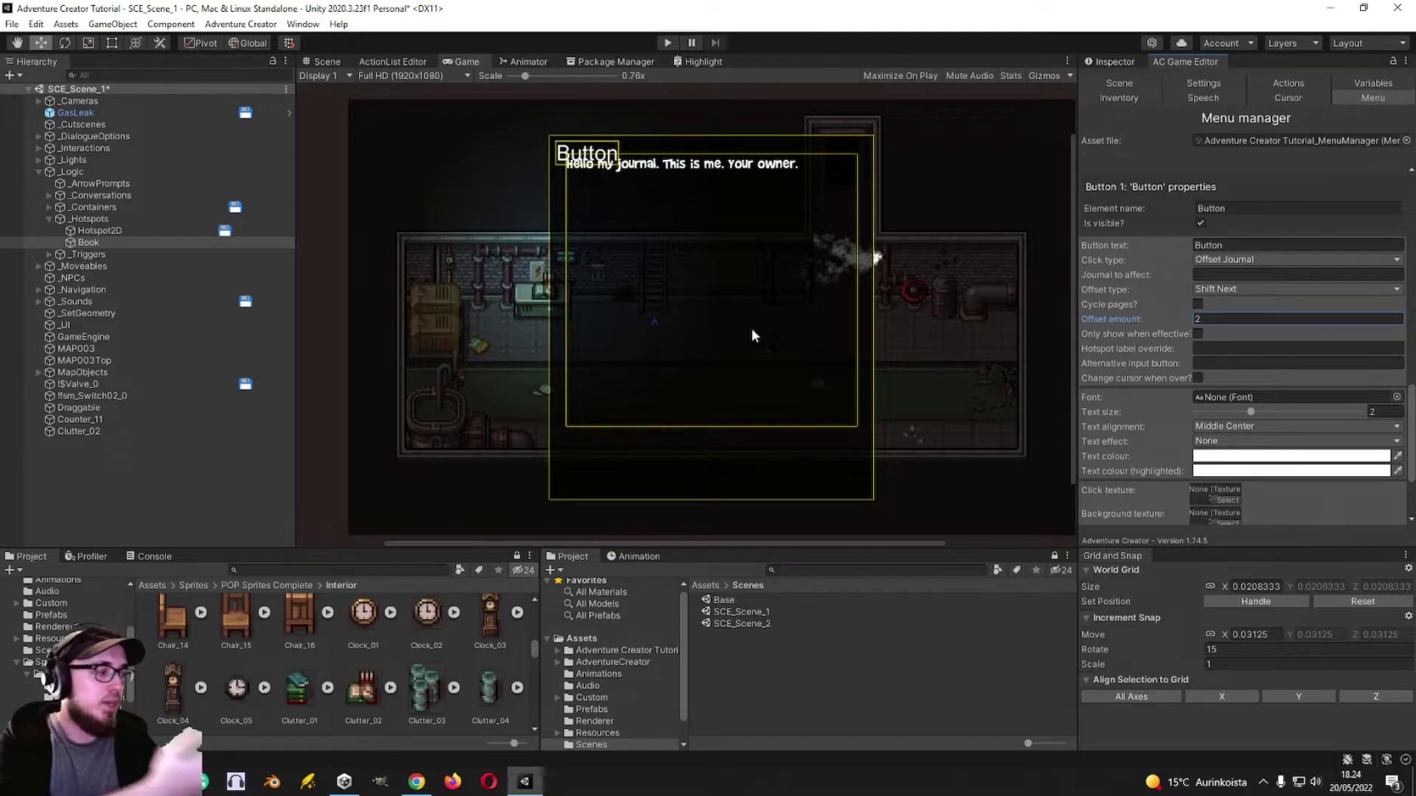
left_click_drag(1136, 315, 1121, 315)
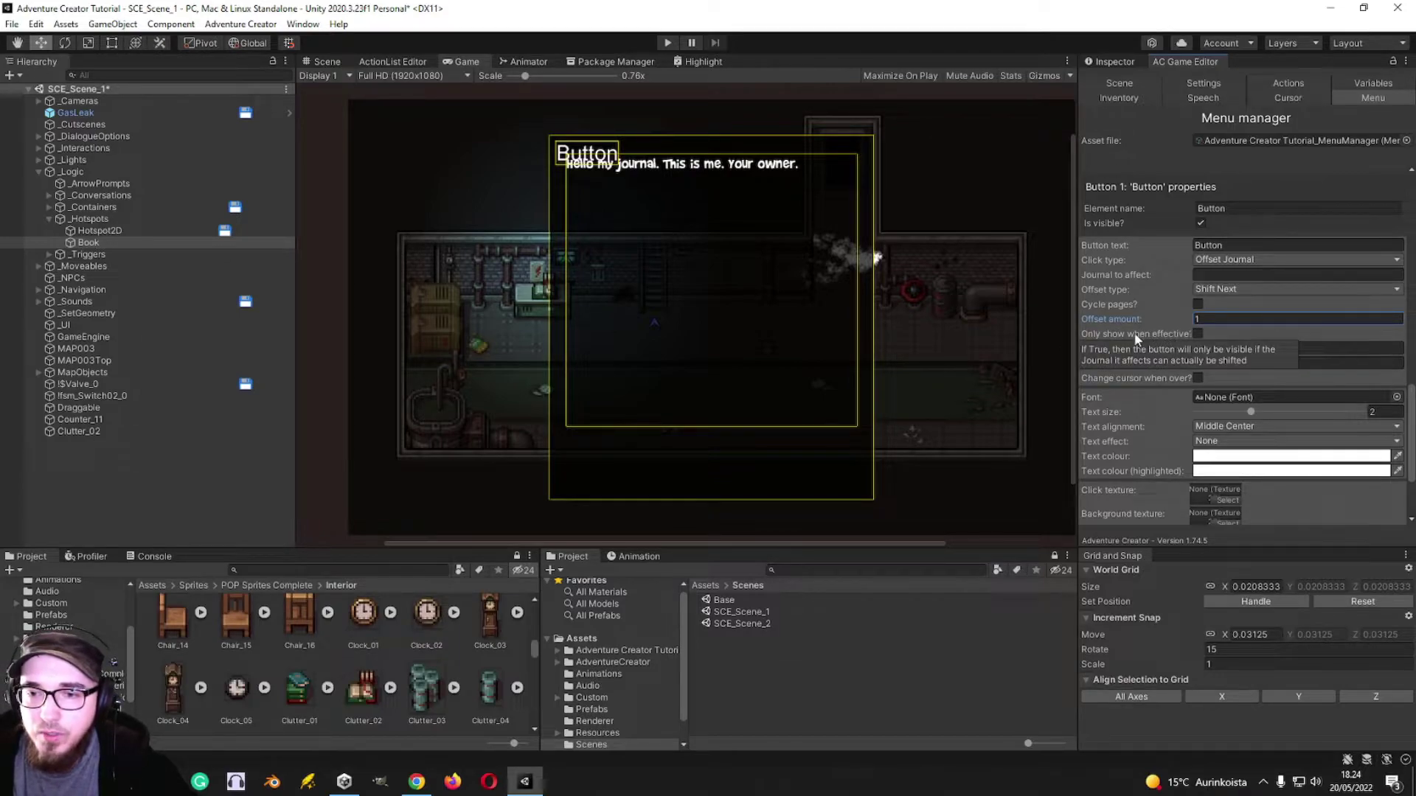
left_click(1197, 334)
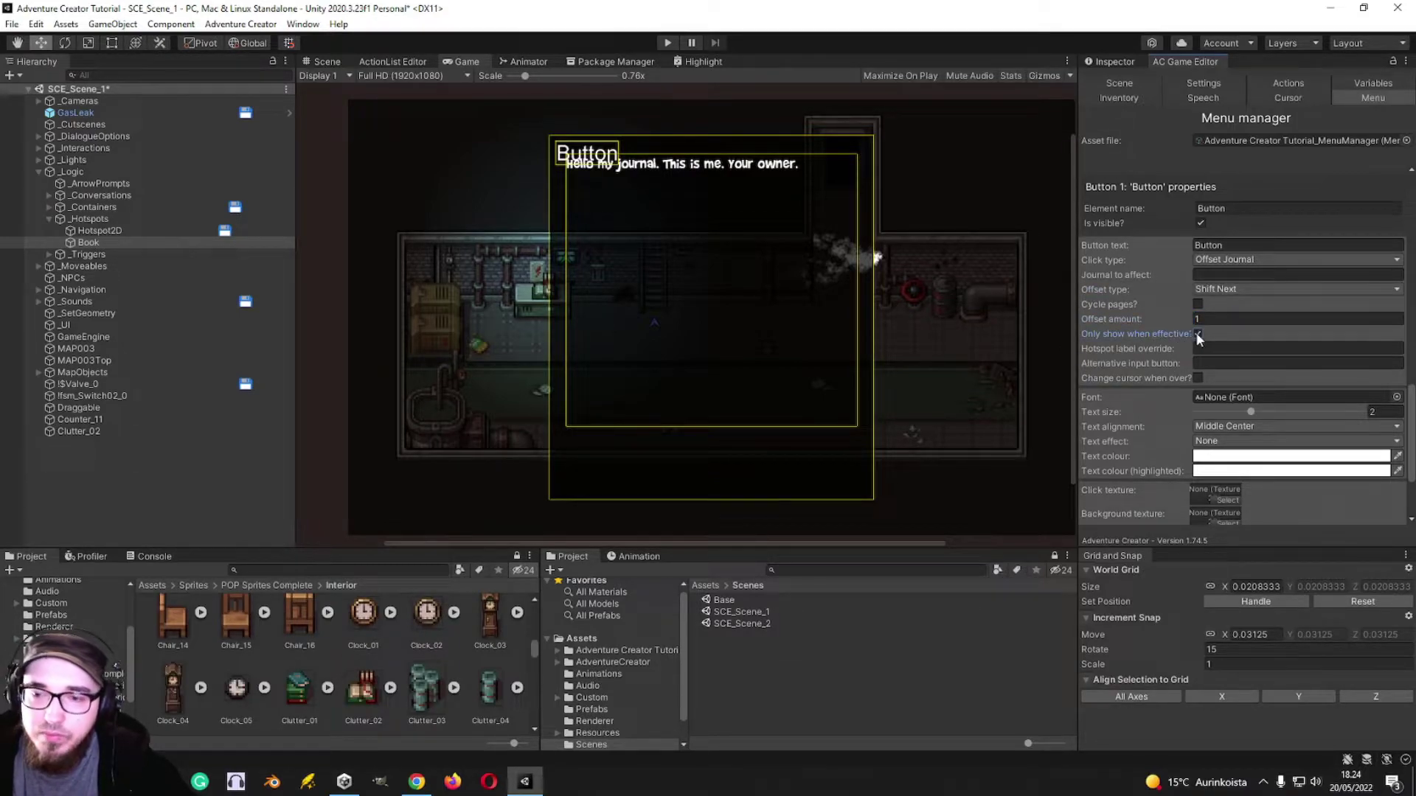
left_click(1236, 246)
type("<")
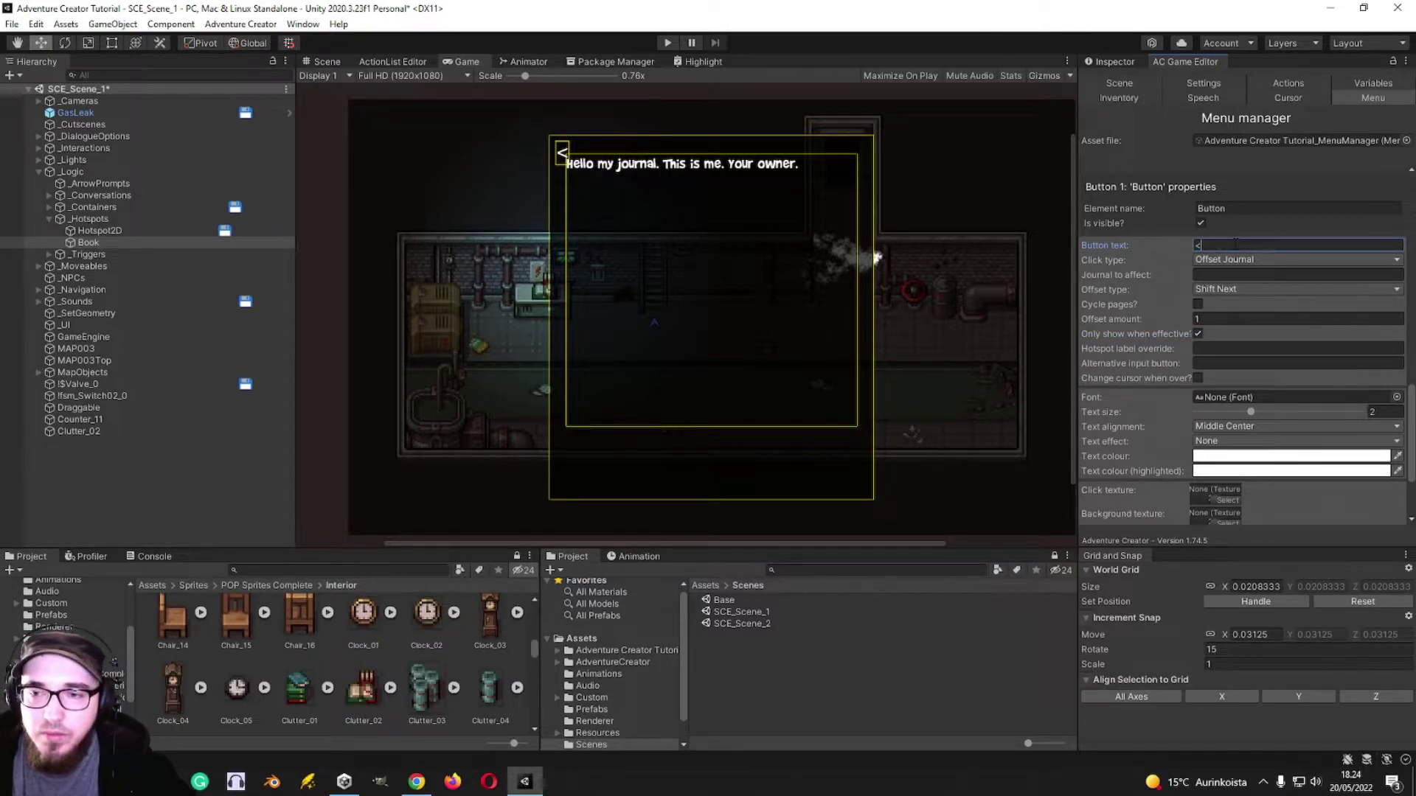
type(">")
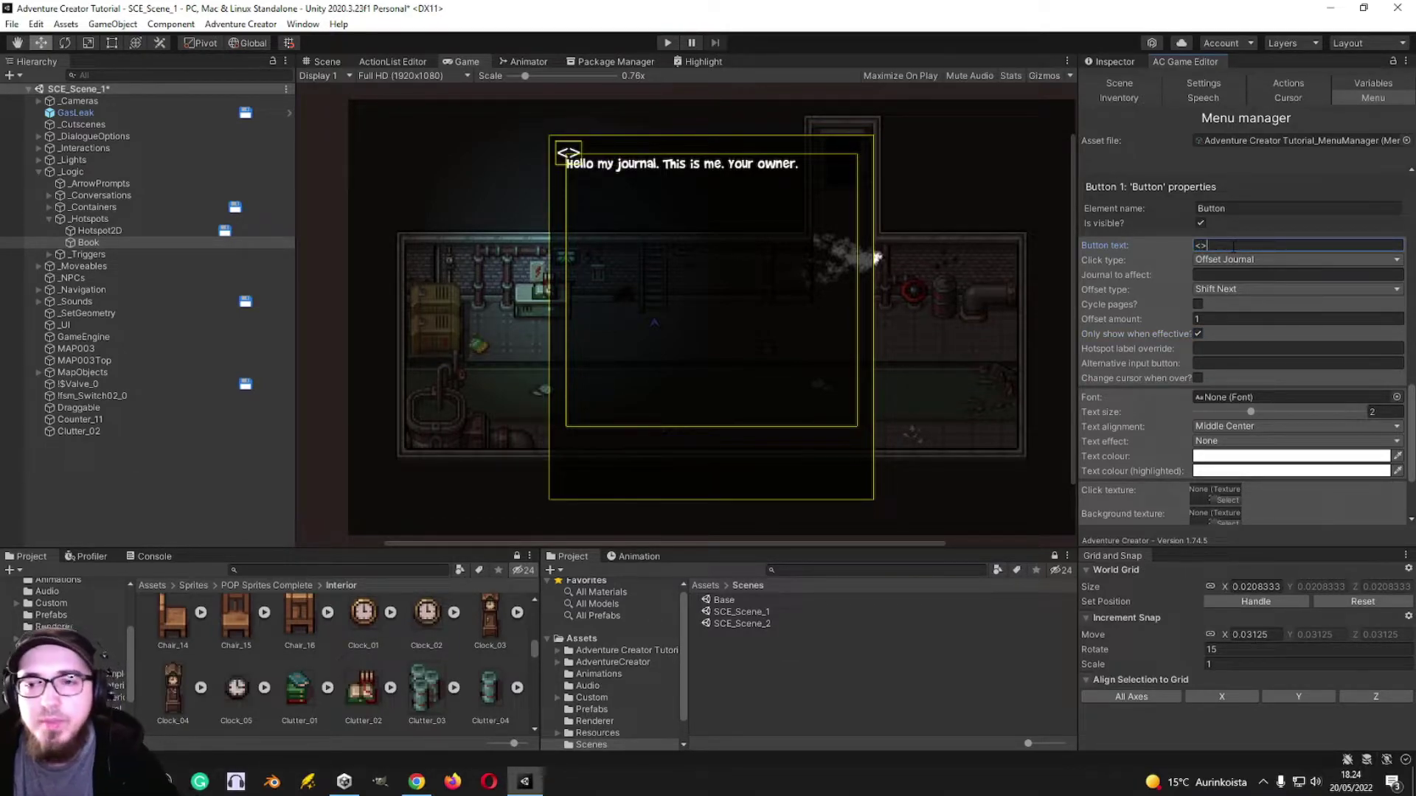
key("BackSpace")
key("BackSpace")
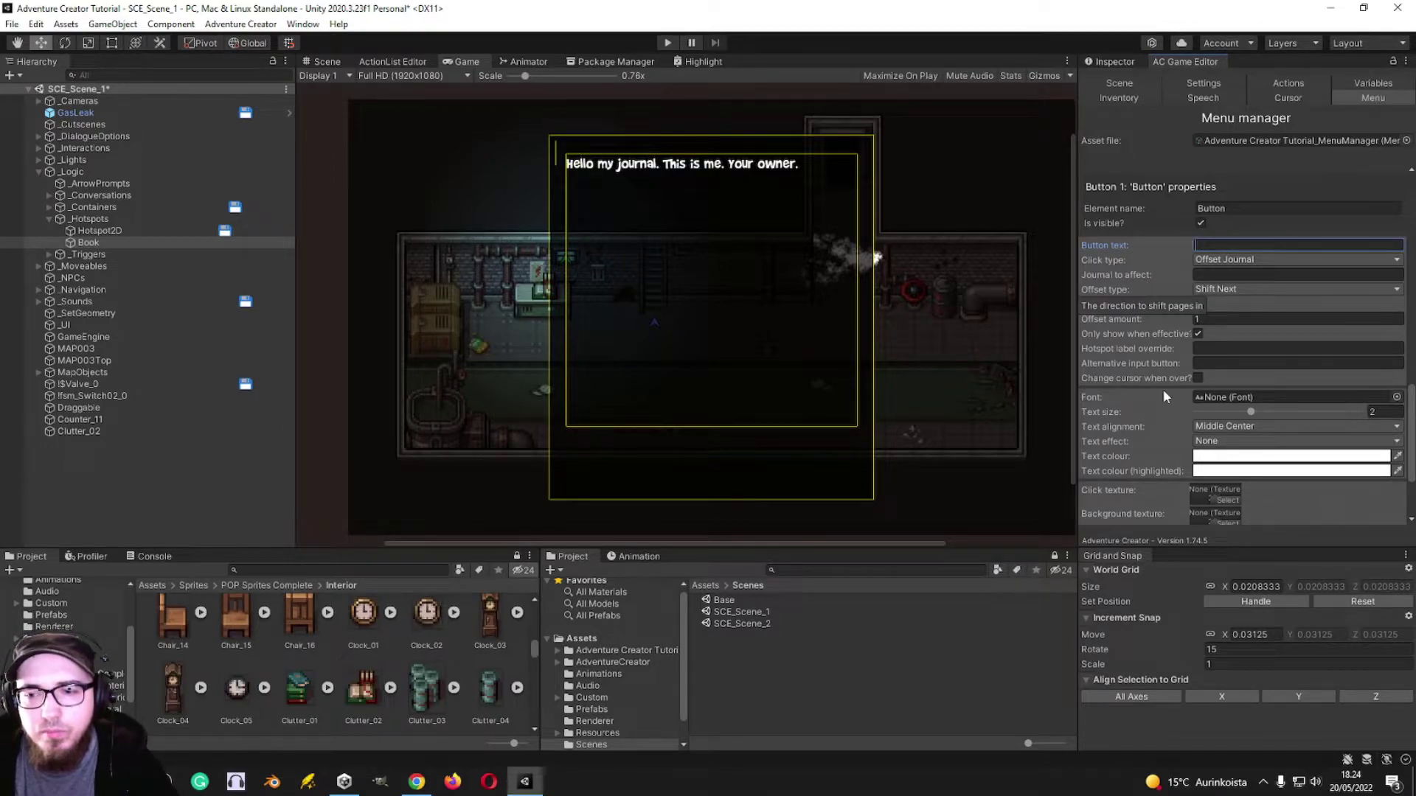
scroll(1162, 389, "down", 3)
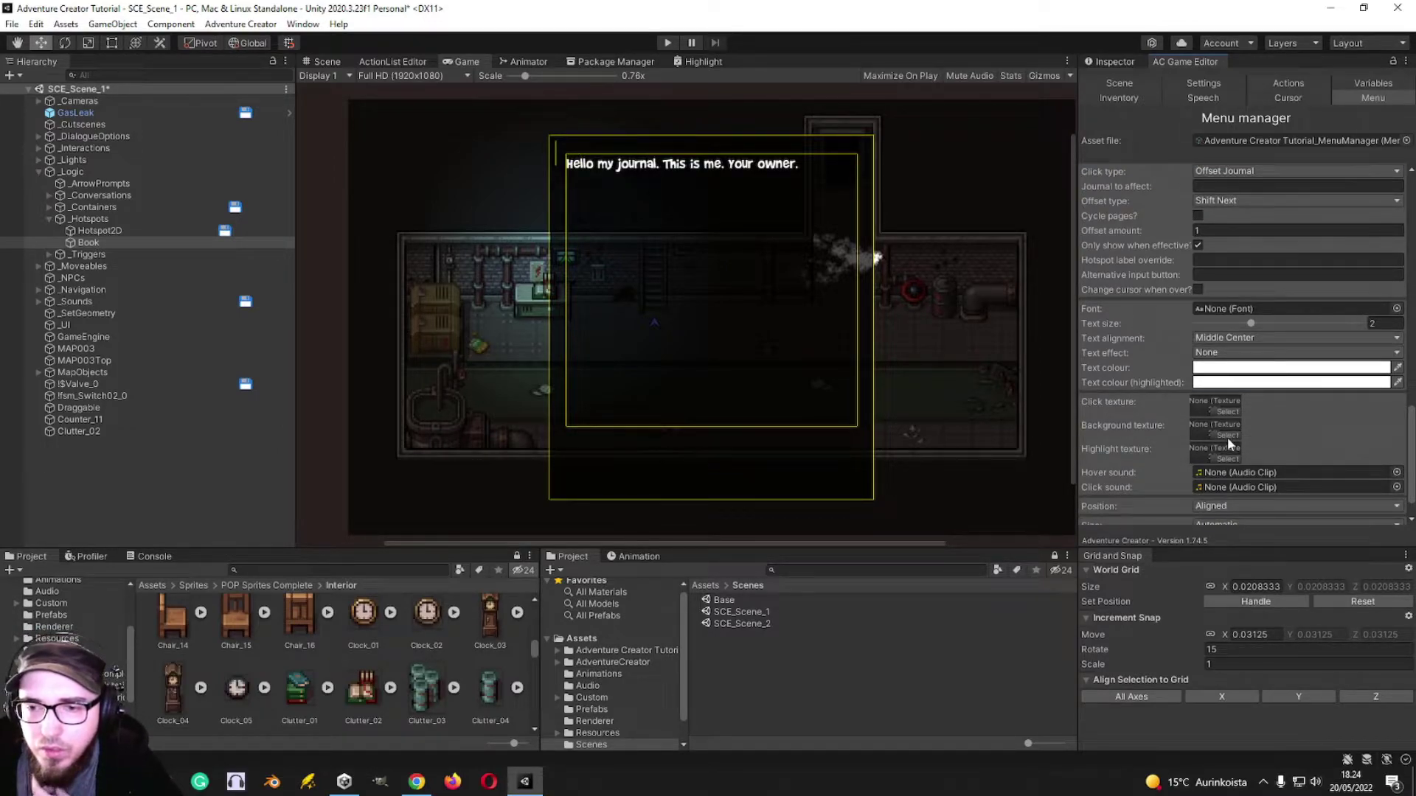
- Set the button's background texture to the right-arrow image found by searching 'arrow'
left_click(1227, 436)
type("arro")
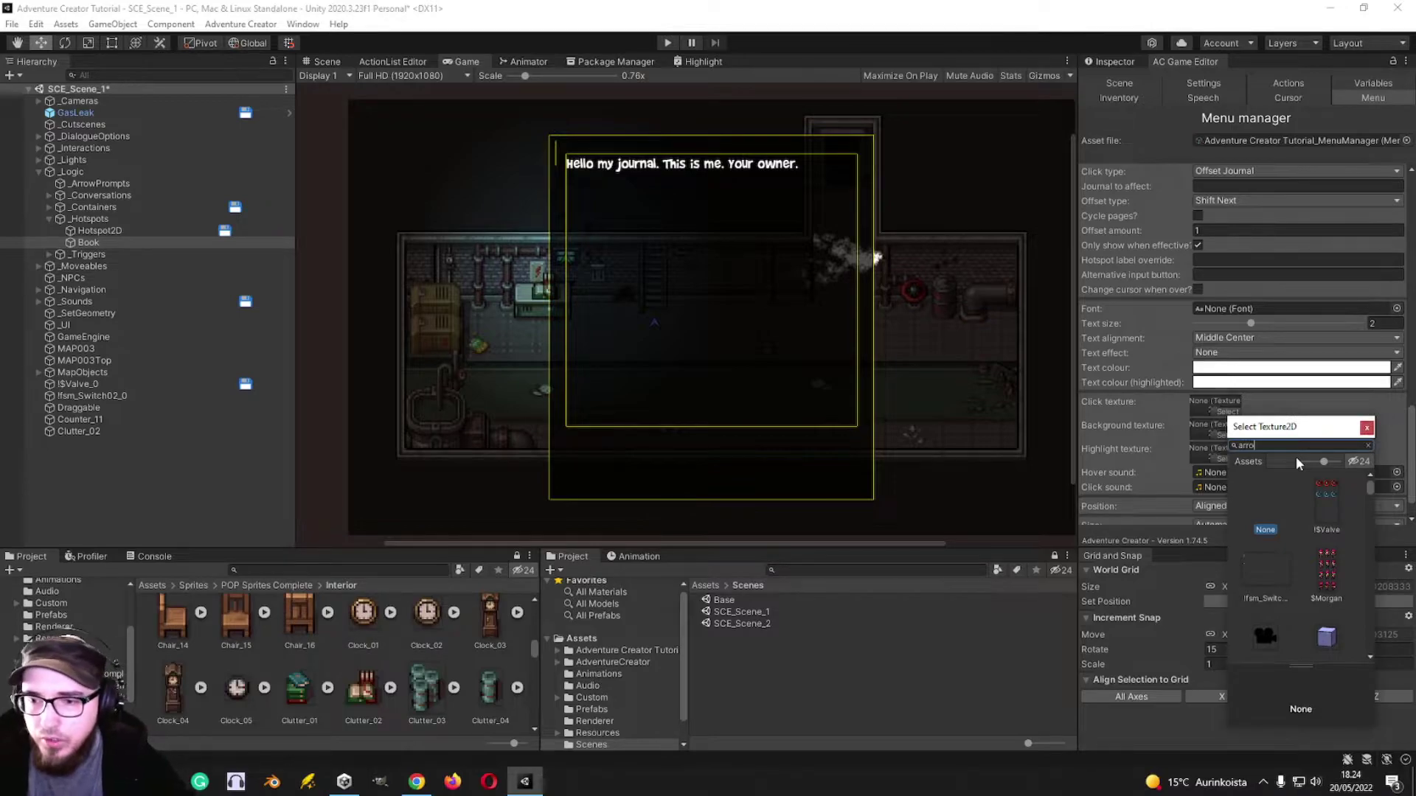
type("w")
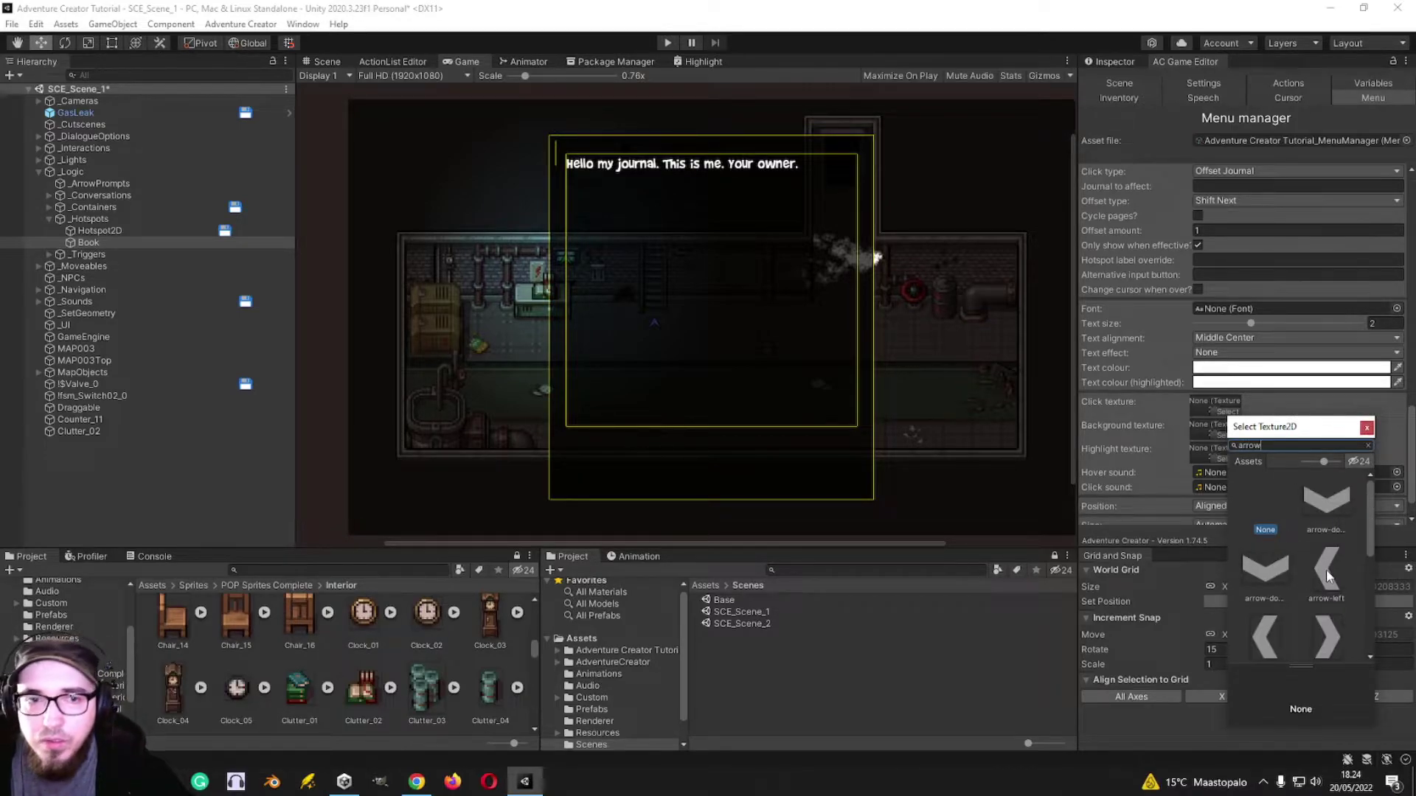
double_click(1327, 636)
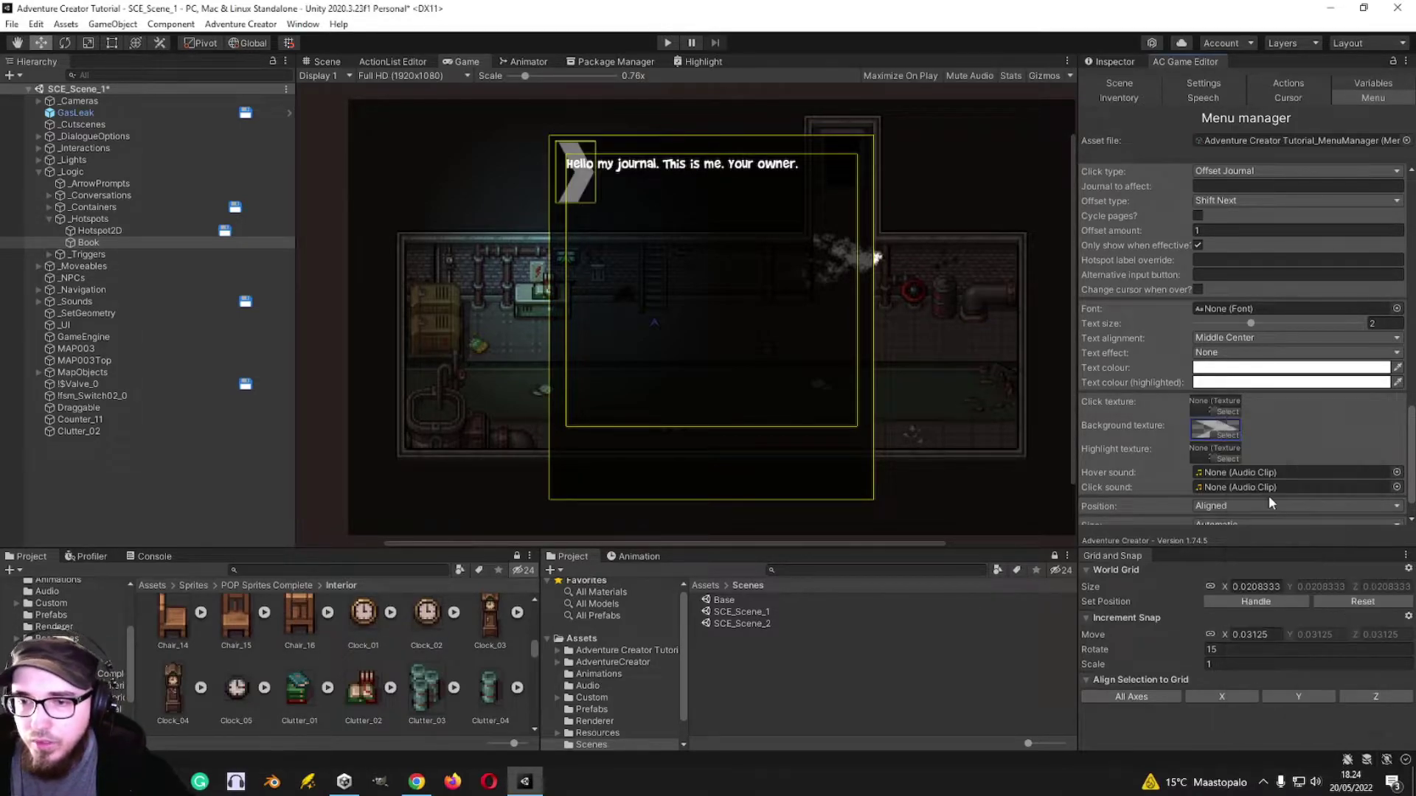
- Try manual sizing on the arrow button, then revert it to automatic sizing
scroll(1237, 485, "down", 2)
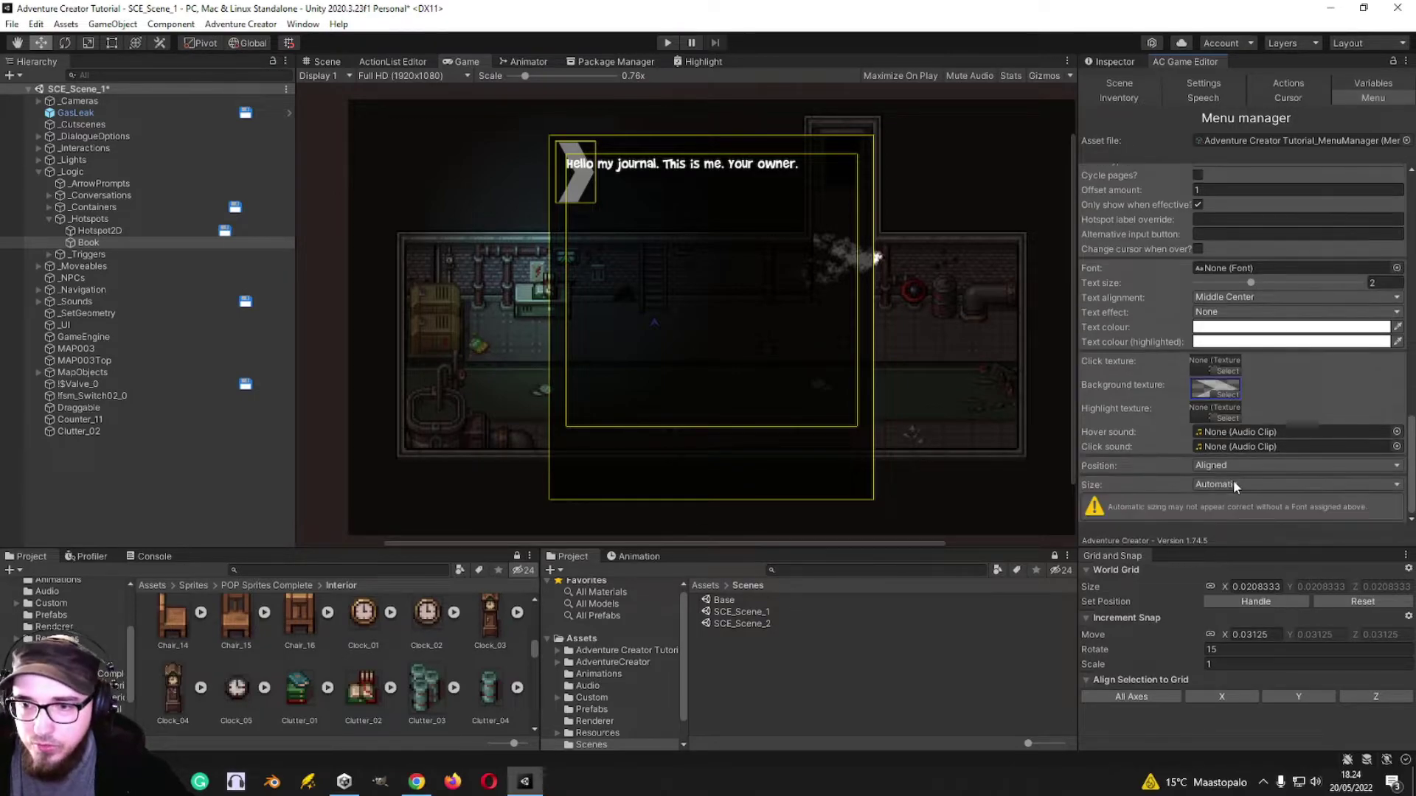
left_click(1237, 484)
left_click(1232, 516)
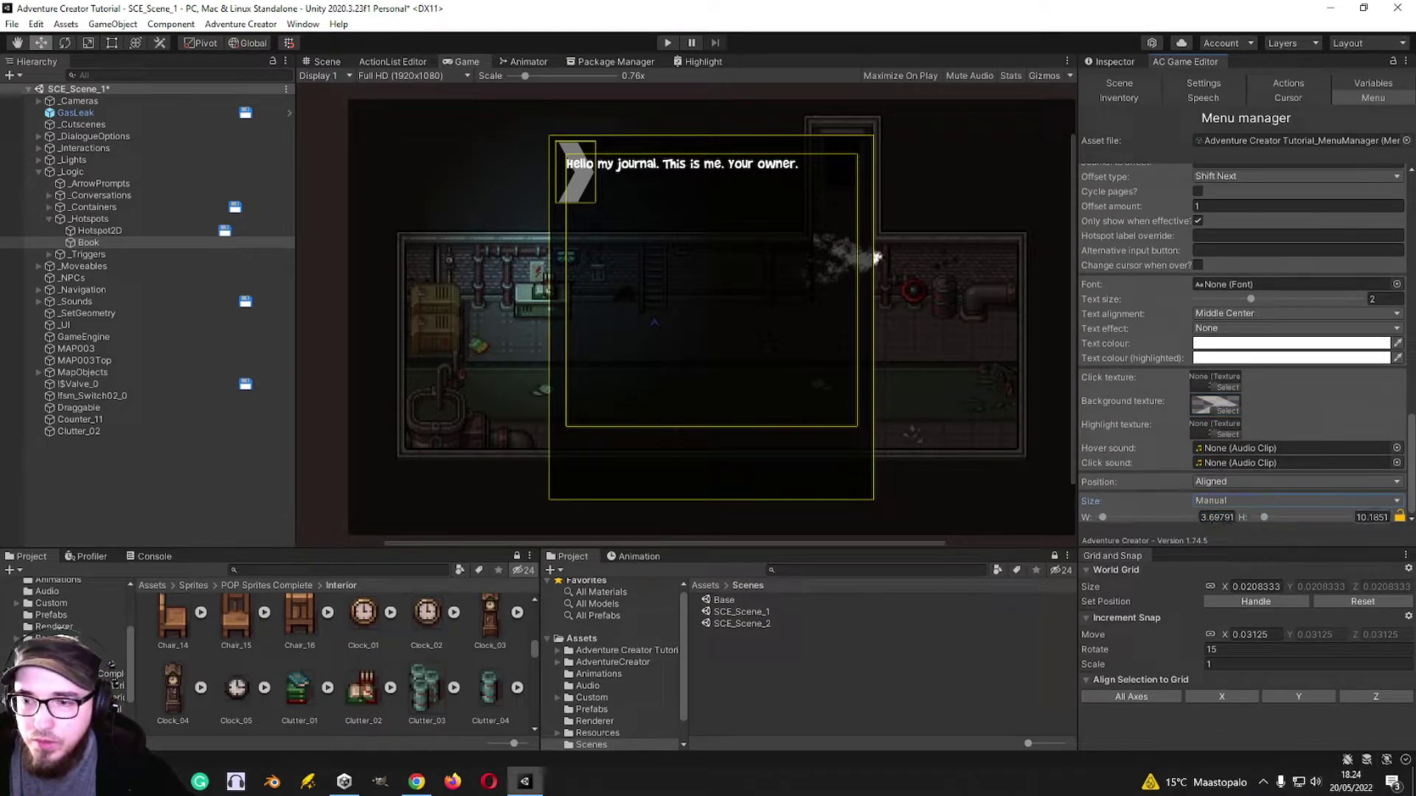
left_click_drag(1104, 520, 1108, 522)
left_click(1229, 501)
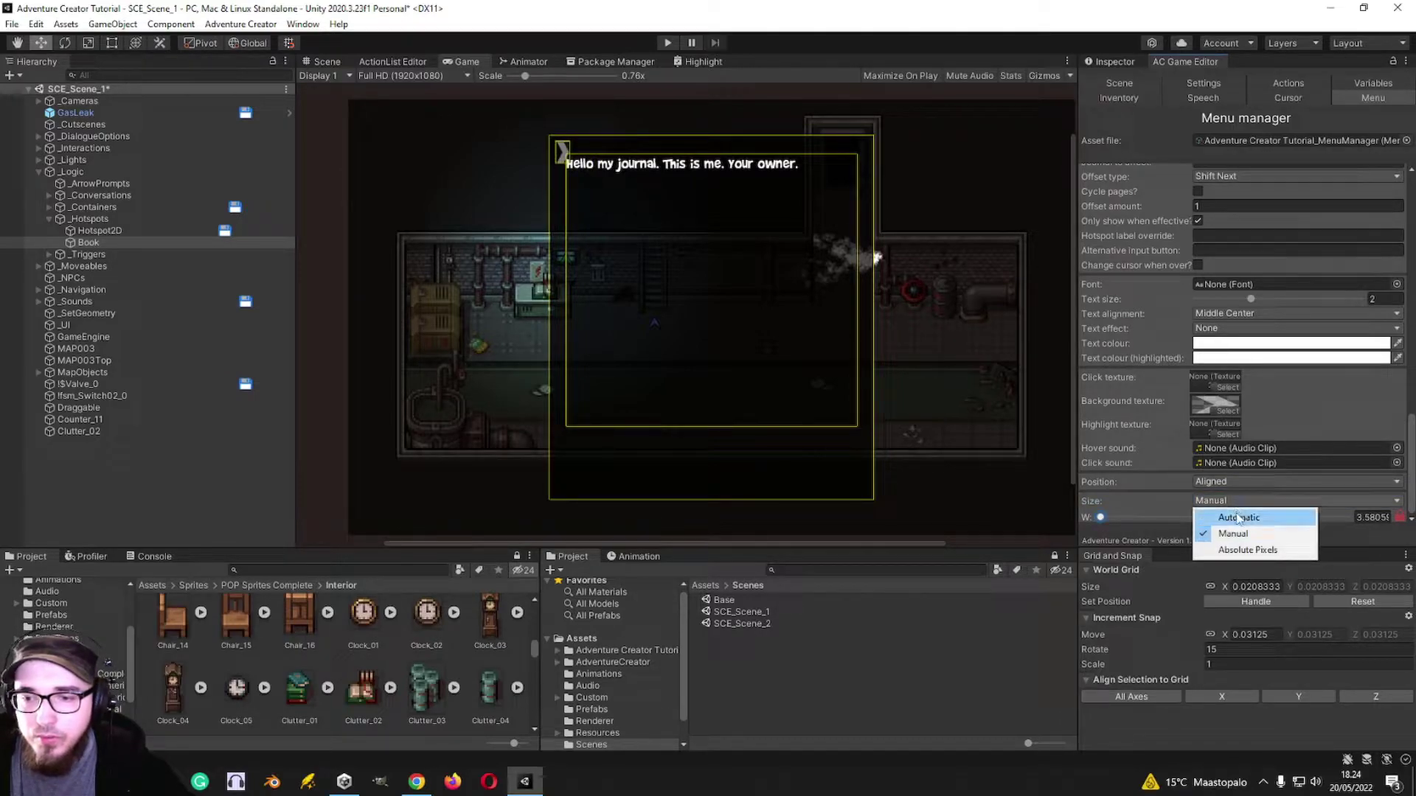
left_click(1226, 516)
scroll(1106, 413, "down", 1)
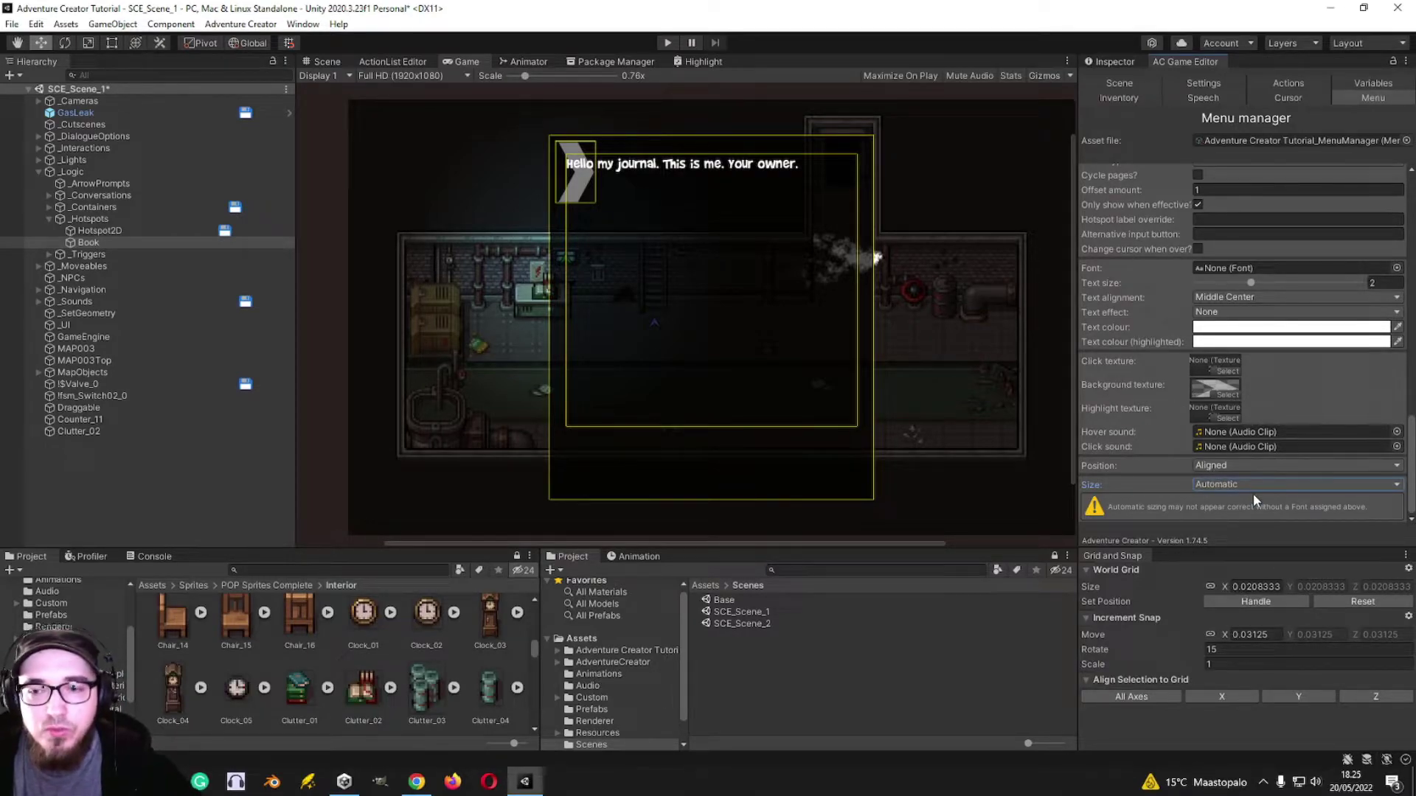
- Switch the arrow button to manual sizing with a width of 2.5
left_click(1236, 485)
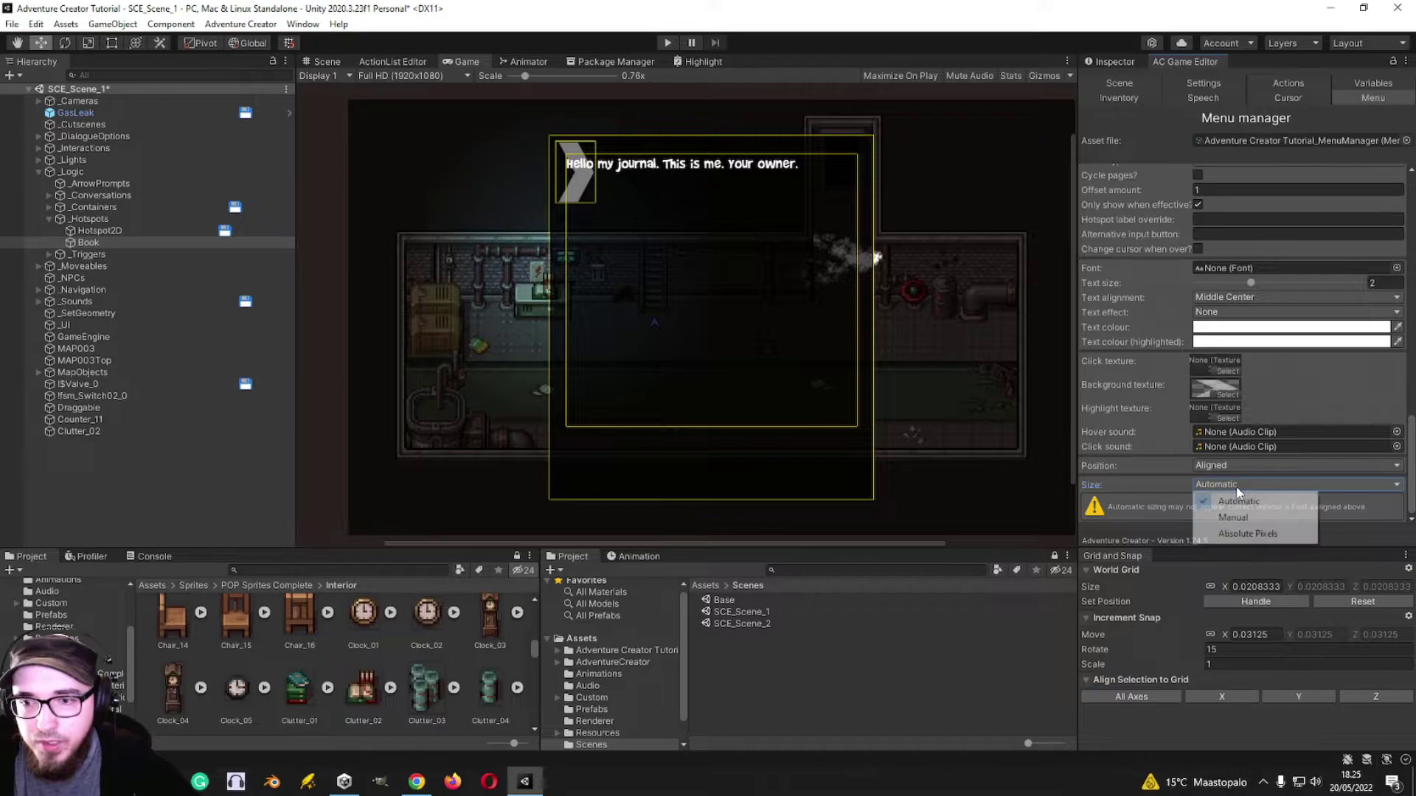
left_click(1236, 486)
left_click(1236, 485)
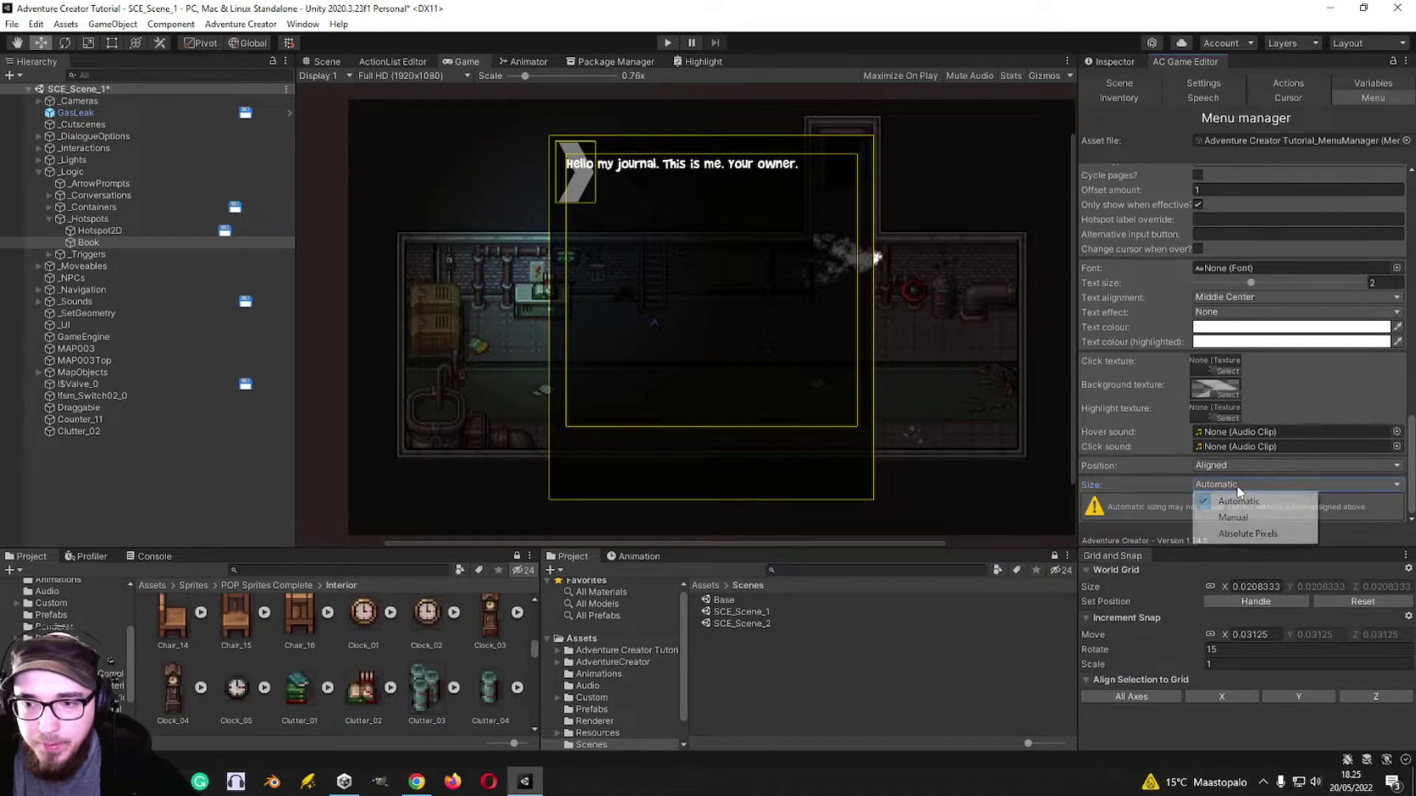
left_click(1259, 520)
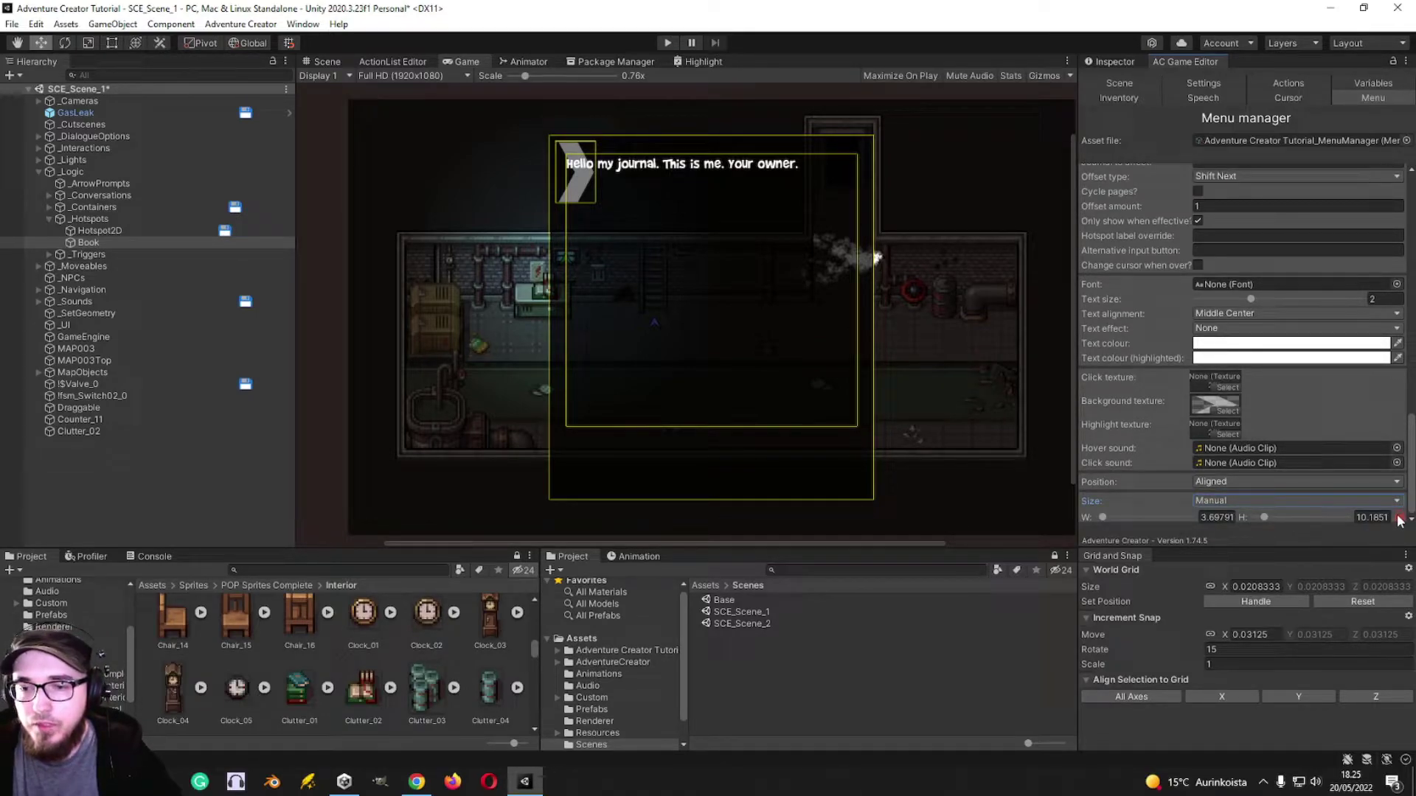
left_click_drag(1097, 521, 1101, 521)
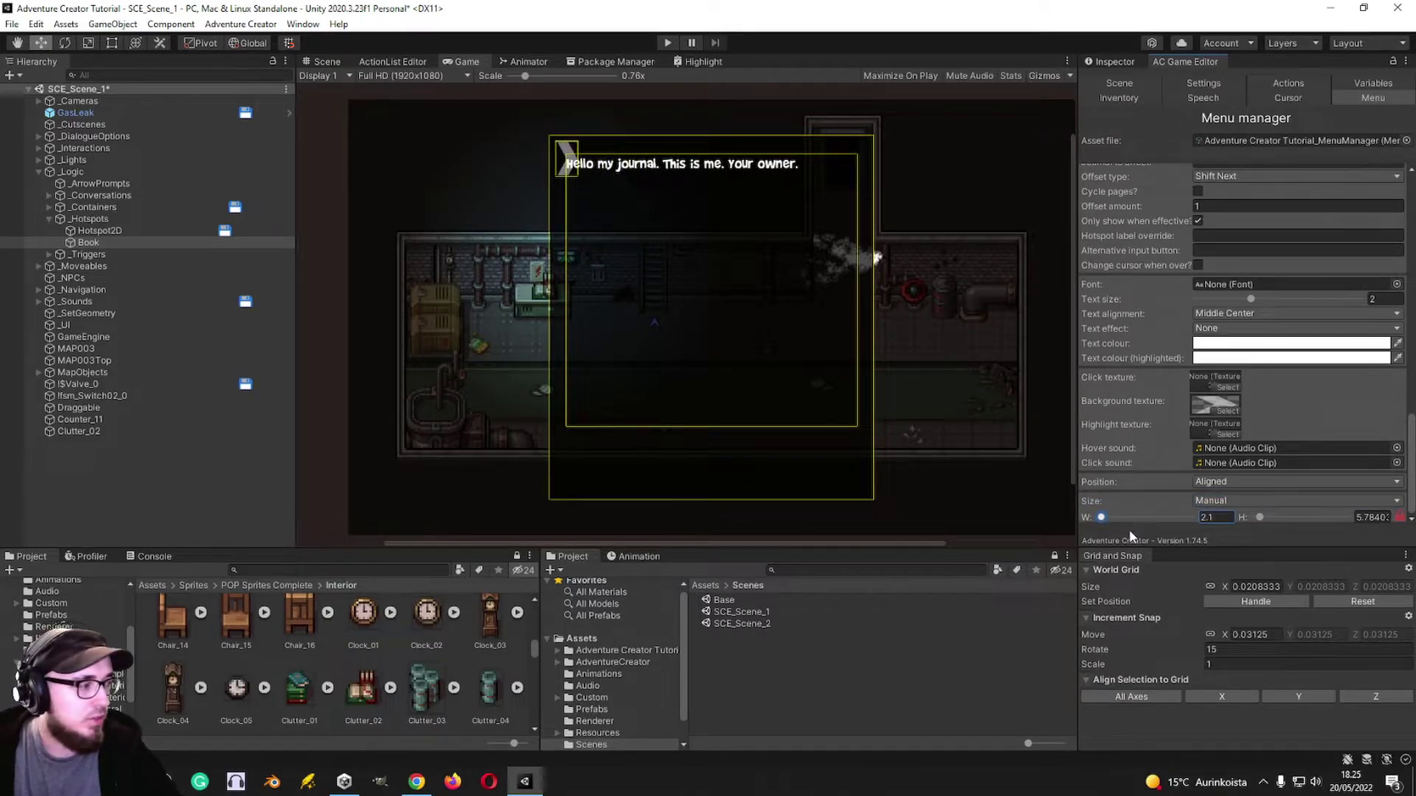
left_click(1209, 518)
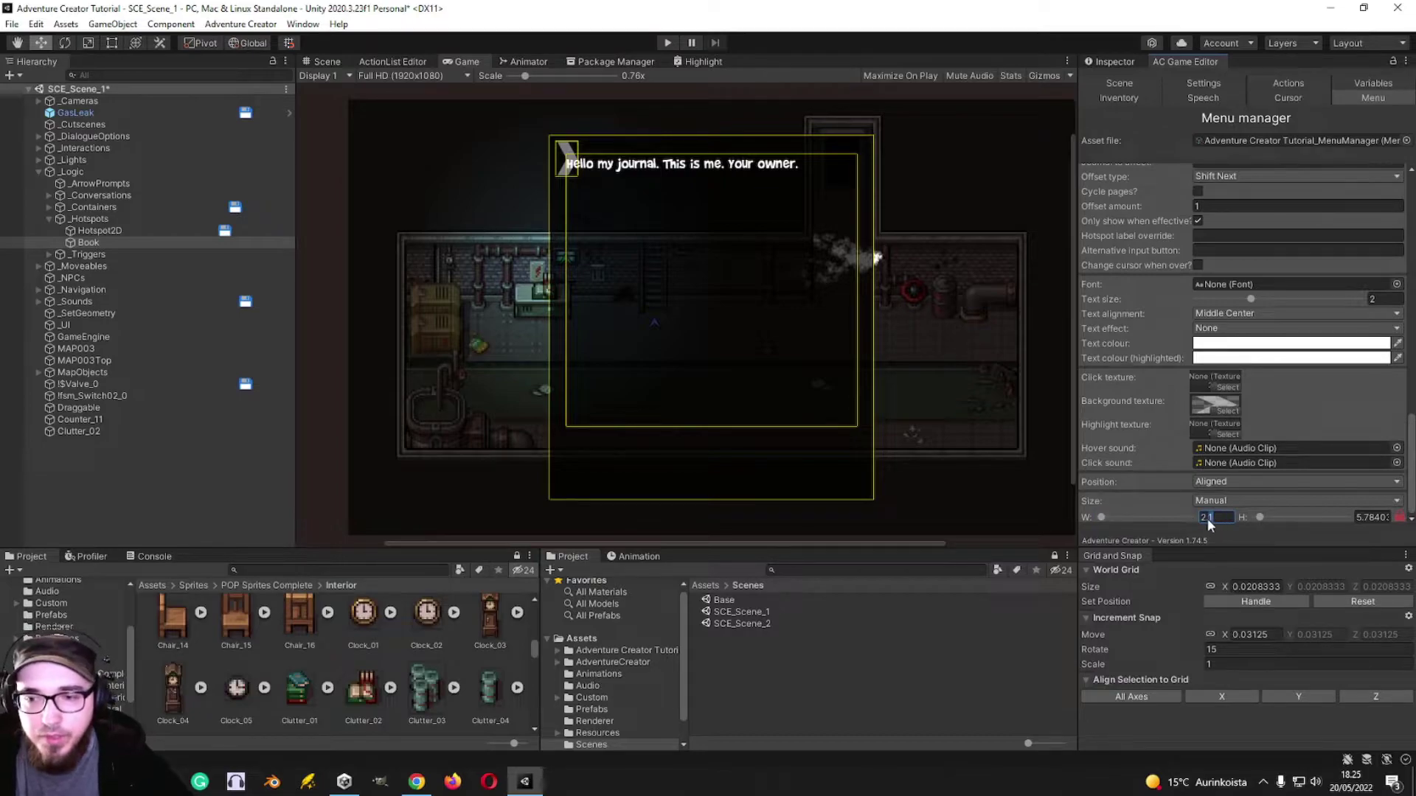
type("2.5")
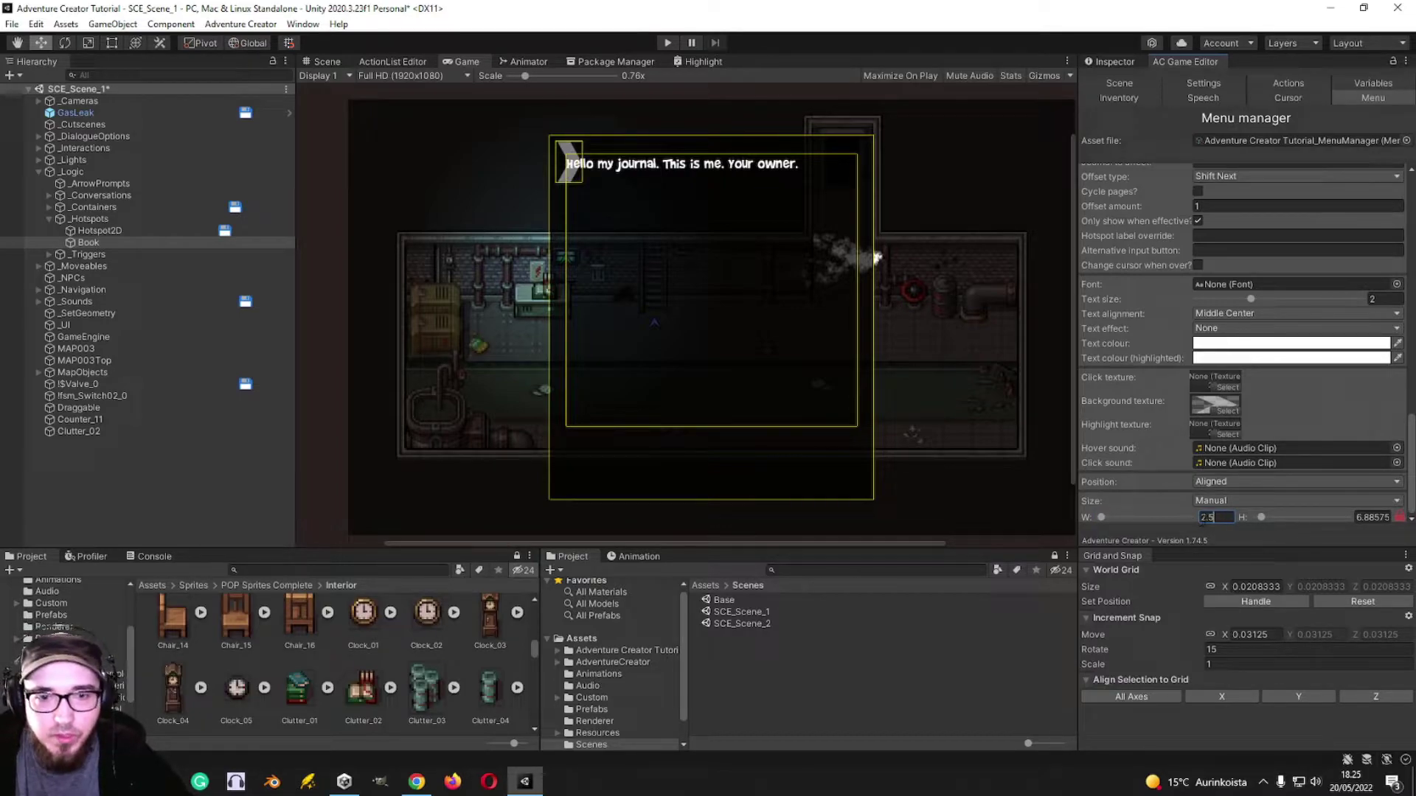
left_click(1296, 482)
- Position the arrow button relative to menu size and drag it toward the journal's bottom-right
left_click(1254, 531)
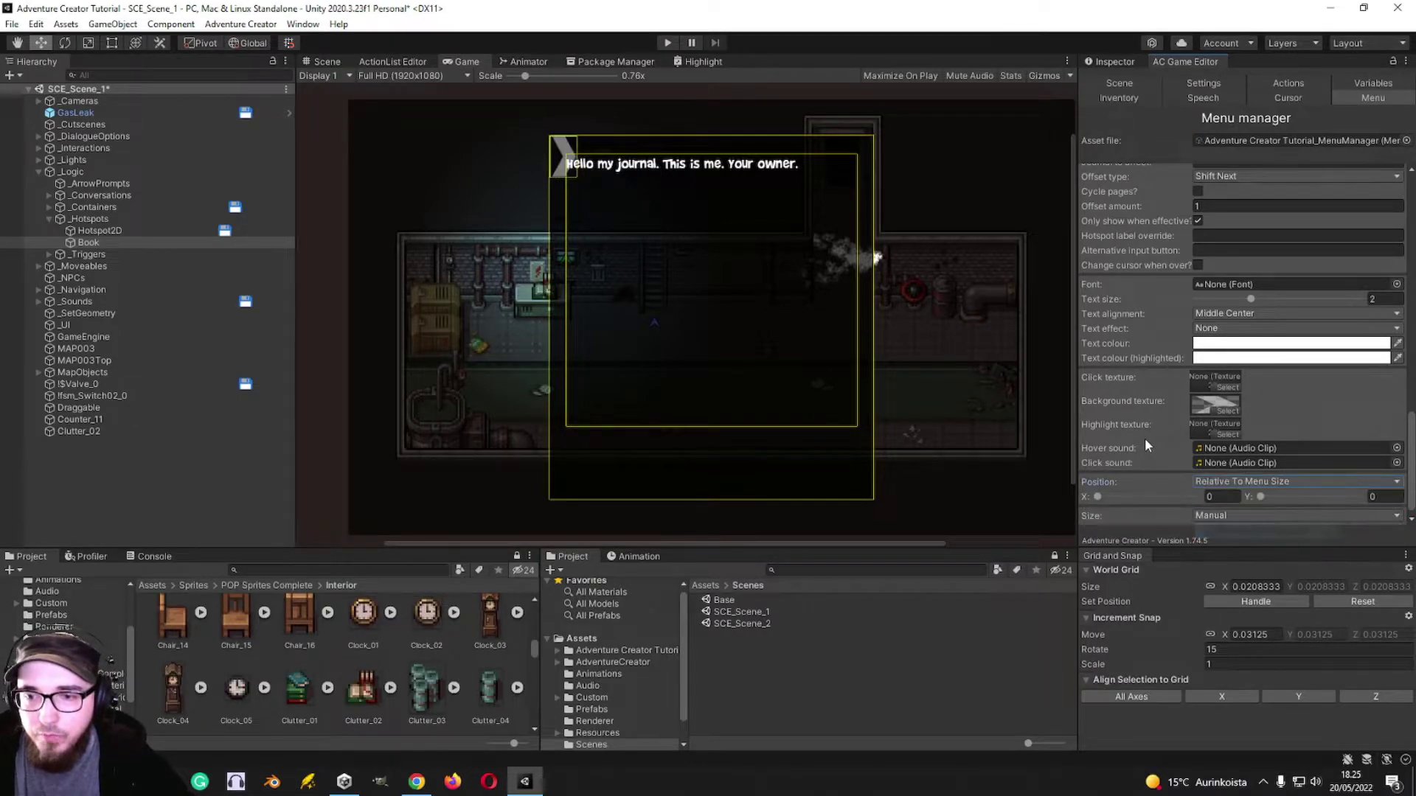
scroll(1145, 442, "down", 1)
left_click_drag(1099, 482, 1189, 483)
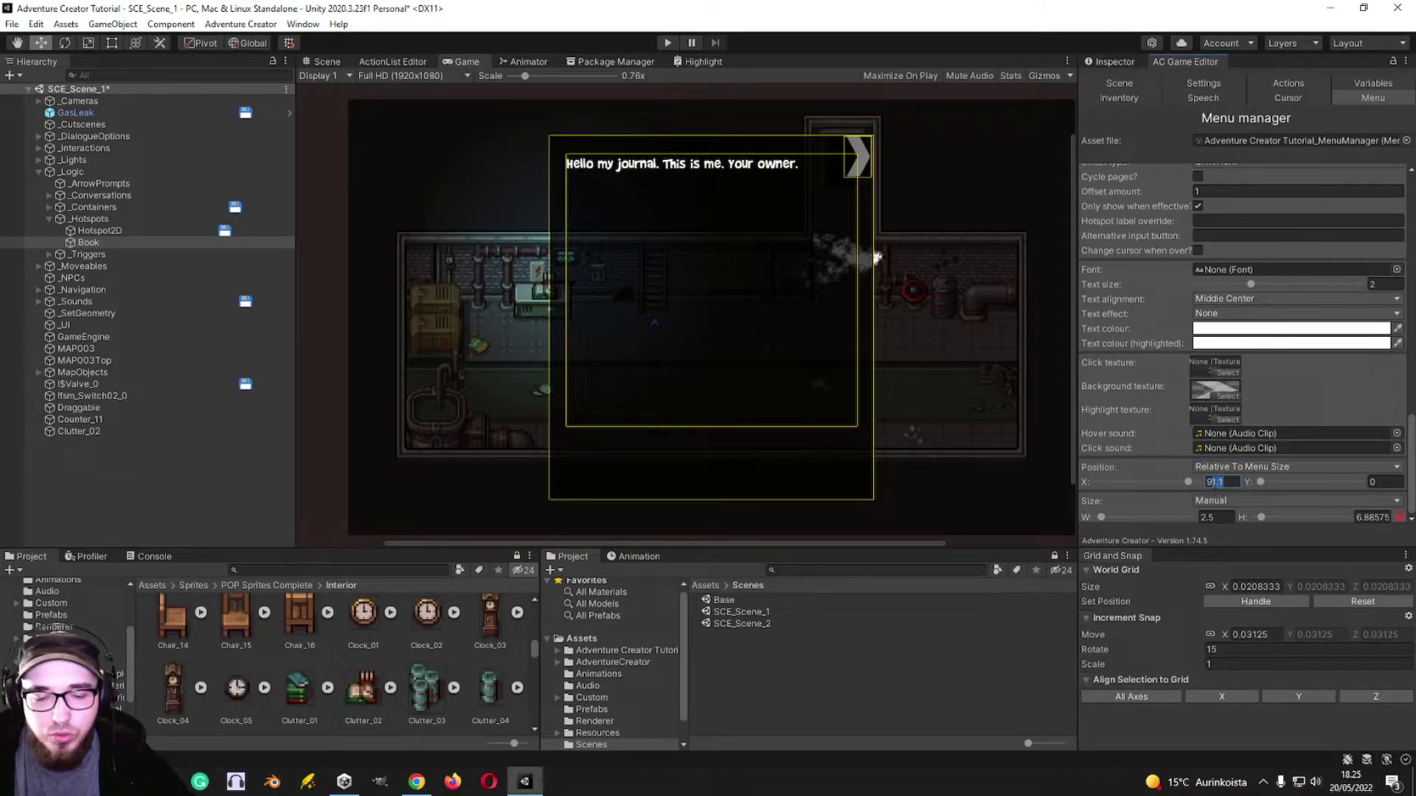
type("90")
left_click_drag(1262, 483, 1342, 494)
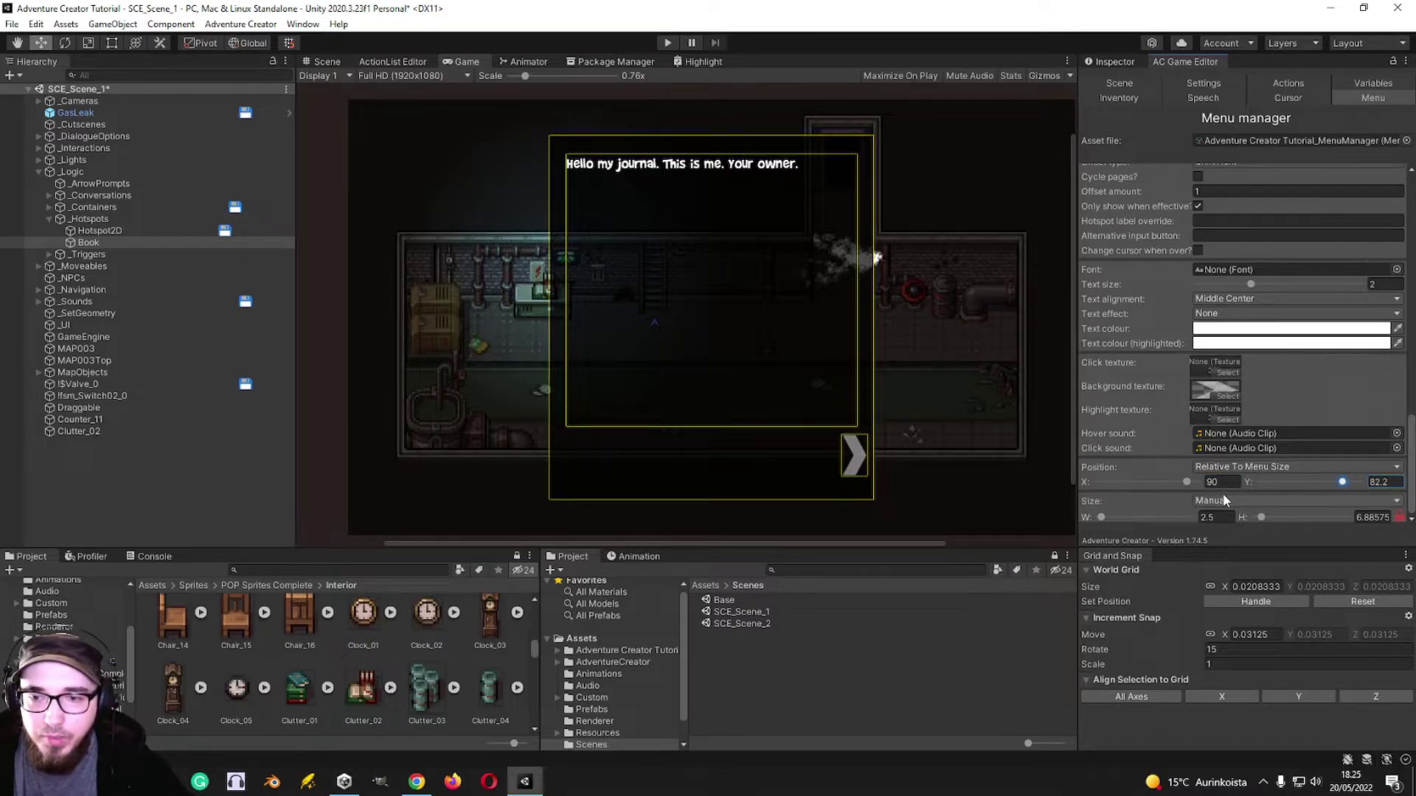
left_click_drag(1187, 482, 1185, 487)
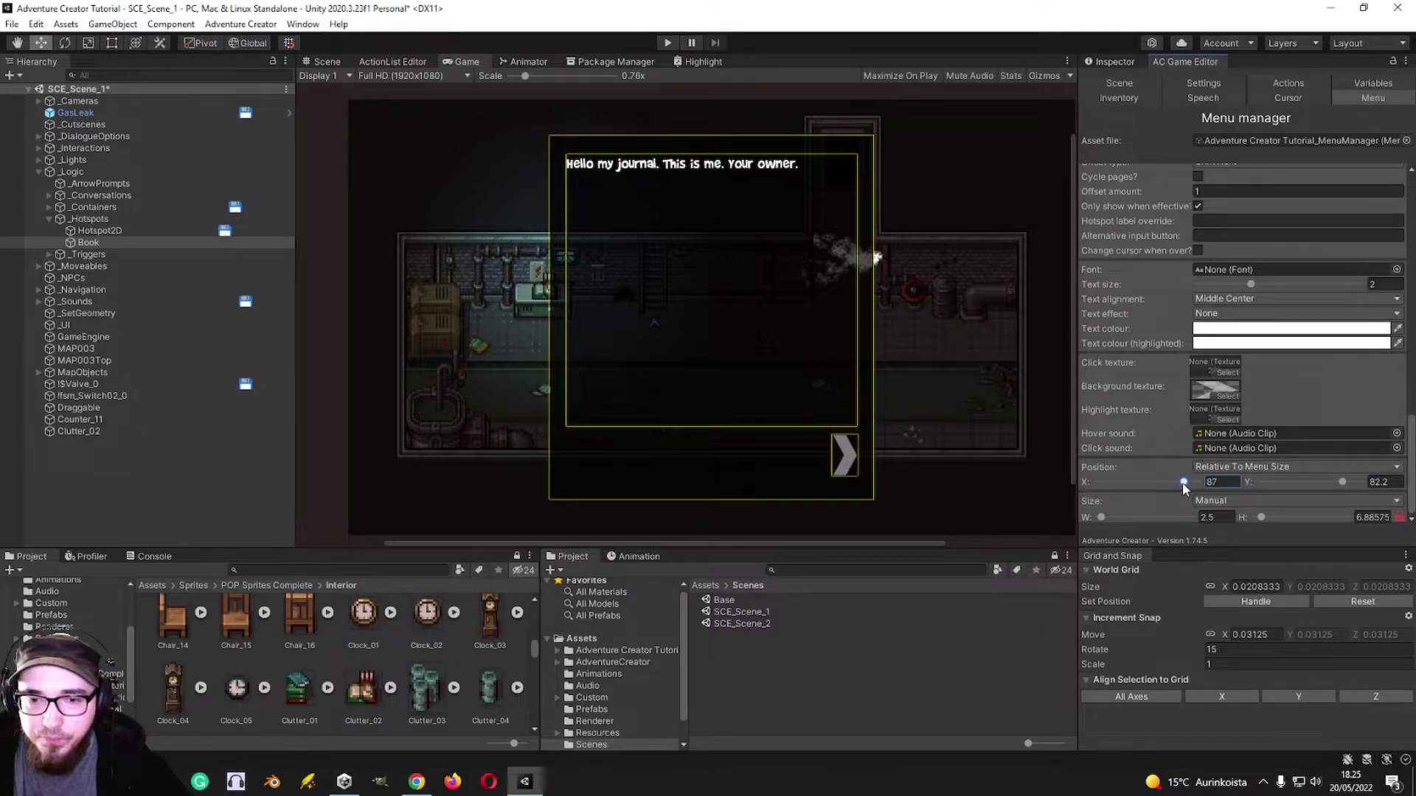
- Set the arrow button's exact position to X 87, Y 83
left_click(1219, 481)
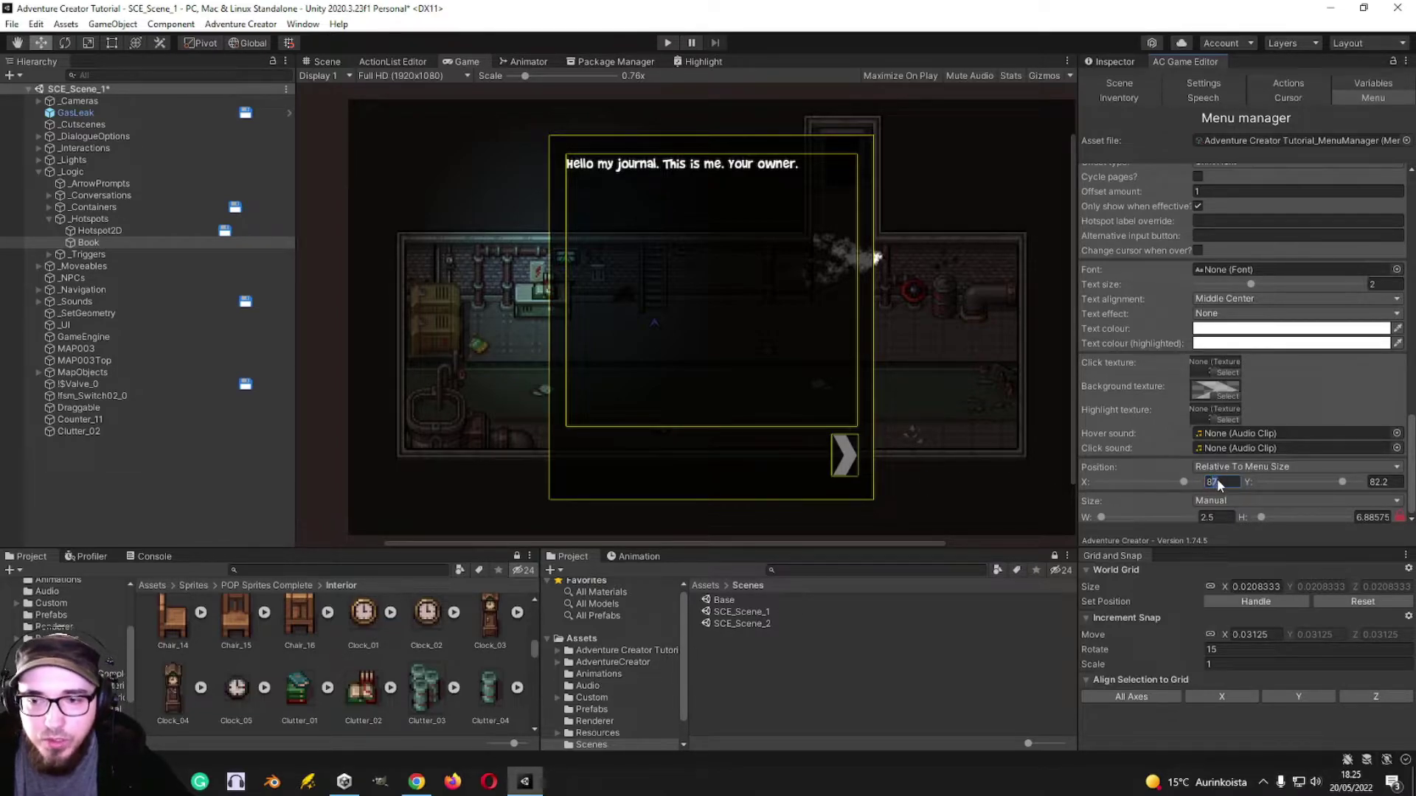
type("6")
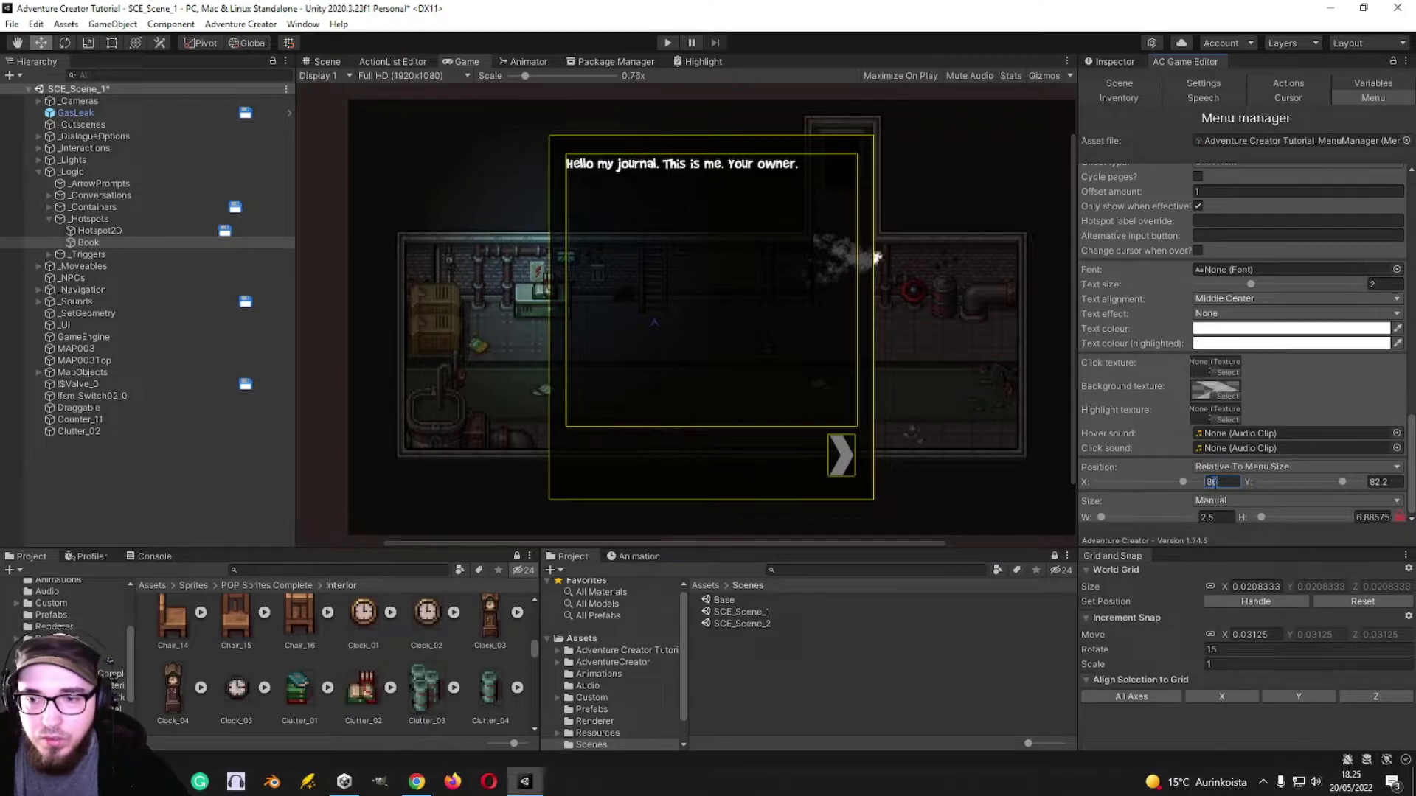
key("BackSpace")
type("7")
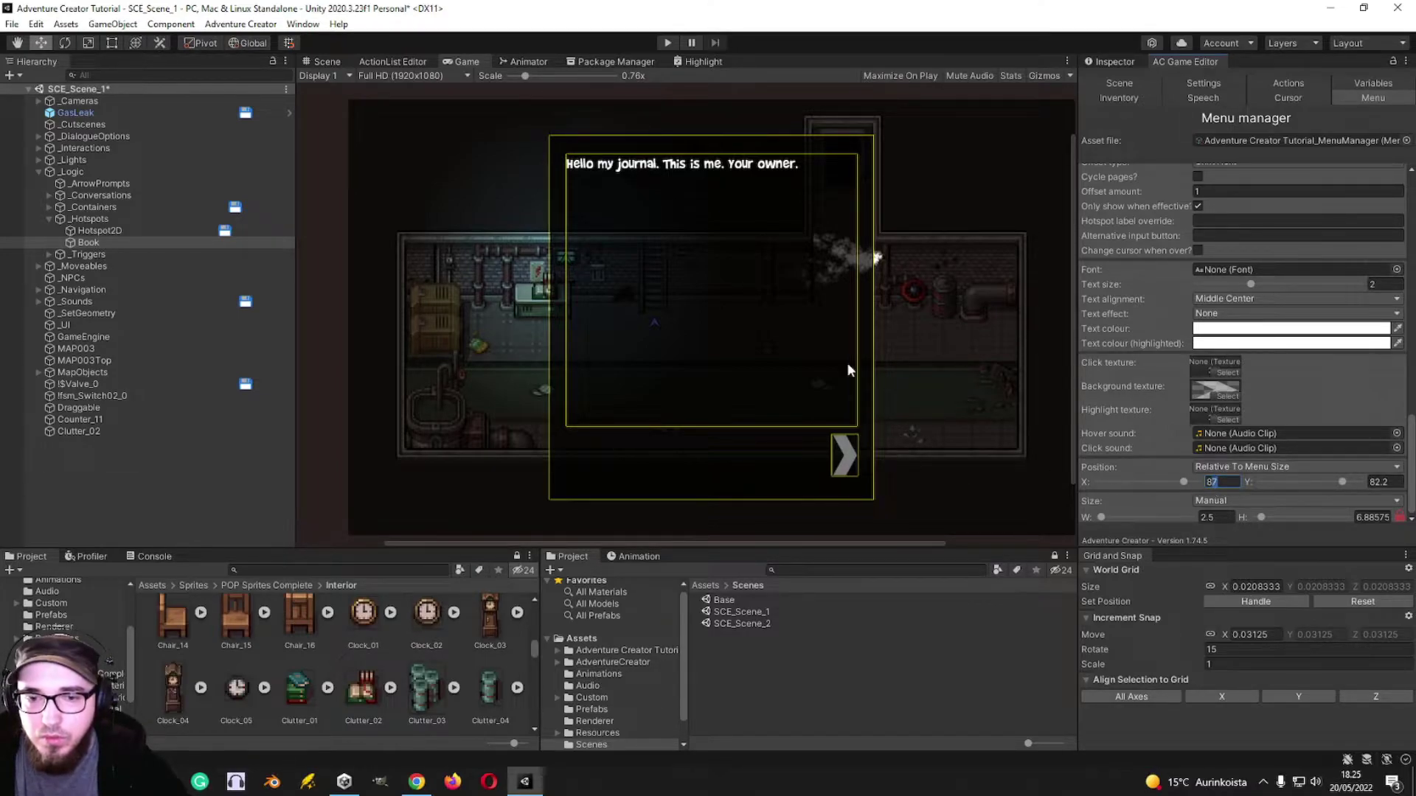
left_click(1378, 482)
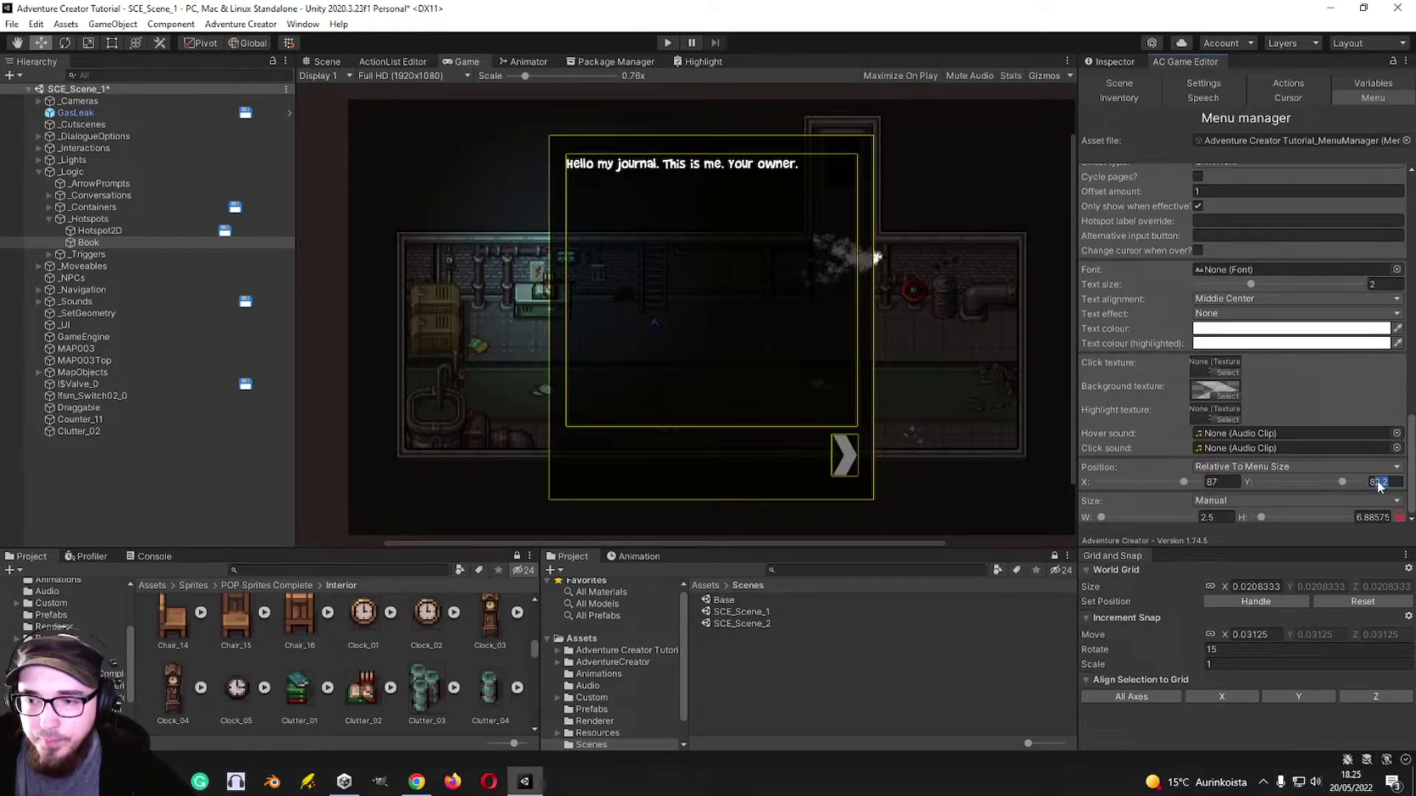
type("85")
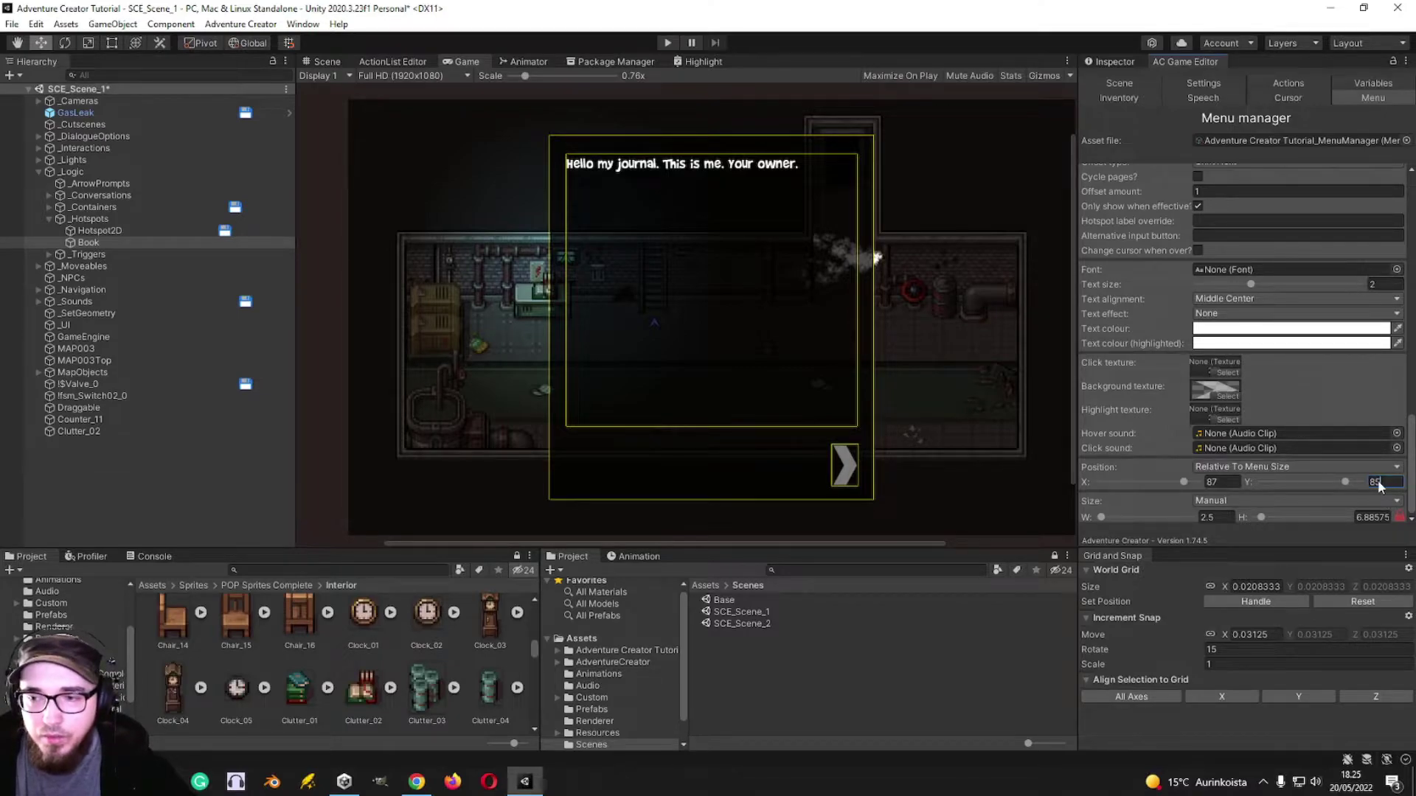
key("BackSpace")
type("3")
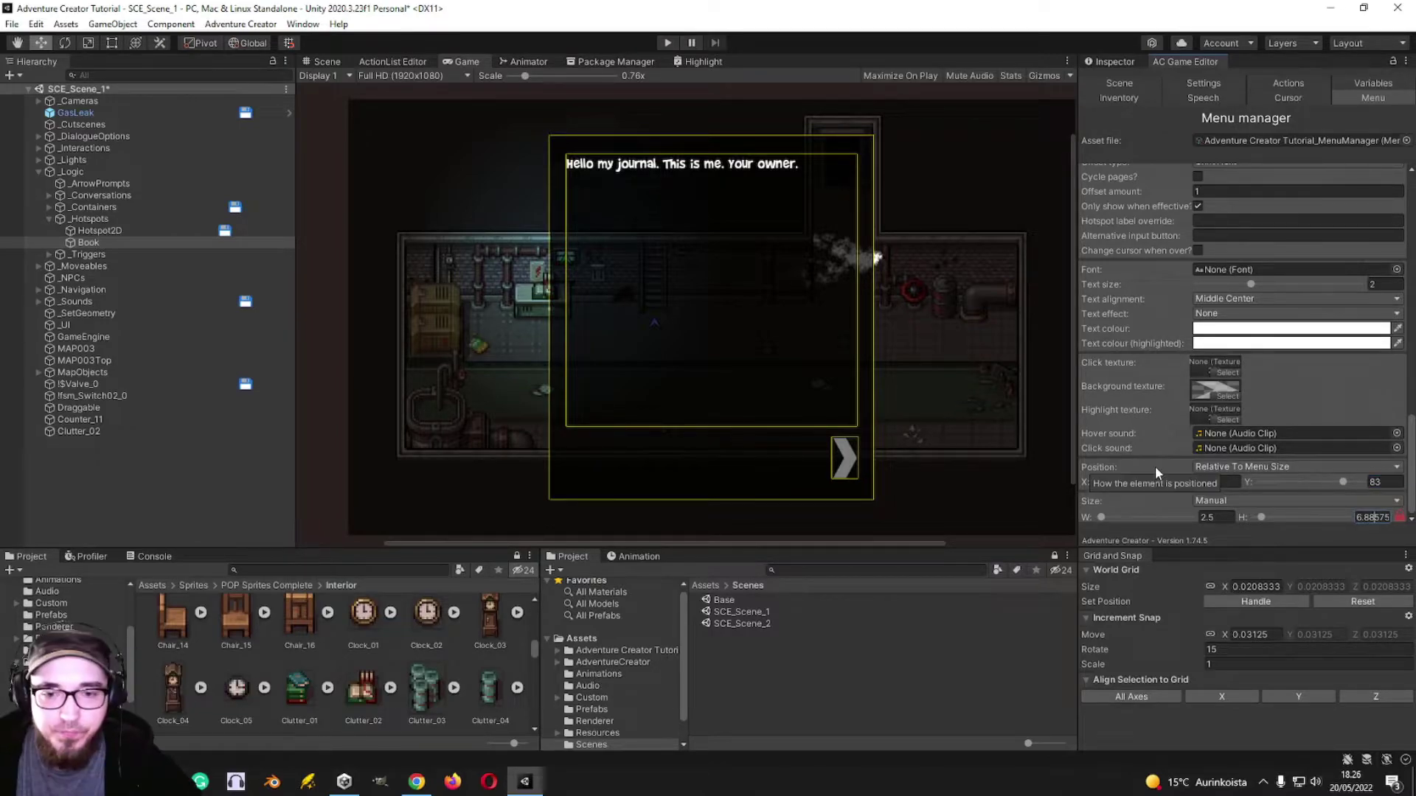
scroll(1122, 361, "up", 3)
- Rename the arrow button element to RightButton
scroll(1122, 361, "up", 6)
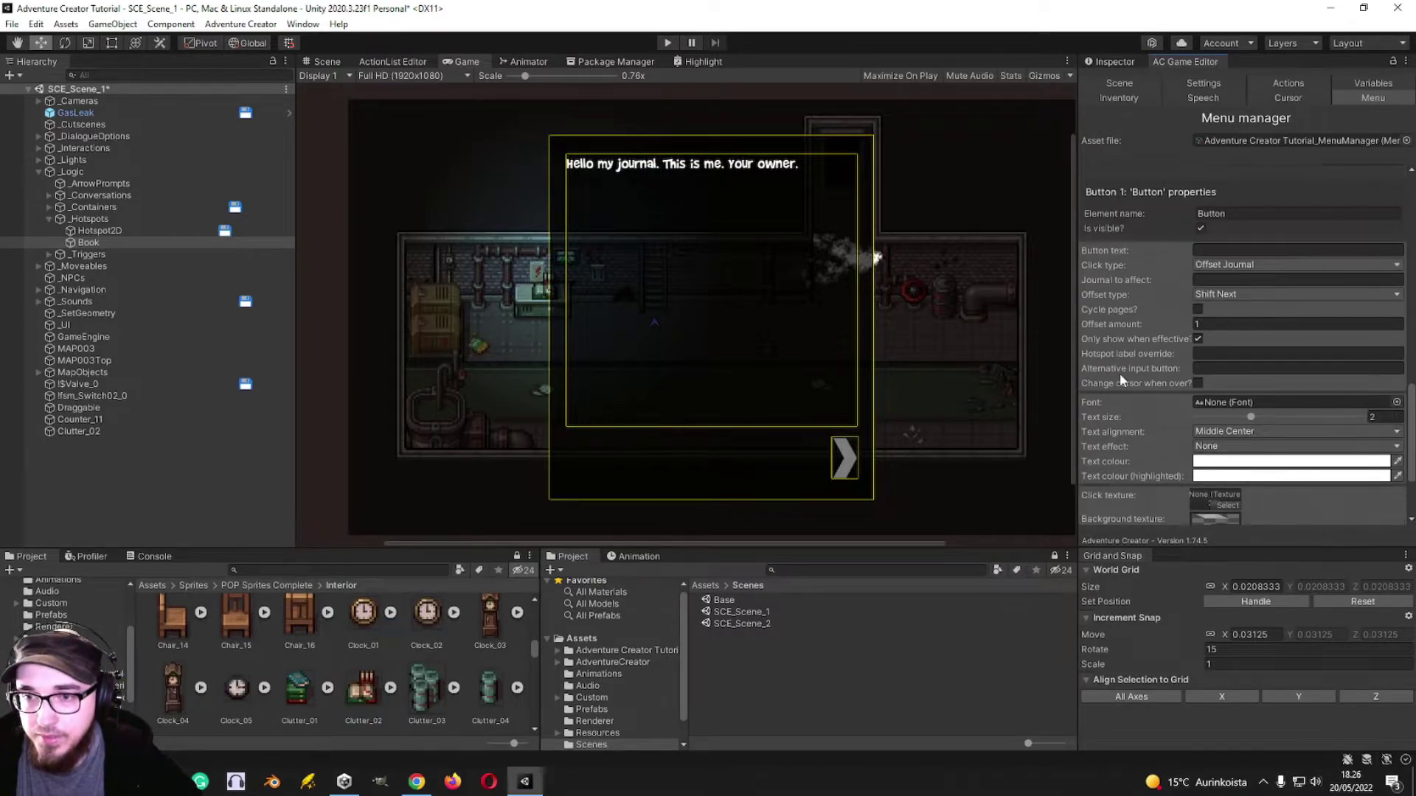
left_click(1254, 257)
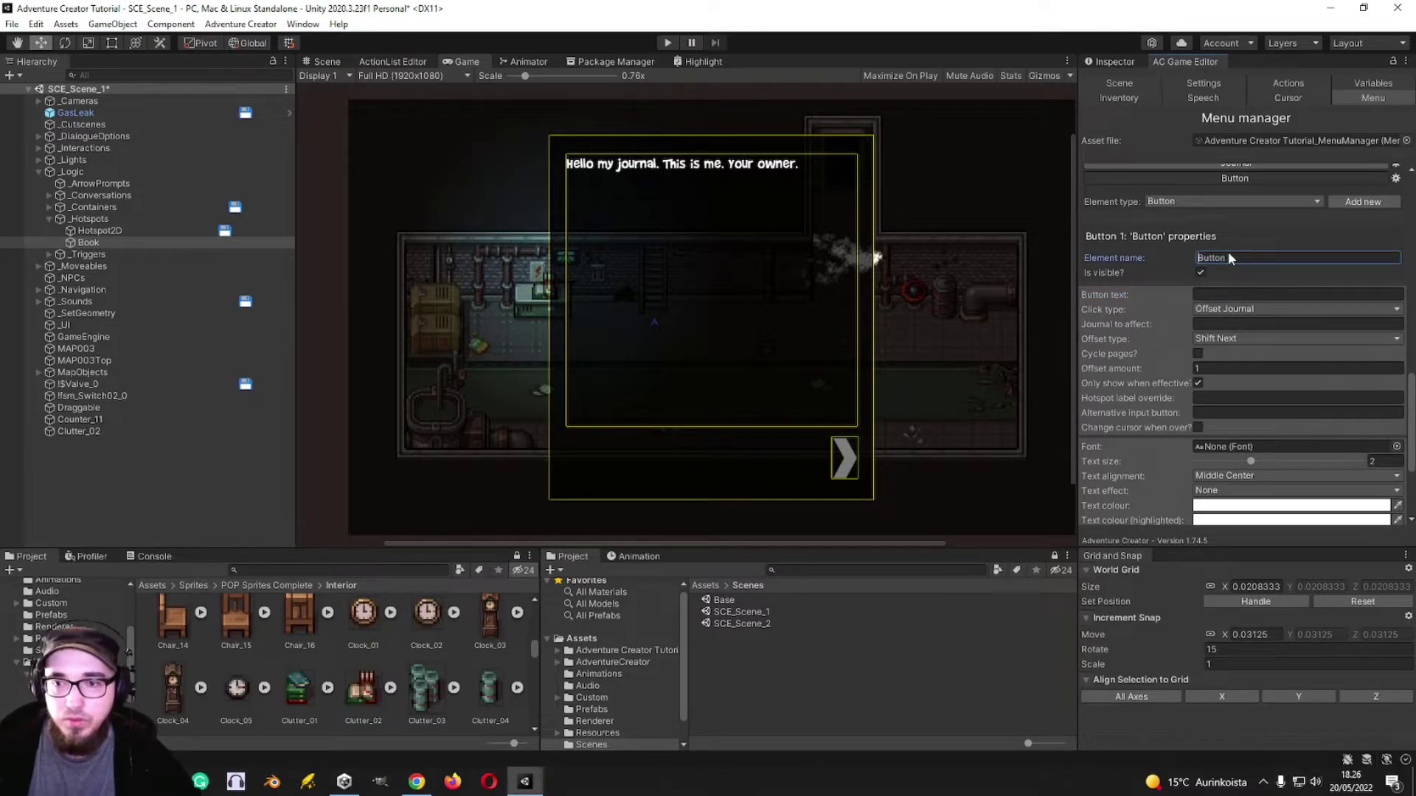
type("Right")
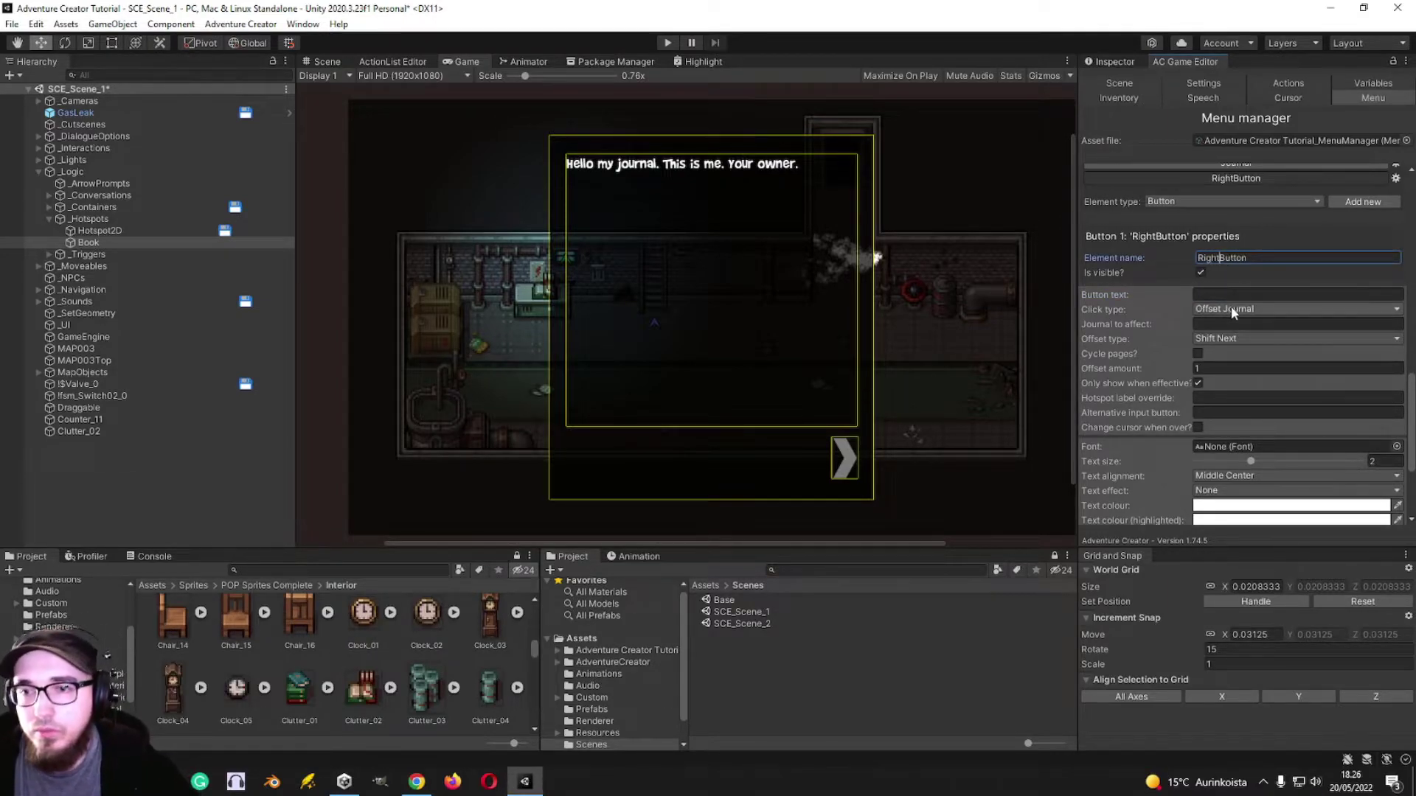
key("Tab")
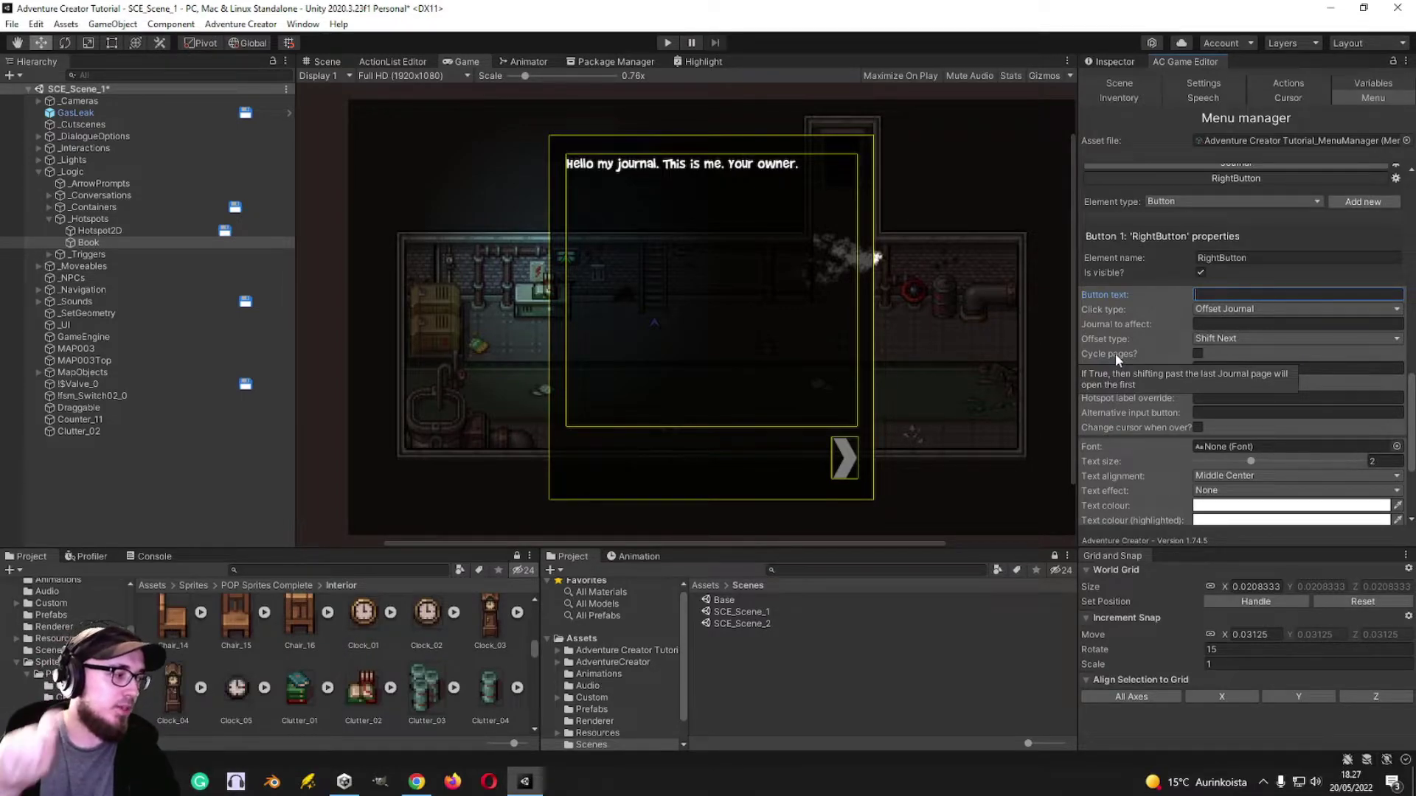
- Set RightButton's Journal to affect to the Journal element
scroll(1147, 302, "up", 3)
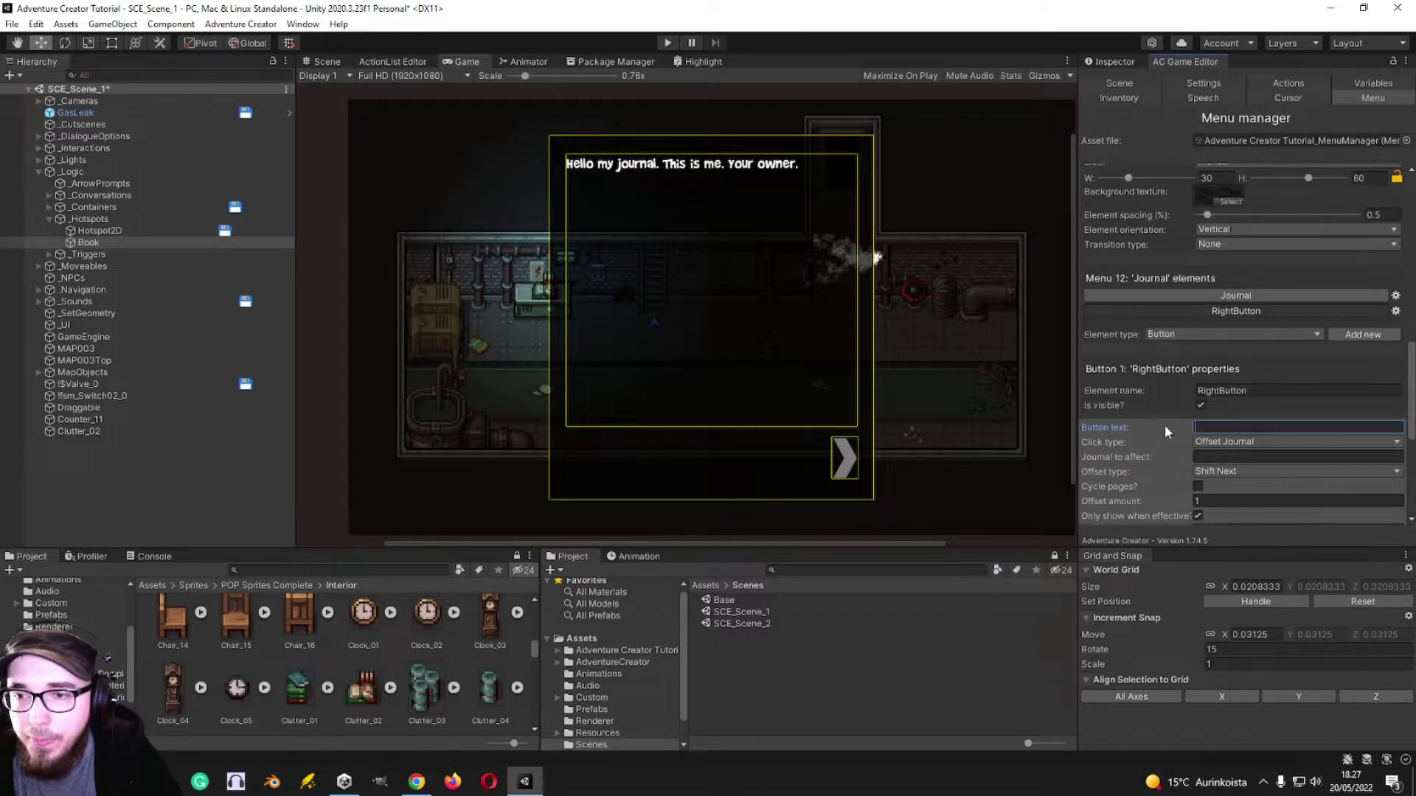
left_click(1230, 413)
type("Jo")
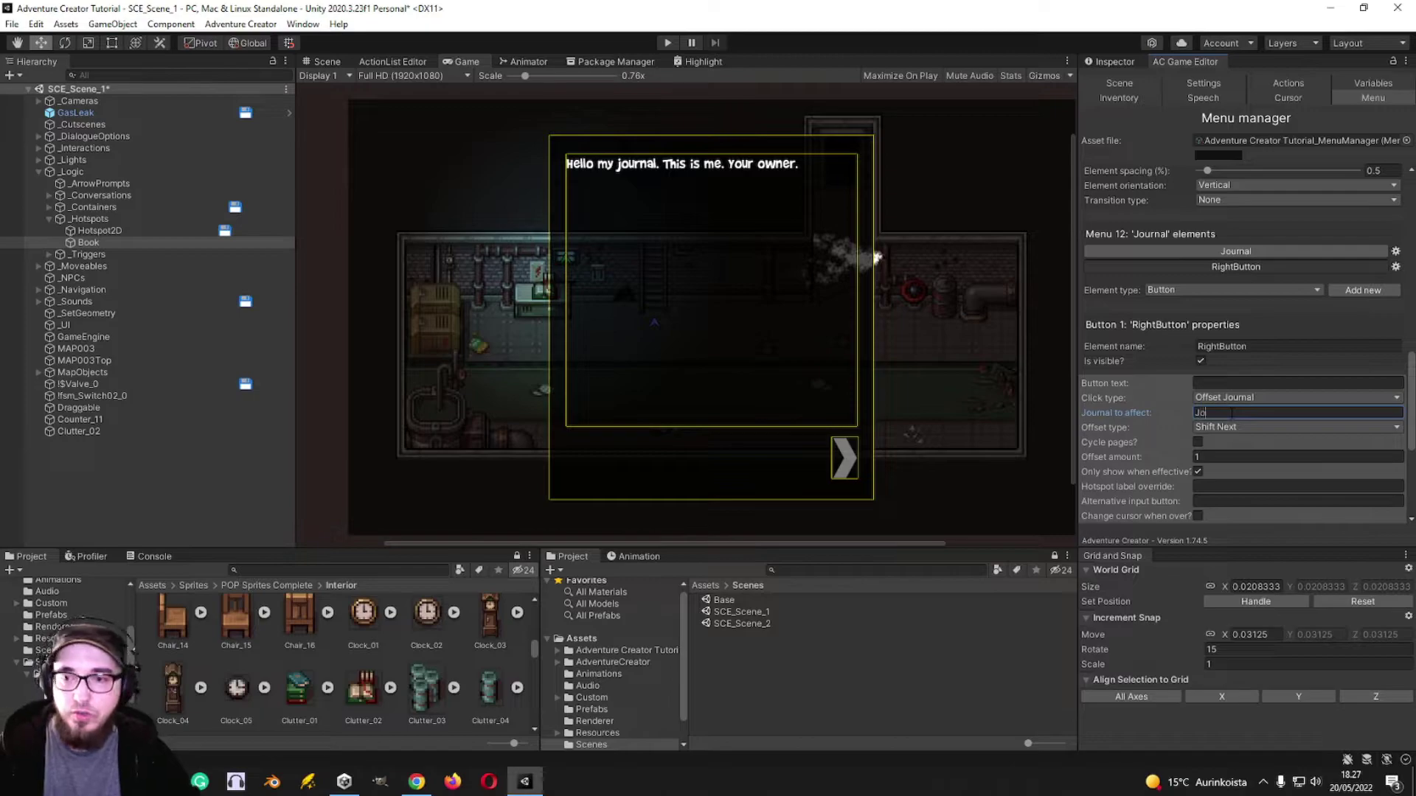
type("urnal")
scroll(1164, 374, "down", 3)
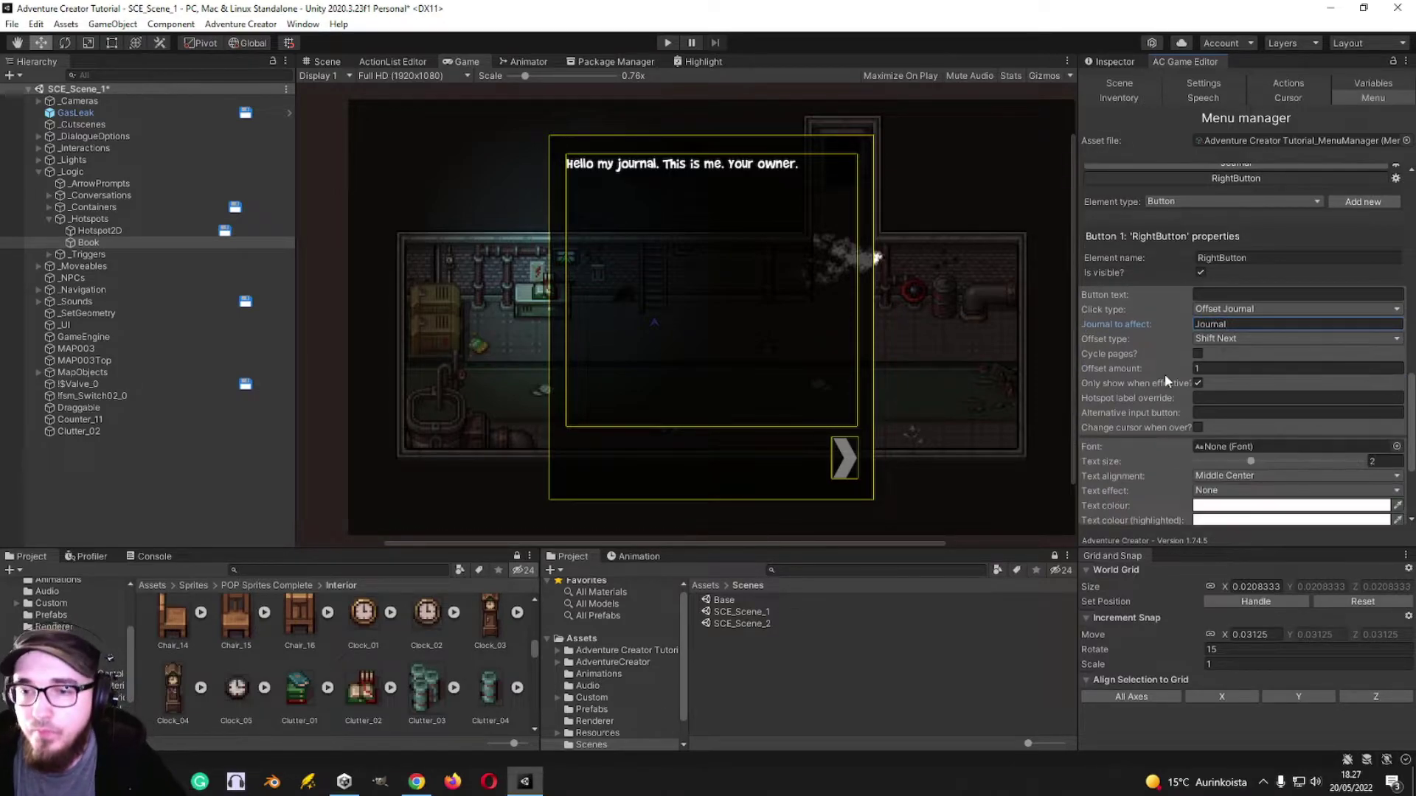
scroll(1156, 379, "down", 2)
scroll(1147, 391, "up", 2)
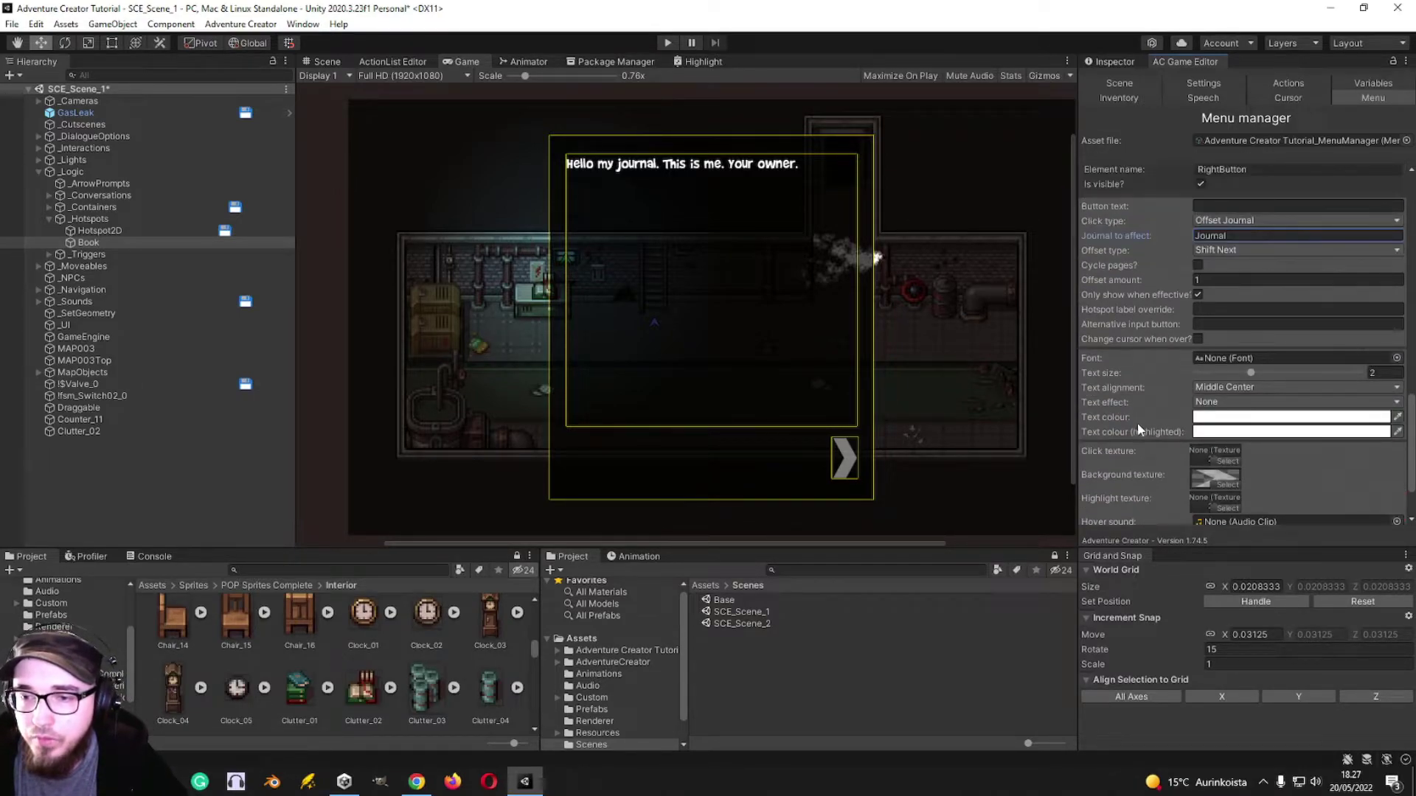
scroll(1144, 413, "down", 2)
- Set RightButton's click sound to Button_Click, previewing the clip in VLC
left_click(1396, 449)
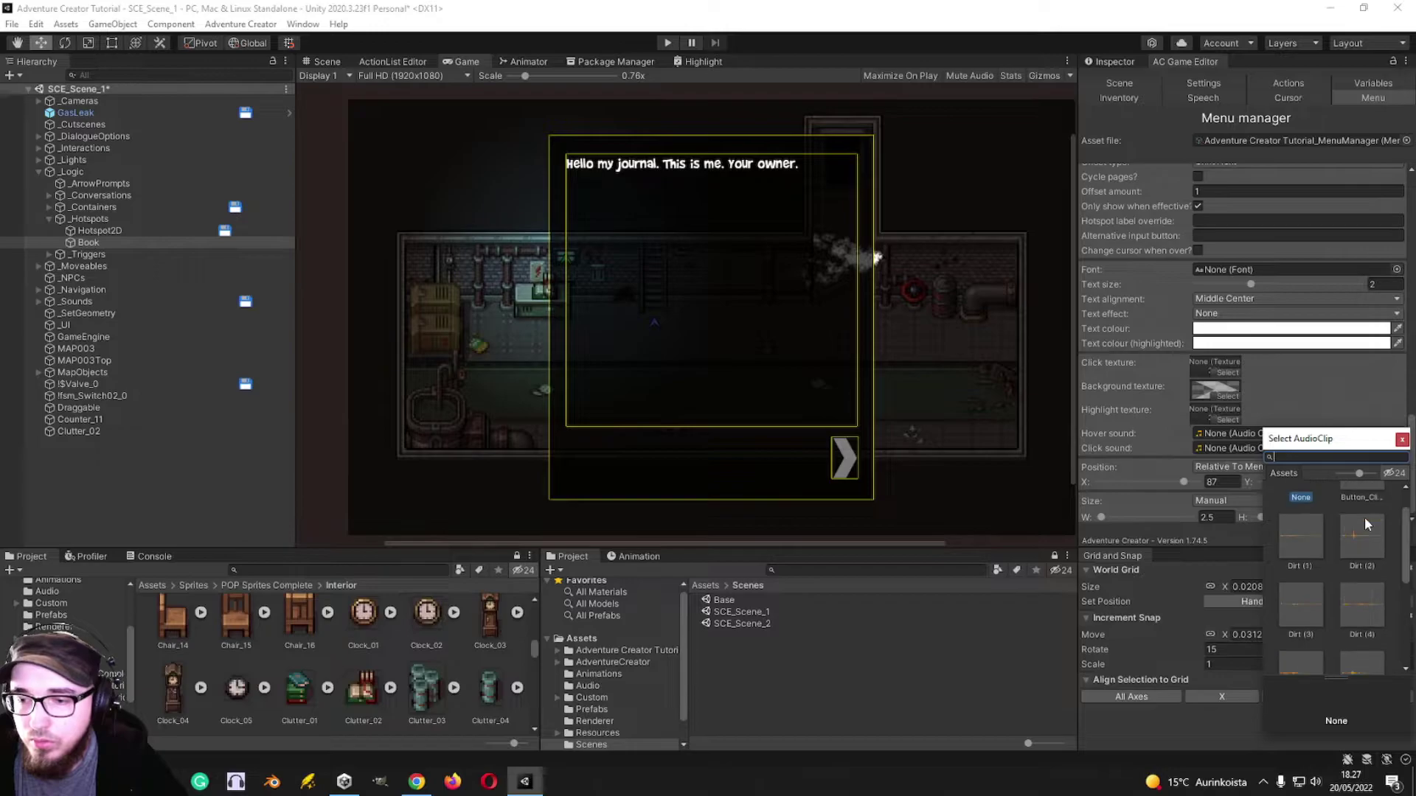
left_click(1364, 517)
double_click(1247, 448)
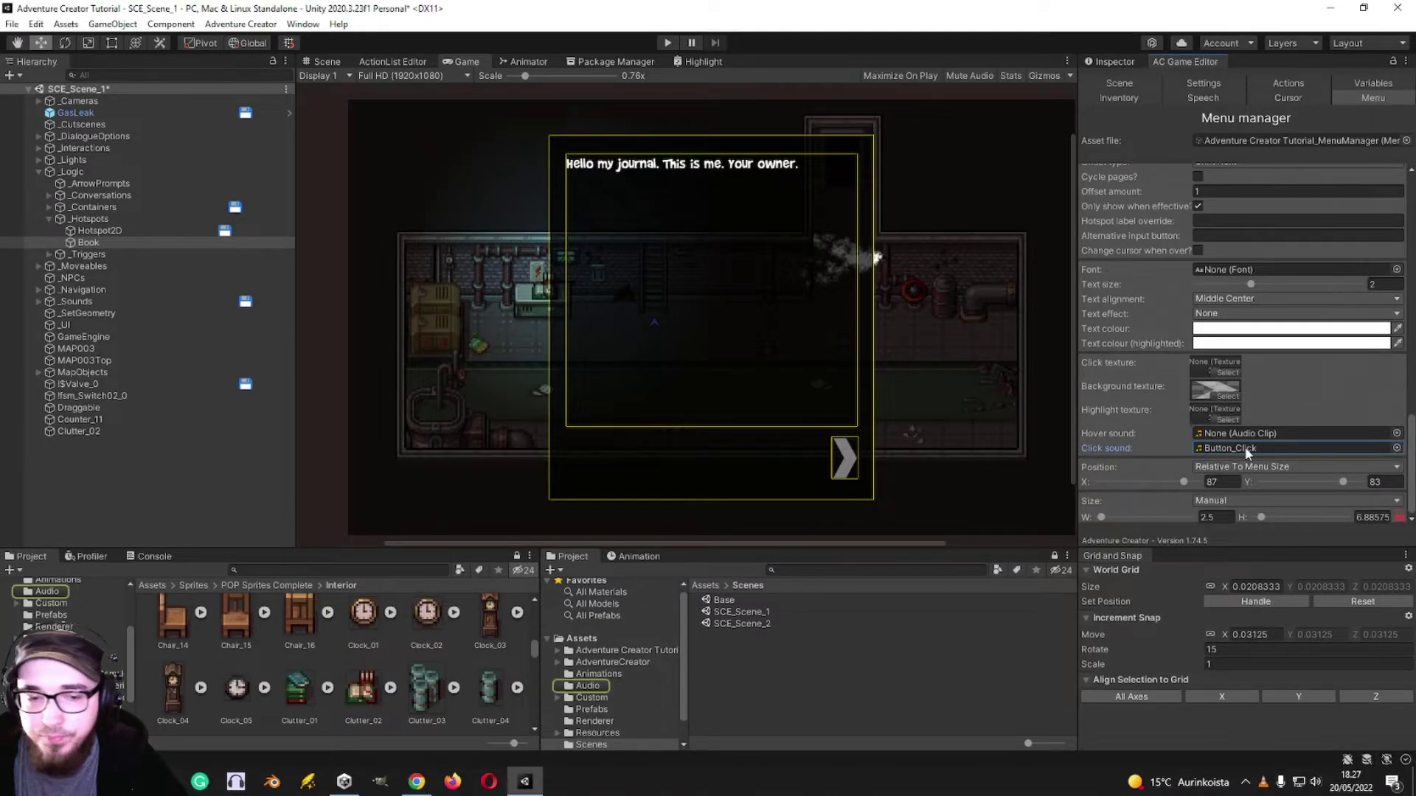
left_click(561, 782)
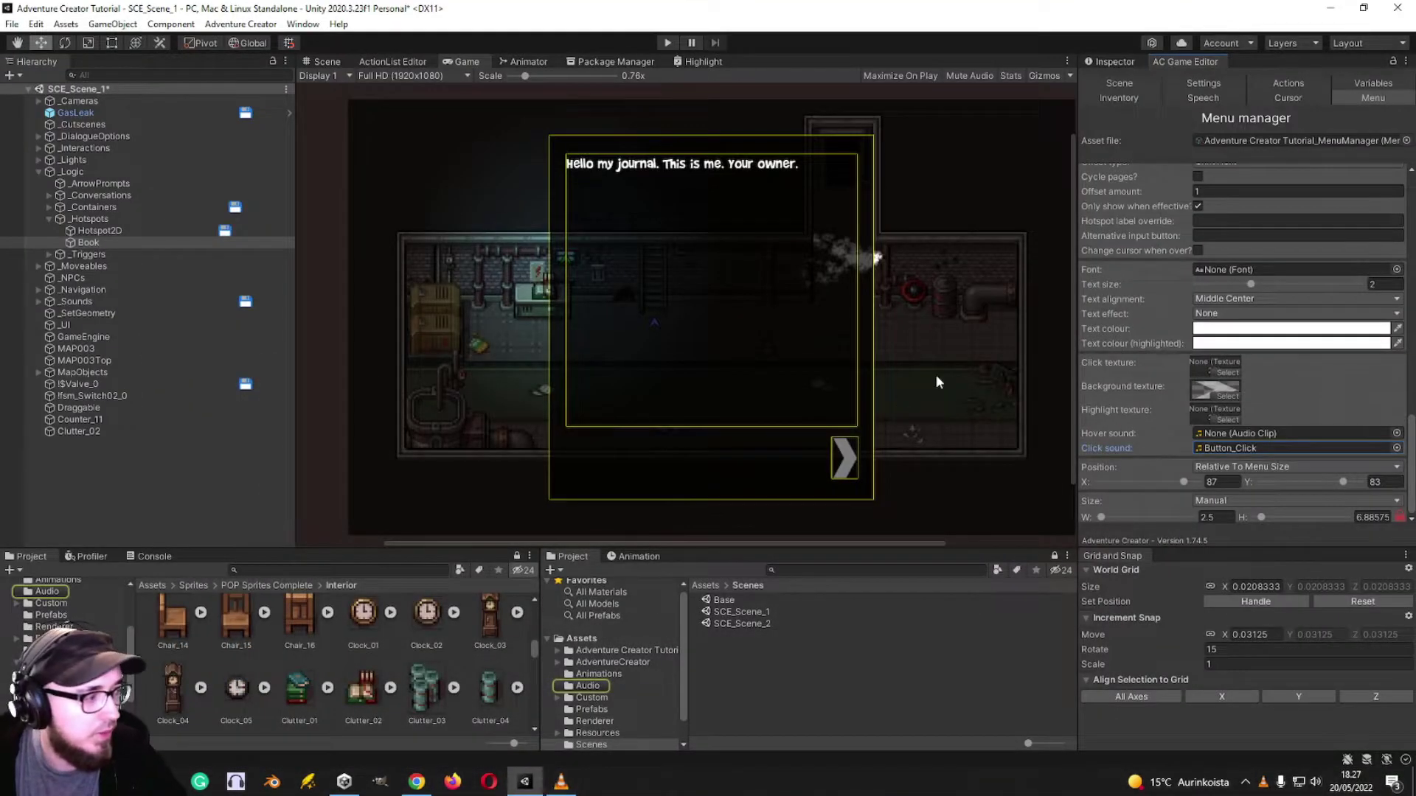
scroll(1142, 345, "up", 8)
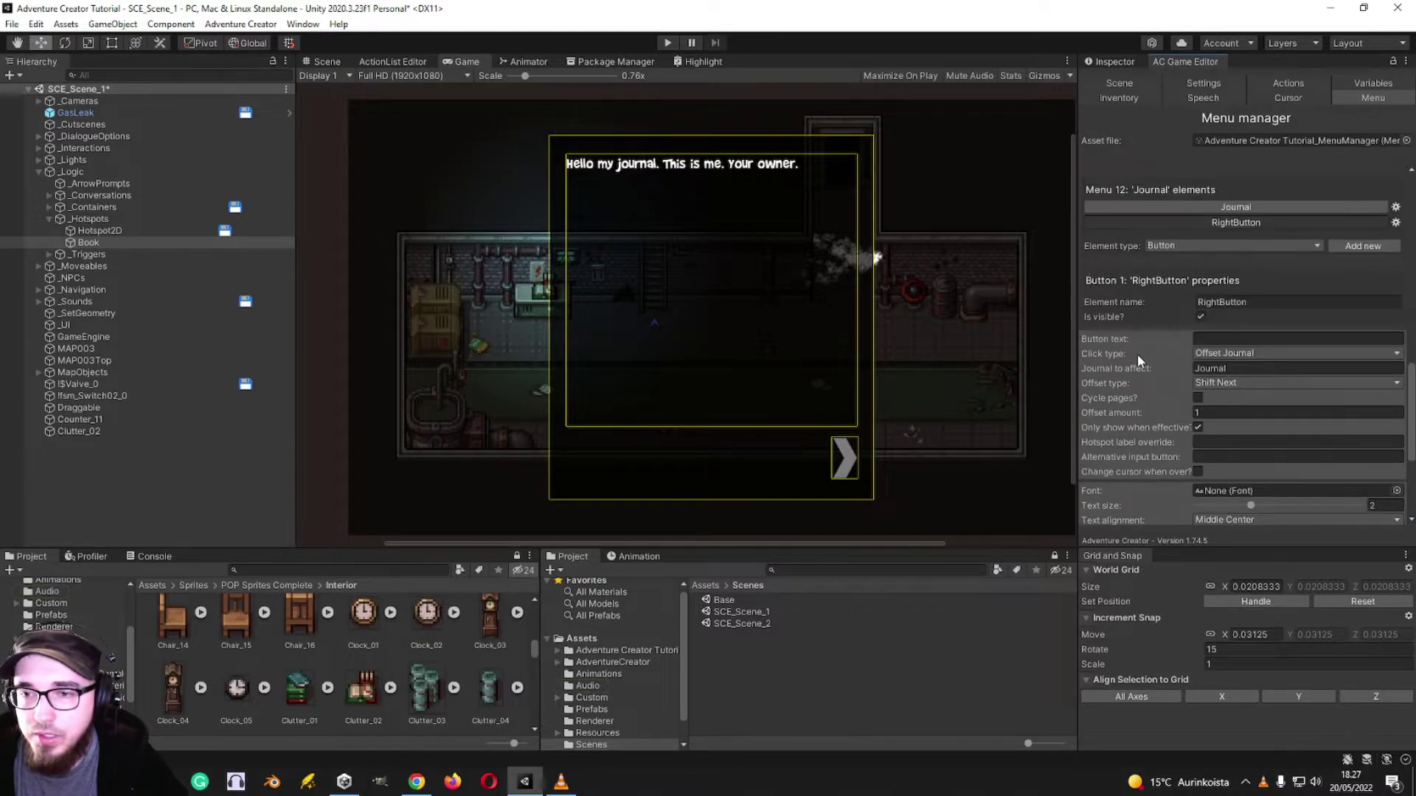
- Duplicate the RightButton element with Copy and Paste after
left_click(1396, 311)
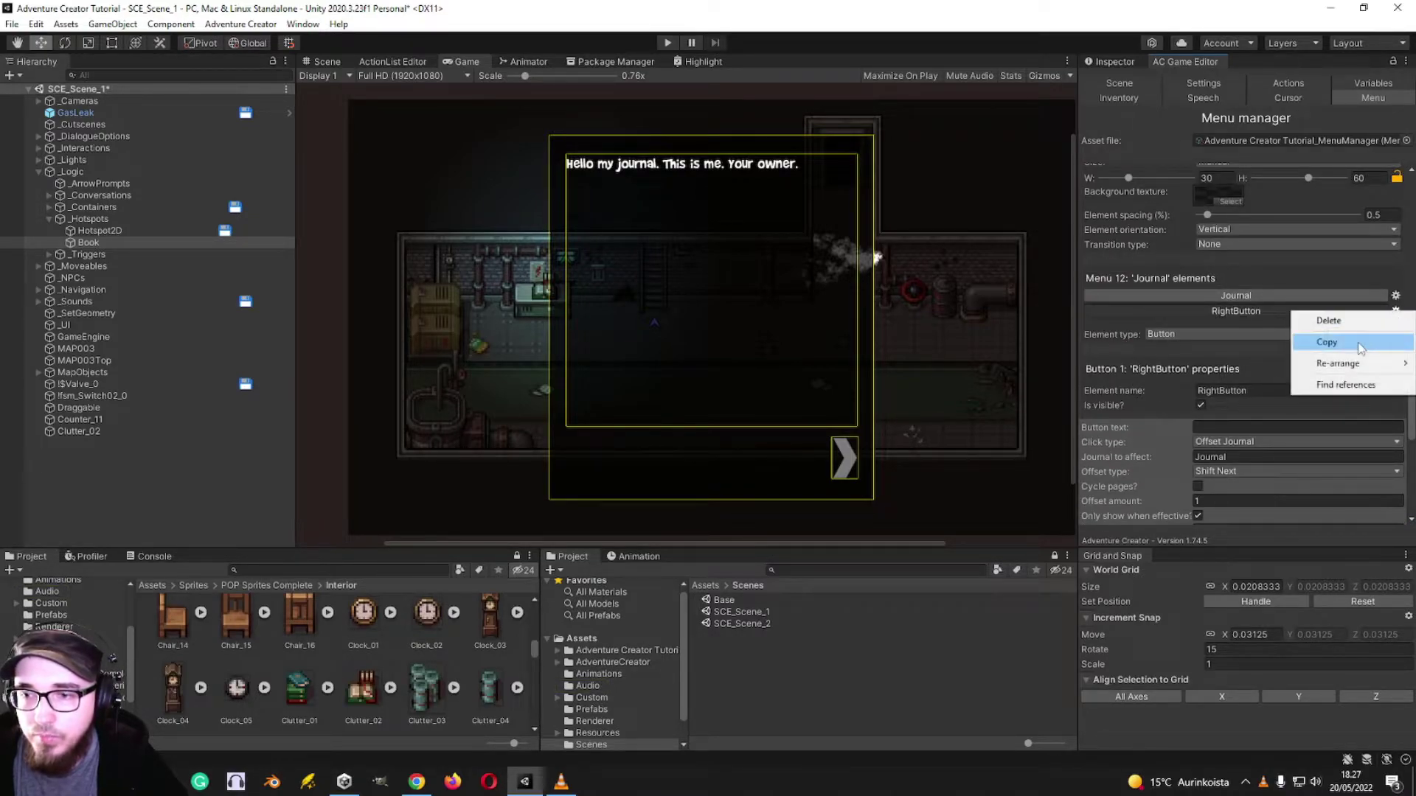
left_click(1399, 320)
left_click(1396, 311)
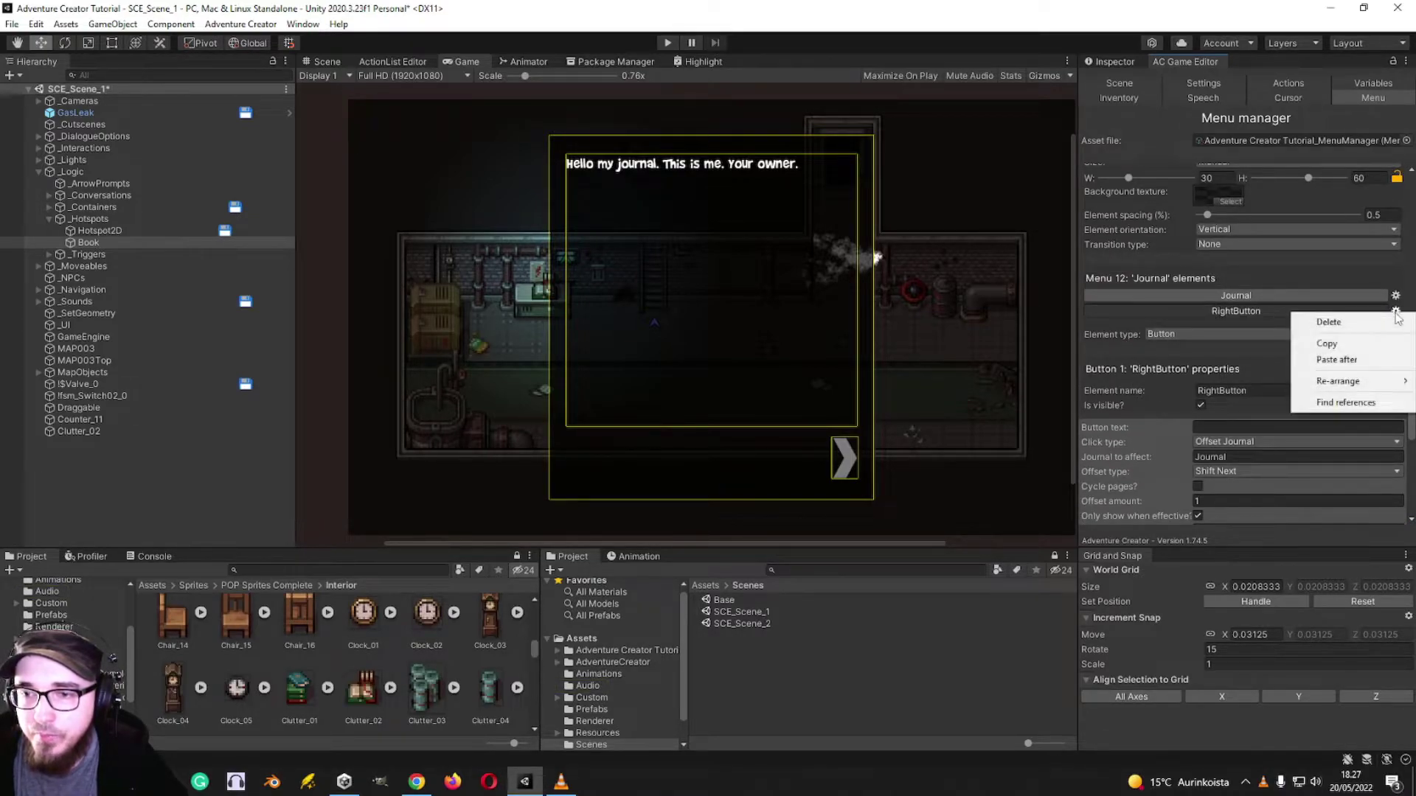
left_click(1350, 360)
- Rename the pasted copy's element name to LeftButton
left_click_drag(1277, 363, 1129, 351)
key("BackSpace")
type("Left")
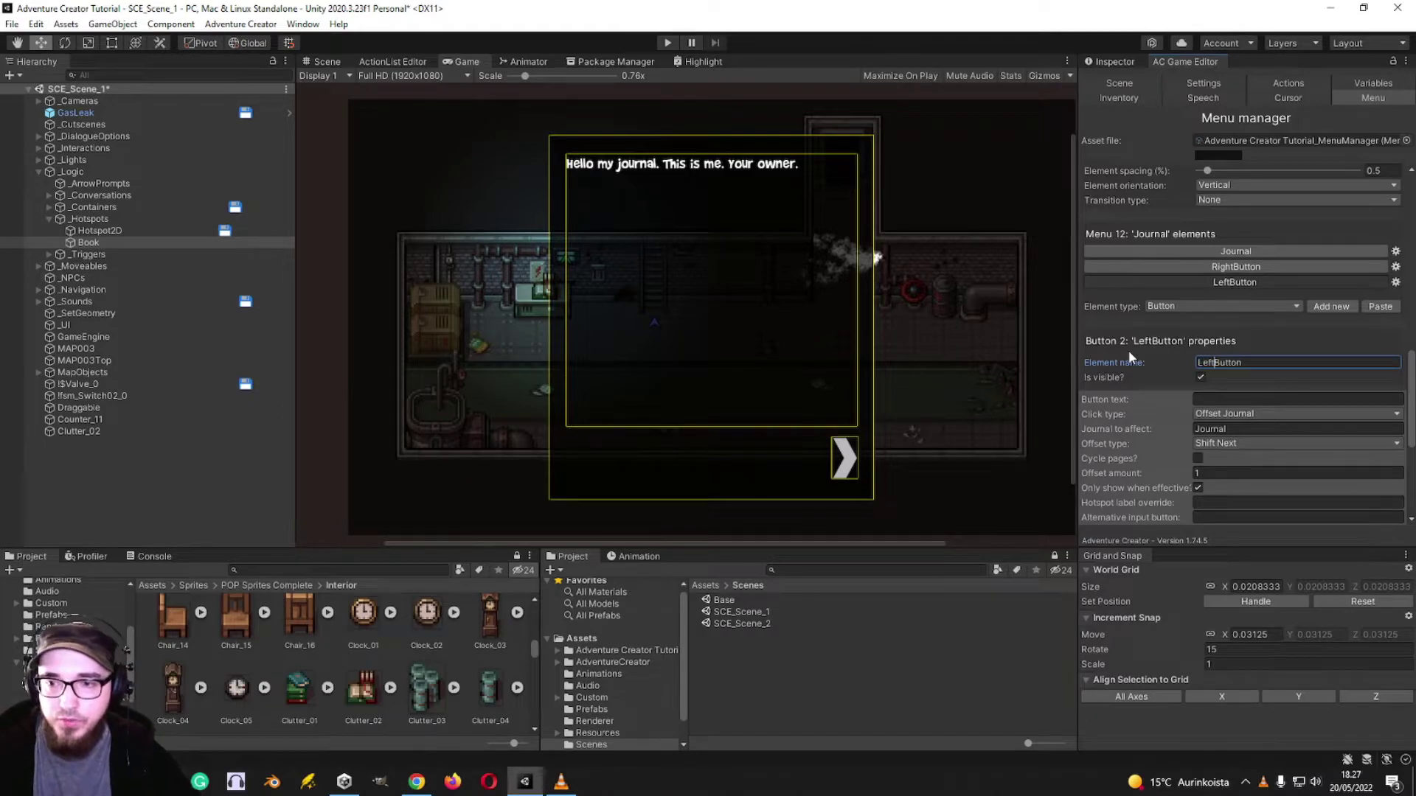
left_click(1272, 363)
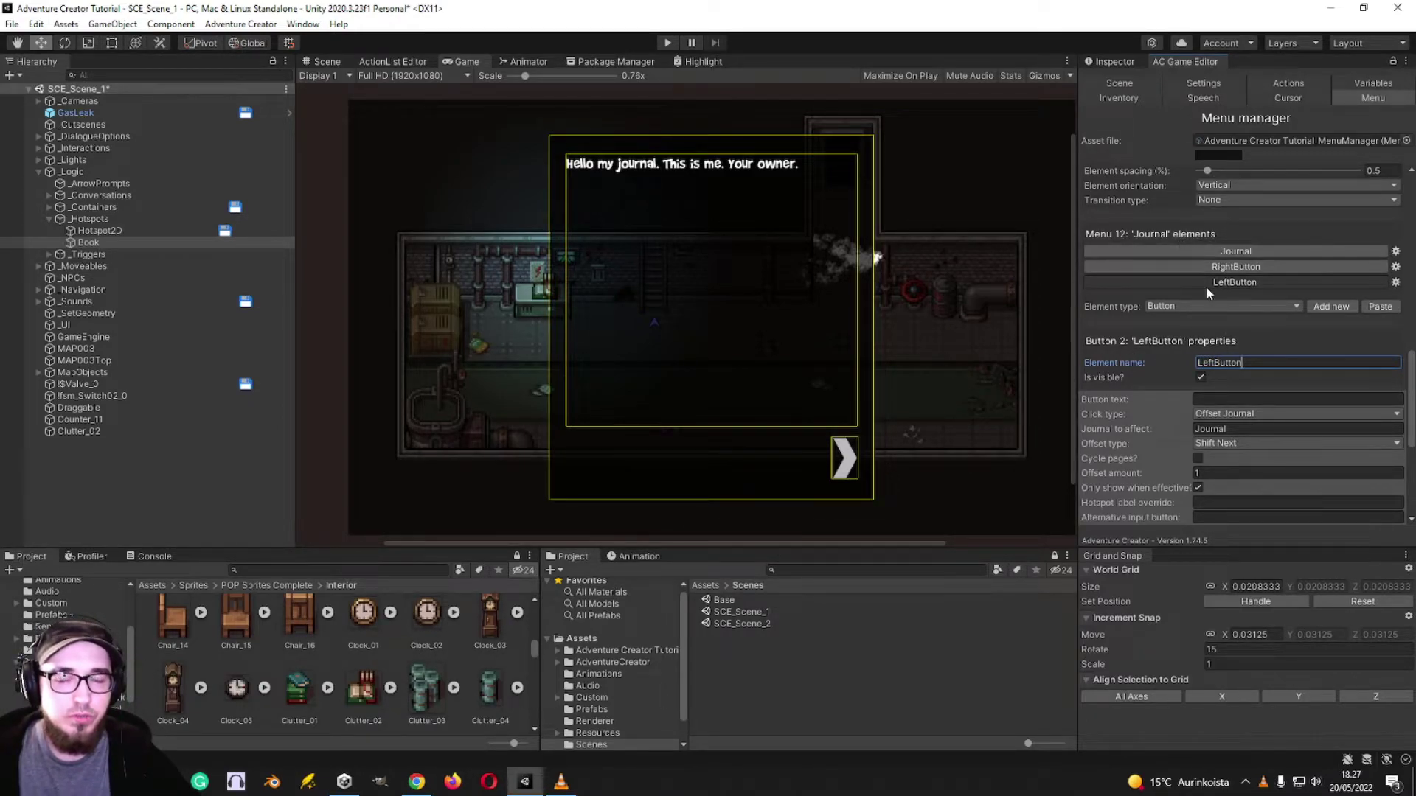
scroll(1202, 295, "up", 2)
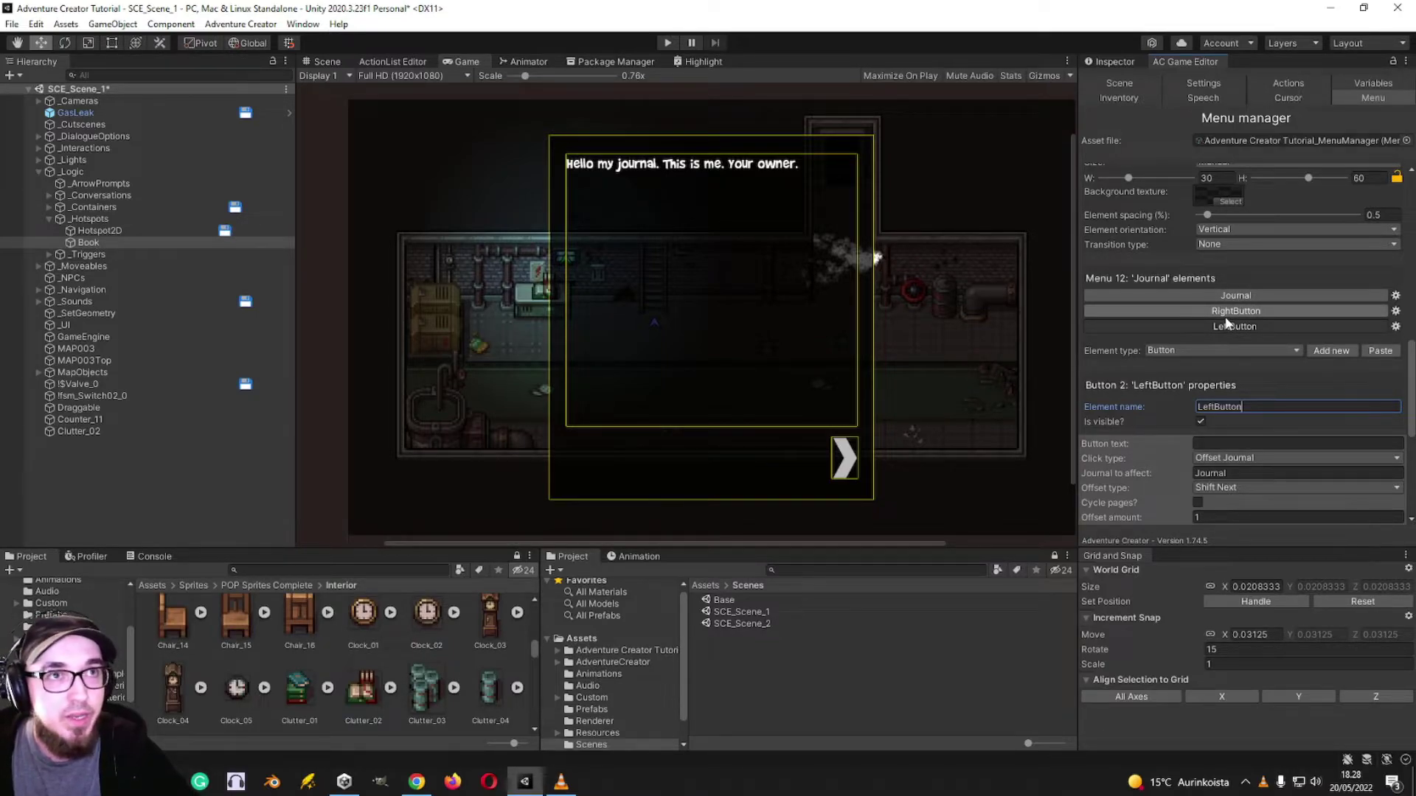
scroll(1165, 398, "down", 6)
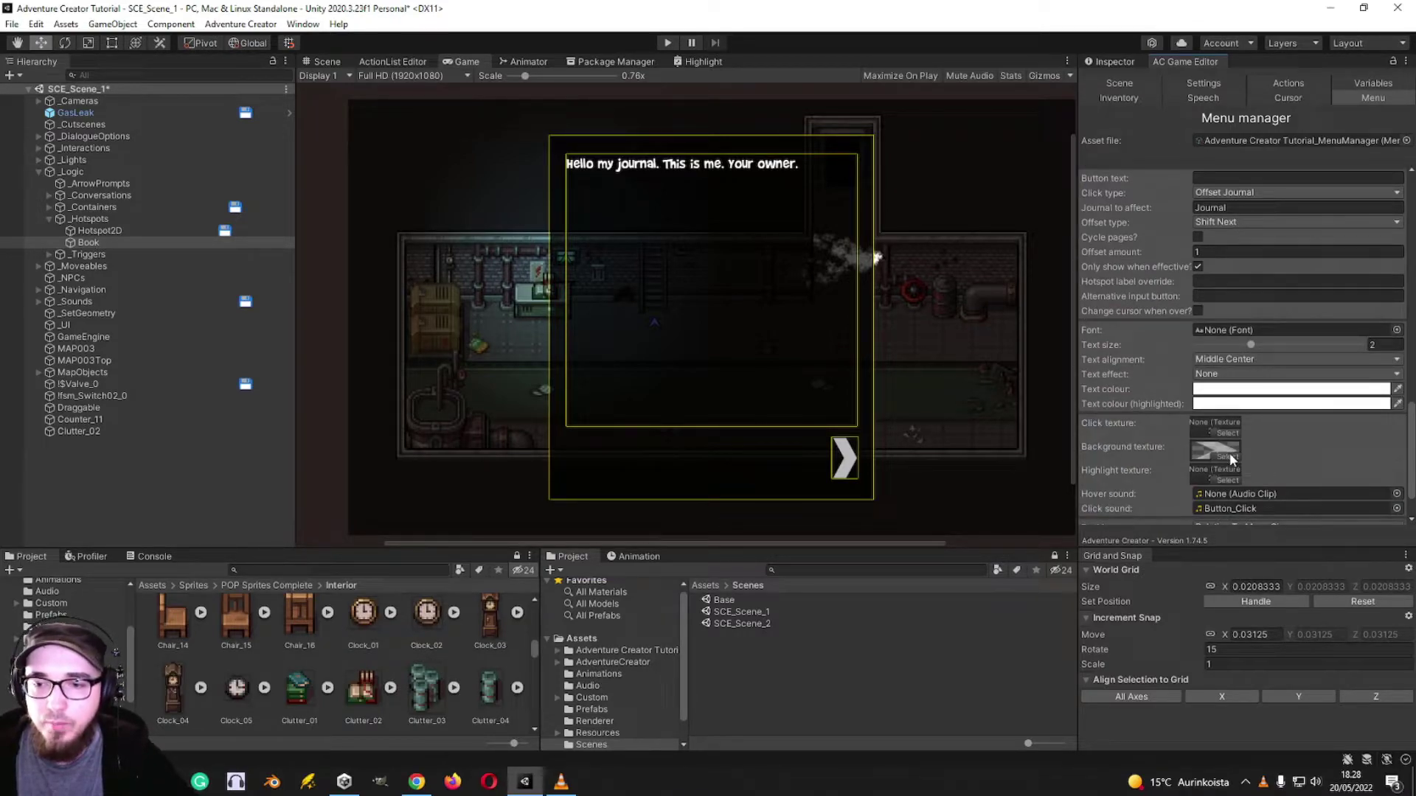
- Give LeftButton the left-arrow background image and set its X position to 5
left_click(1228, 452)
double_click(1331, 657)
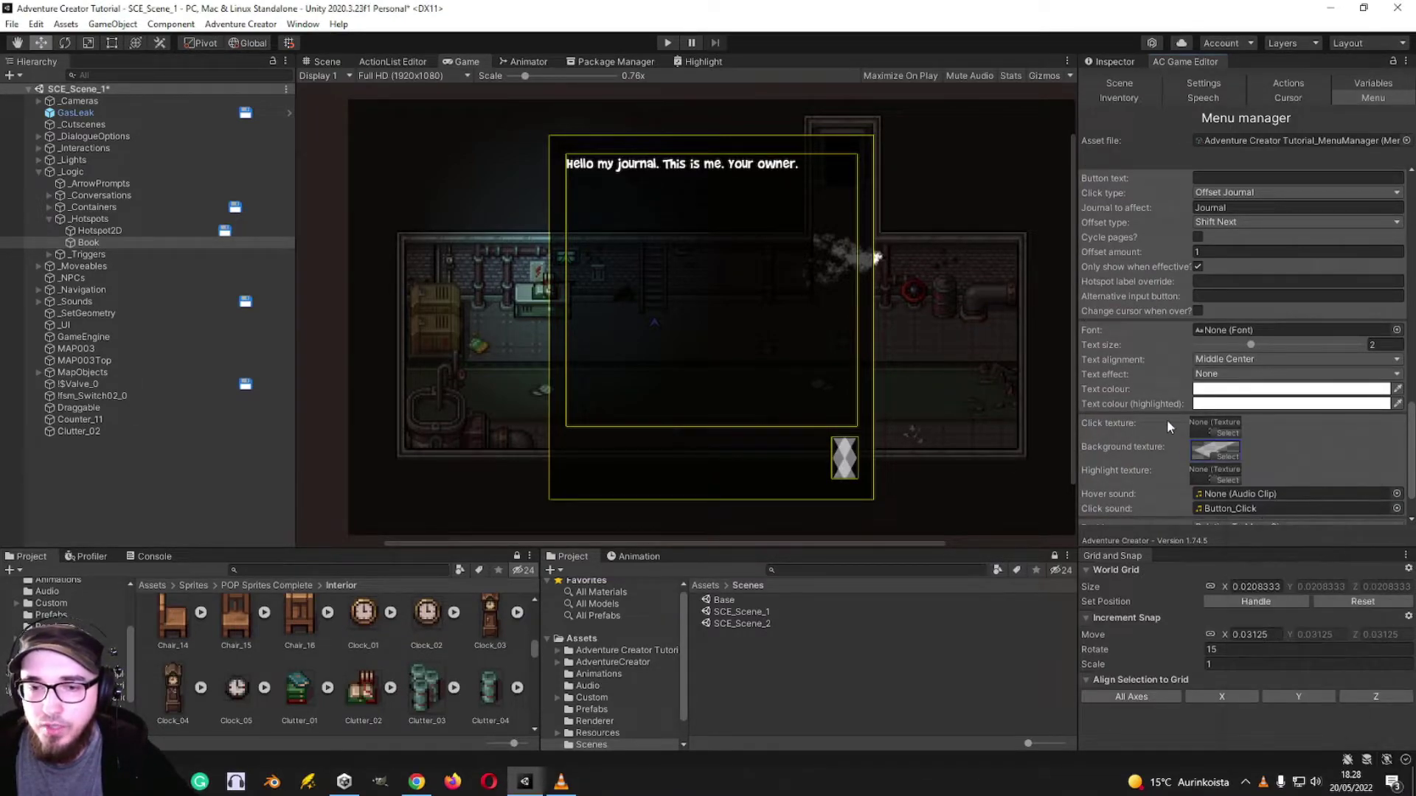
scroll(1163, 429, "down", 2)
left_click_drag(1183, 484, 1104, 487)
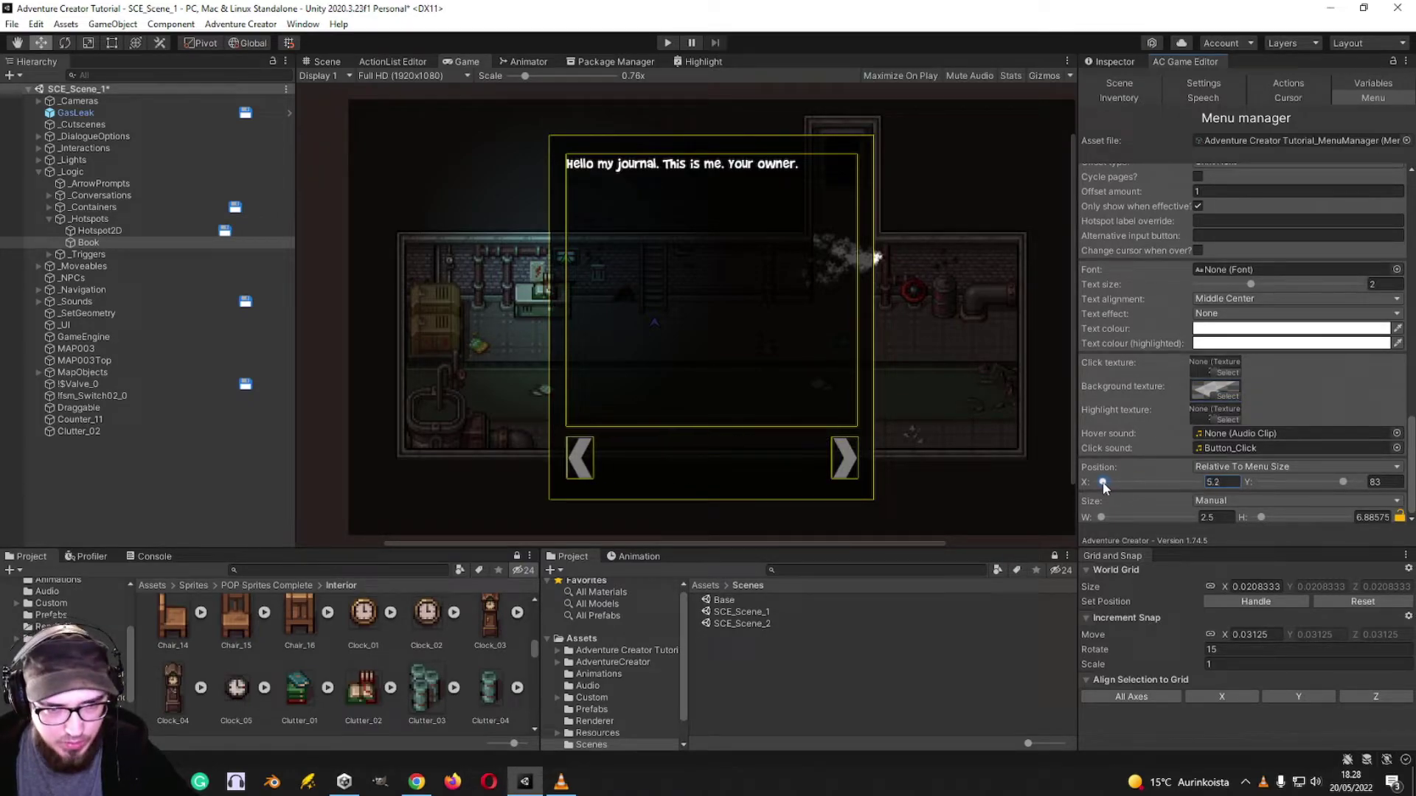
left_click(1216, 484)
type("5")
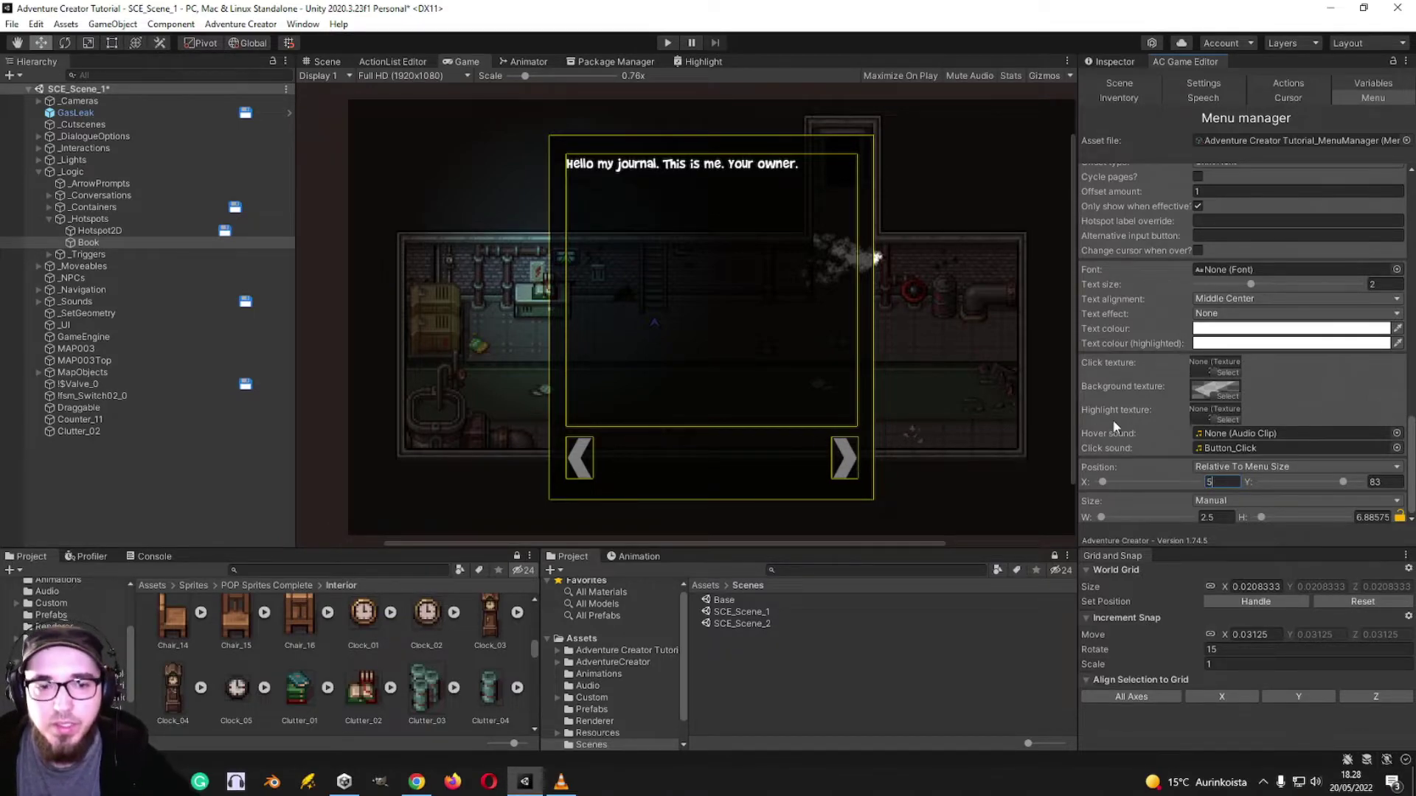
- Set LeftButton's offset type to Shift Previous
scroll(1134, 388, "up", 3)
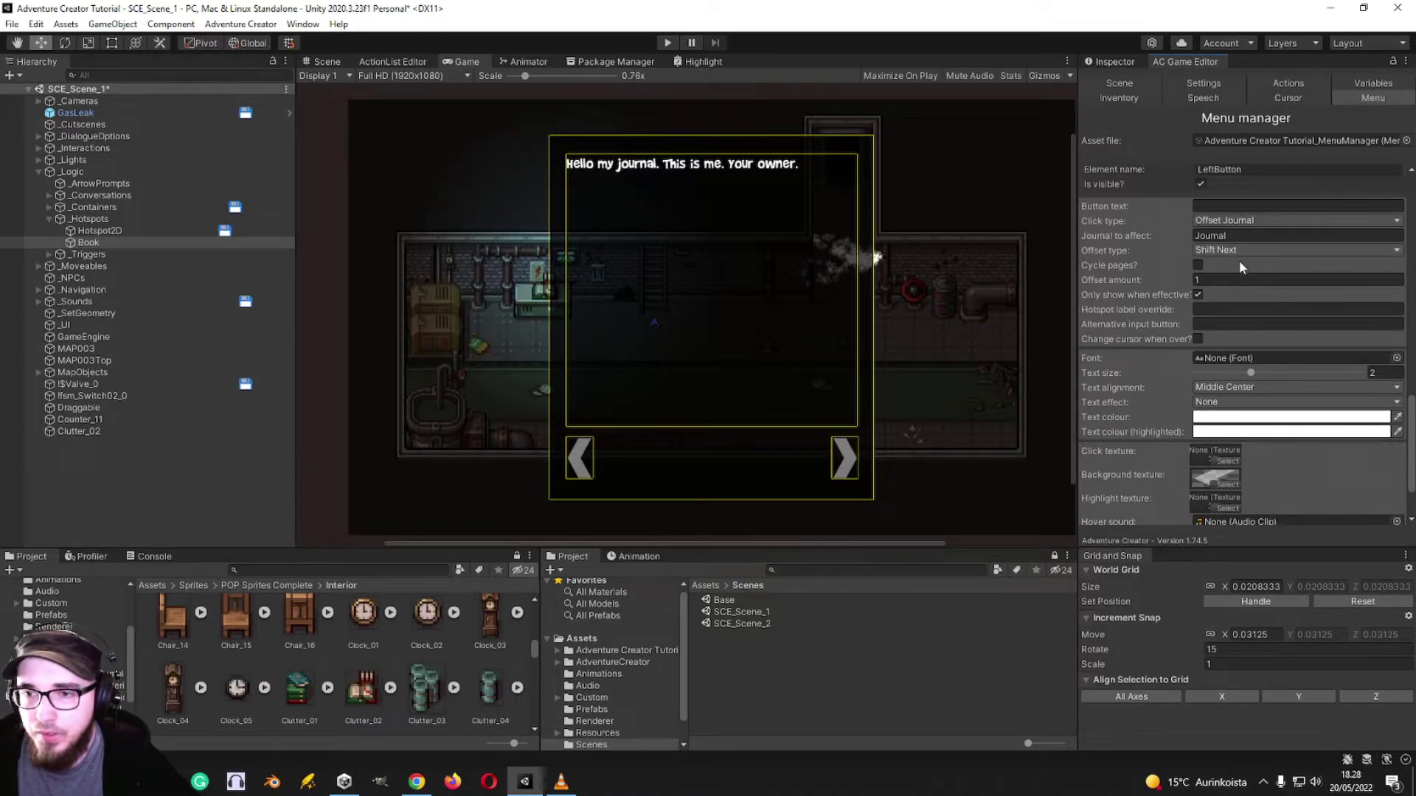
left_click(1242, 252)
left_click(1245, 267)
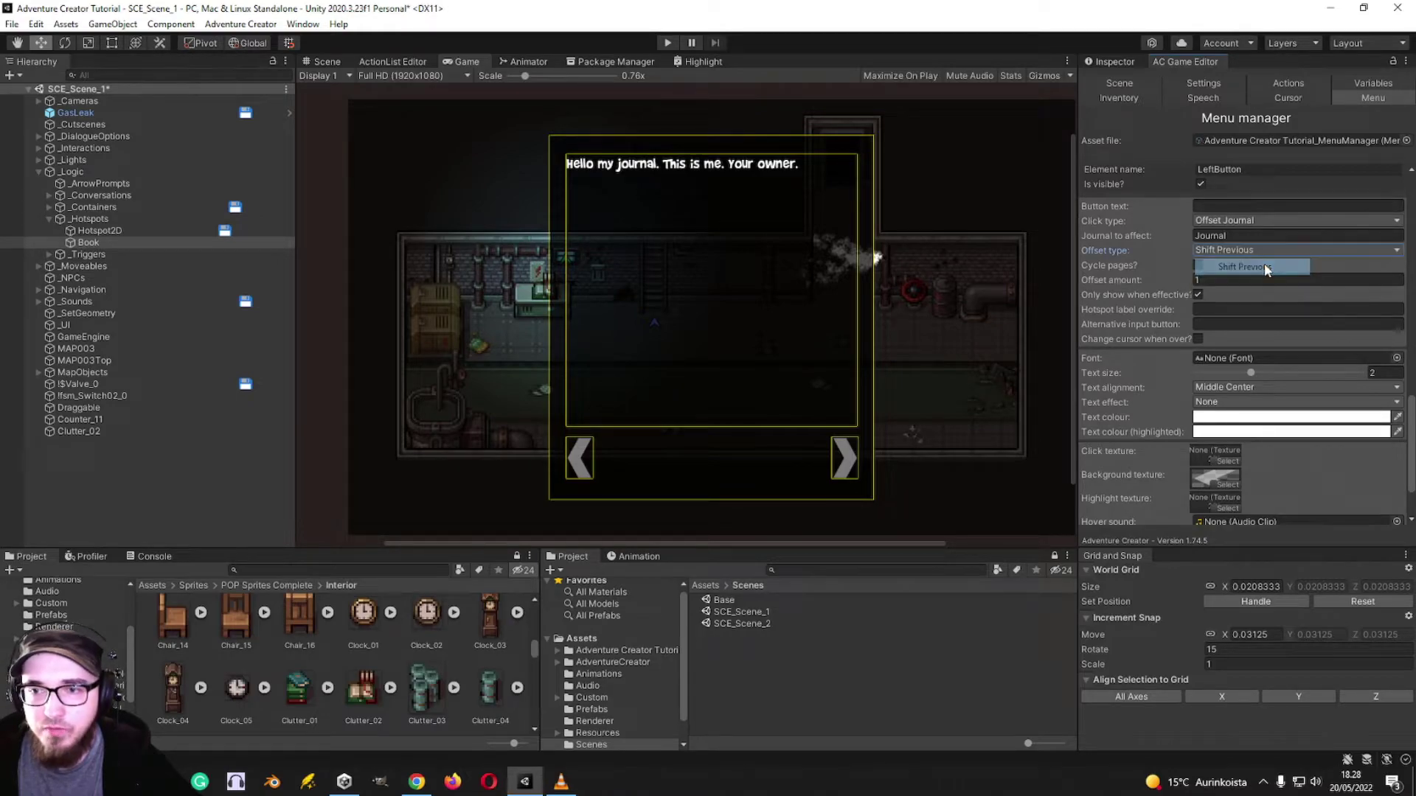
scroll(1136, 330, "up", 3)
- Delete the Journal element's third and second pages, leaving only page one
scroll(1150, 368, "up", 3)
left_click(1189, 228)
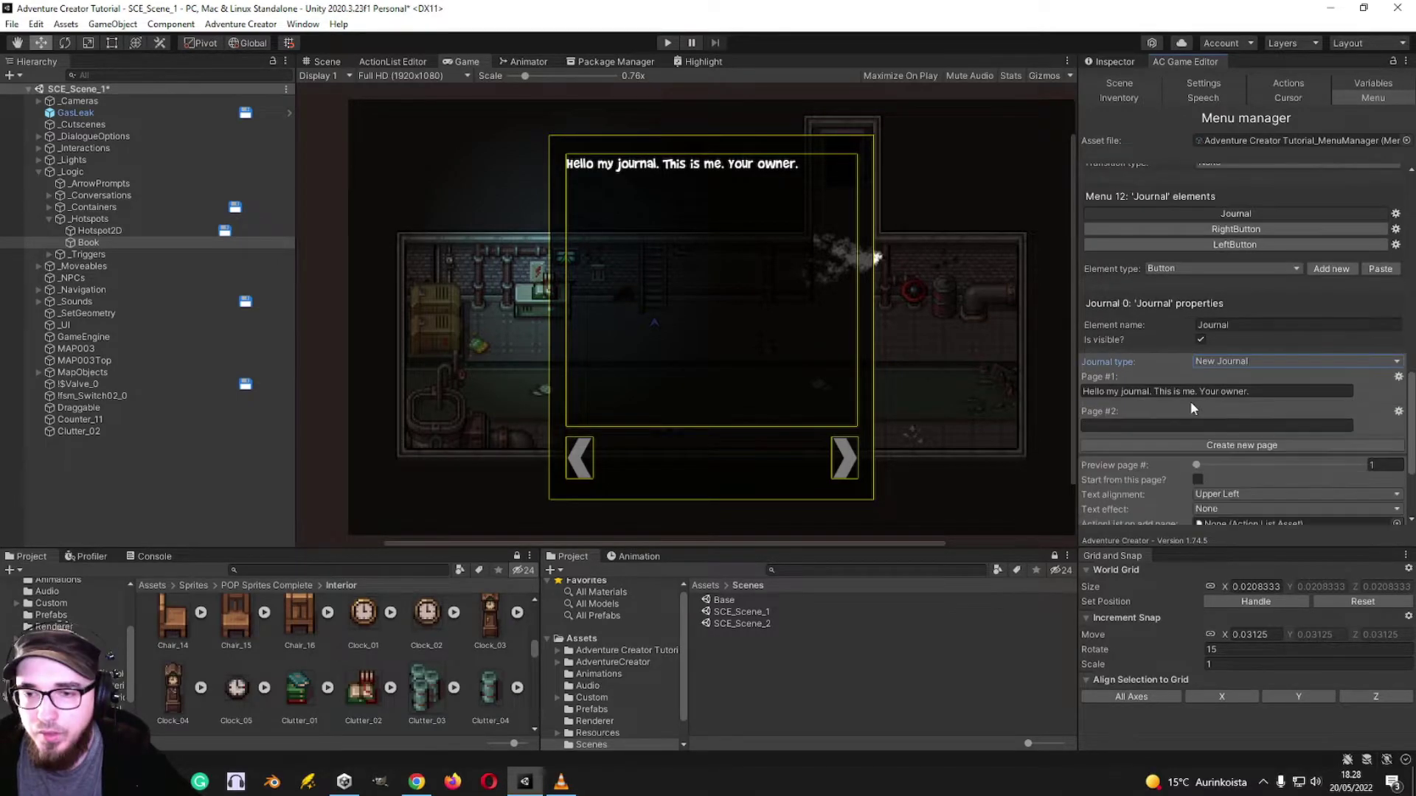
scroll(1169, 349, "down", 2)
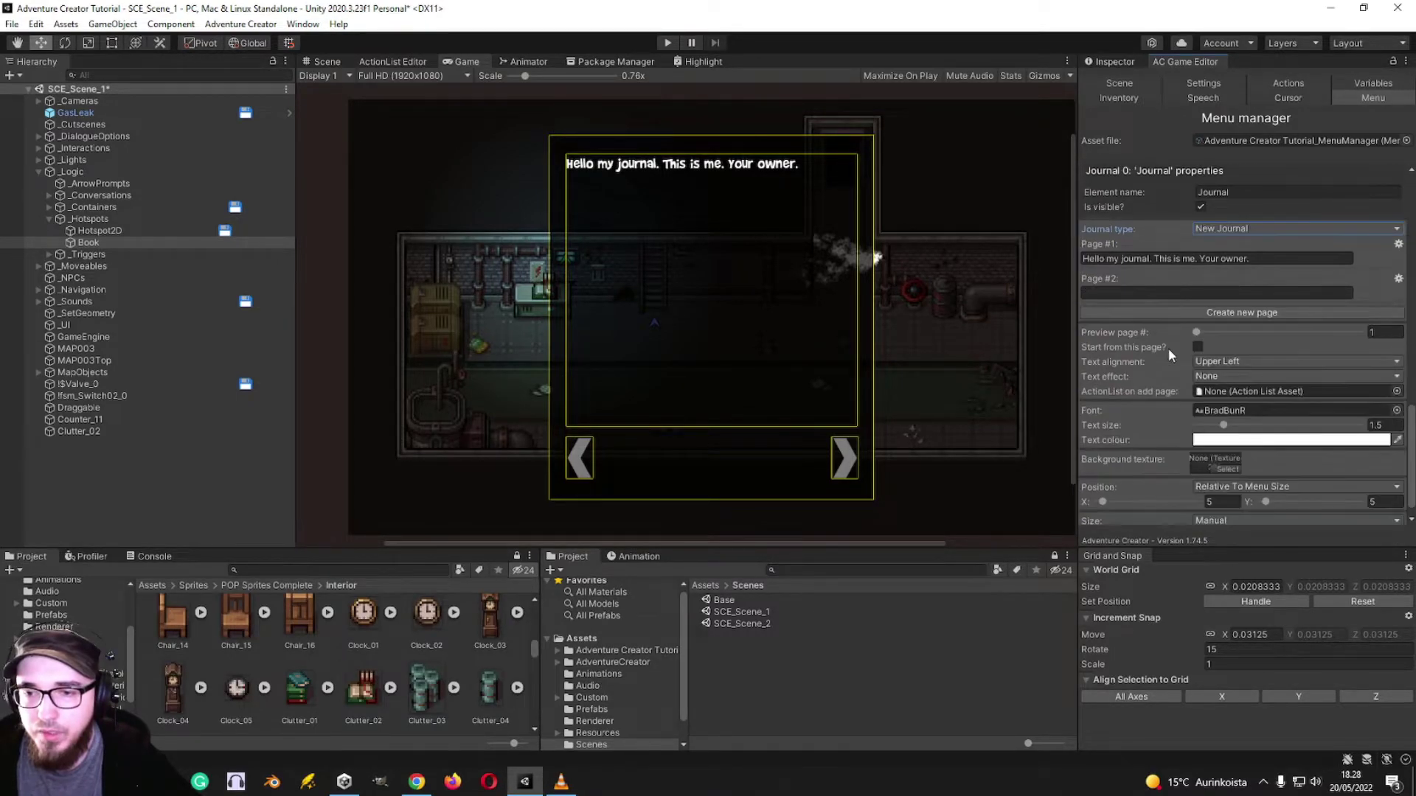
left_click(1264, 312)
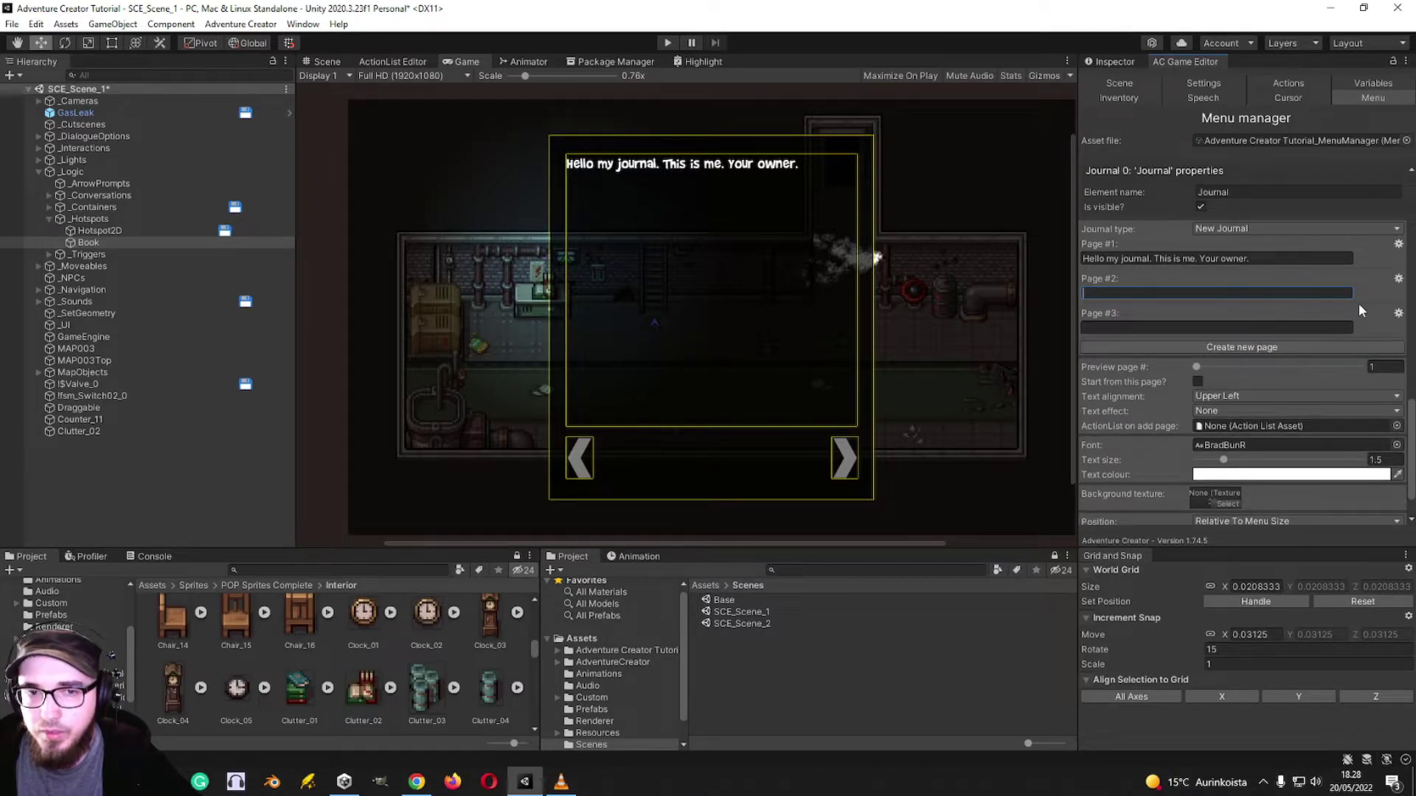
left_click(1398, 313)
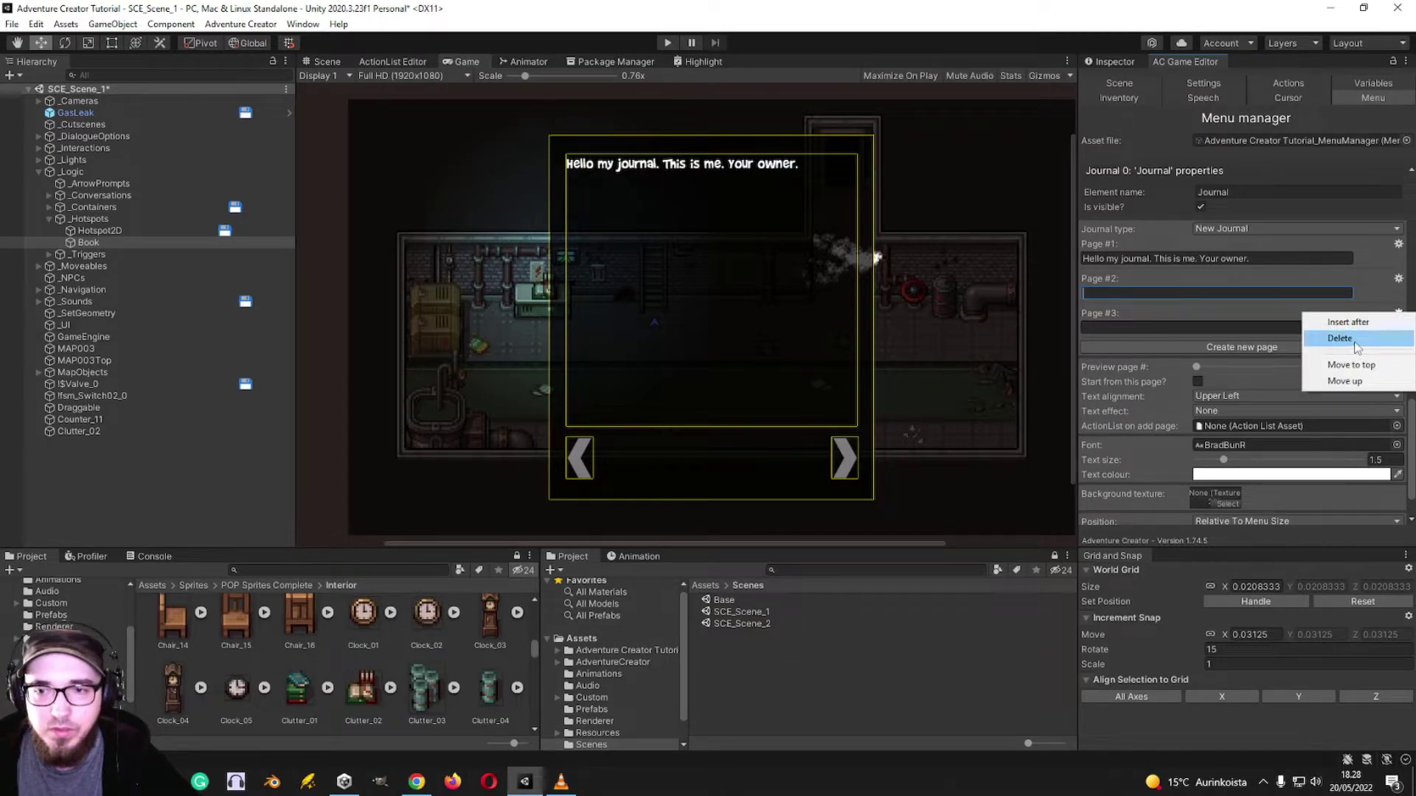
left_click(1356, 349)
left_click(1398, 278)
left_click(1364, 306)
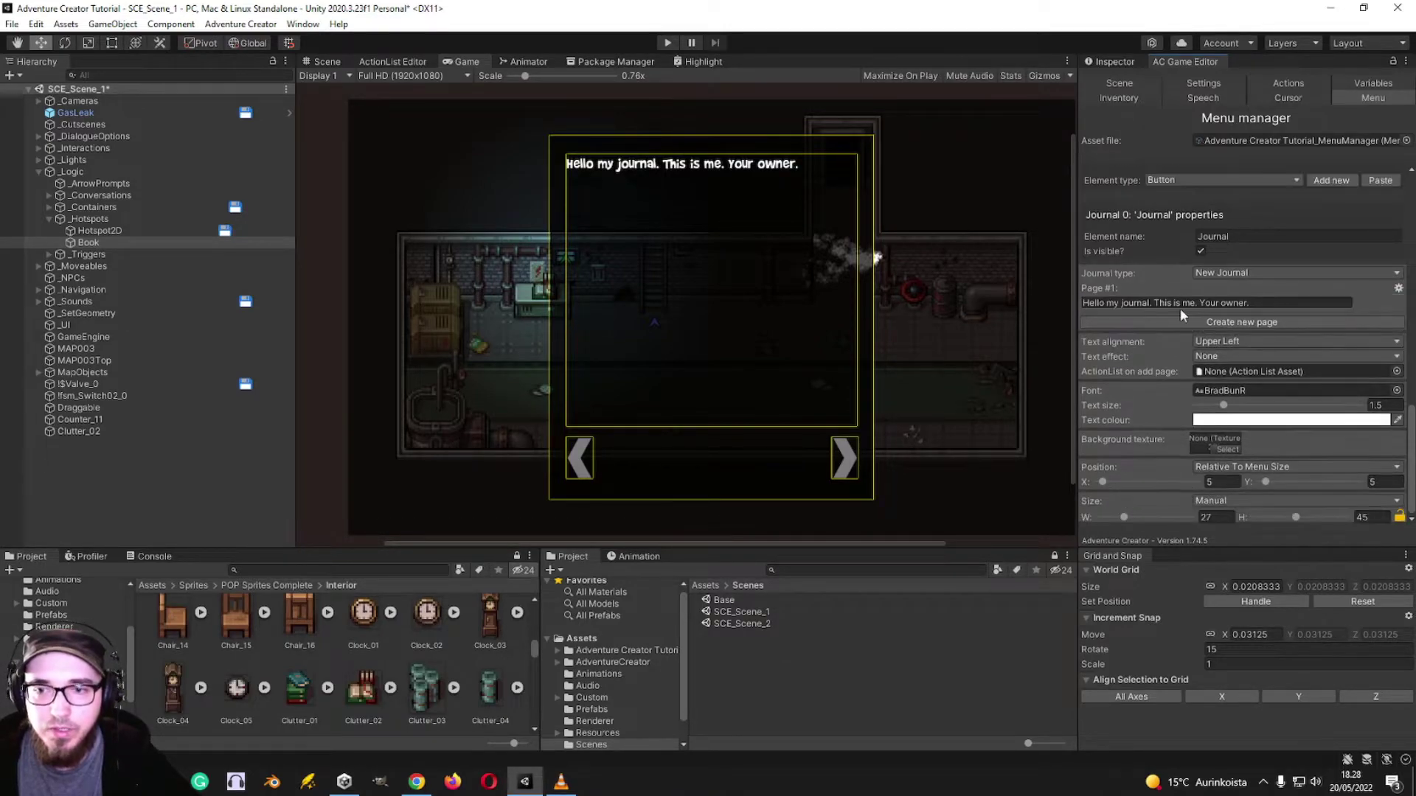
scroll(1177, 325, "up", 5)
scroll(1167, 337, "down", 3)
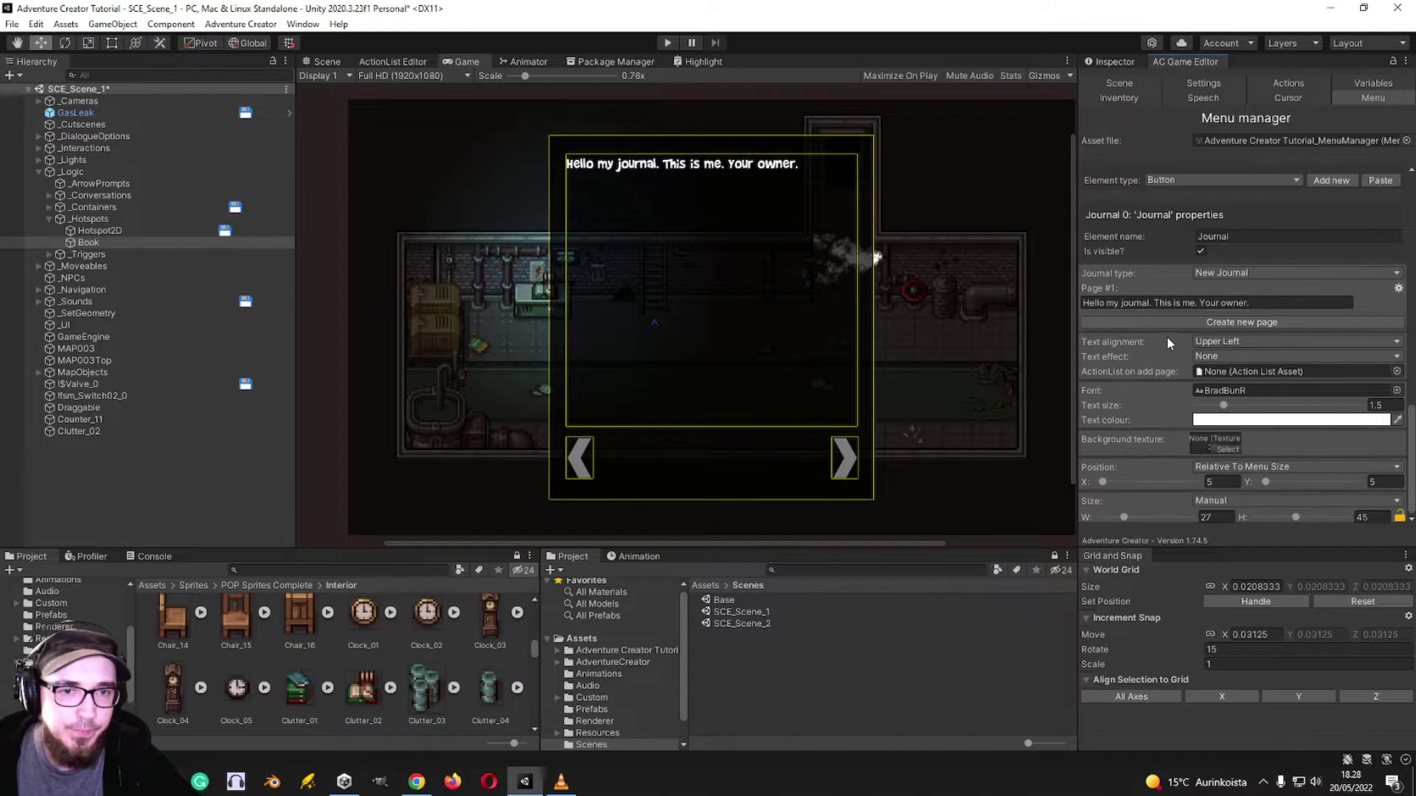
scroll(1168, 336, "up", 3)
scroll(1168, 336, "down", 3)
scroll(1161, 360, "up", 3)
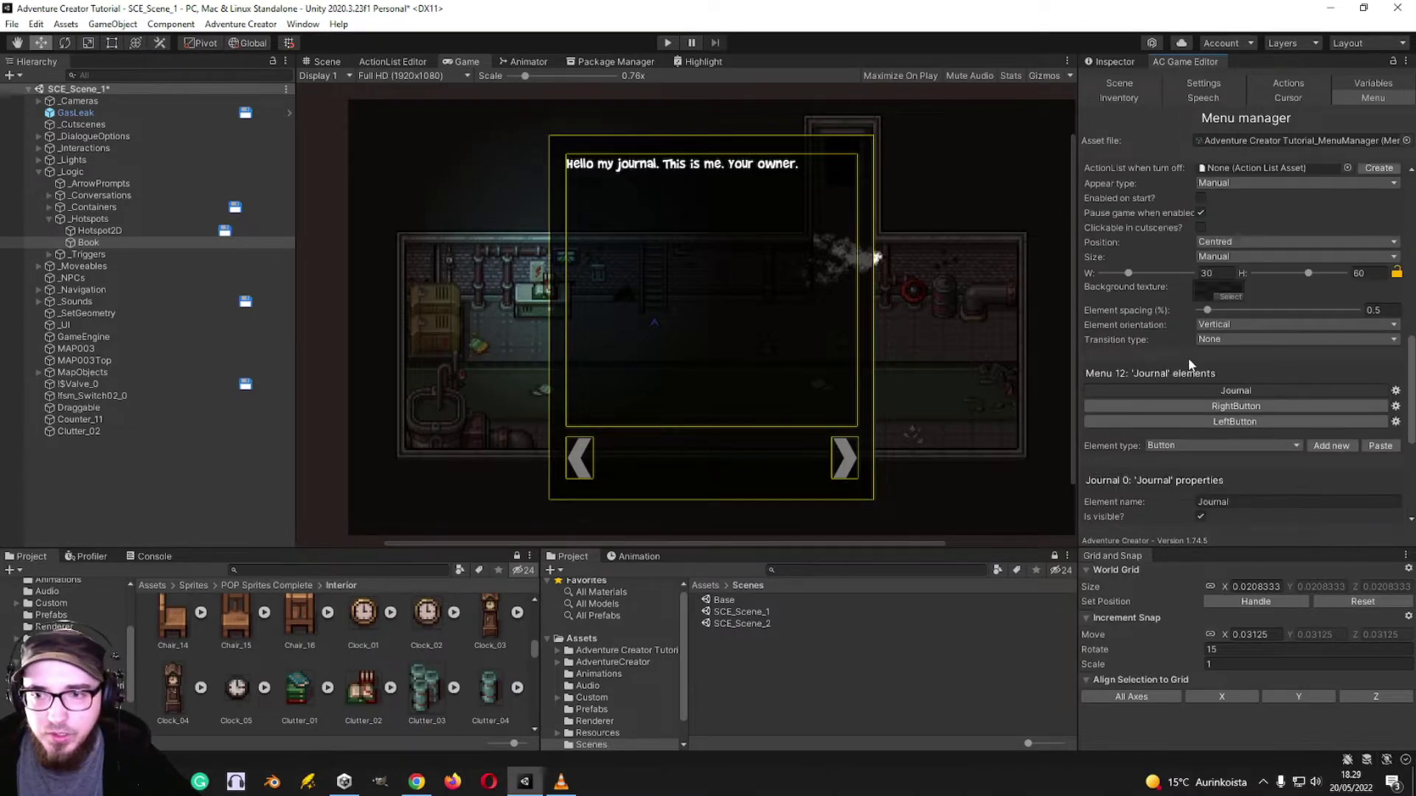
- Delete the stray pasted RightButton (Copy) element
left_click(1380, 446)
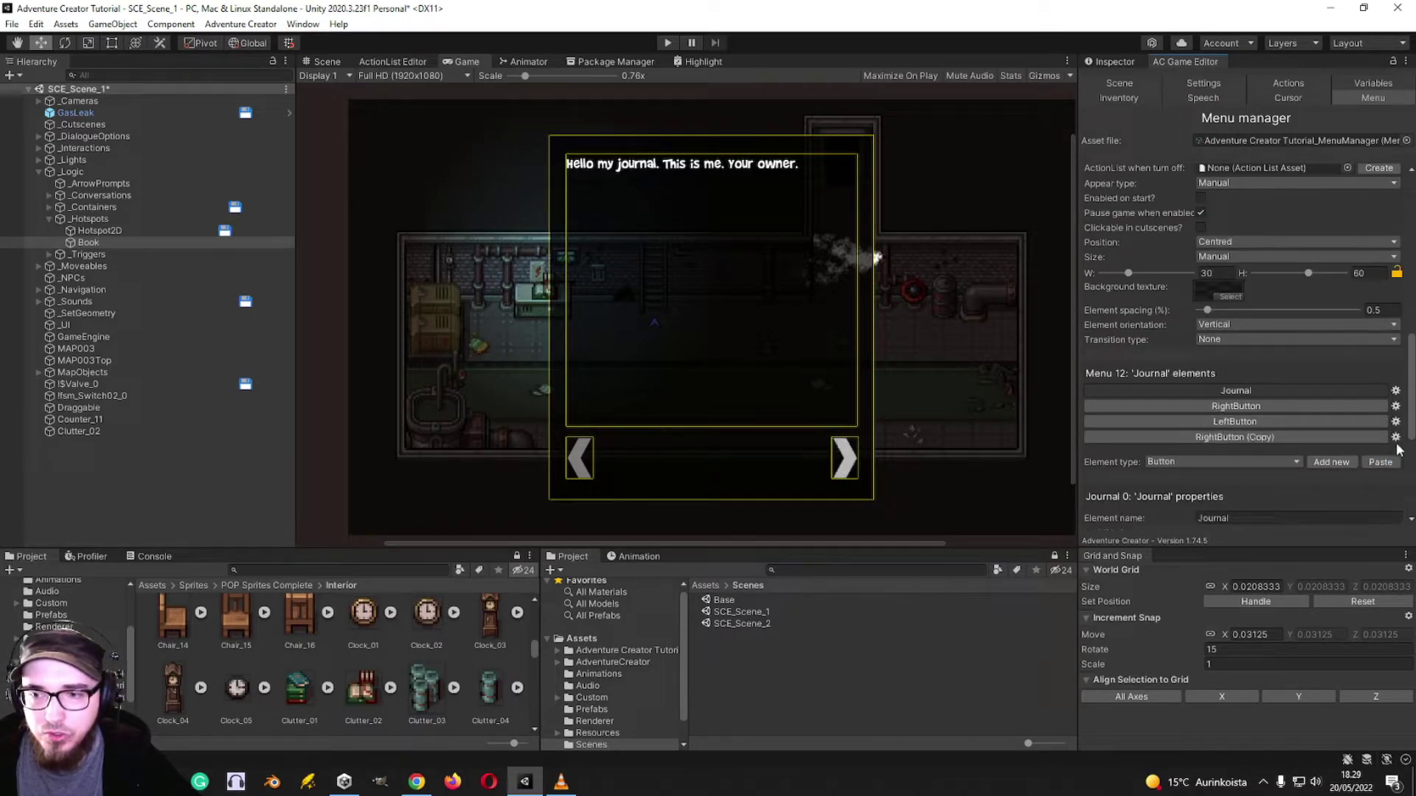
left_click(1371, 438)
left_click(1395, 438)
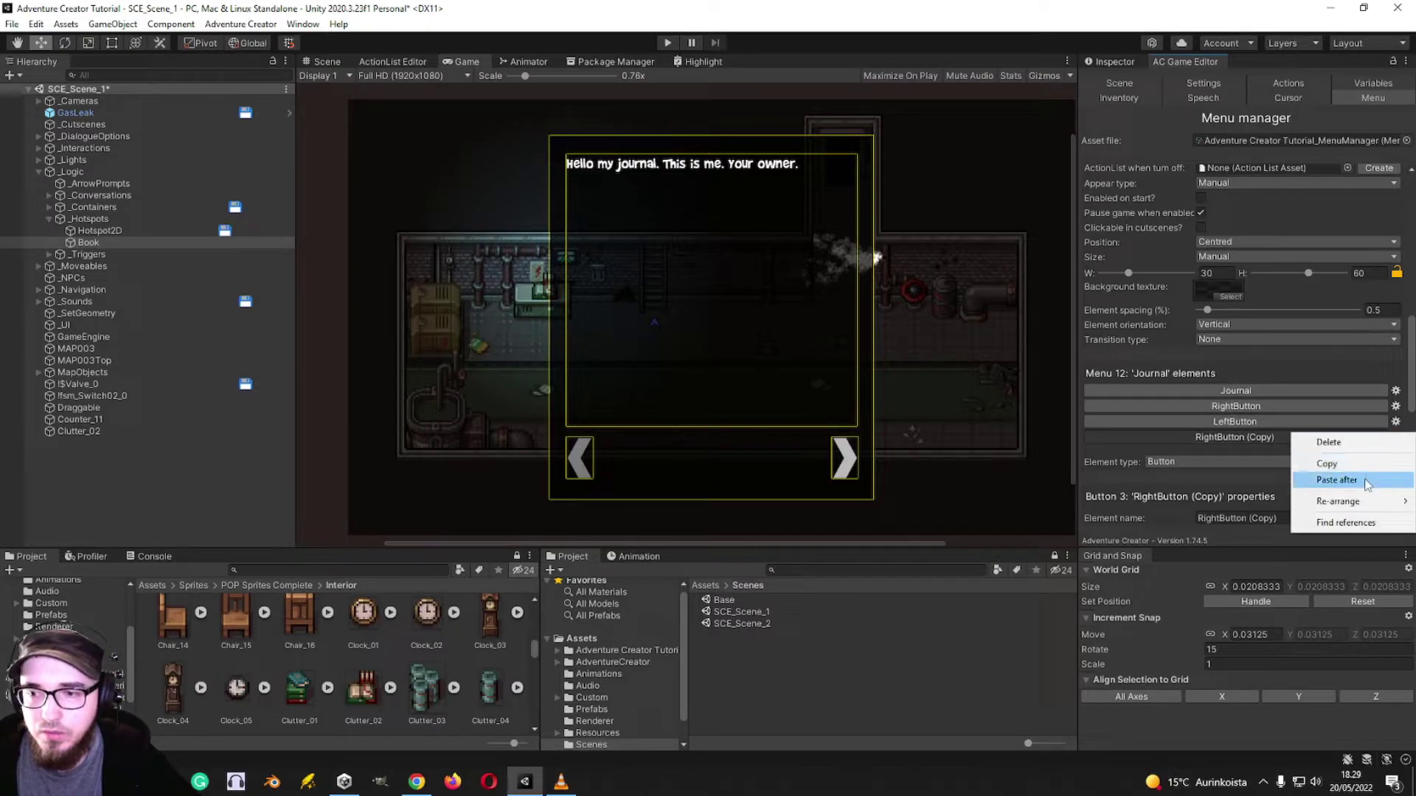
left_click(1329, 442)
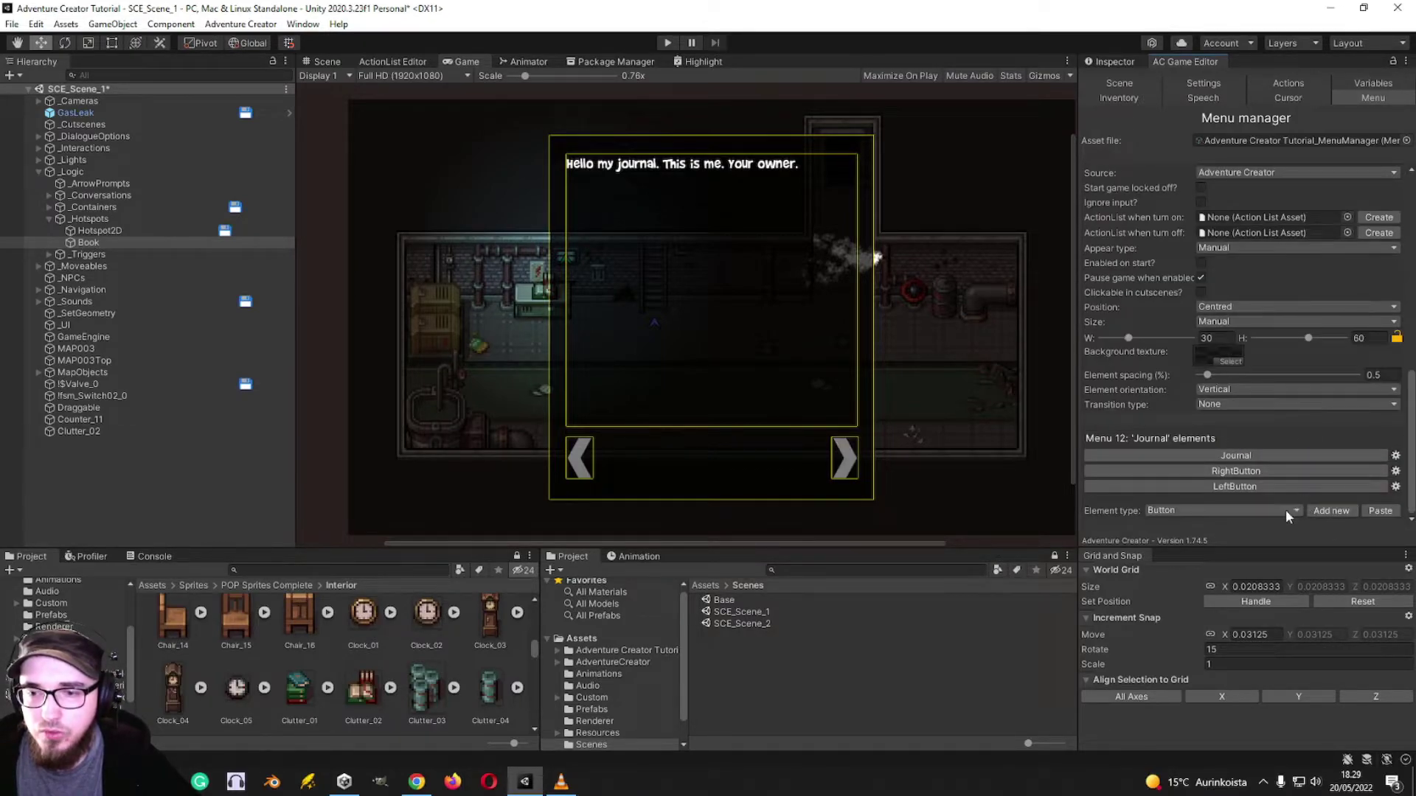
- Add a new Button element named CloseButton with the label text 'Close'
left_click(1331, 510)
scroll(1242, 354, "down", 5)
scroll(1174, 355, "up", 4)
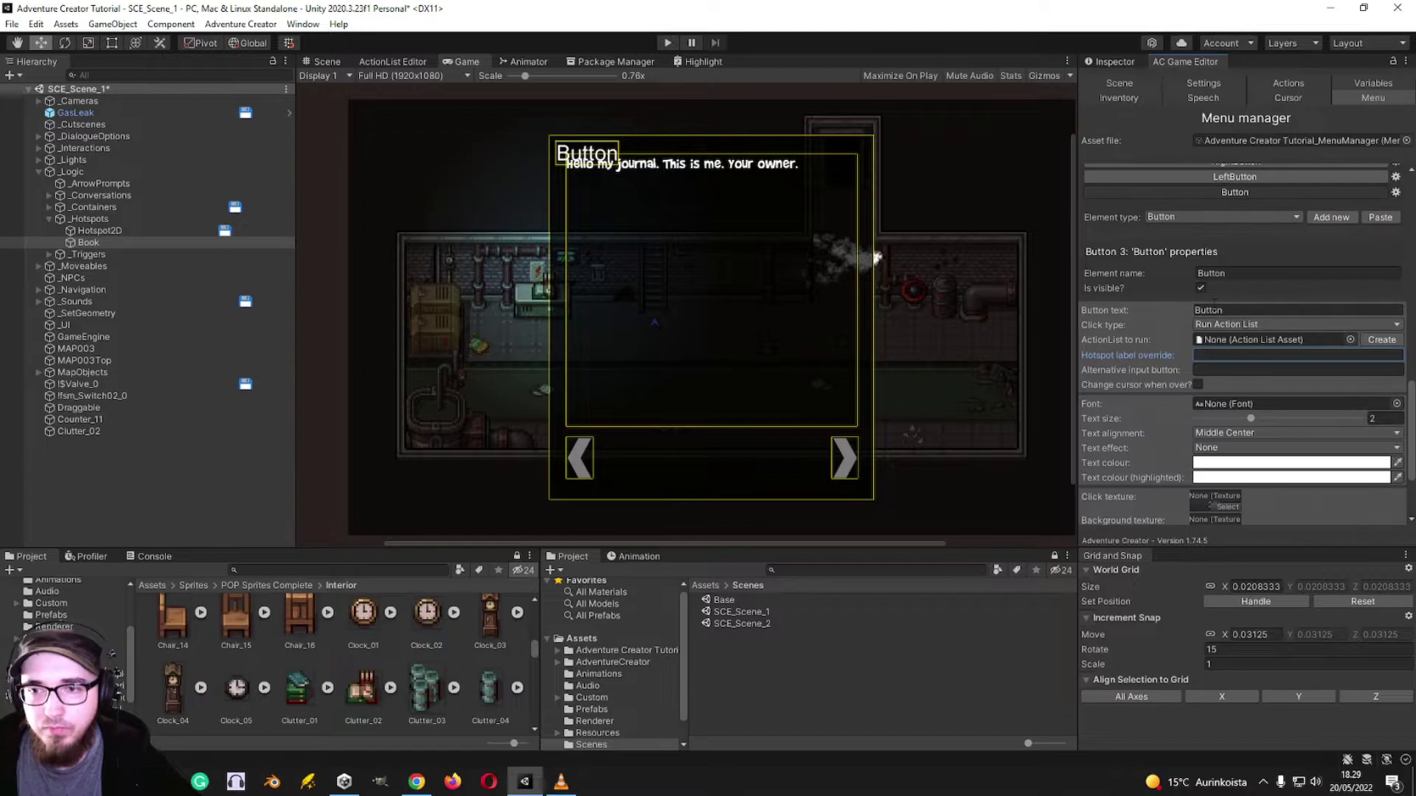
left_click(1228, 317)
key("Home")
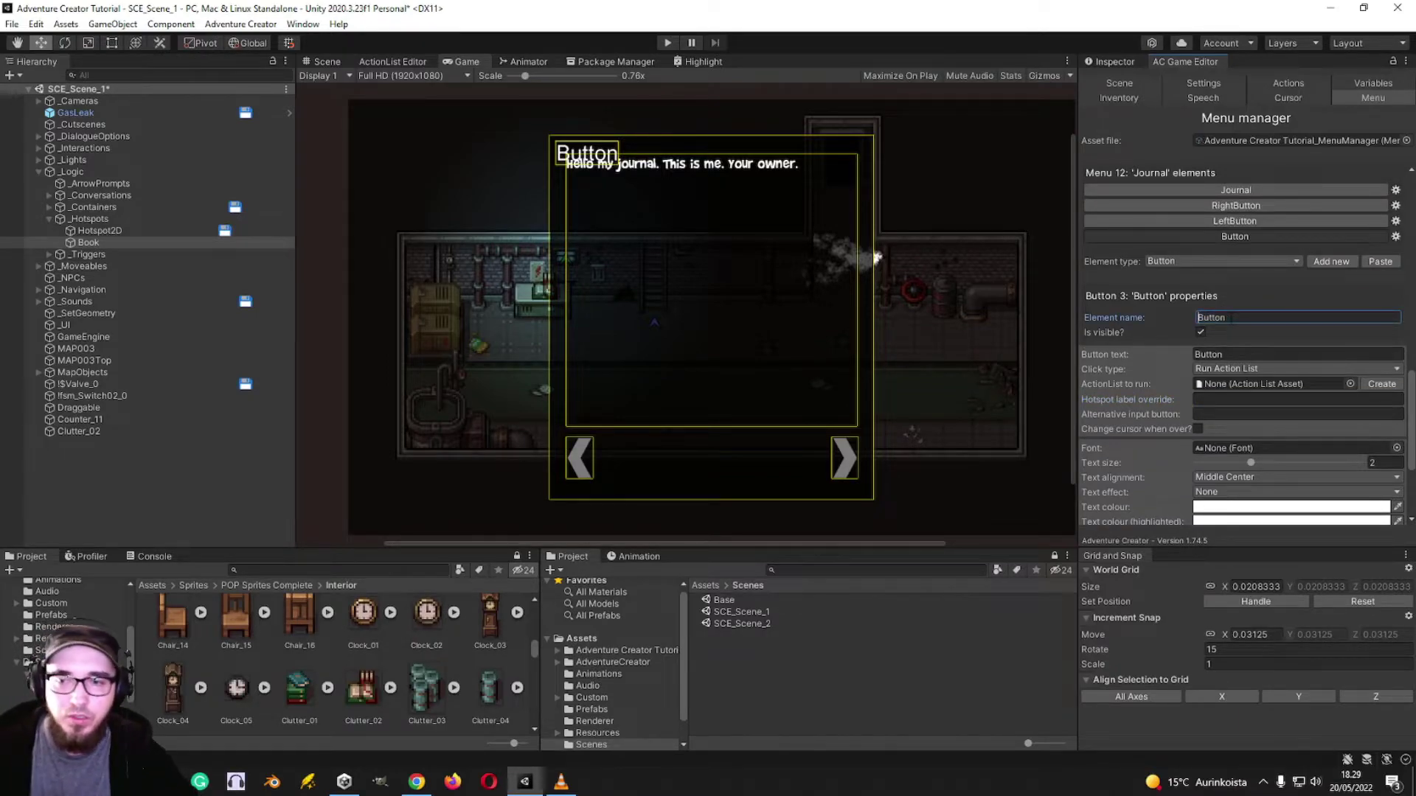
type("Close")
left_click(1241, 354)
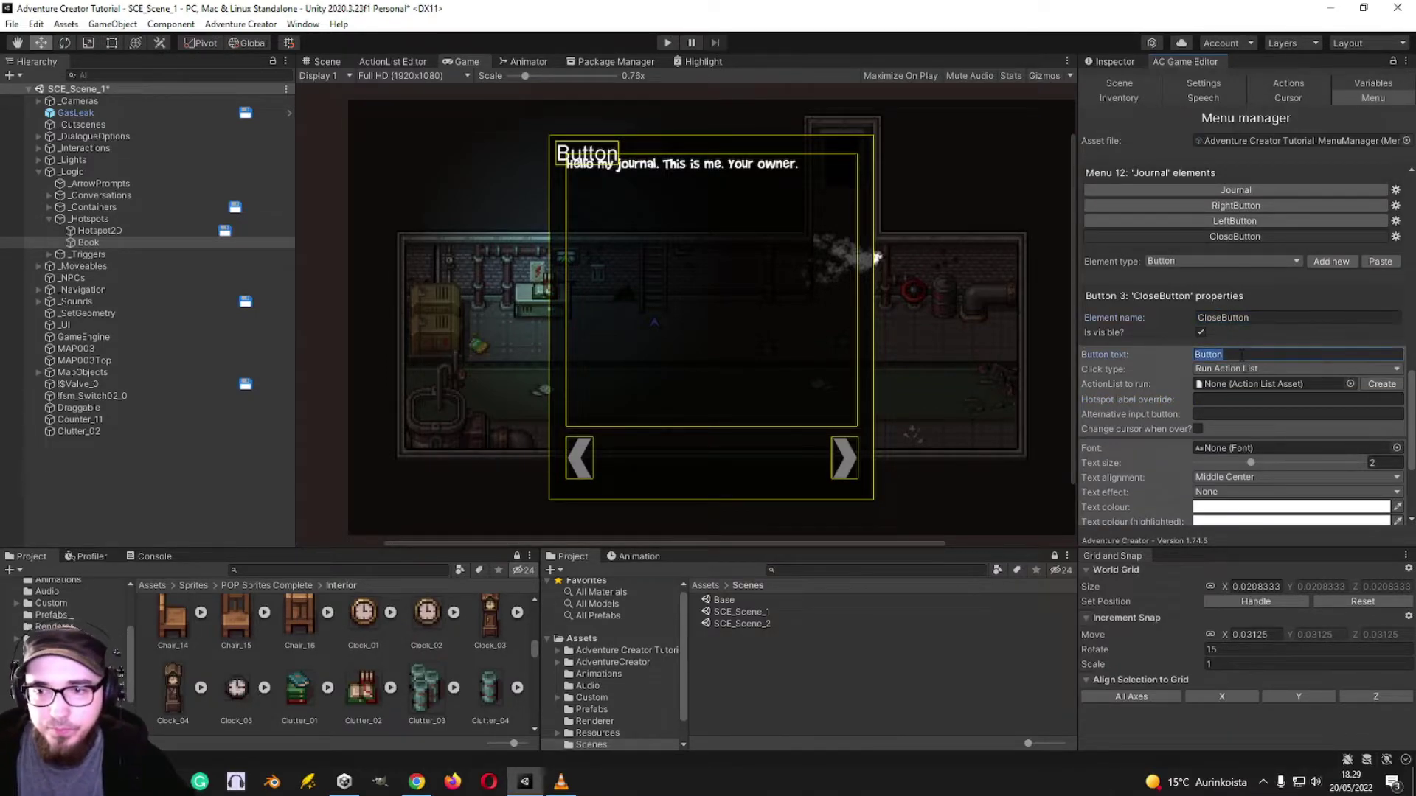
type("Close")
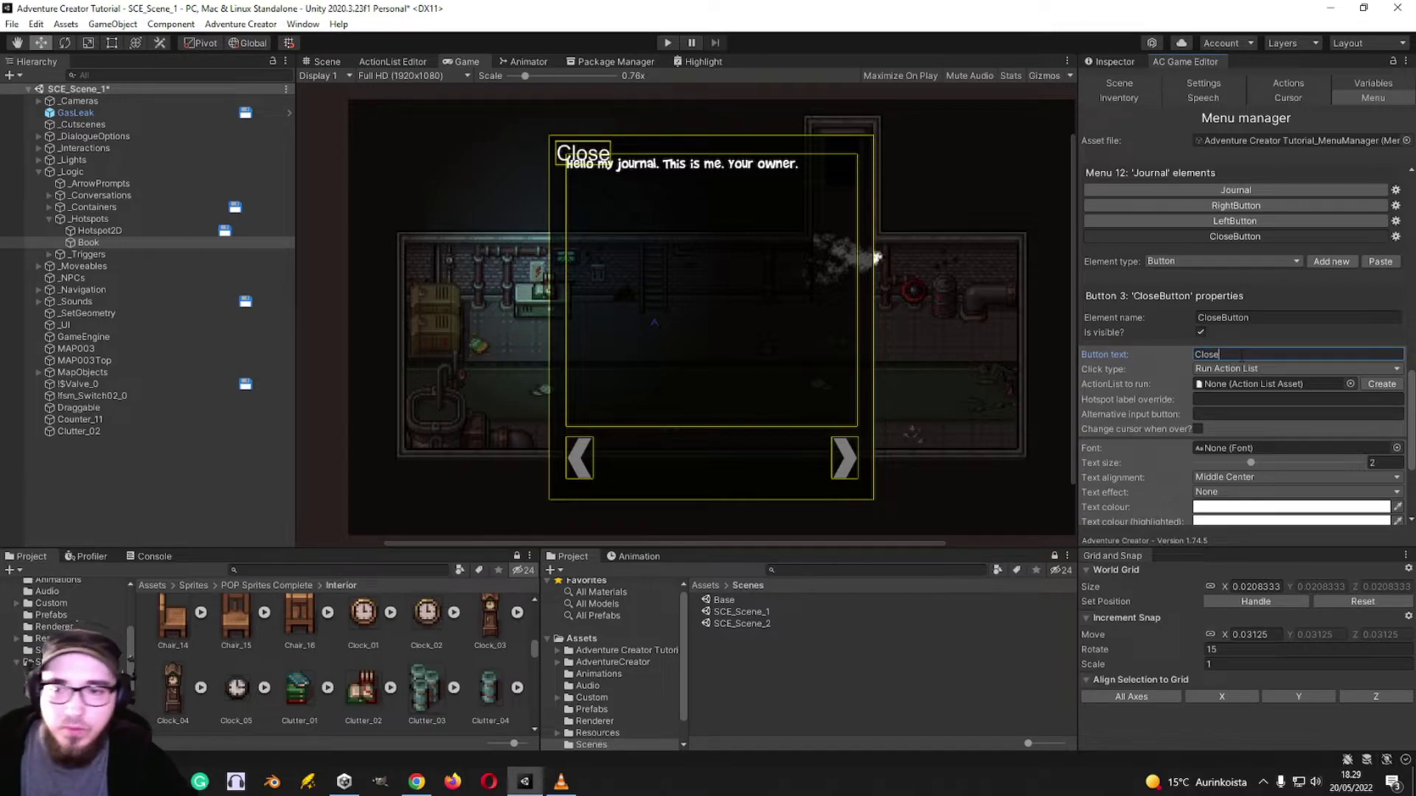
- Set the Close label font to Chunkfive and make clicking turn off the menu
left_click(1396, 448)
left_click(1370, 513)
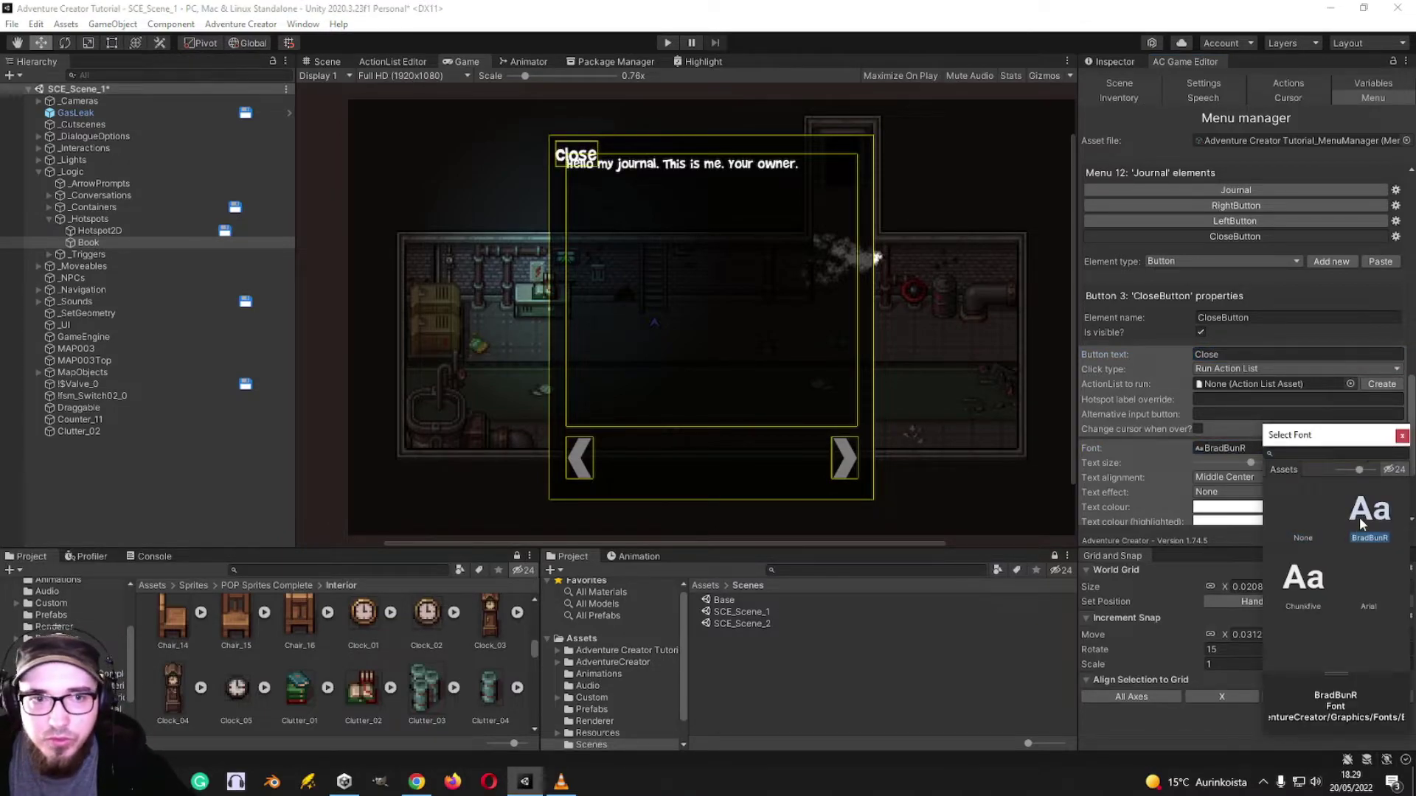
left_click(1310, 583)
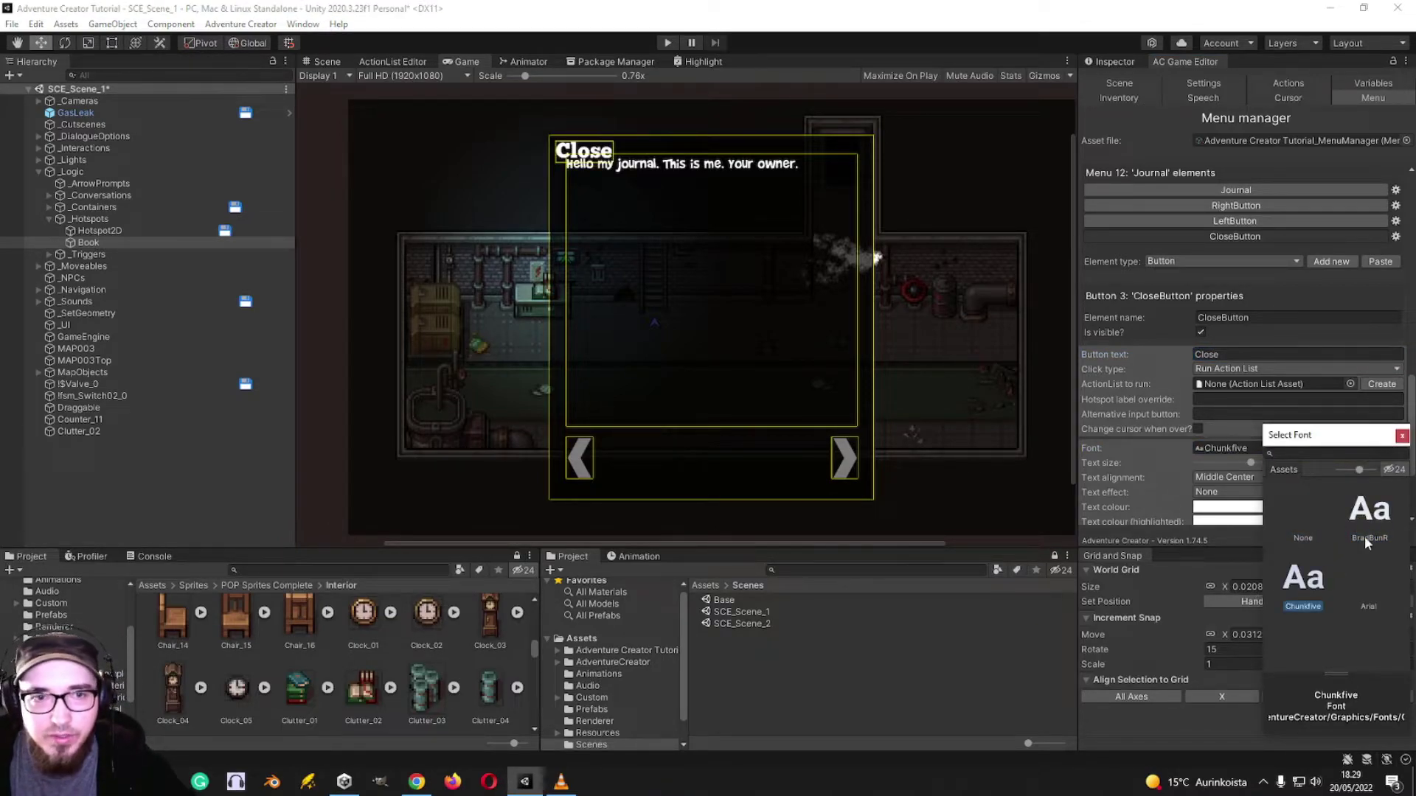
double_click(1292, 607)
scroll(1171, 482, "down", 3)
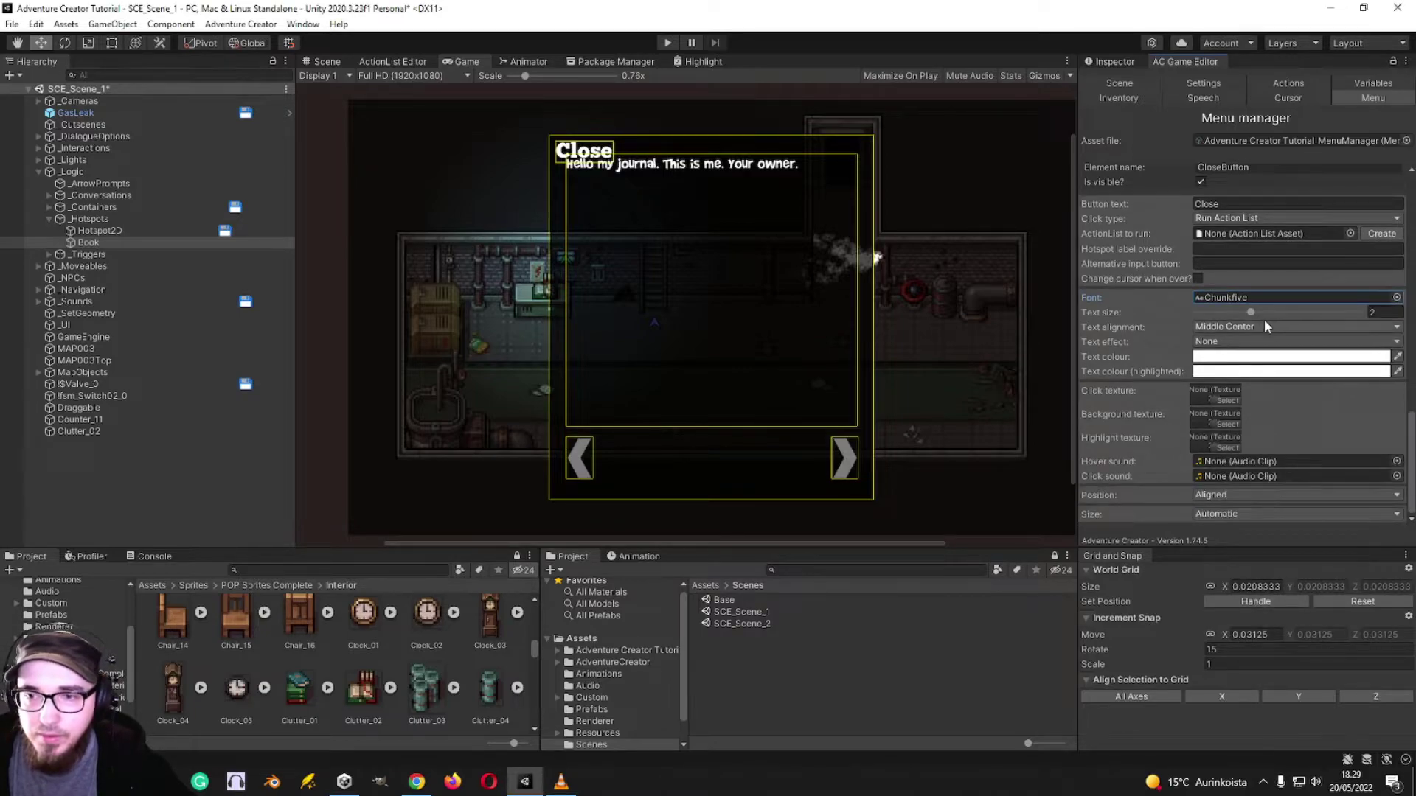
left_click(1230, 219)
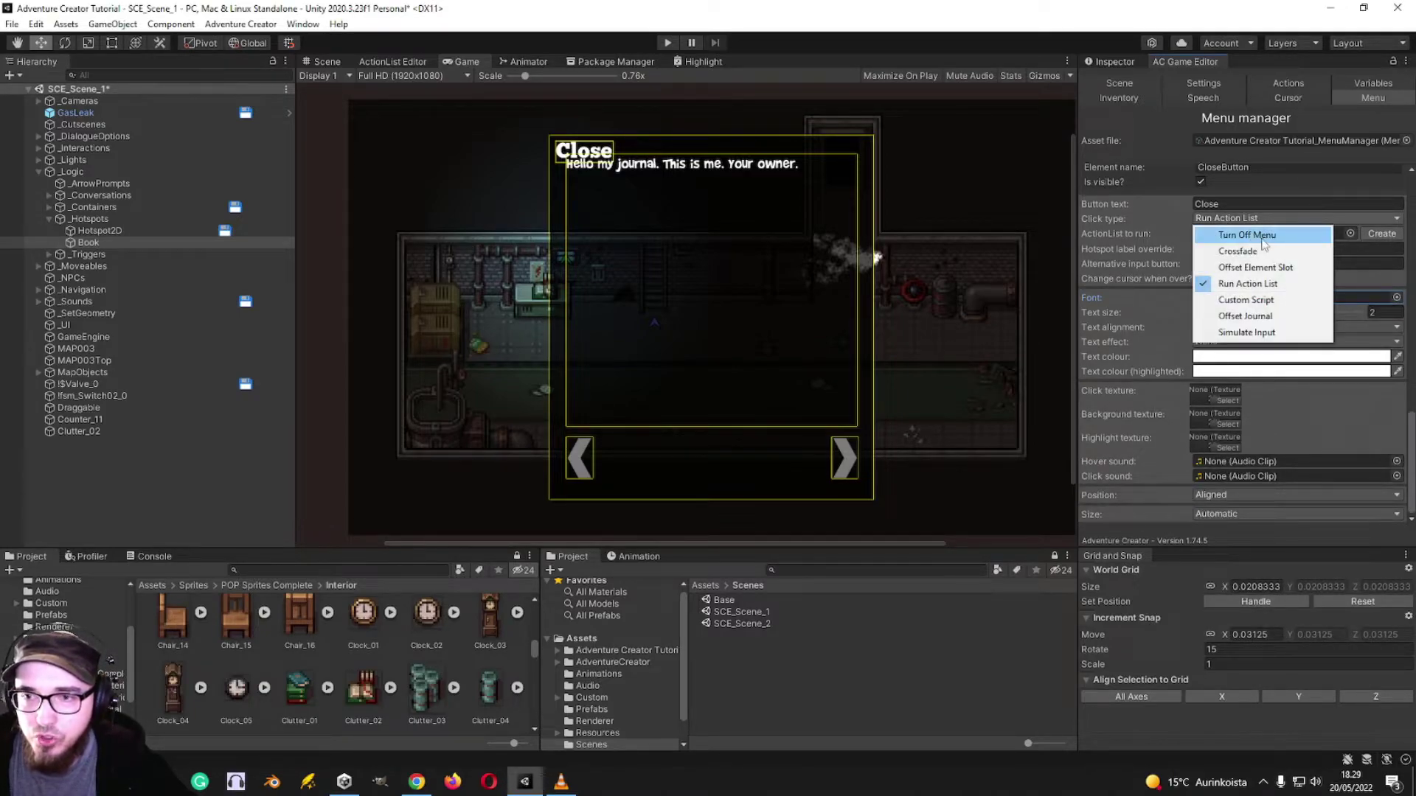
left_click(1247, 235)
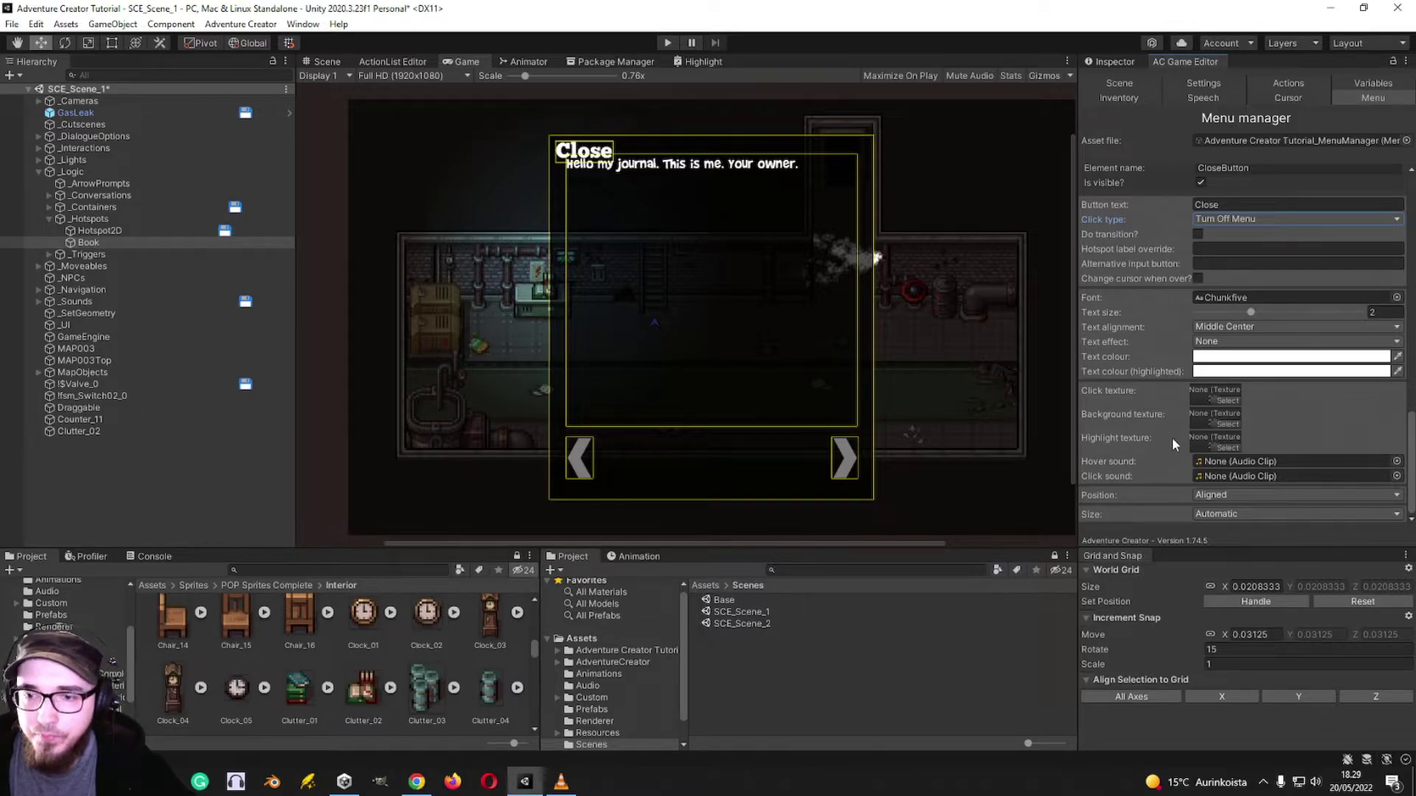
- Give CloseButton a manual size and menu-relative position at the journal's bottom, Y 85.2
left_click(1234, 494)
left_click(1229, 514)
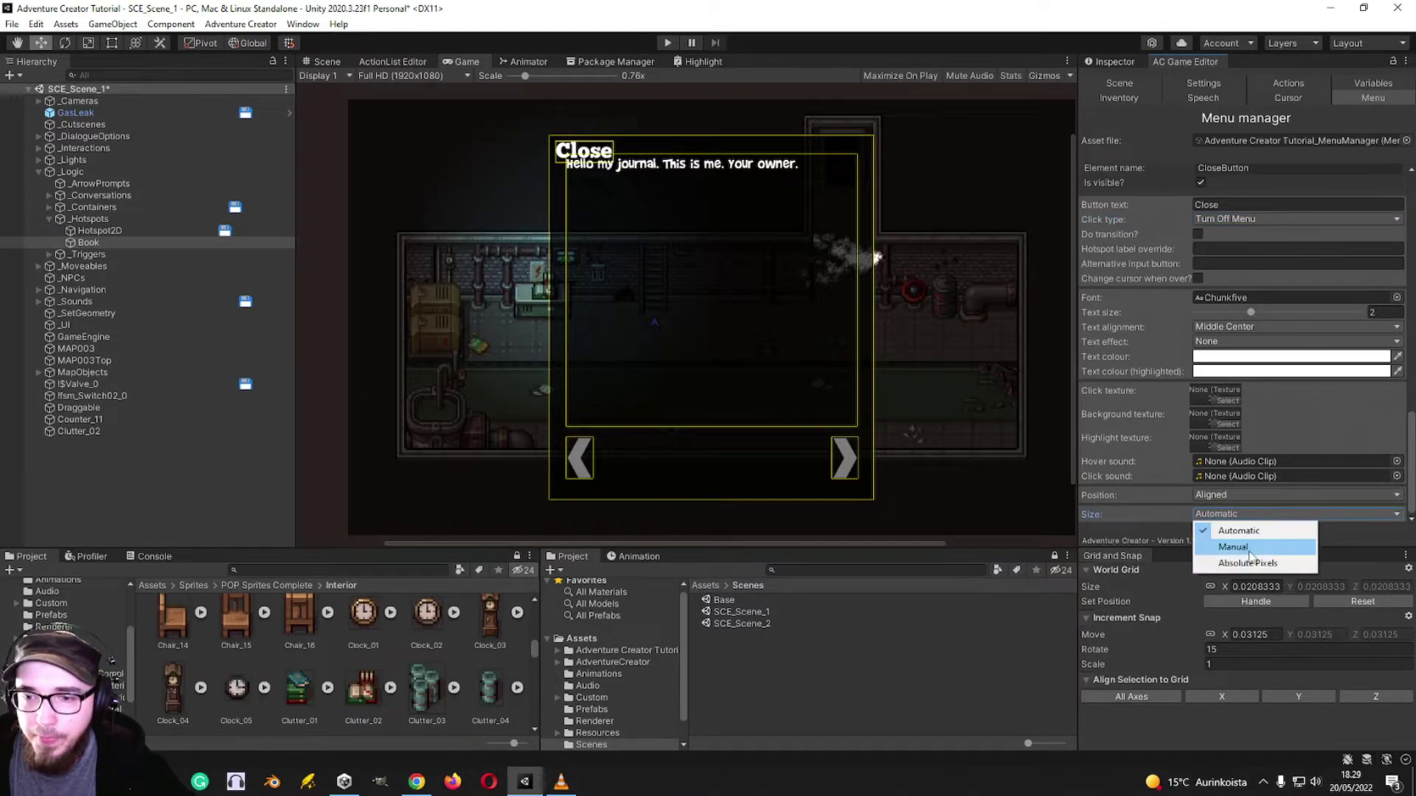
left_click(1233, 546)
left_click(1228, 495)
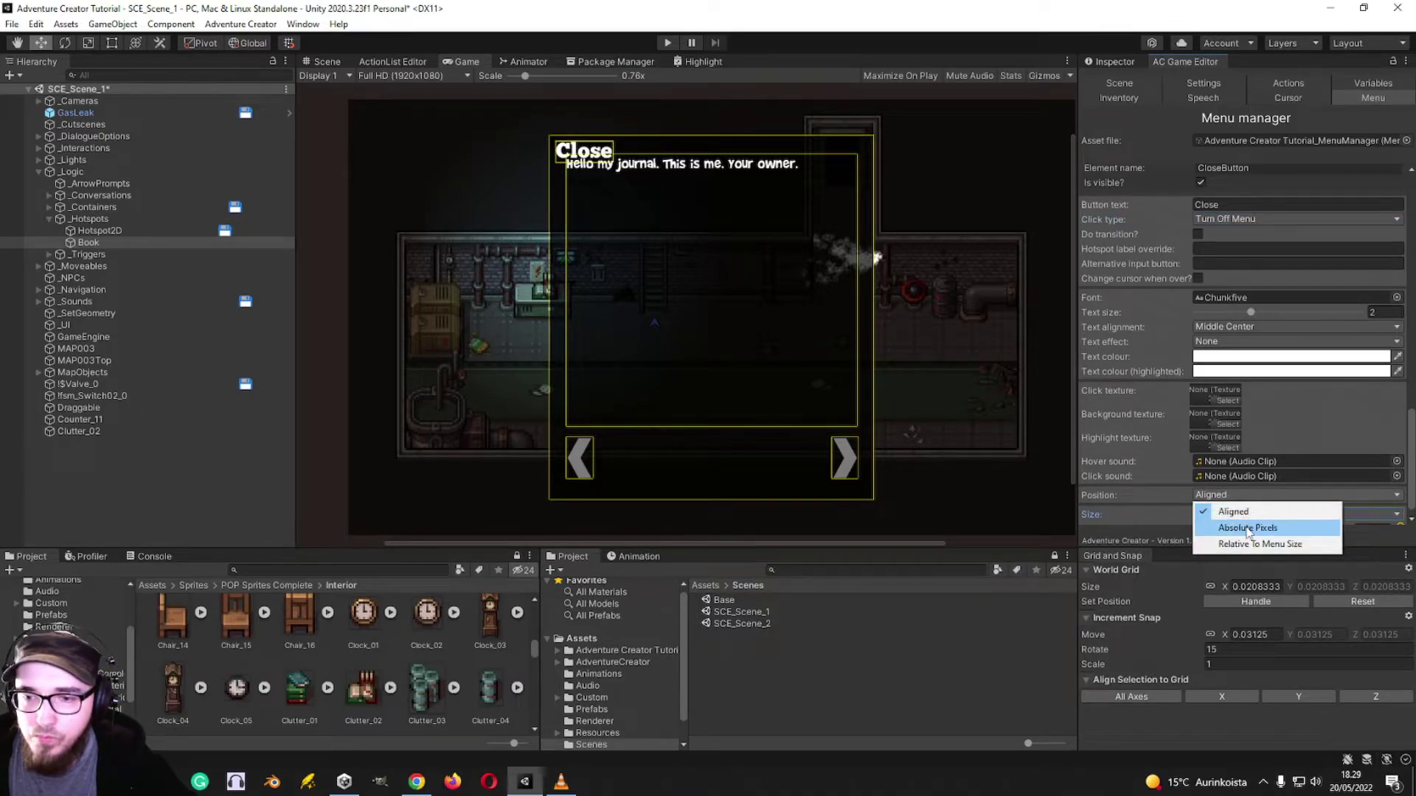
left_click(1260, 544)
scroll(1180, 502, "down", 1)
left_click(1104, 483)
left_click_drag(1104, 484, 1136, 484)
left_click(1265, 483)
left_click_drag(1267, 484, 1343, 491)
- Reposition the journal's Close button to X 41 and Y 86
left_click(1215, 482)
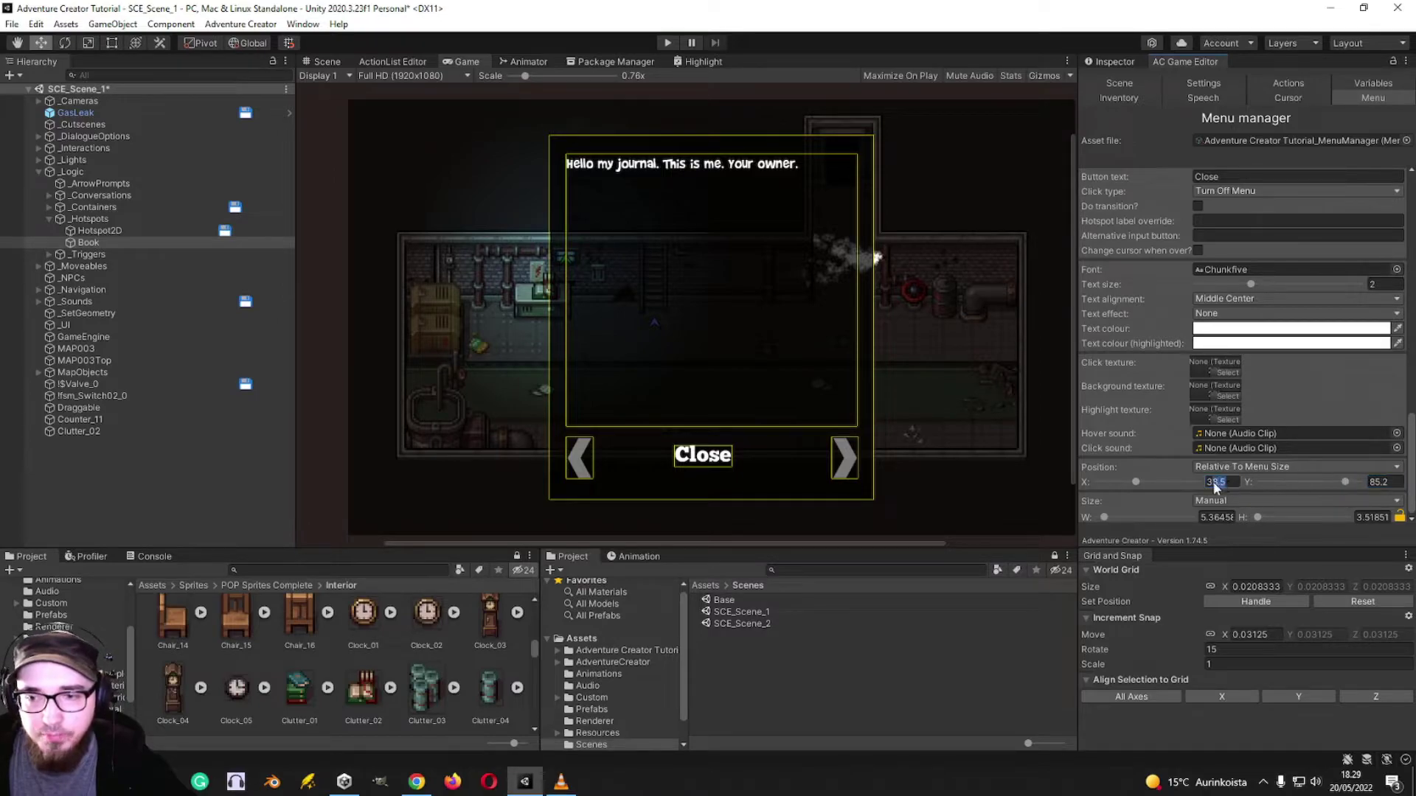
type("40")
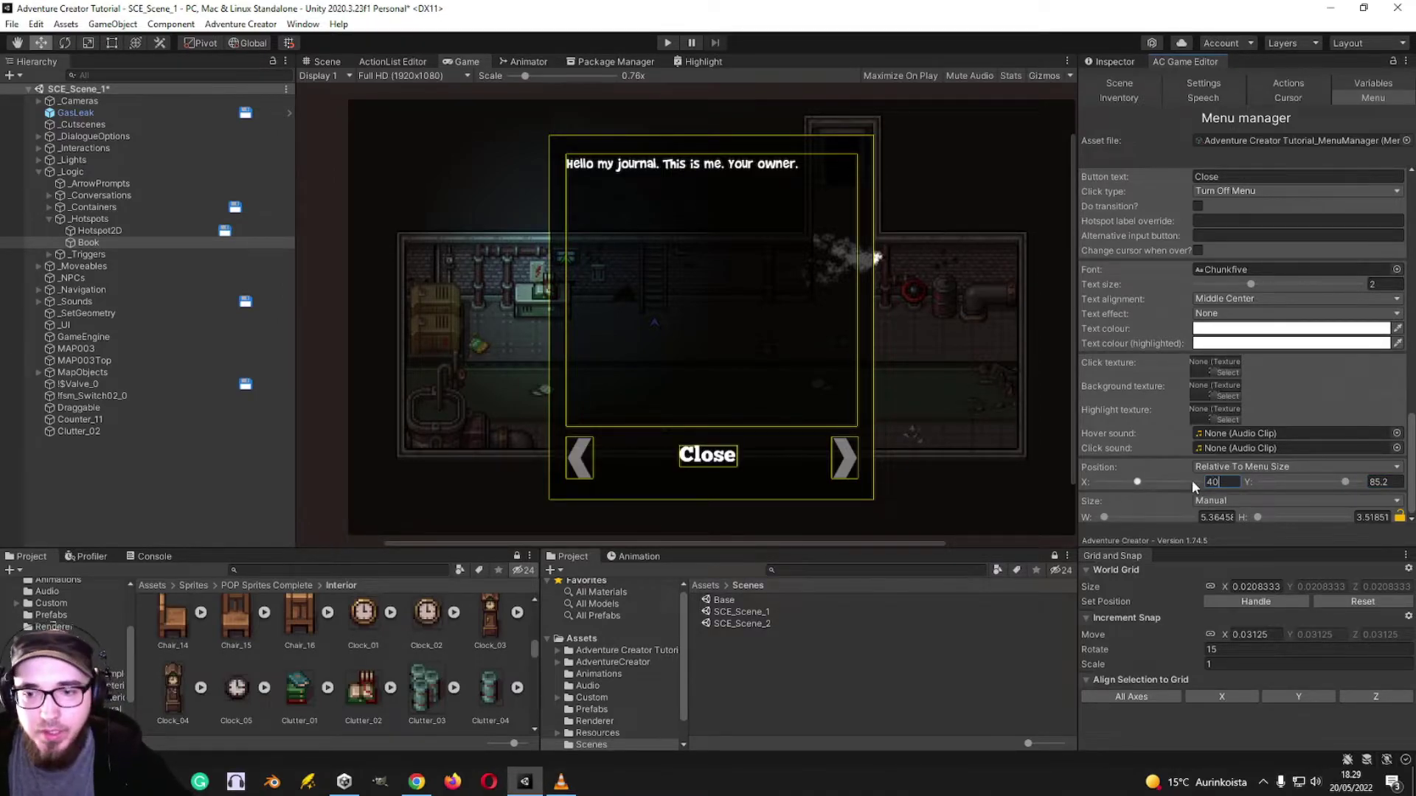
left_click_drag(1137, 484, 1176, 487)
left_click(1213, 482)
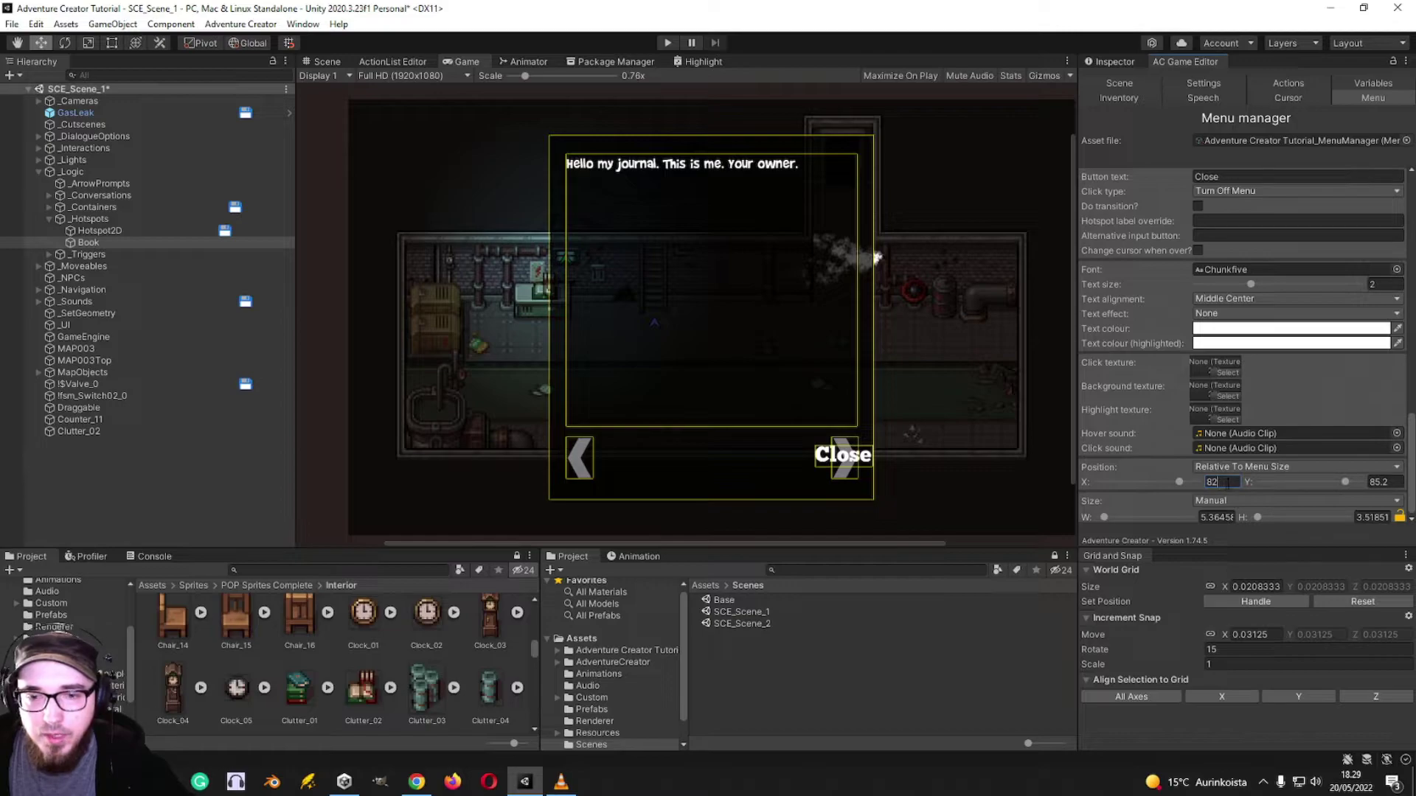
left_click(1178, 483)
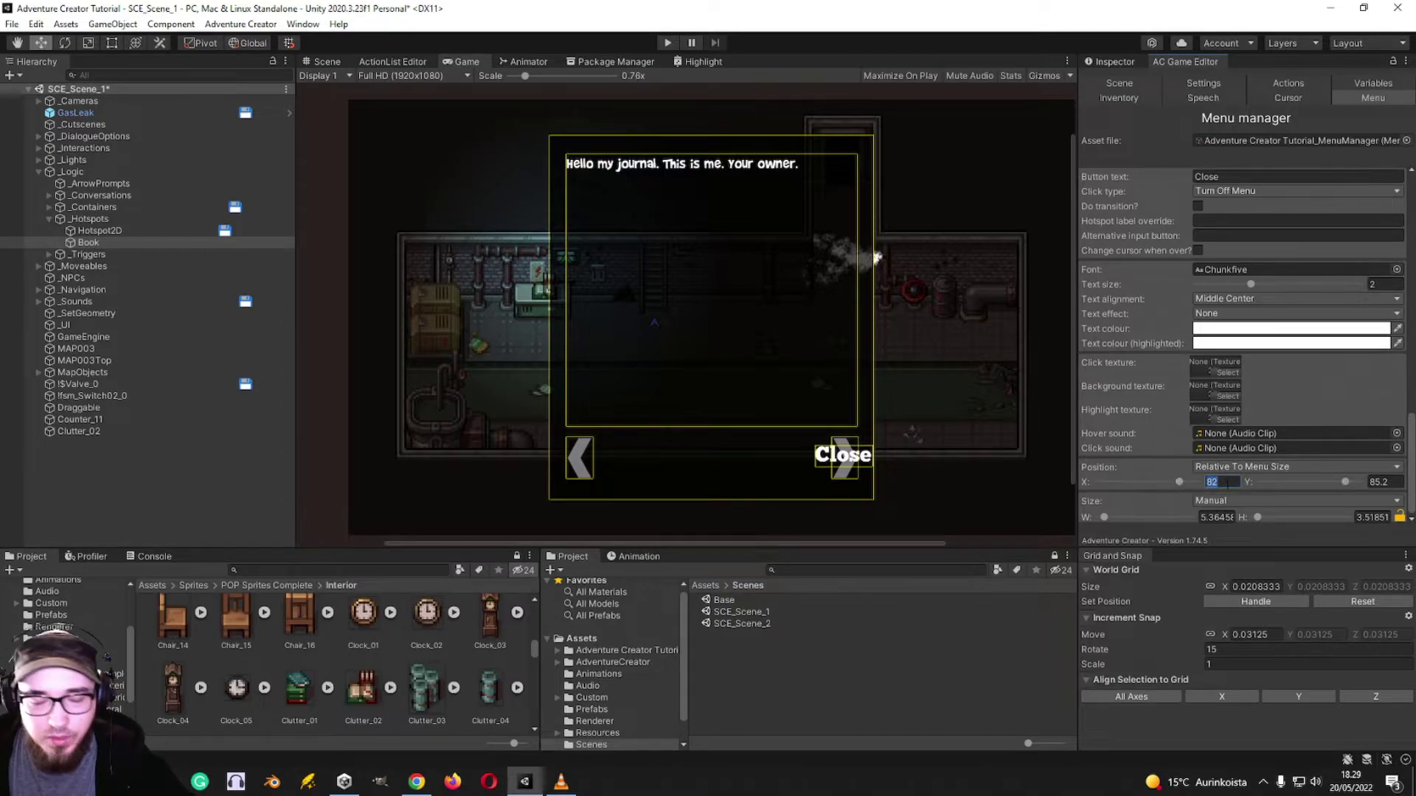
type("41")
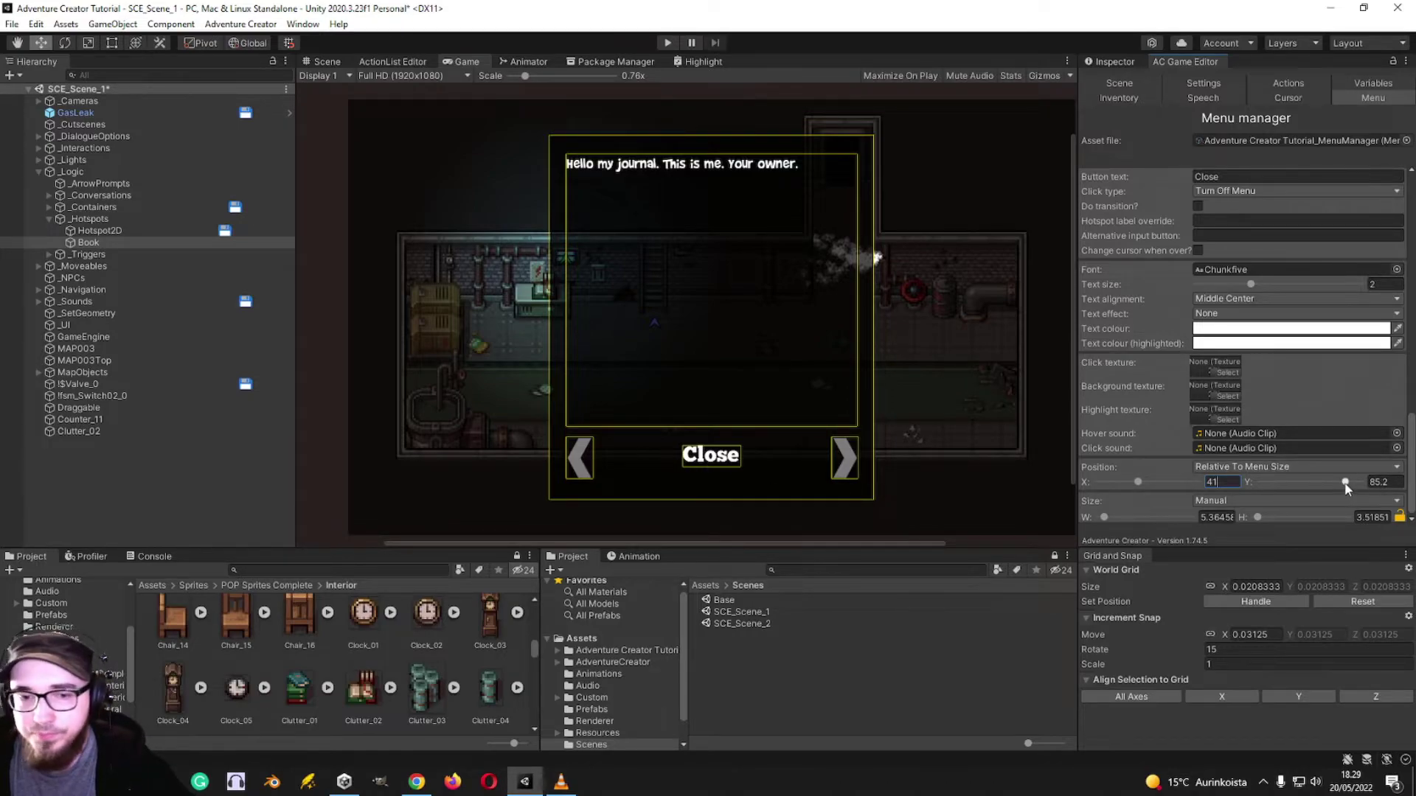
left_click_drag(1345, 483, 1346, 483)
double_click(1384, 482)
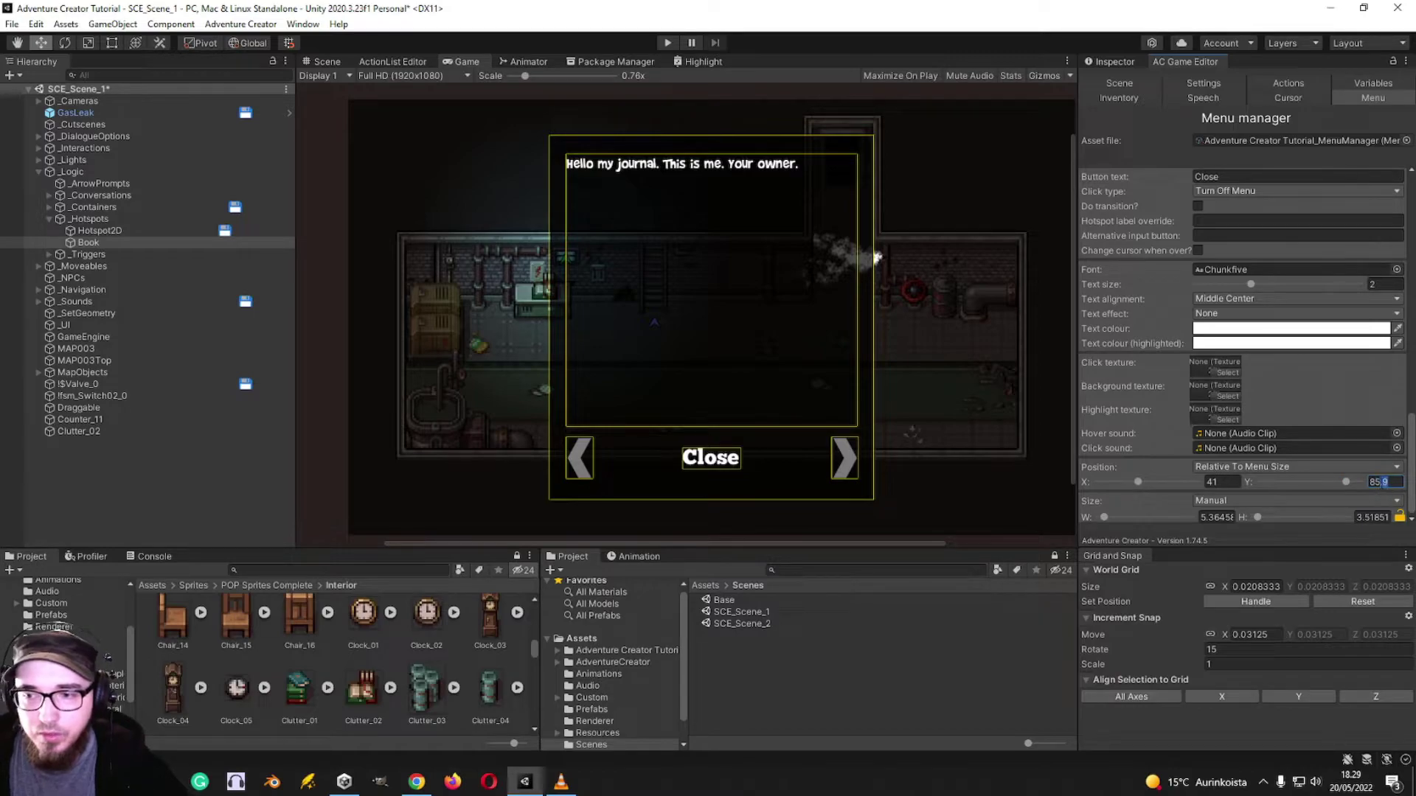
key("BackSpace")
key("BackSpace")
key("BackSpace")
type("4")
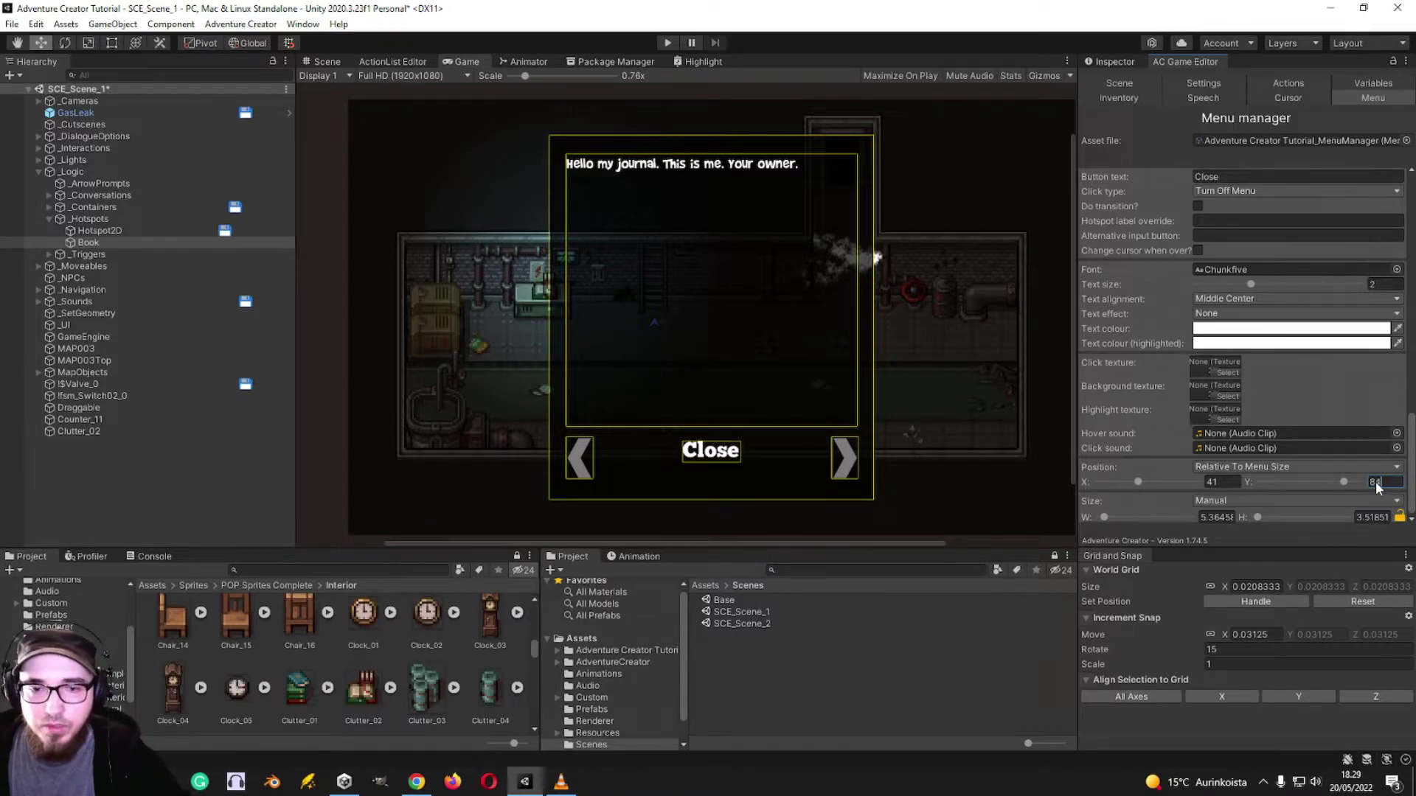
key("BackSpace")
type("6")
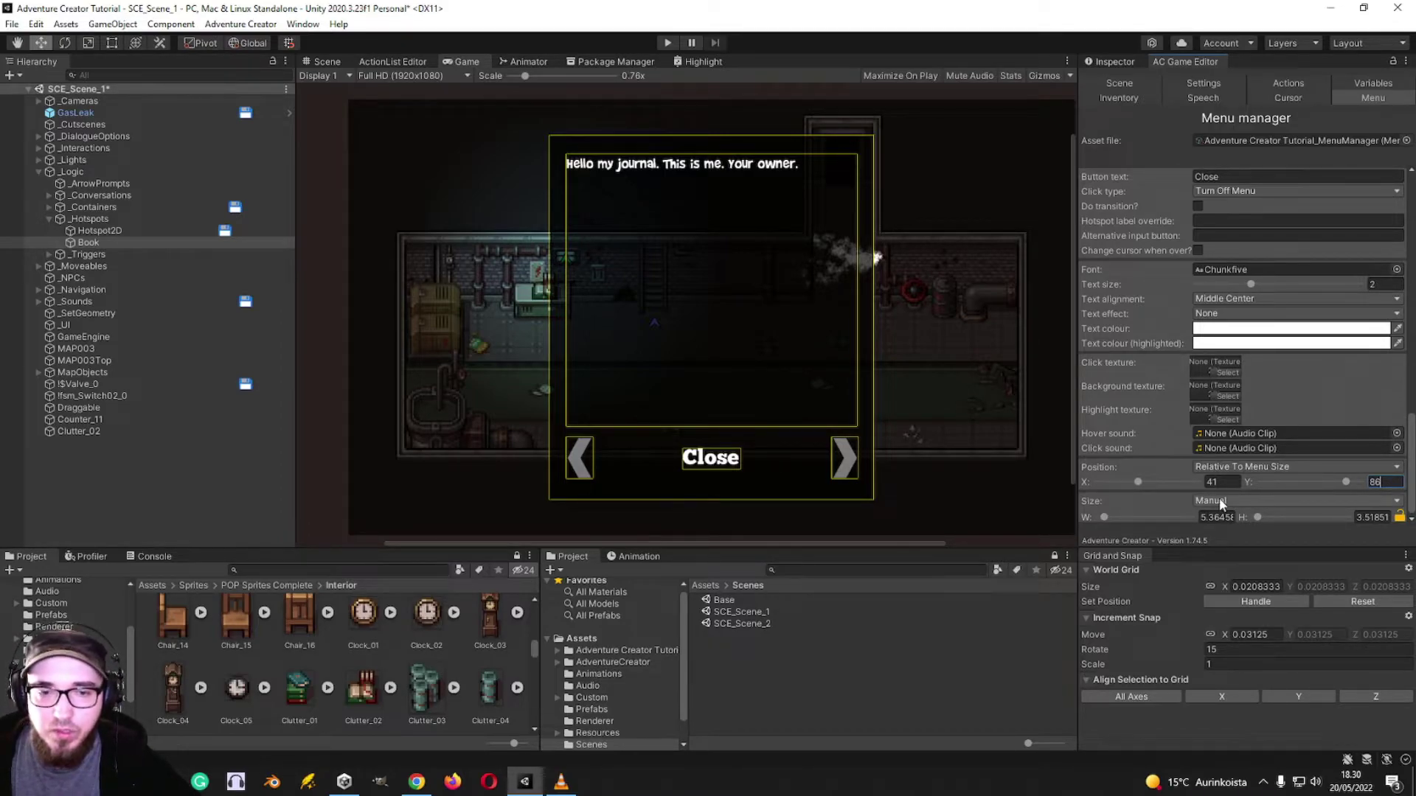
- Tint the Close text light grey D9D8D8, keep its highlighted colour white, and return to Scene view
scroll(1162, 357, "up", 8)
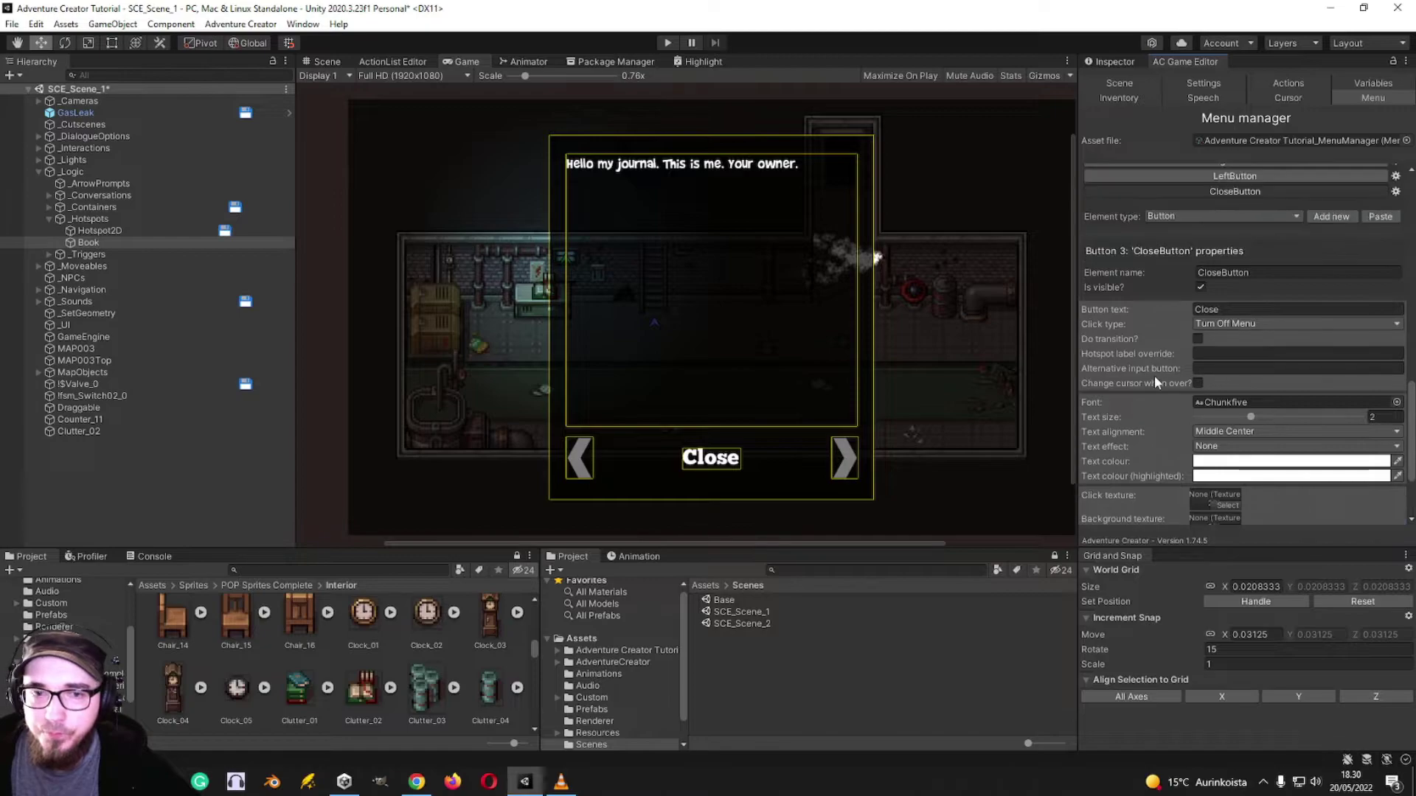
scroll(1157, 379, "down", 4)
scroll(1156, 379, "down", 4)
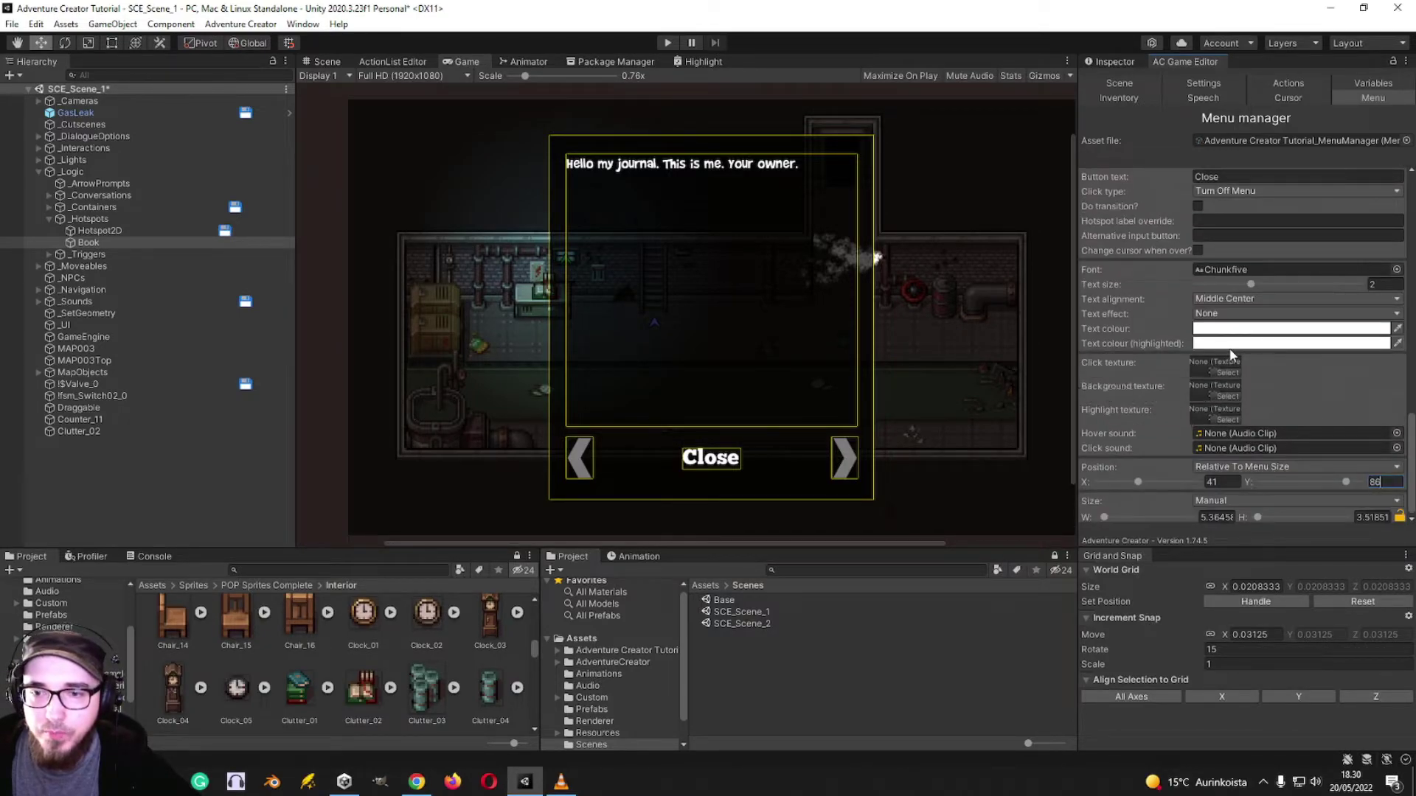
left_click(1220, 337)
left_click_drag(1277, 418, 1266, 424)
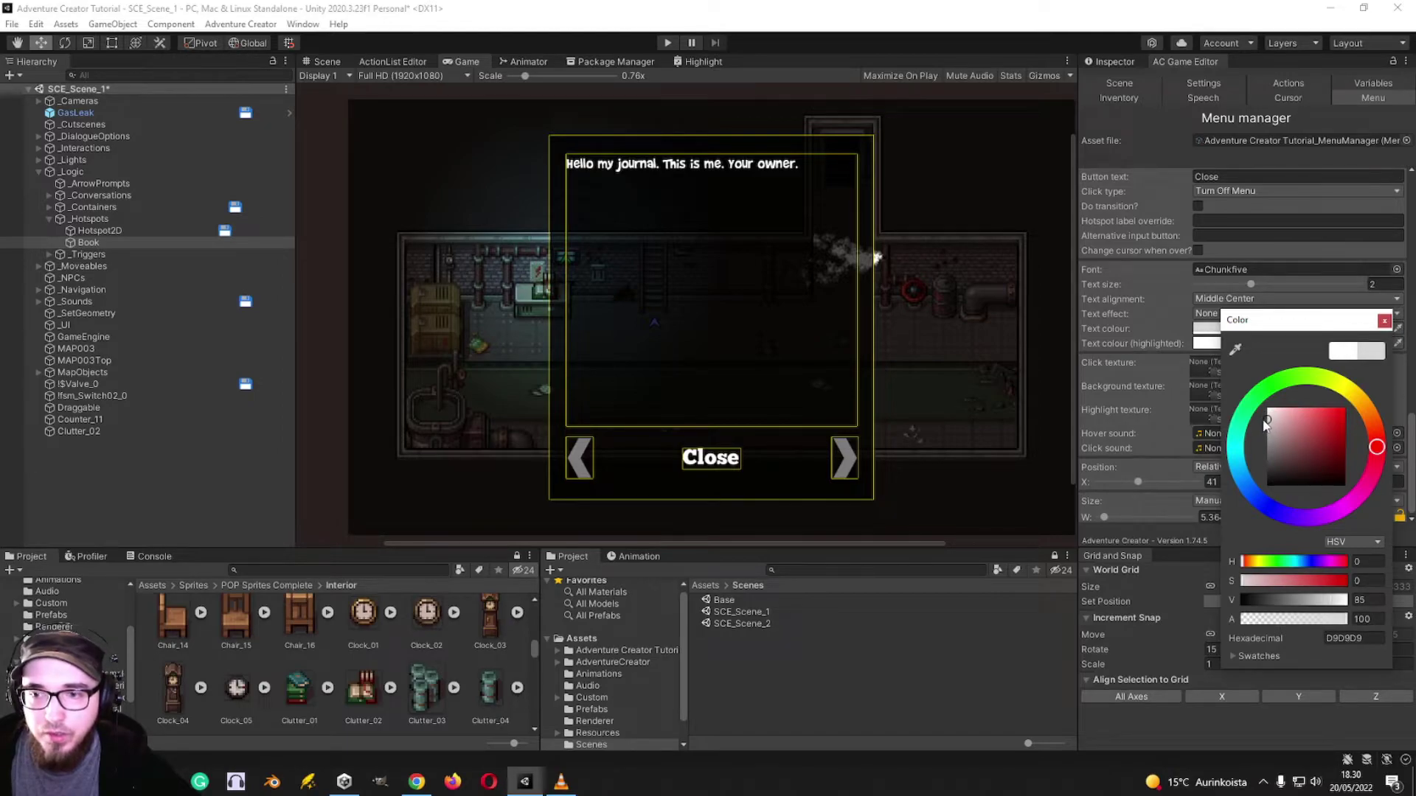
left_click(1385, 320)
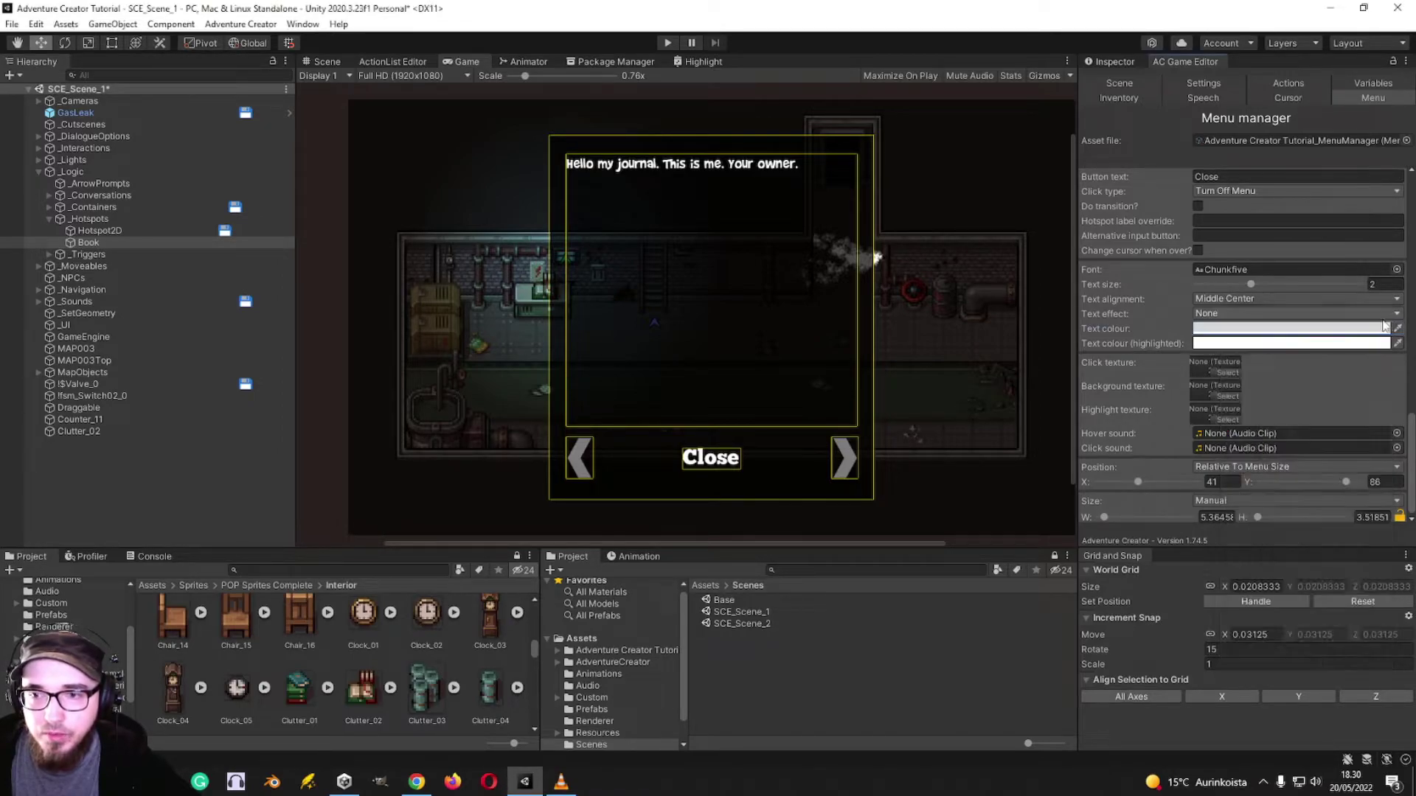
left_click(1243, 344)
left_click(1289, 441)
left_click_drag(1290, 441, 1286, 424)
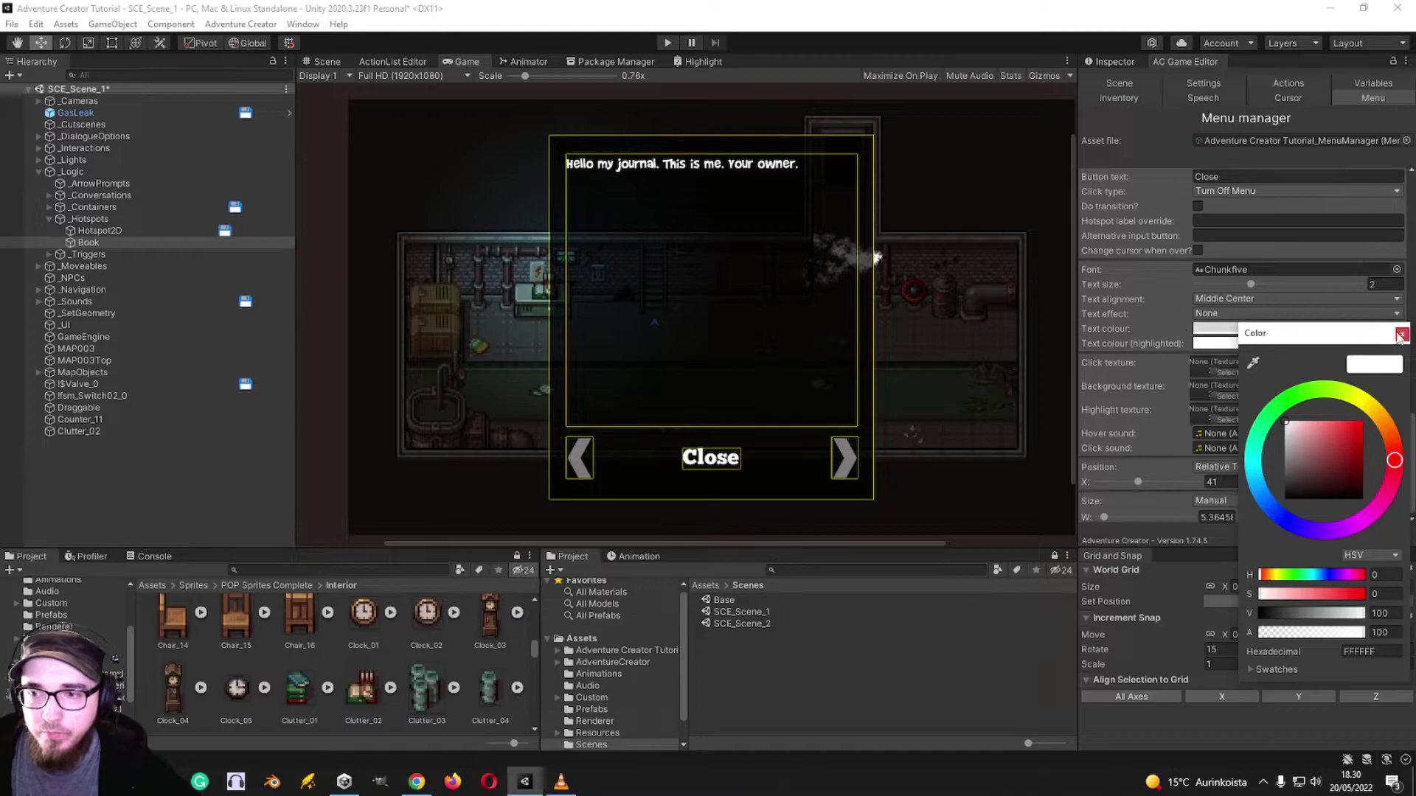
left_click(1207, 349)
scroll(1208, 350, "up", 15)
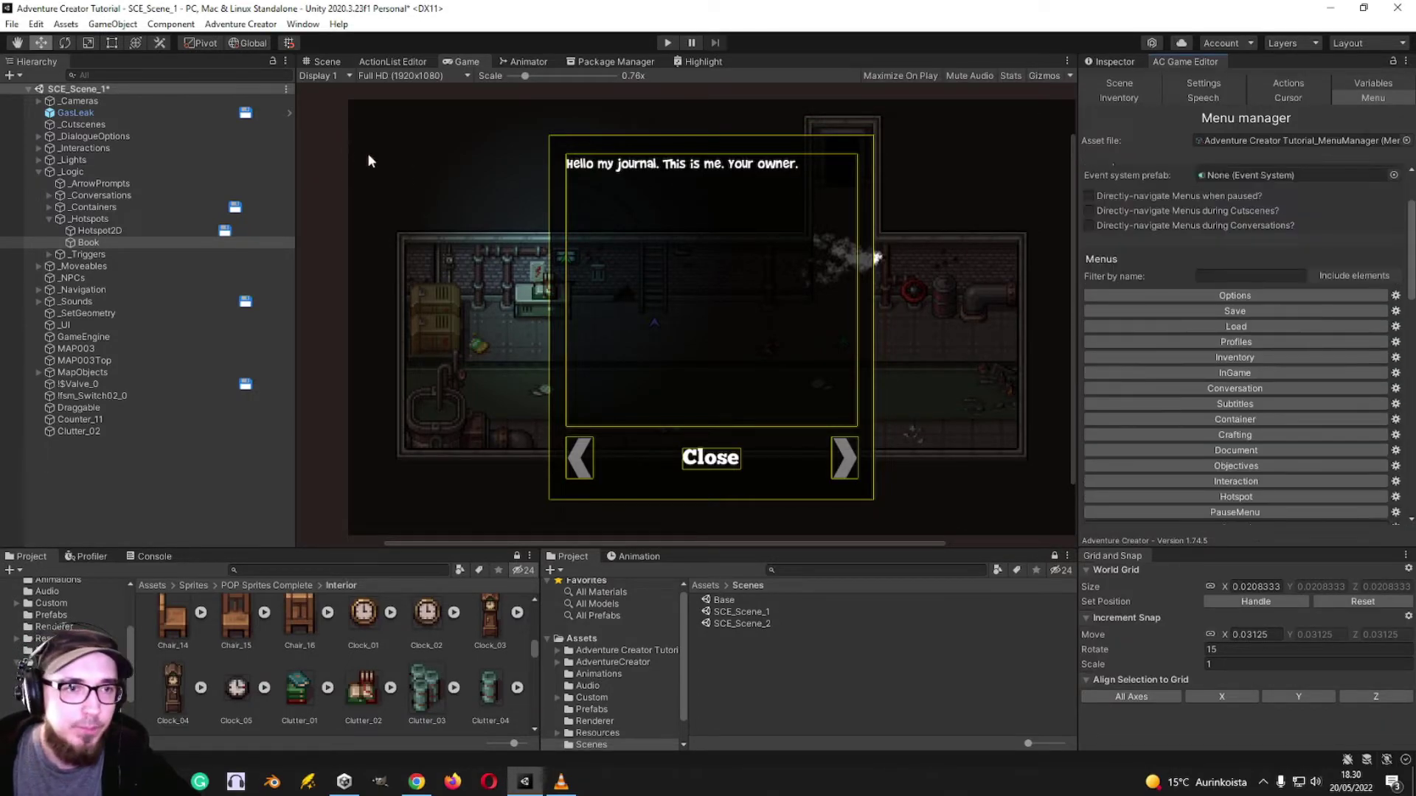
left_click(345, 60)
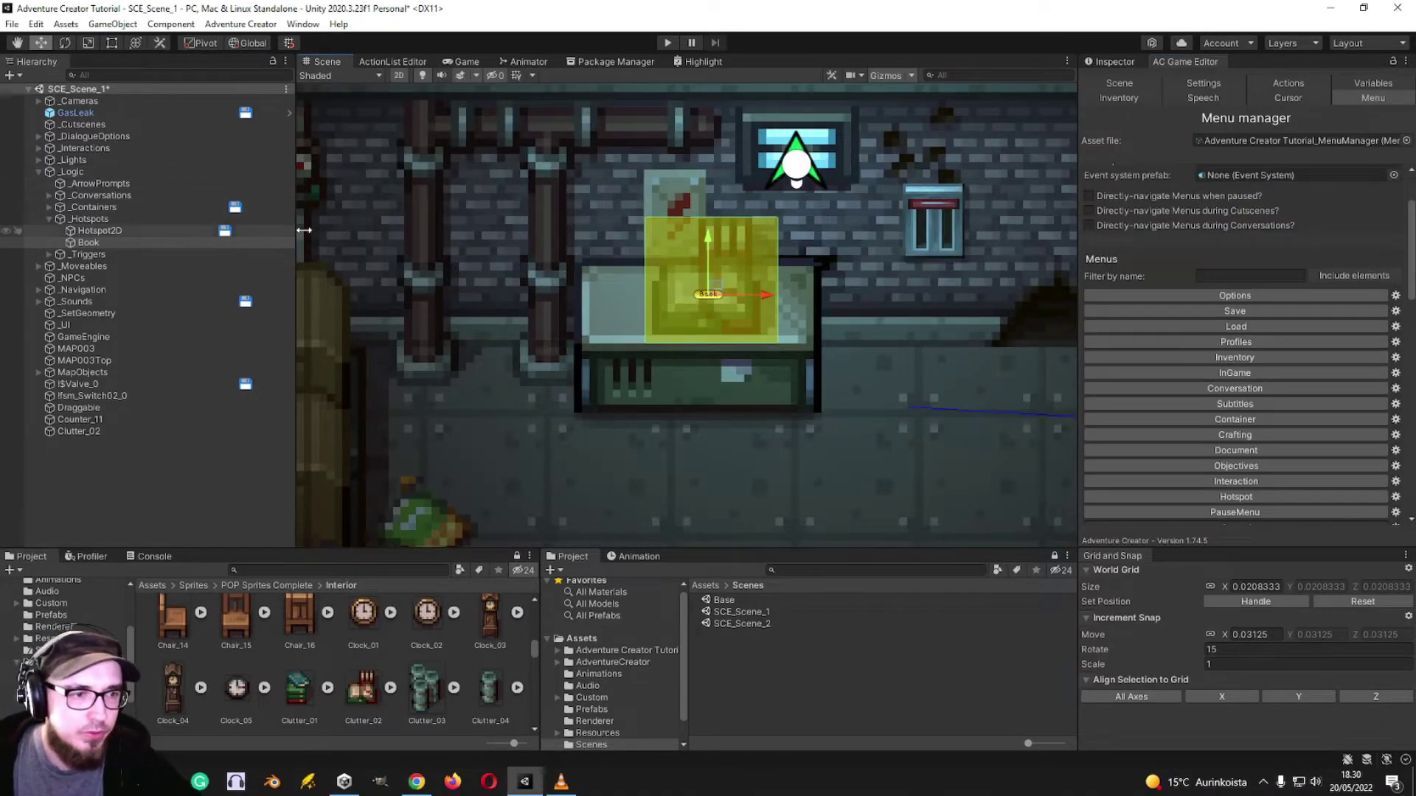
- In the Book's Use ActionList, set the menu change type to Add Journal Page
left_click(1117, 61)
left_click(1397, 404)
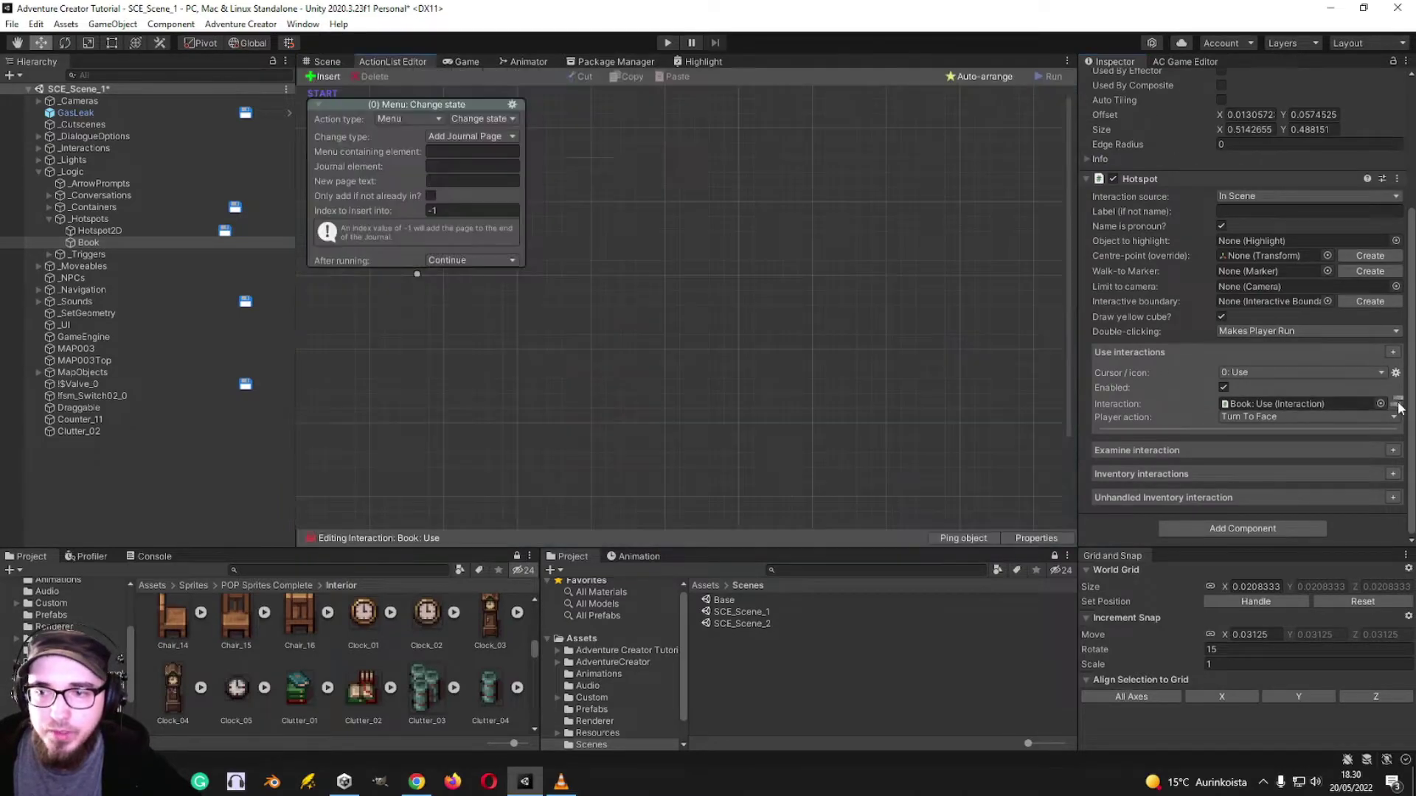
left_click(469, 136)
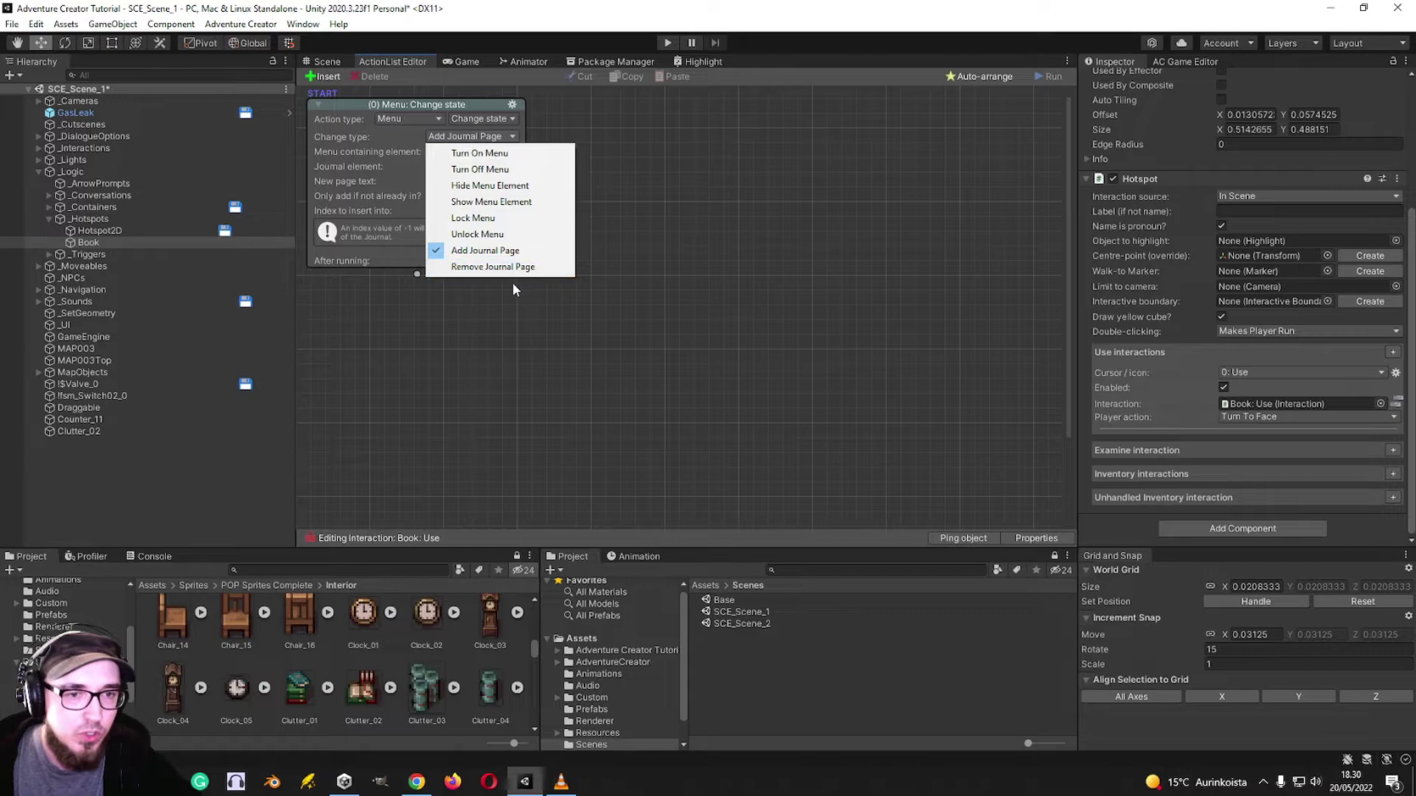
left_click(502, 267)
left_click(478, 136)
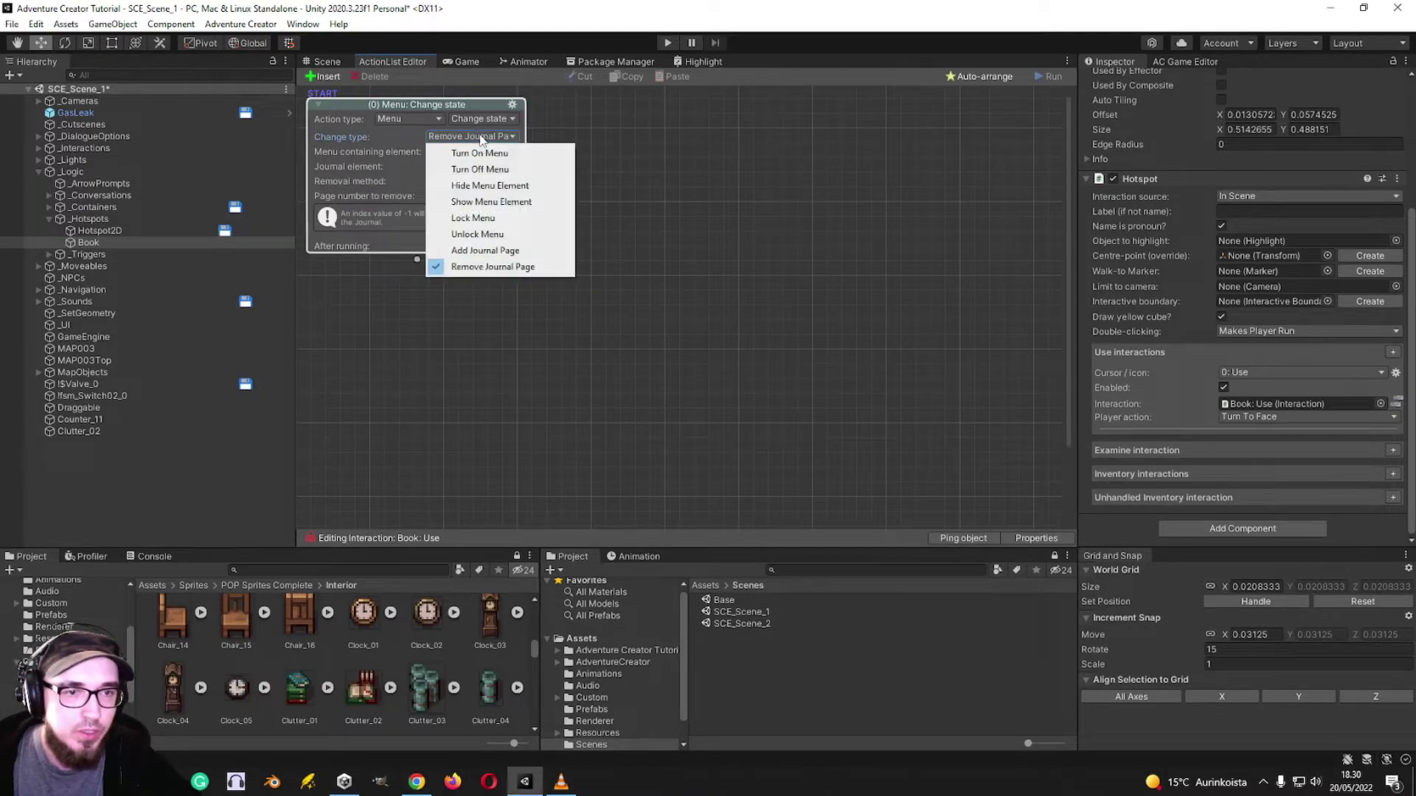
left_click(484, 252)
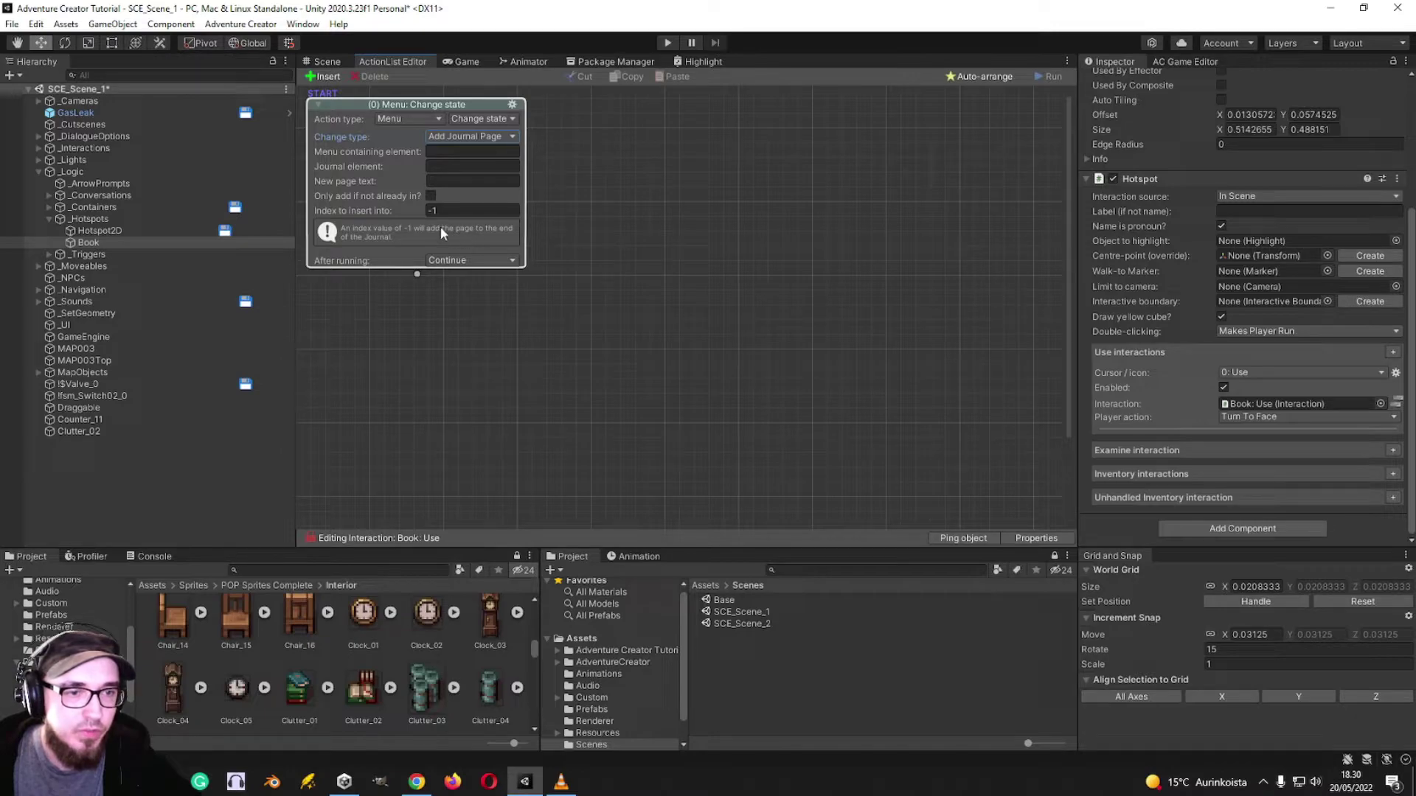
- Set the page index to -1, leave 'Only add if not already in?' unchecked, and copy the Journal menu name
left_click(456, 211)
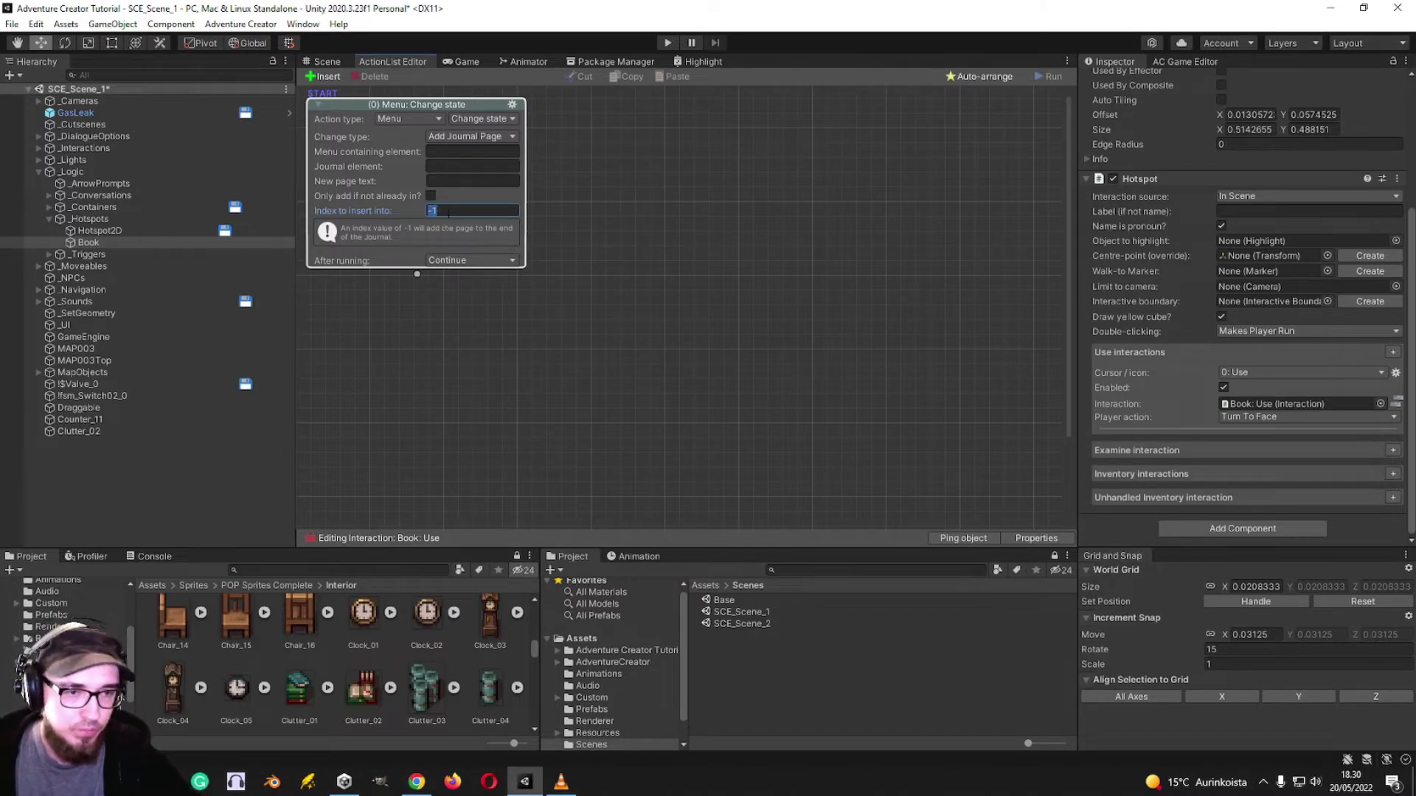
type("3")
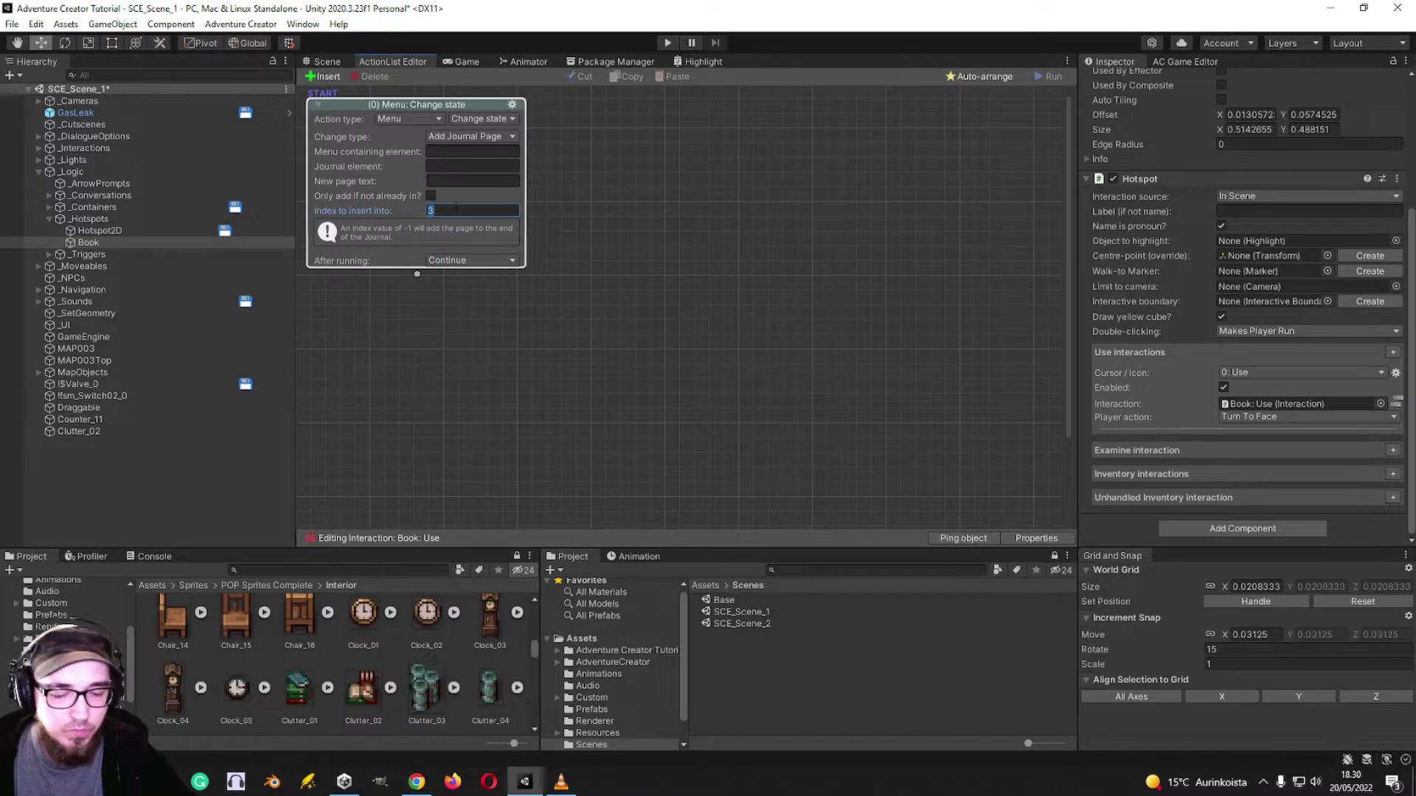
key("BackSpace")
type("-1")
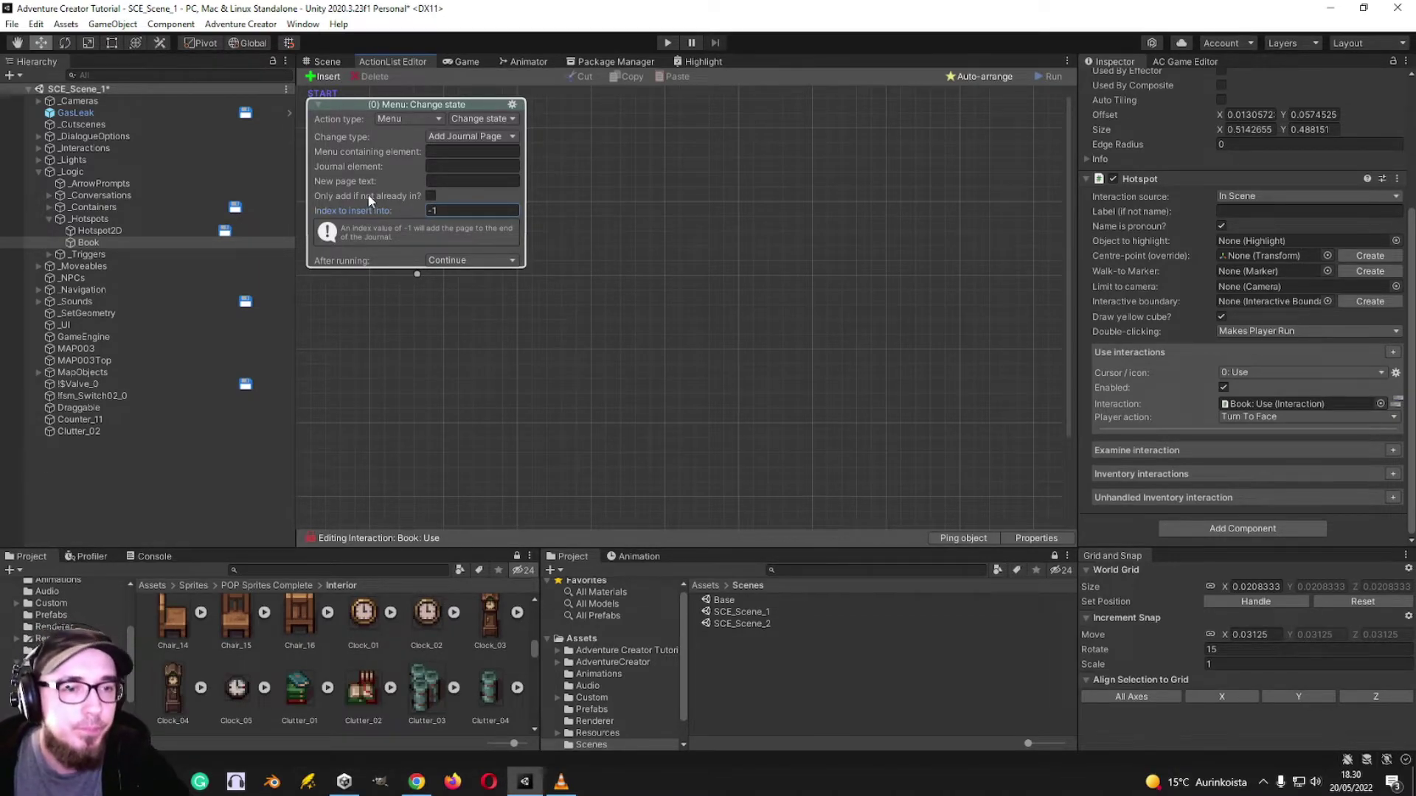
left_click(345, 197)
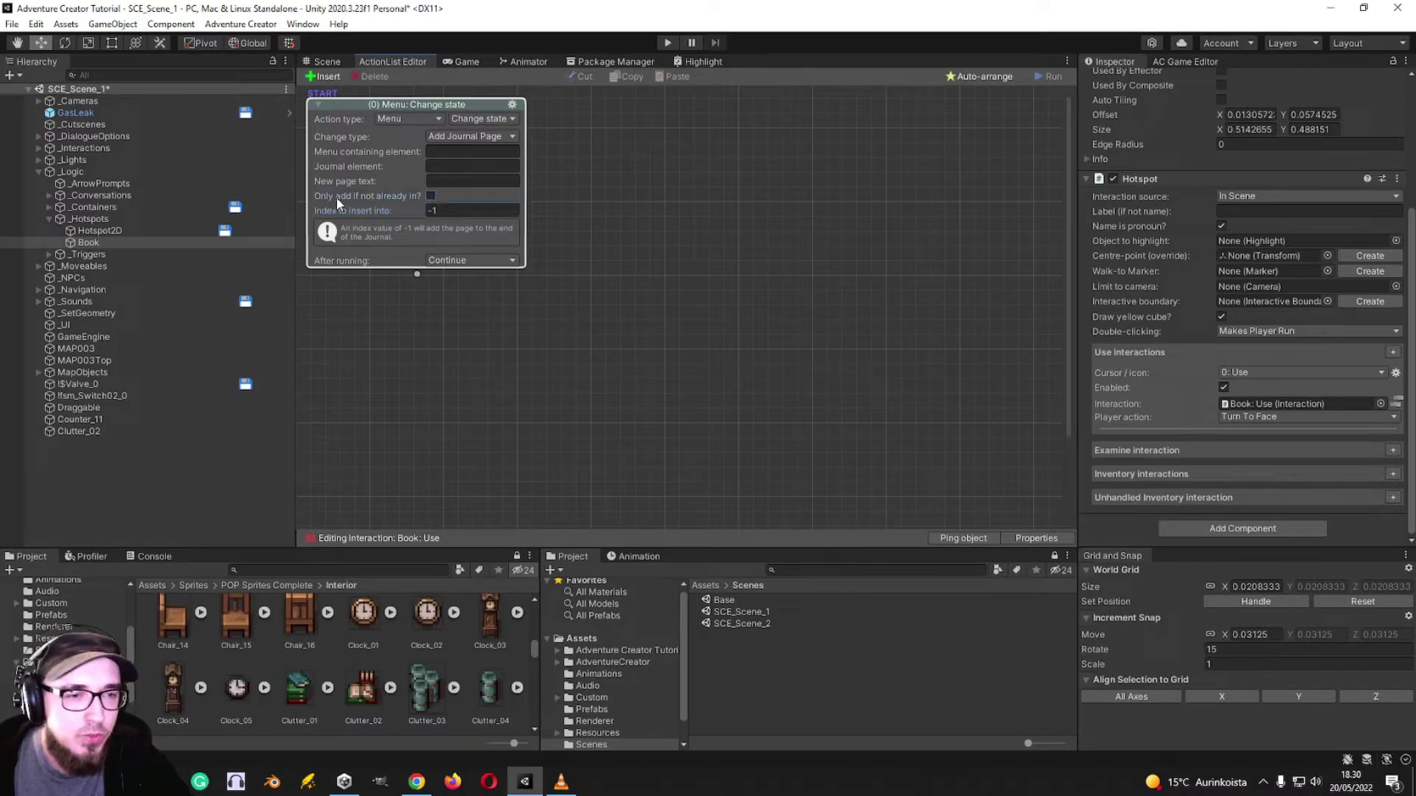
left_click(431, 196)
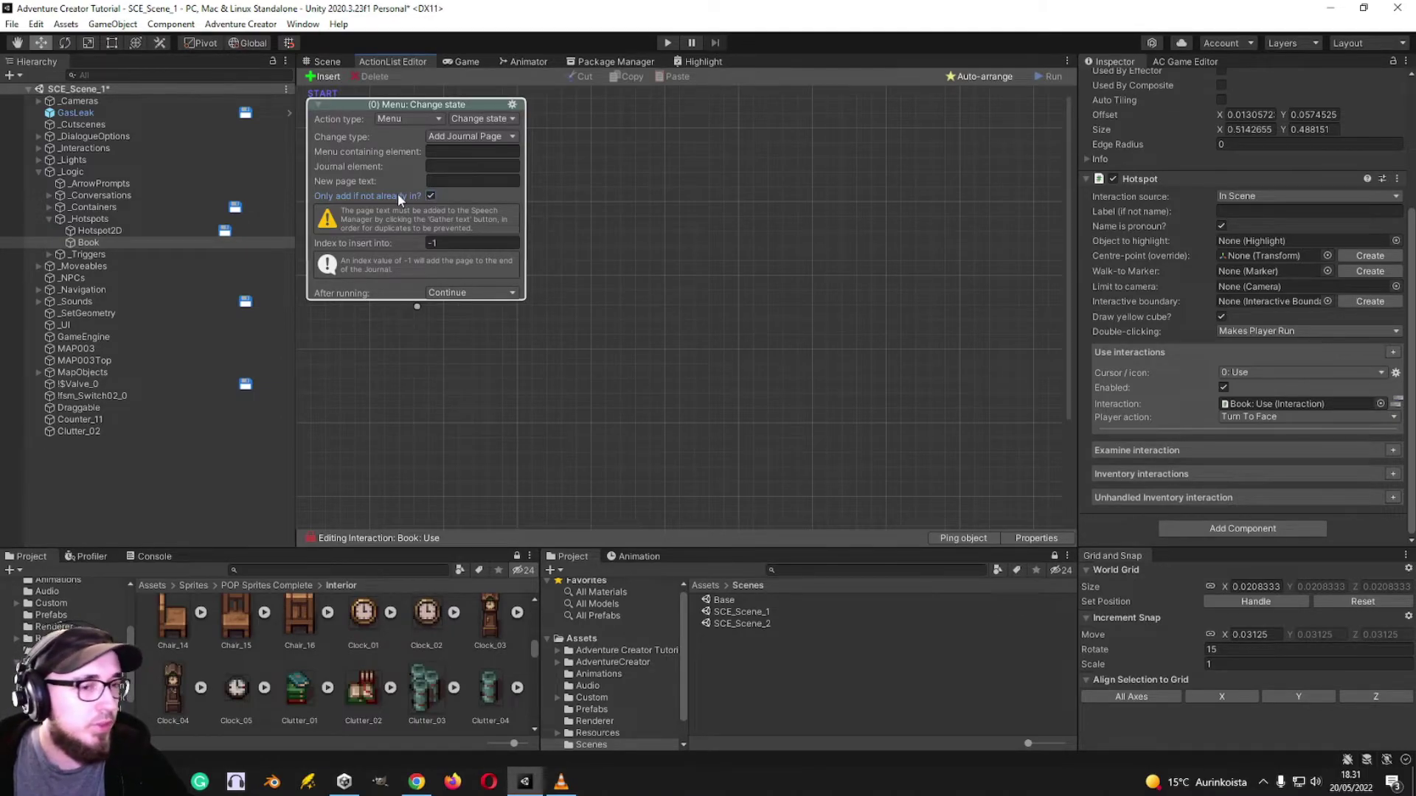
left_click(431, 196)
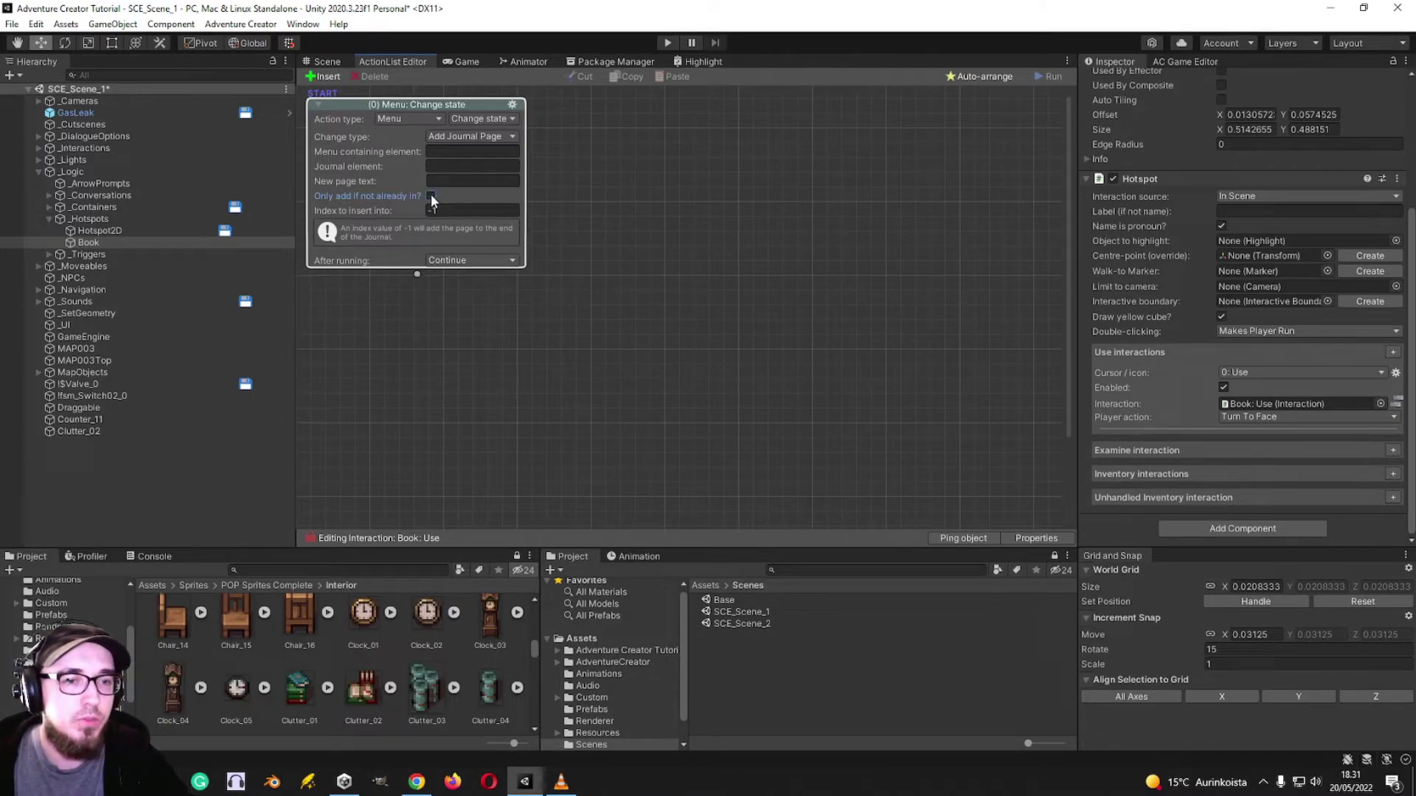
left_click(1177, 63)
left_click(1132, 292)
key("ctrl+c")
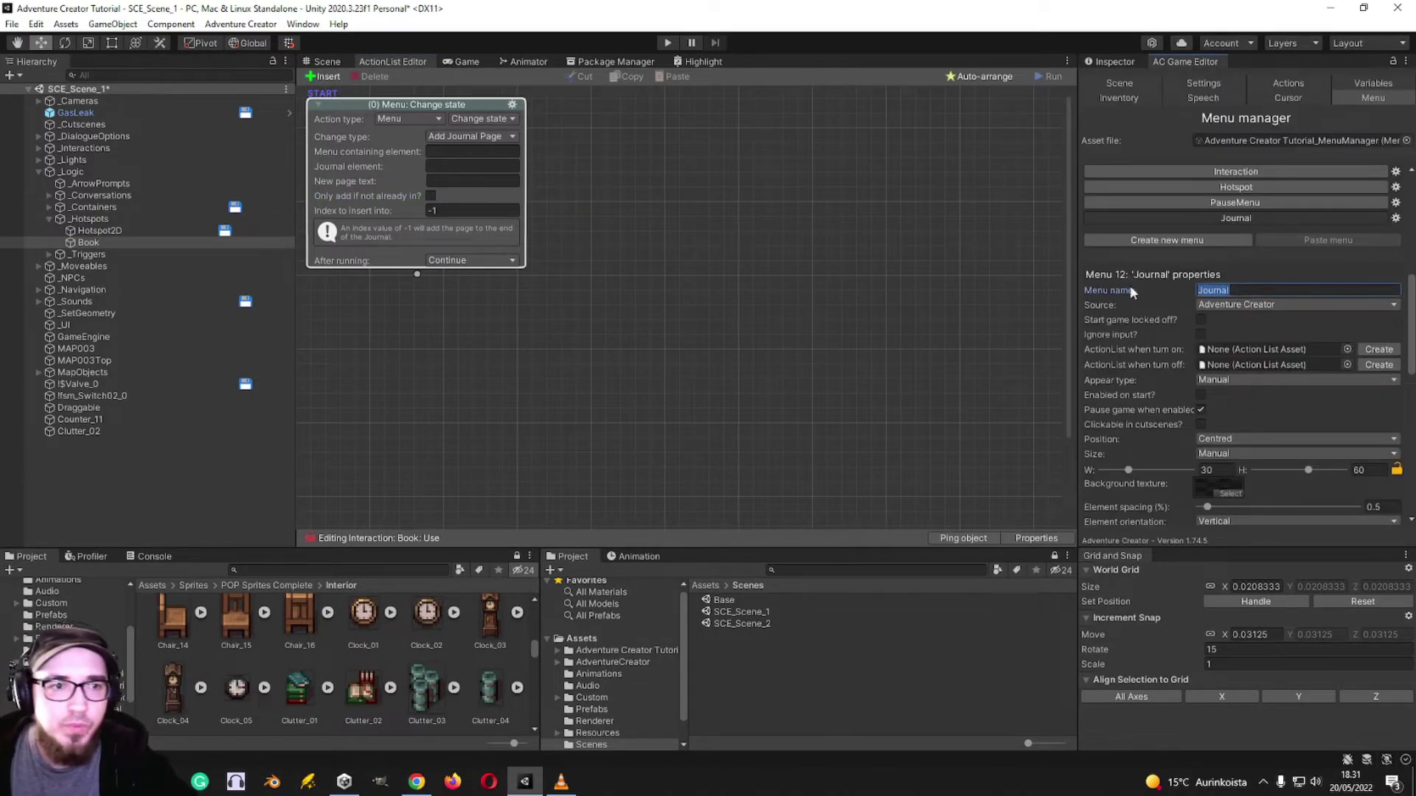
- Target the Journal menu and Journal element, with new page text 'This is another page of the journal.'
left_click(472, 151)
key("ctrl+v")
scroll(1132, 324, "down", 4)
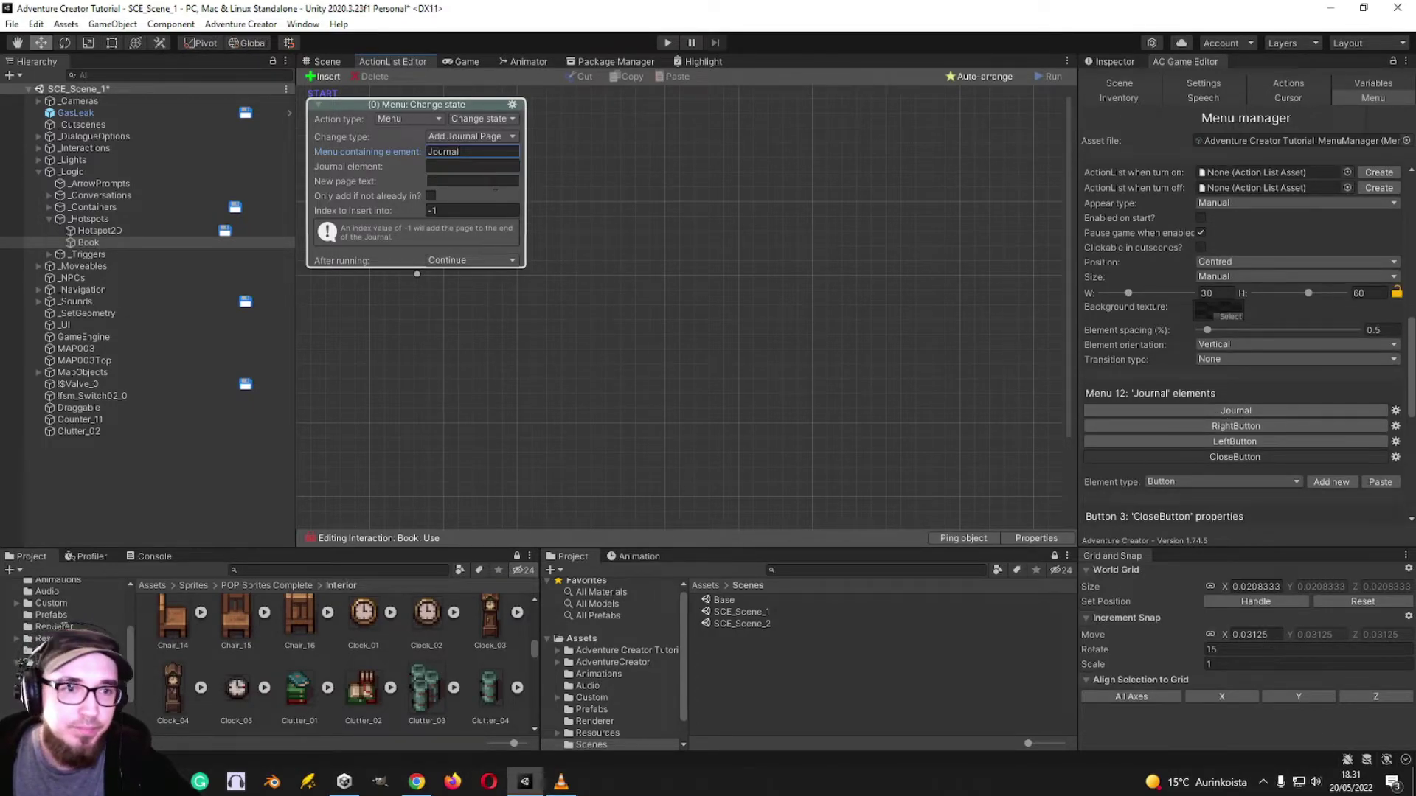
left_click(470, 167)
key("ctrl+v")
scroll(1196, 388, "up", 5)
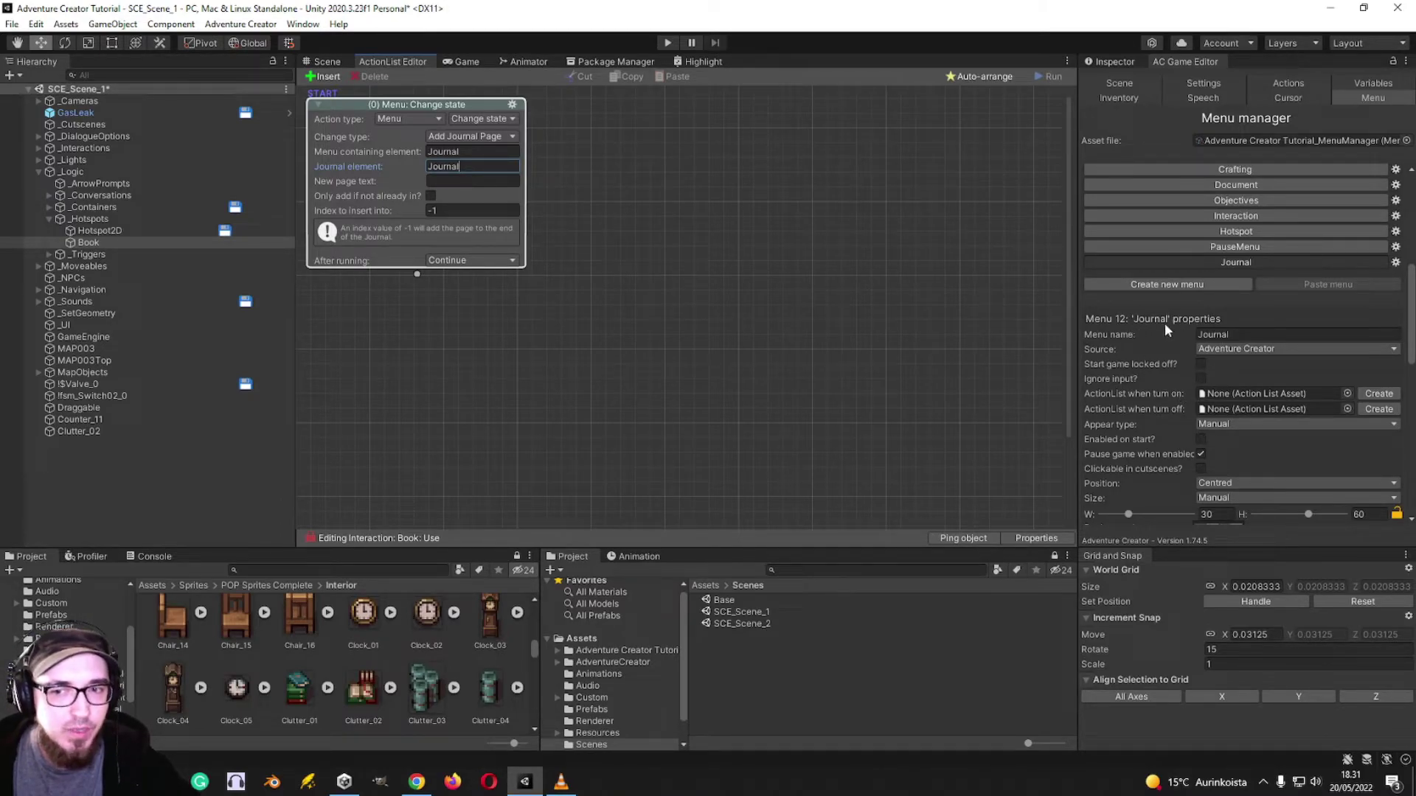
scroll(1117, 346, "down", 6)
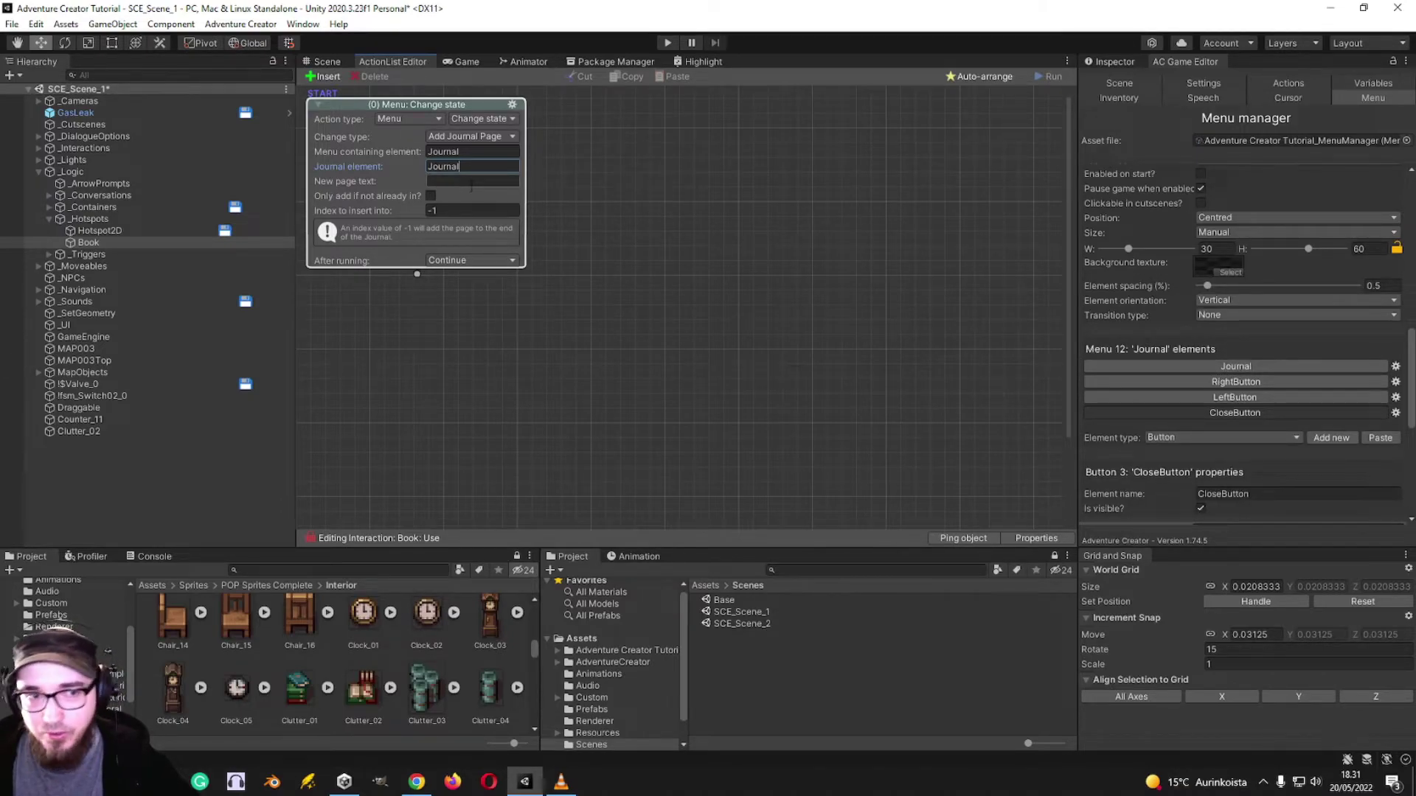
left_click(469, 188)
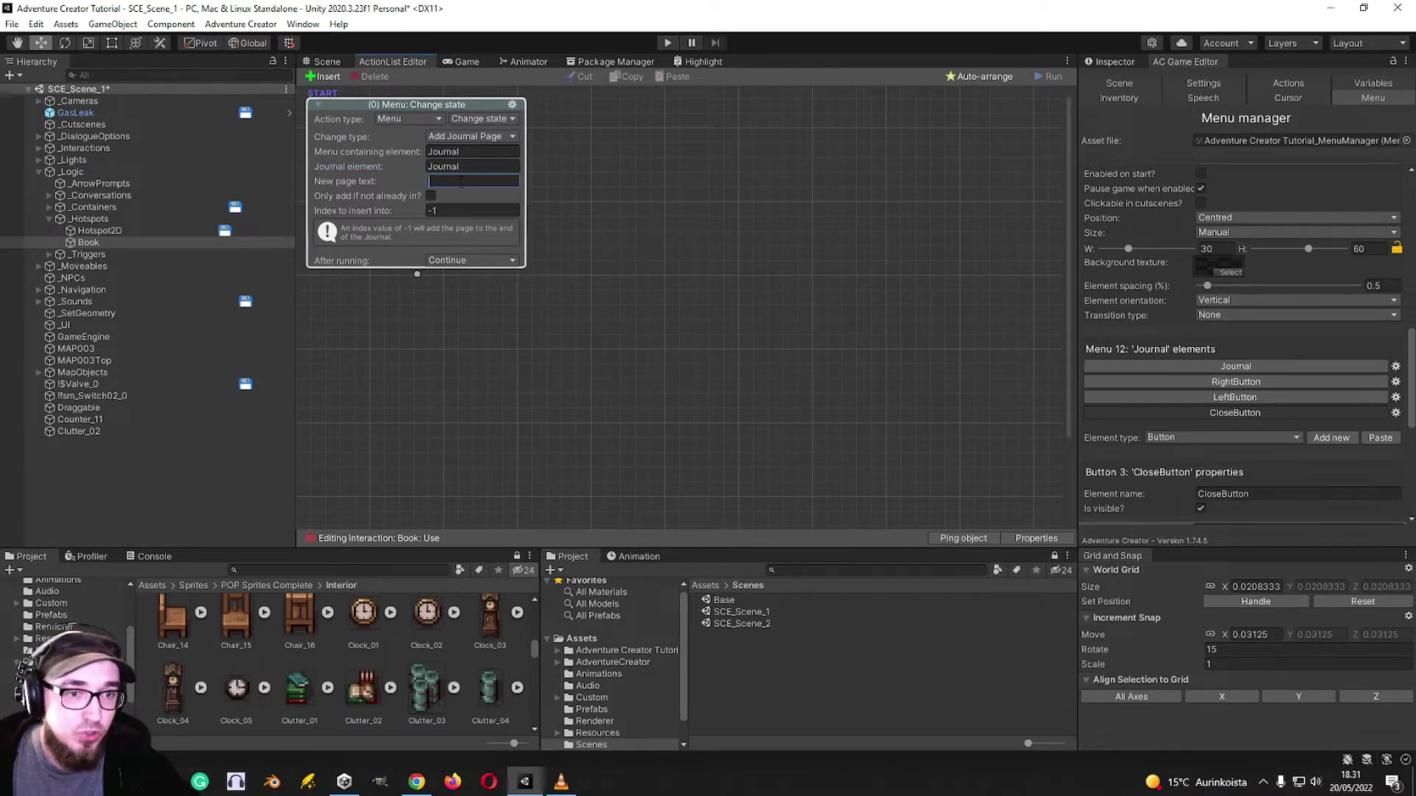
type("This is ")
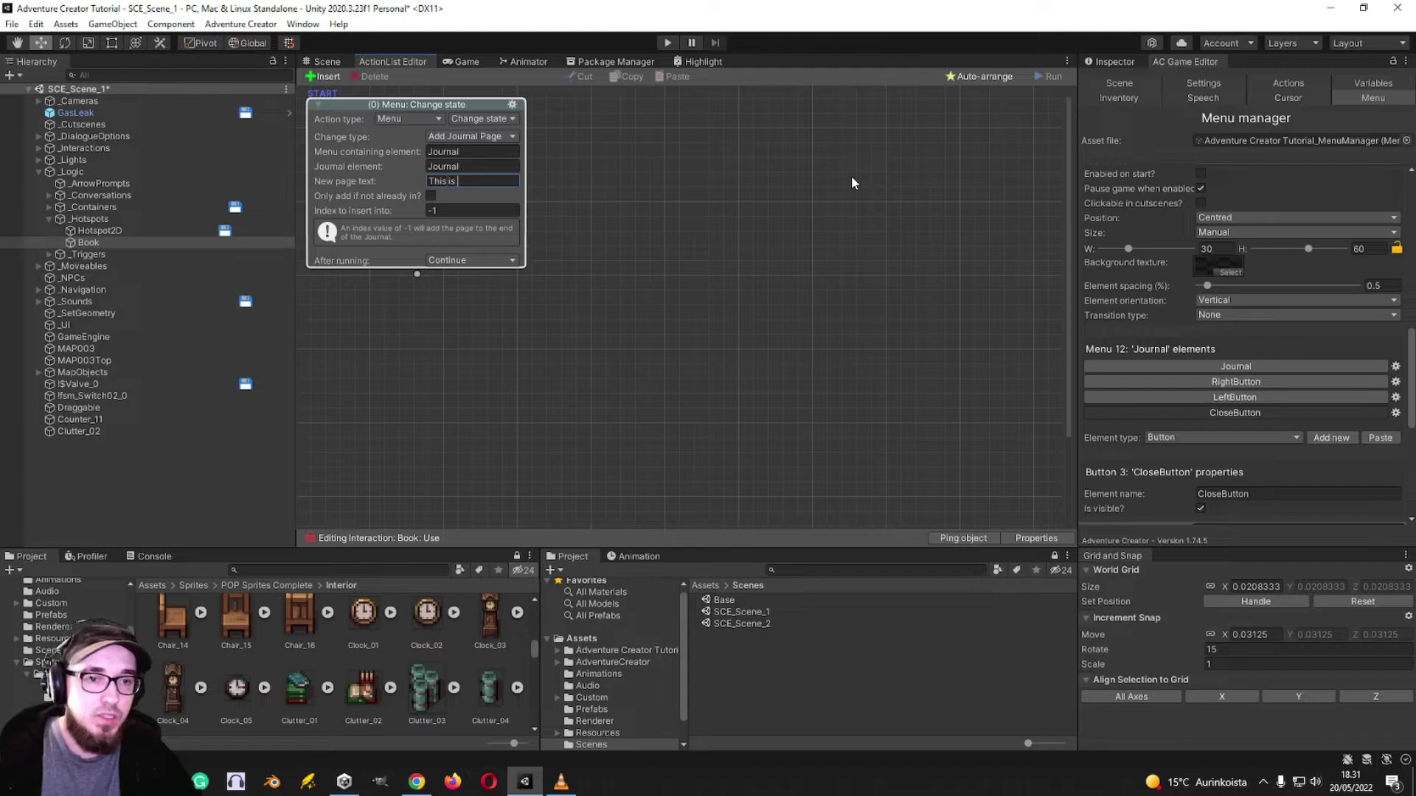
type("another page o")
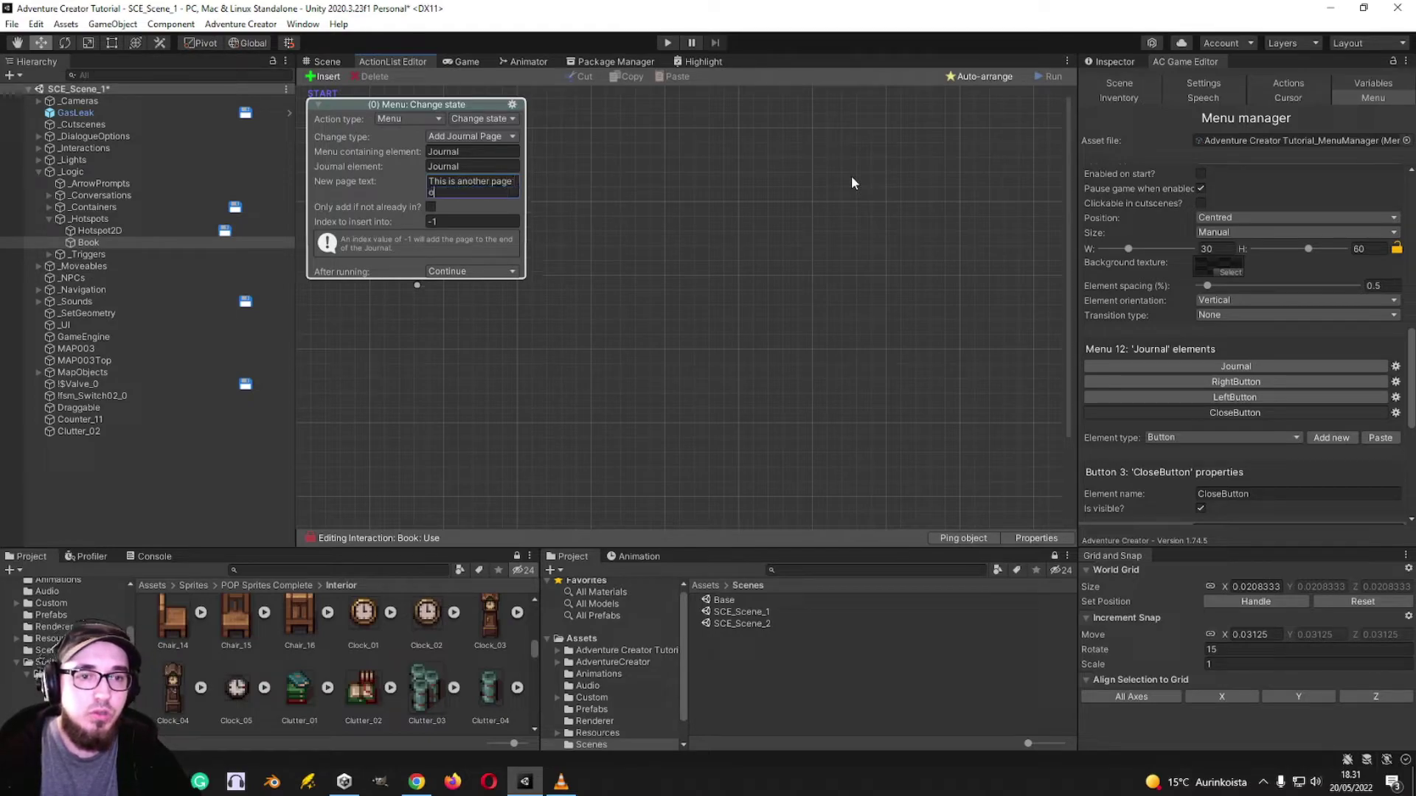
type("f the journal.")
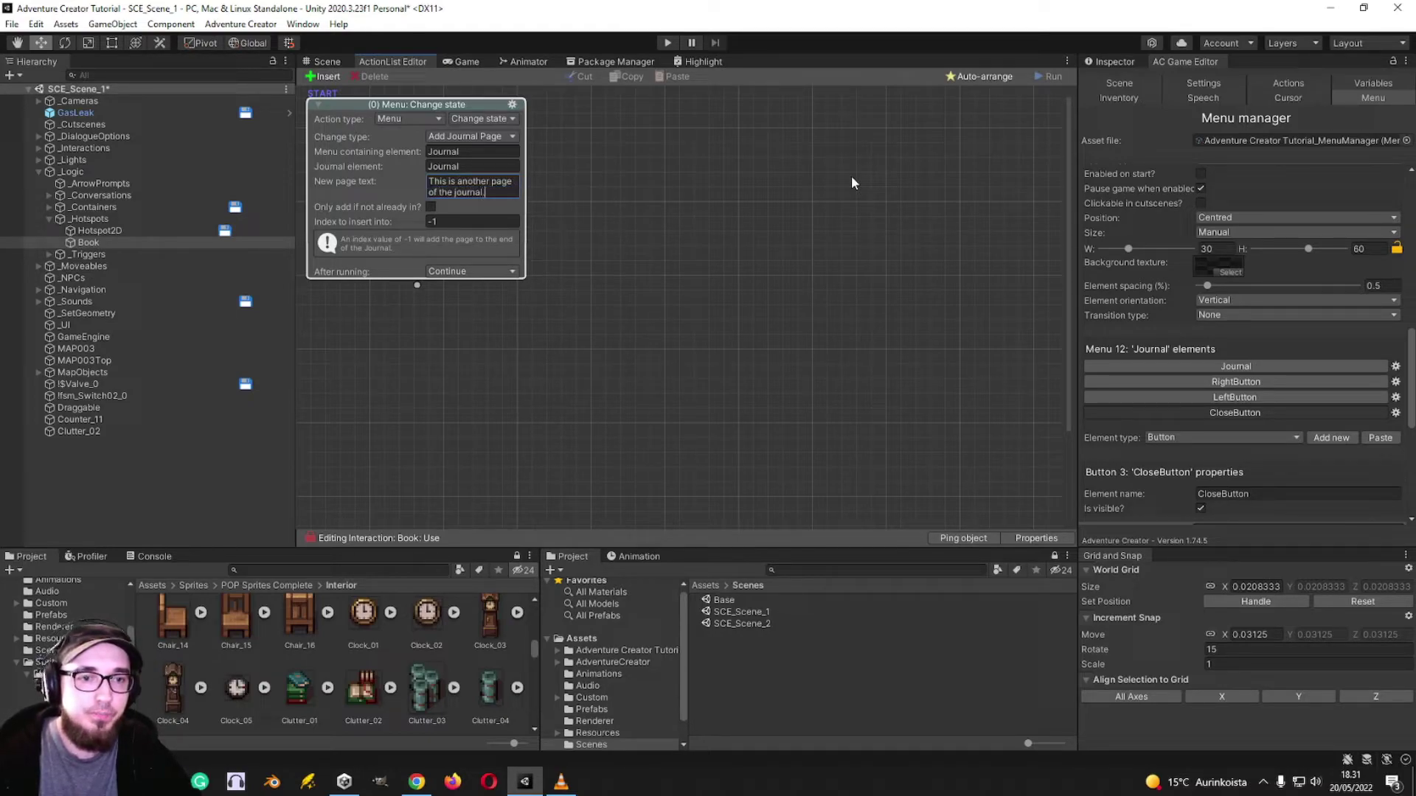
- Set the Journal menu's Appear type to On Input Key in the Menu manager
left_click(327, 62)
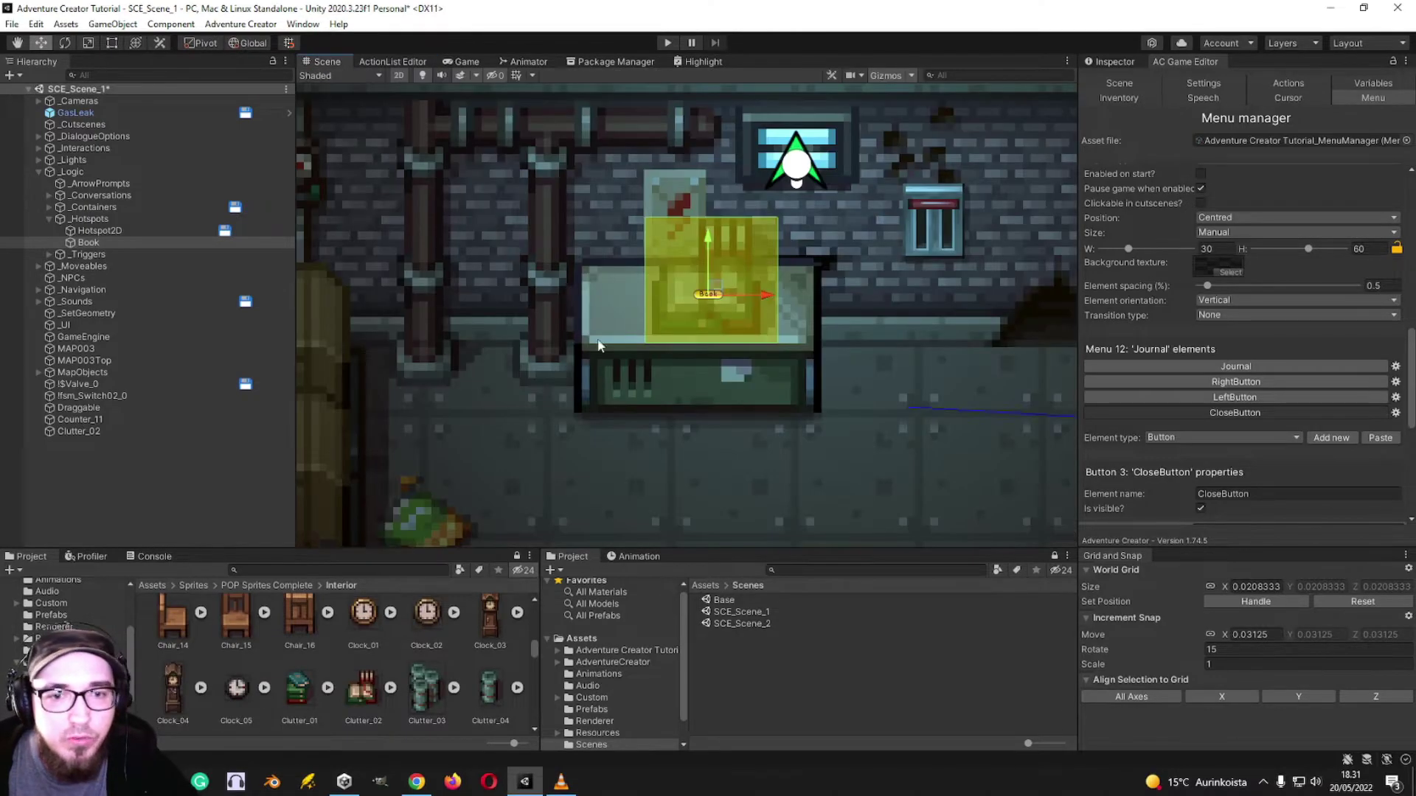
scroll(673, 323, "up", 3)
scroll(673, 322, "down", 2)
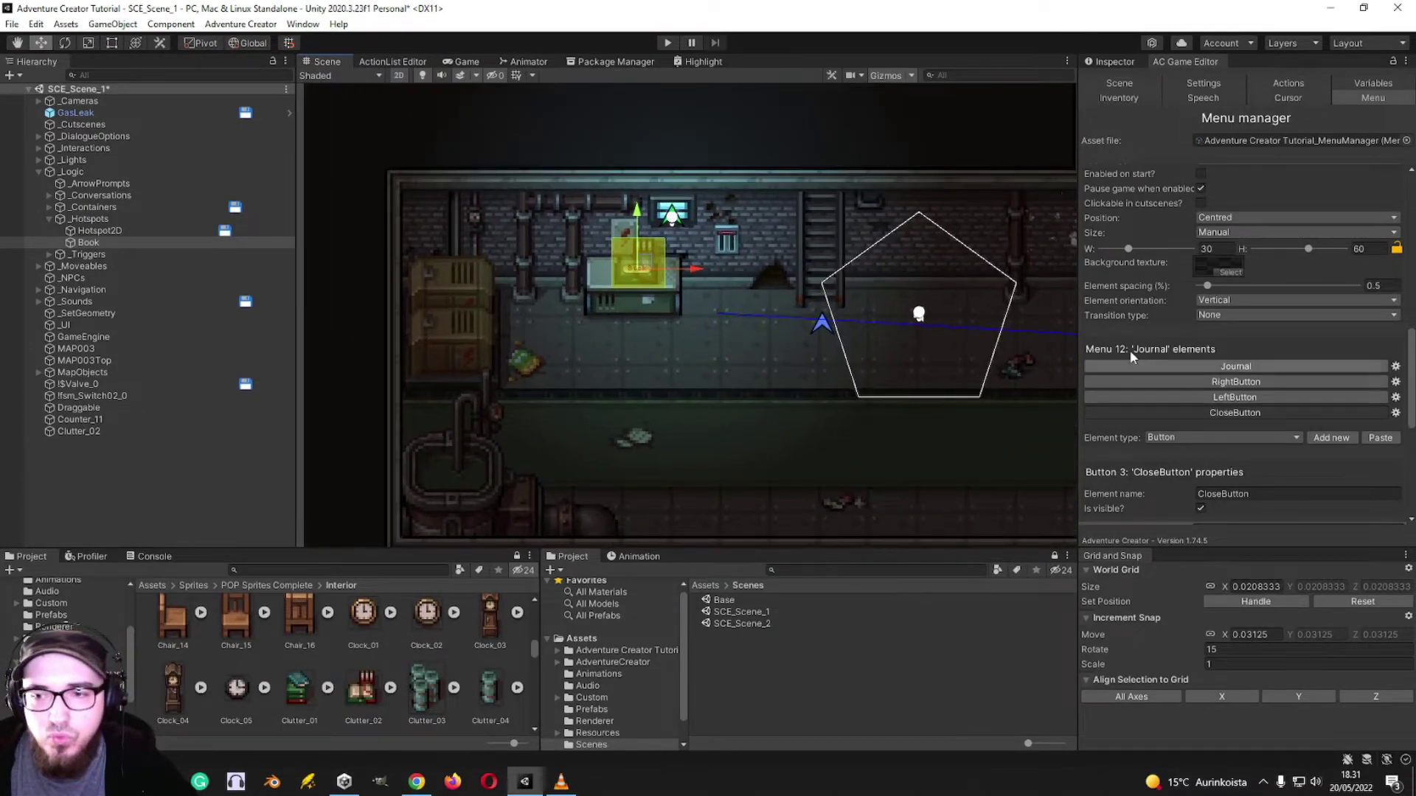
scroll(1179, 363, "up", 6)
scroll(1180, 362, "down", 3)
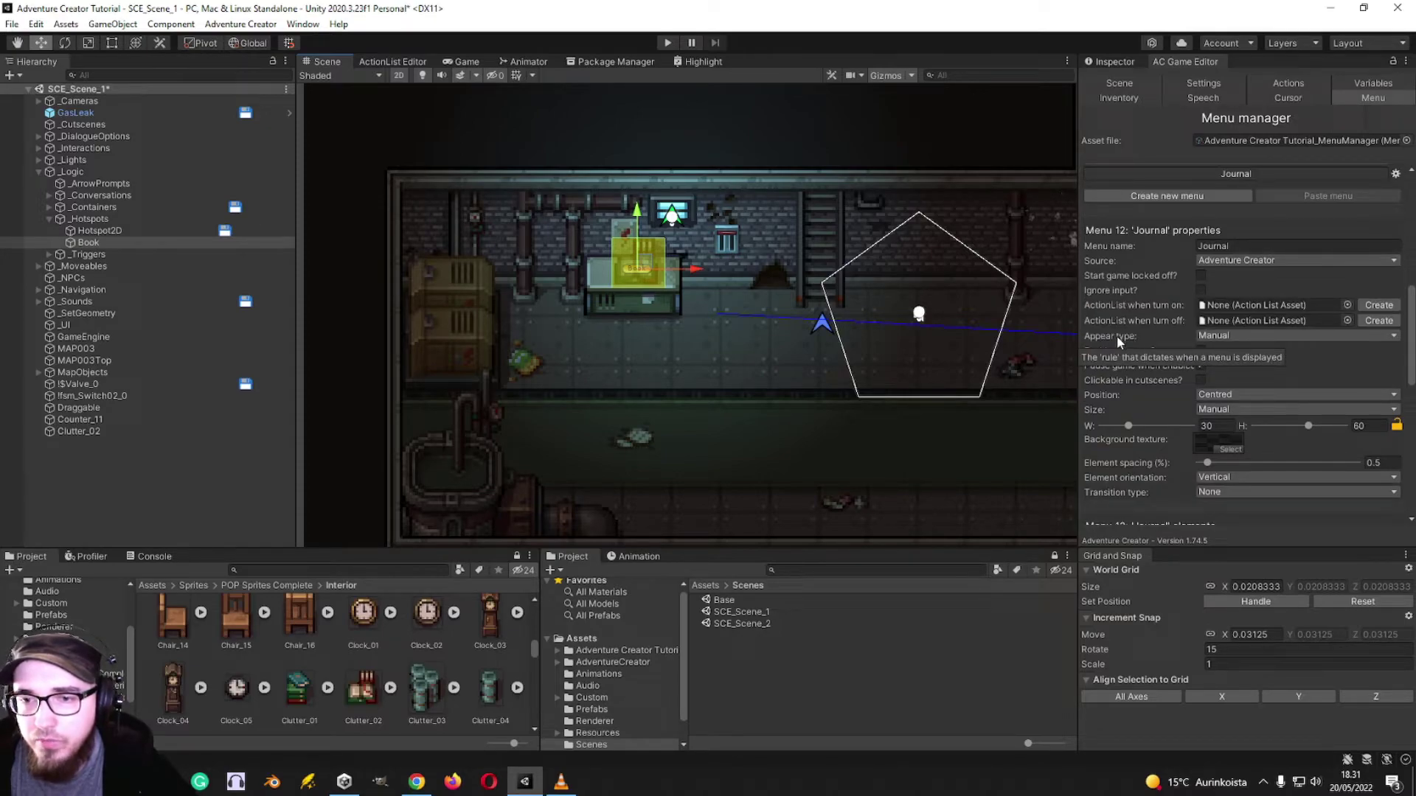
left_click(1208, 336)
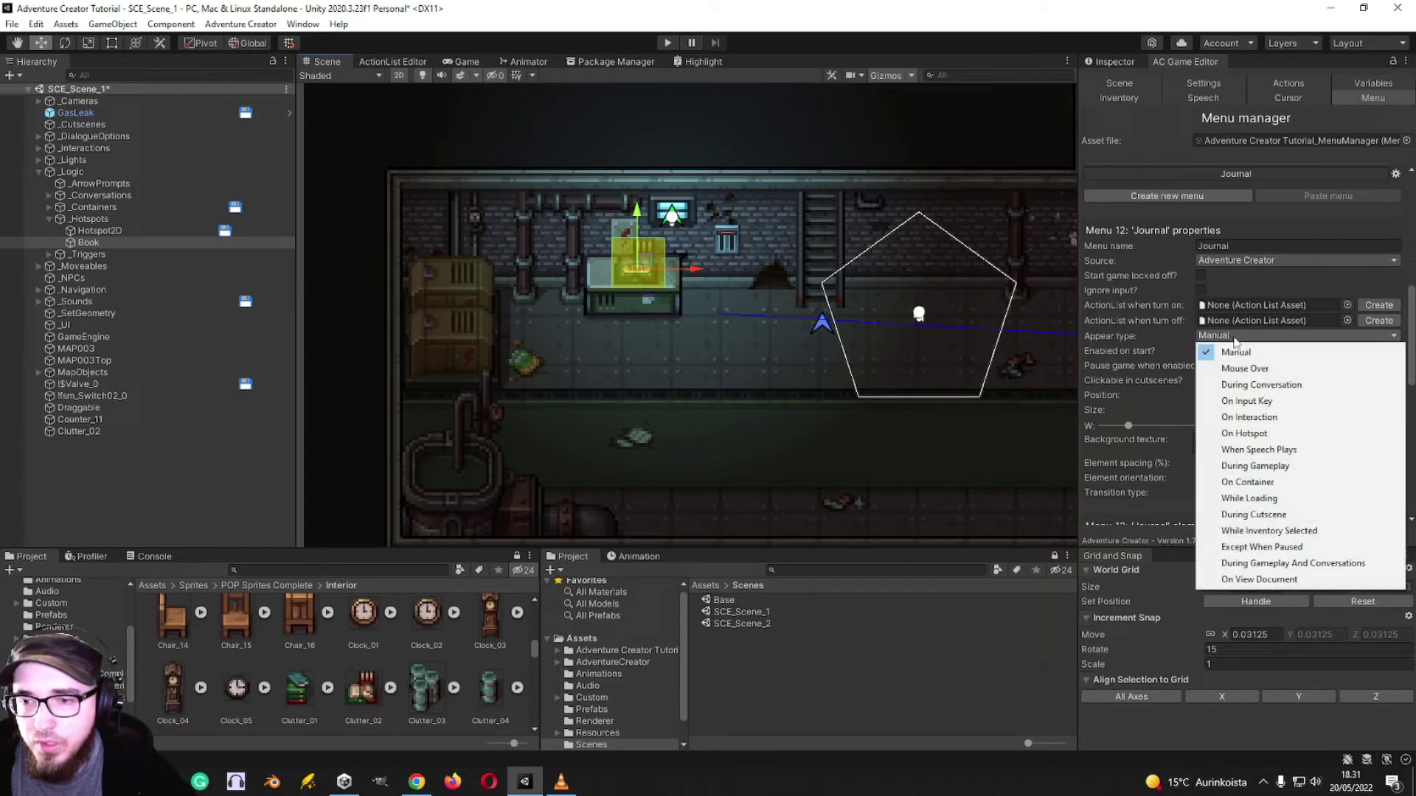
left_click(1254, 402)
scroll(1247, 405, "down", 7)
left_click(11, 24)
- In Project Settings' Input Manager, set the axes size to 34
left_click(73, 193)
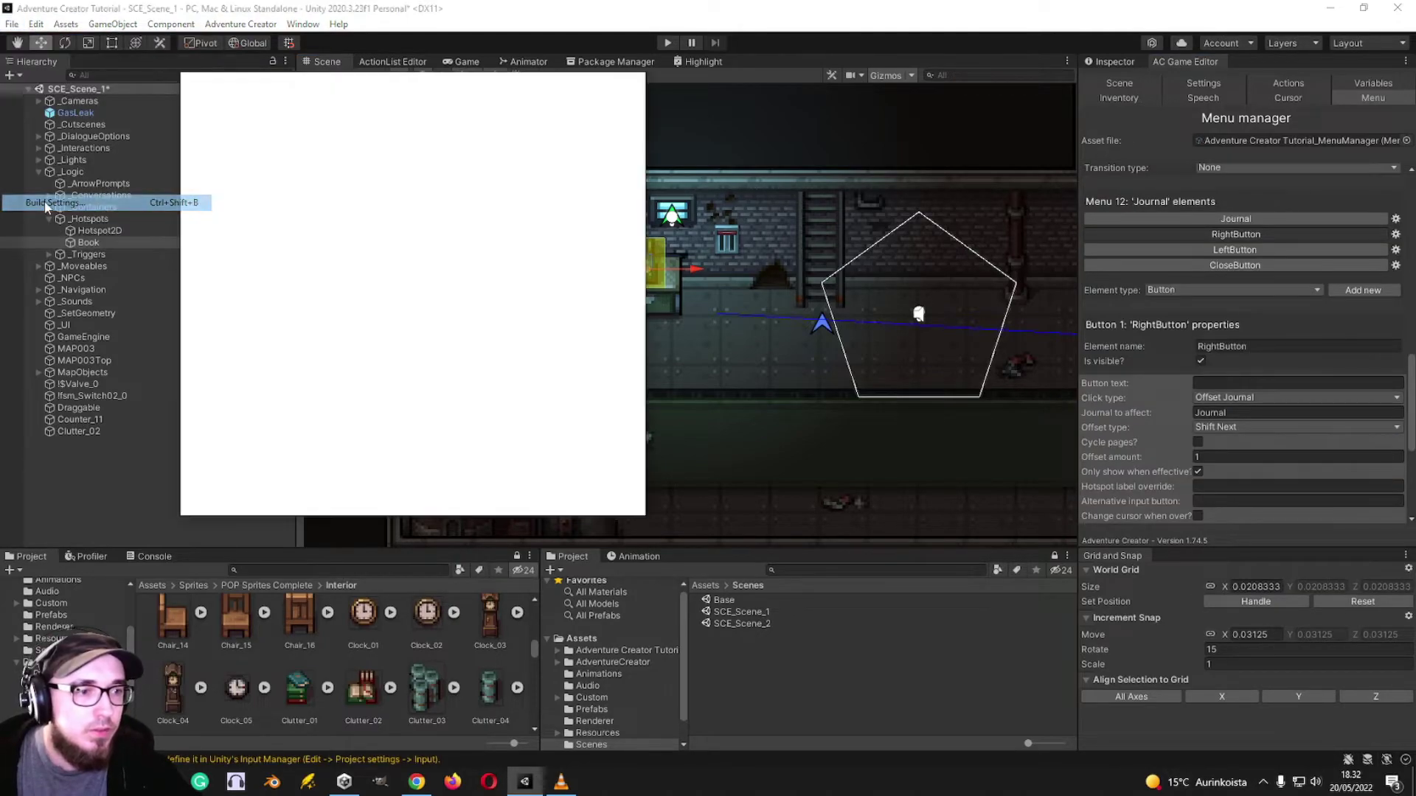
left_click(231, 500)
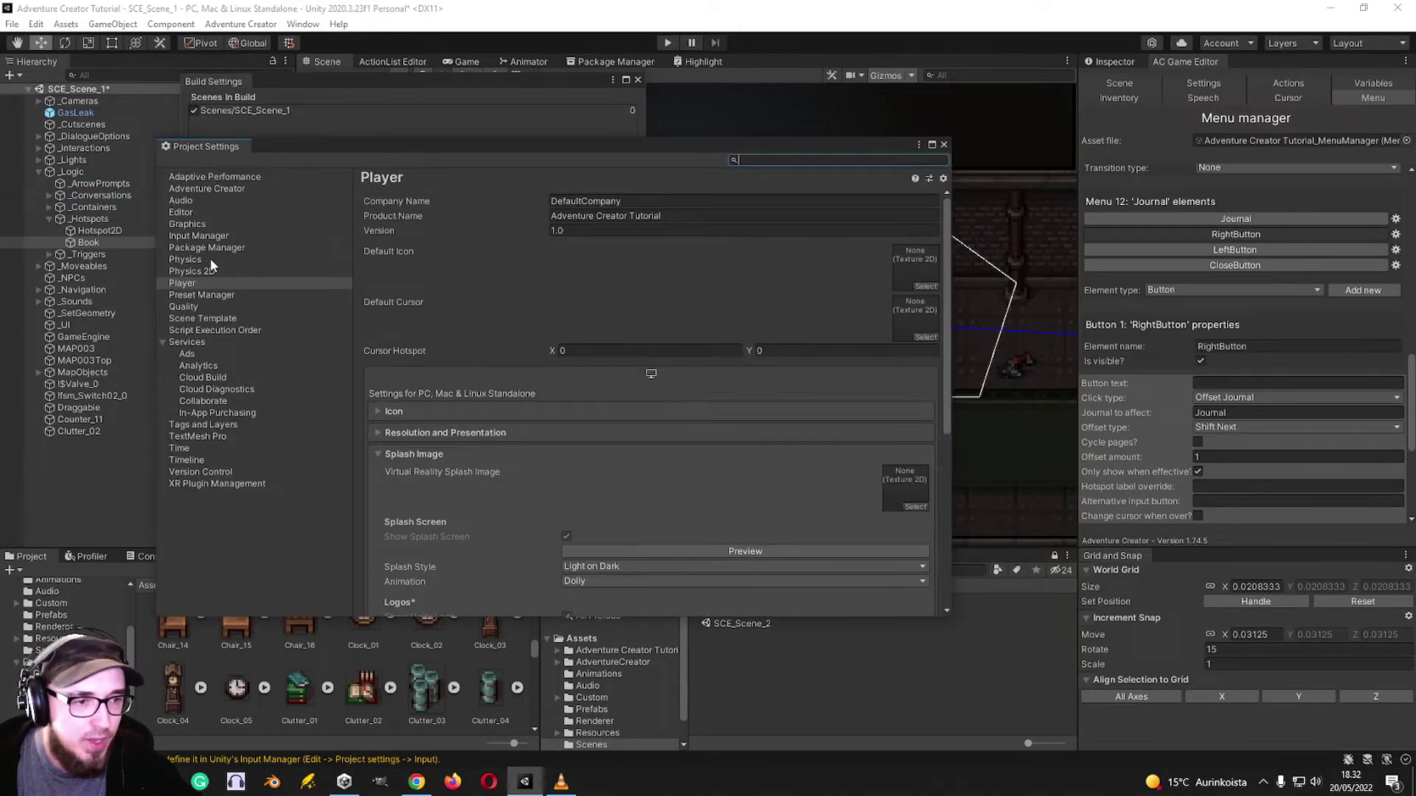
left_click(199, 237)
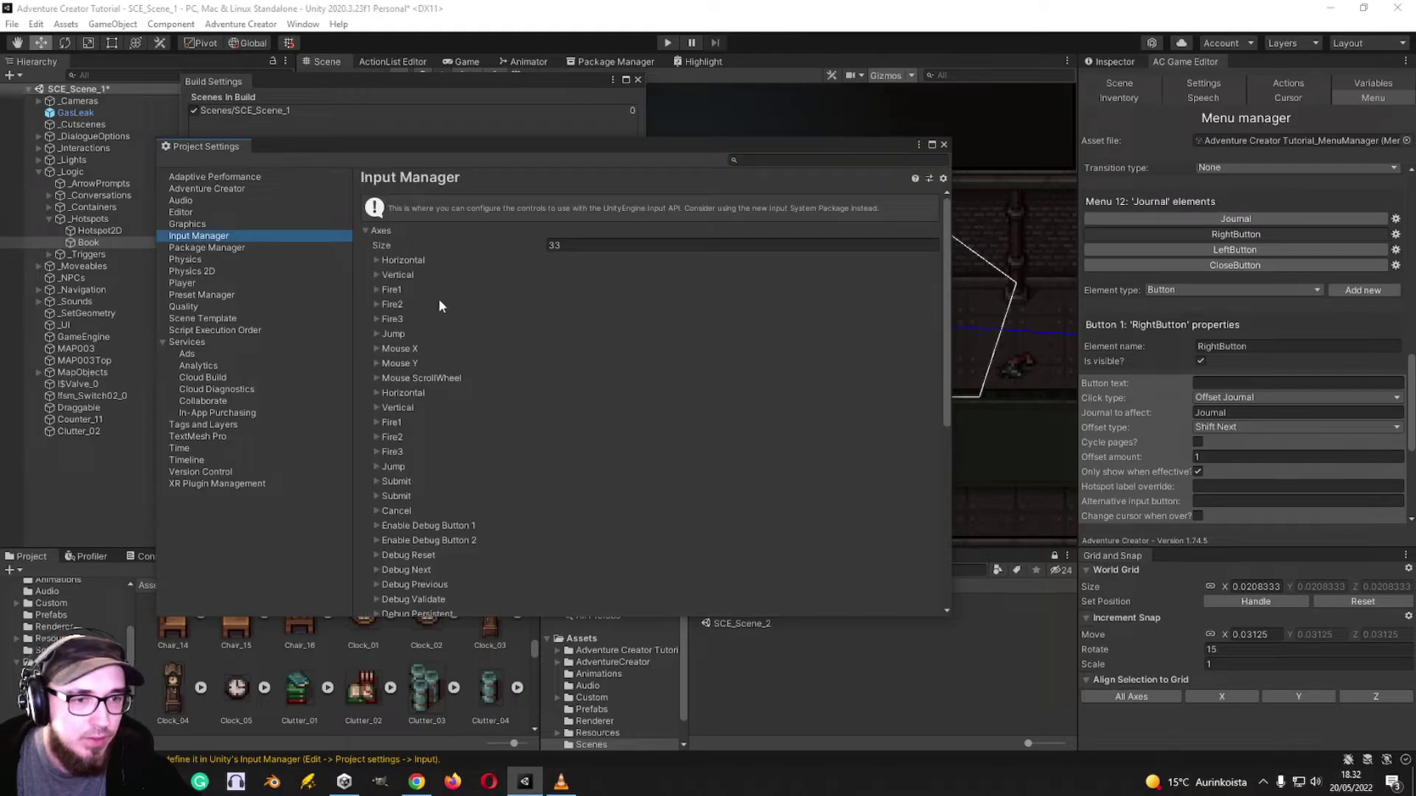
left_click(557, 246)
type("34")
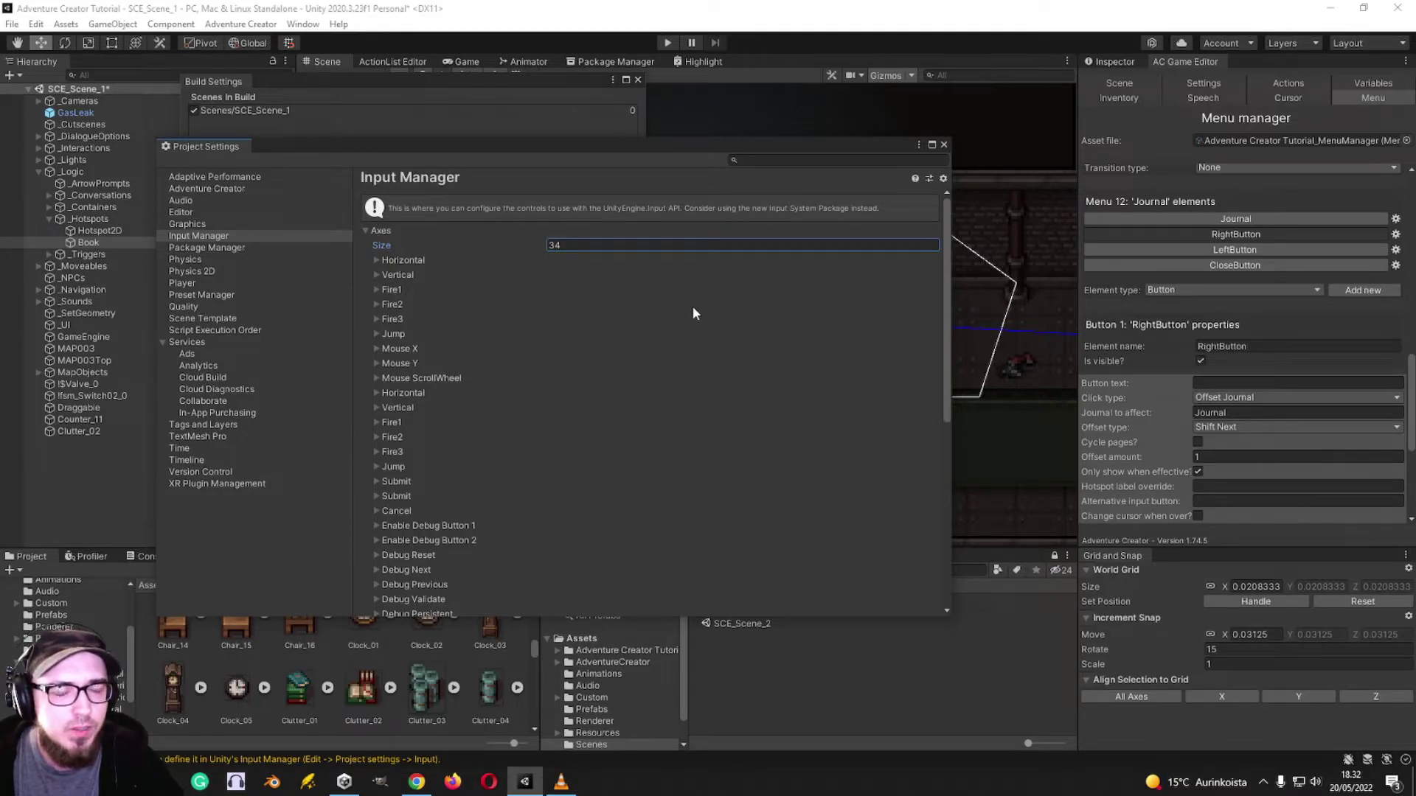
- Rename the duplicate FlashHotspots axis to OpenJournal and remove its tab key binding
scroll(692, 305, "down", 5)
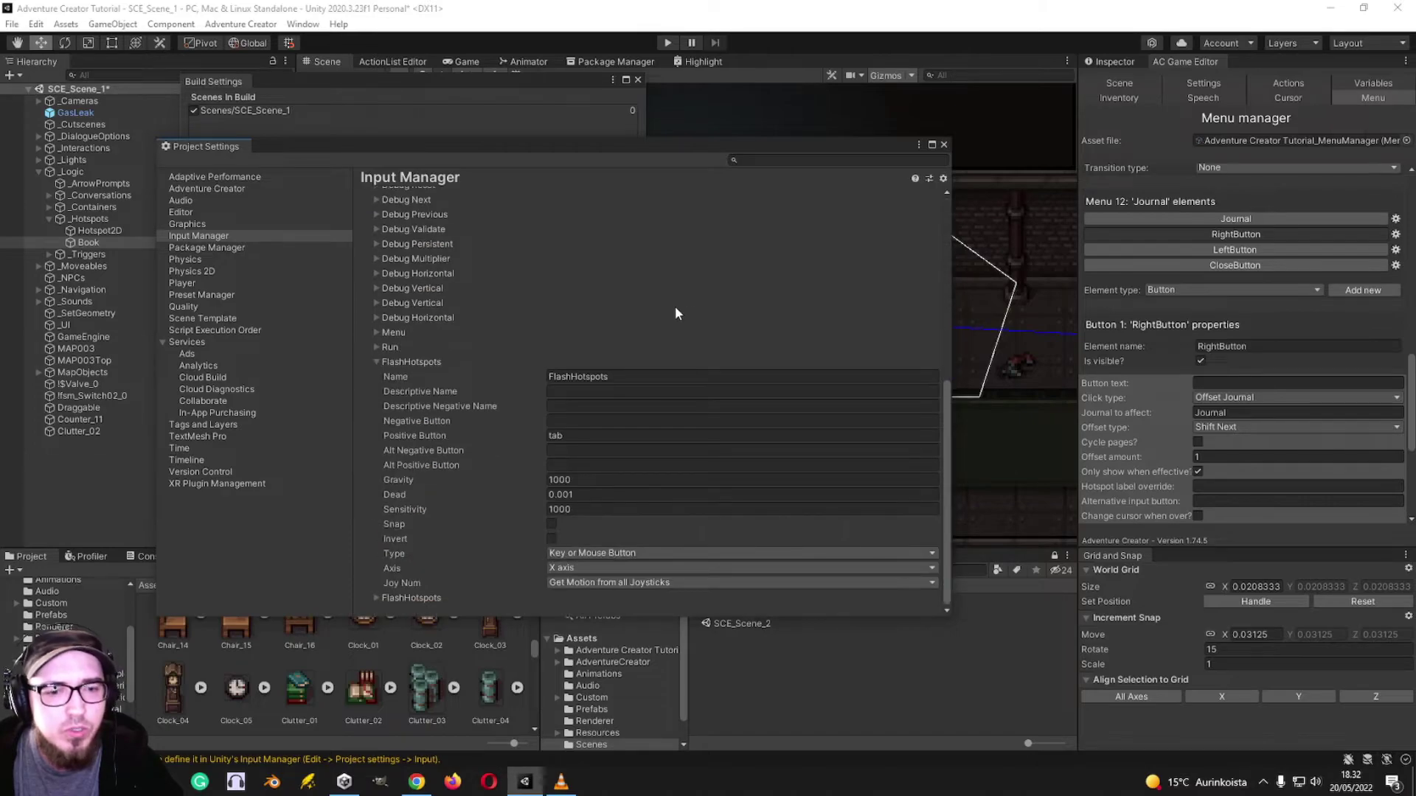
scroll(591, 391, "up", 5)
scroll(591, 391, "down", 10)
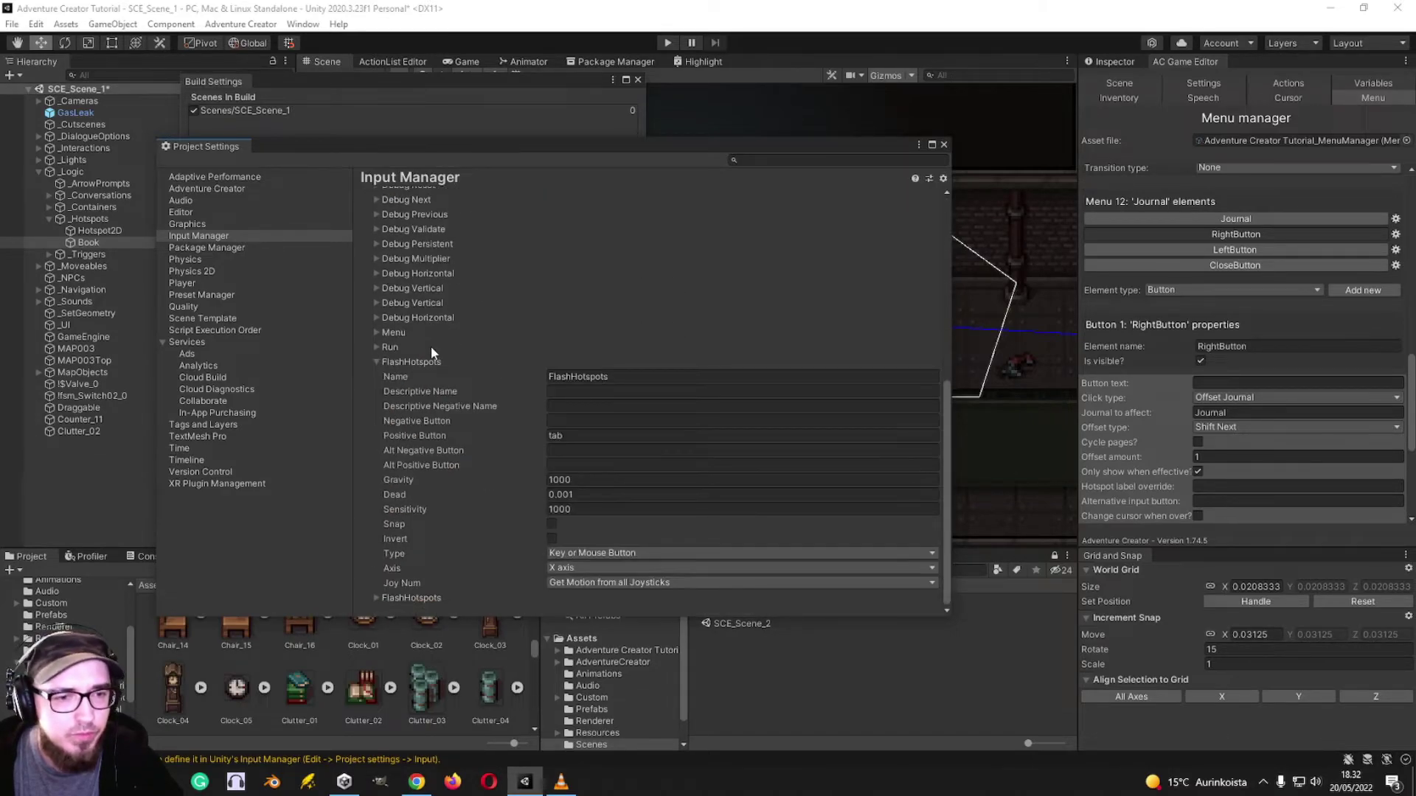
left_click(373, 362)
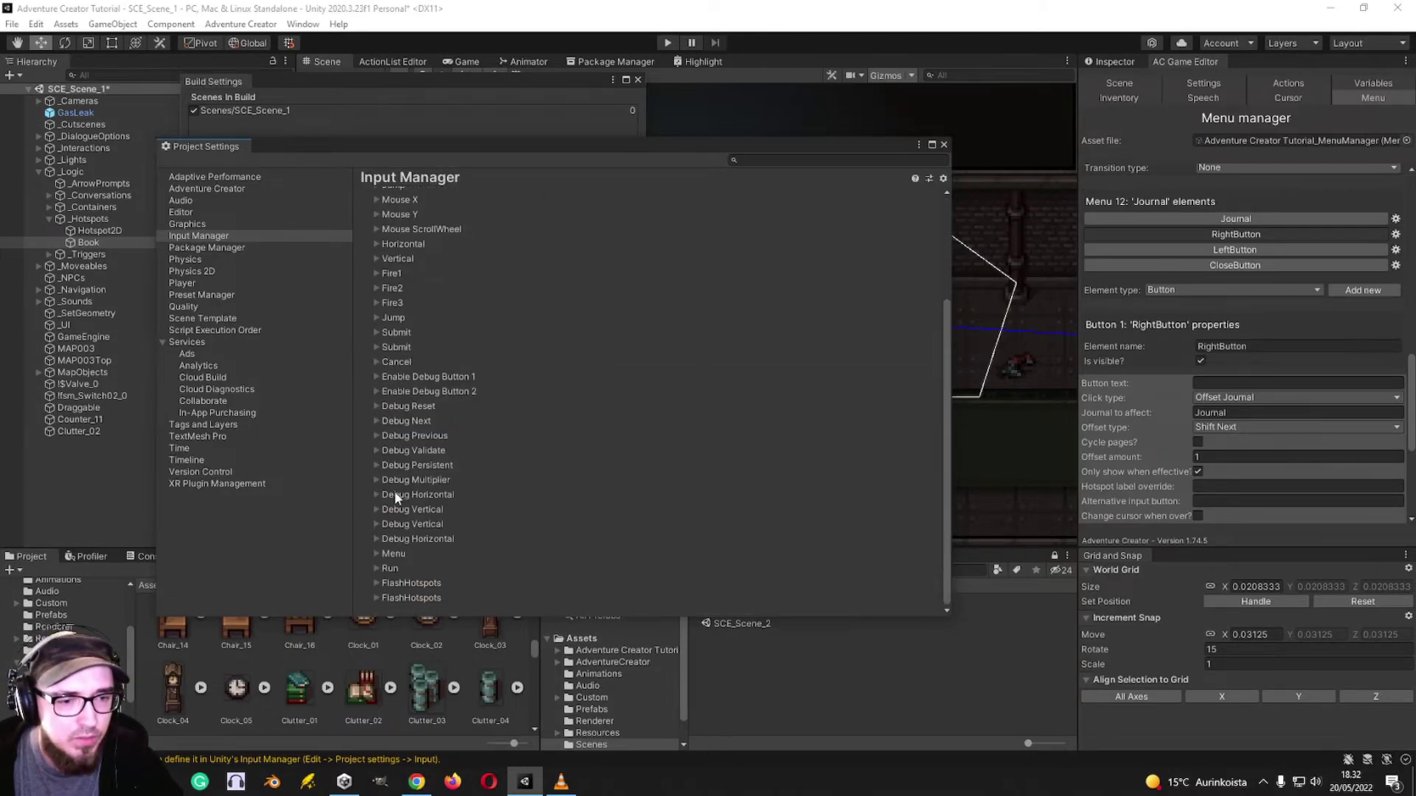
left_click(376, 597)
scroll(520, 494, "up", 3)
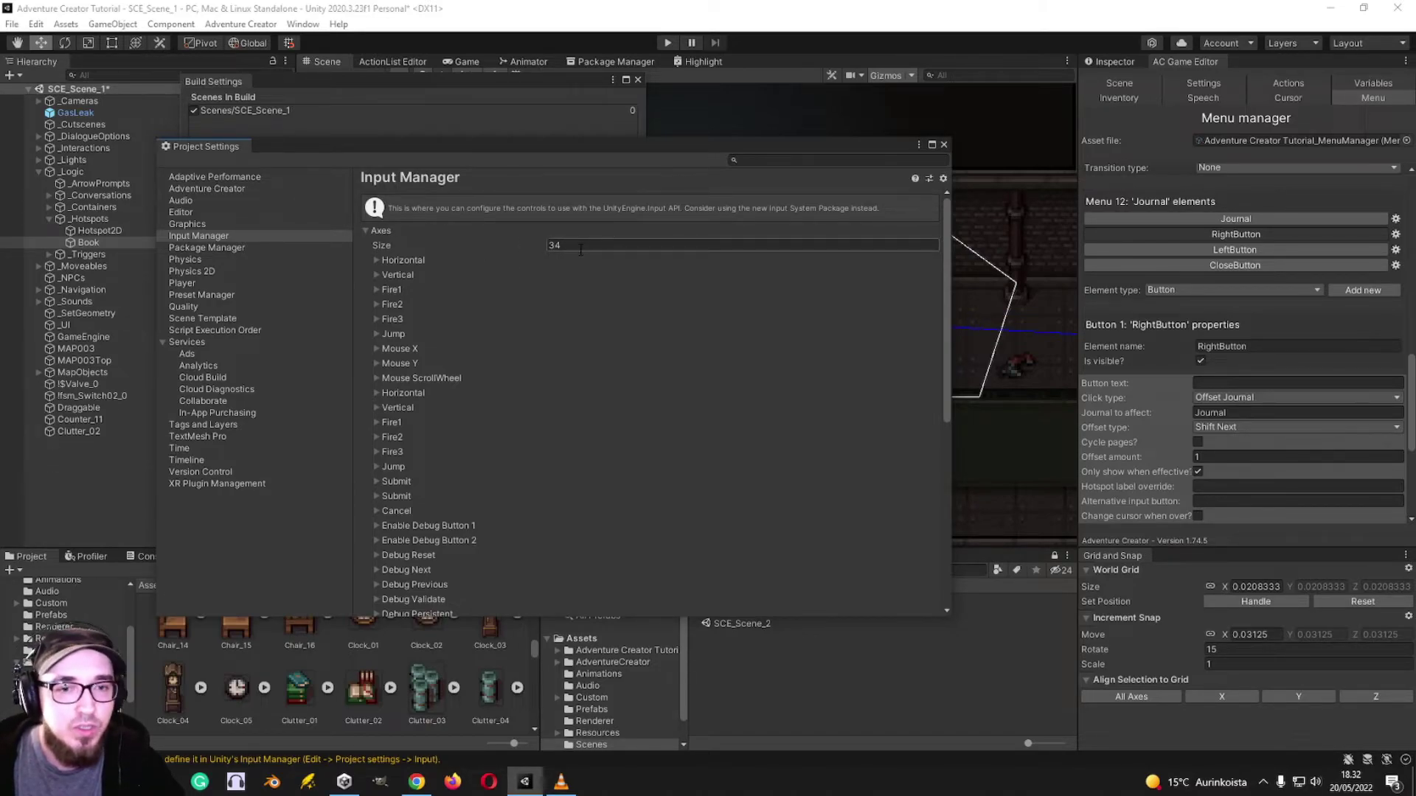
scroll(509, 395, "down", 8)
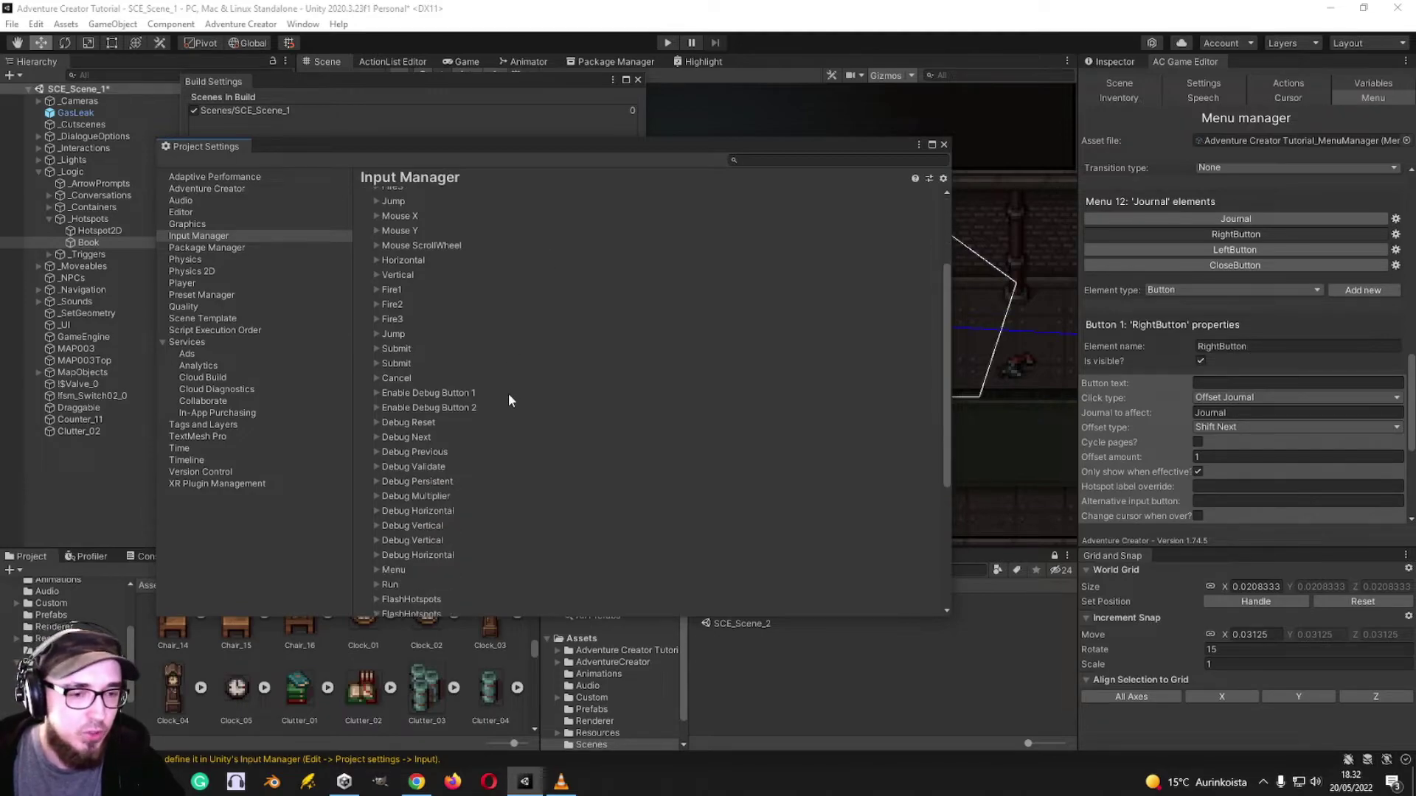
left_click(507, 392)
left_click(642, 392)
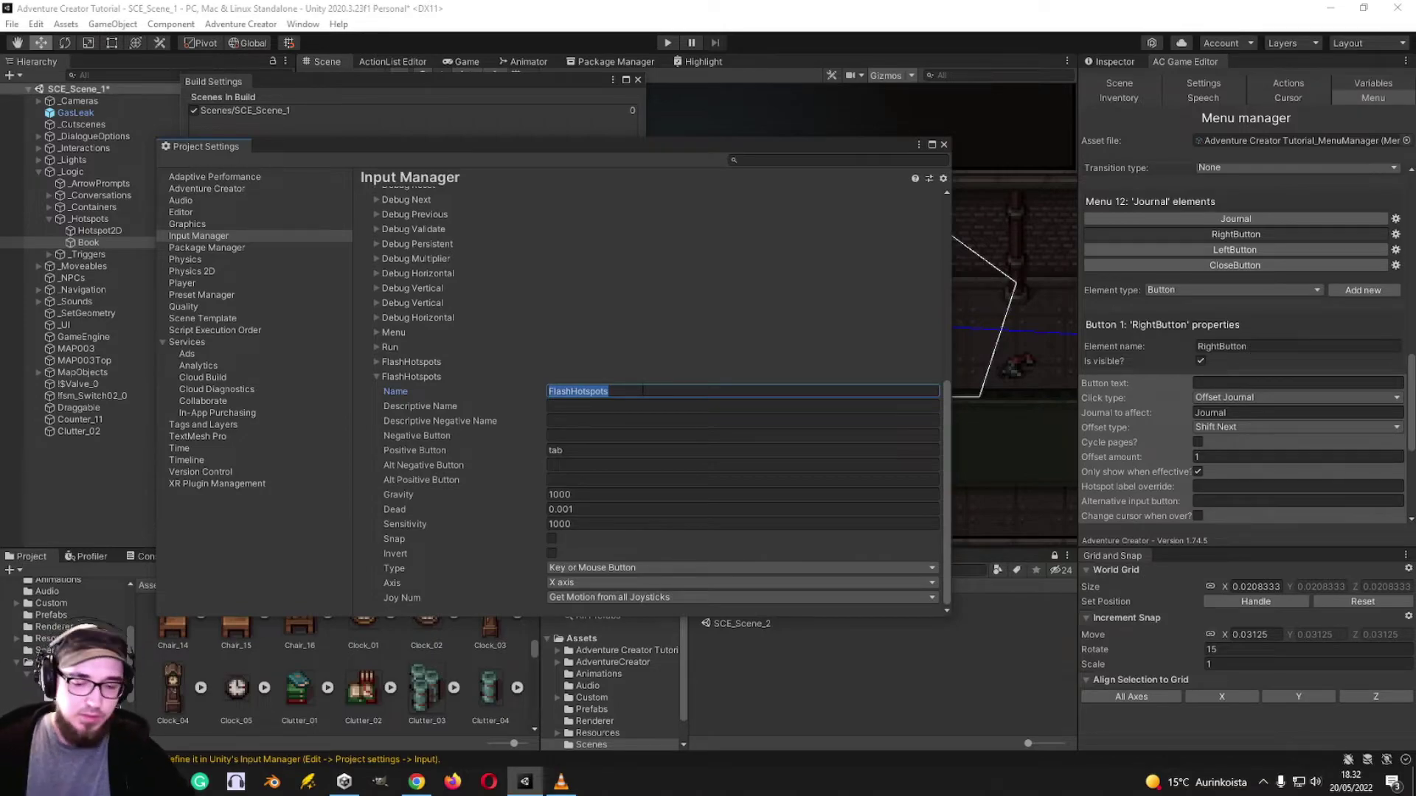
key("BackSpace")
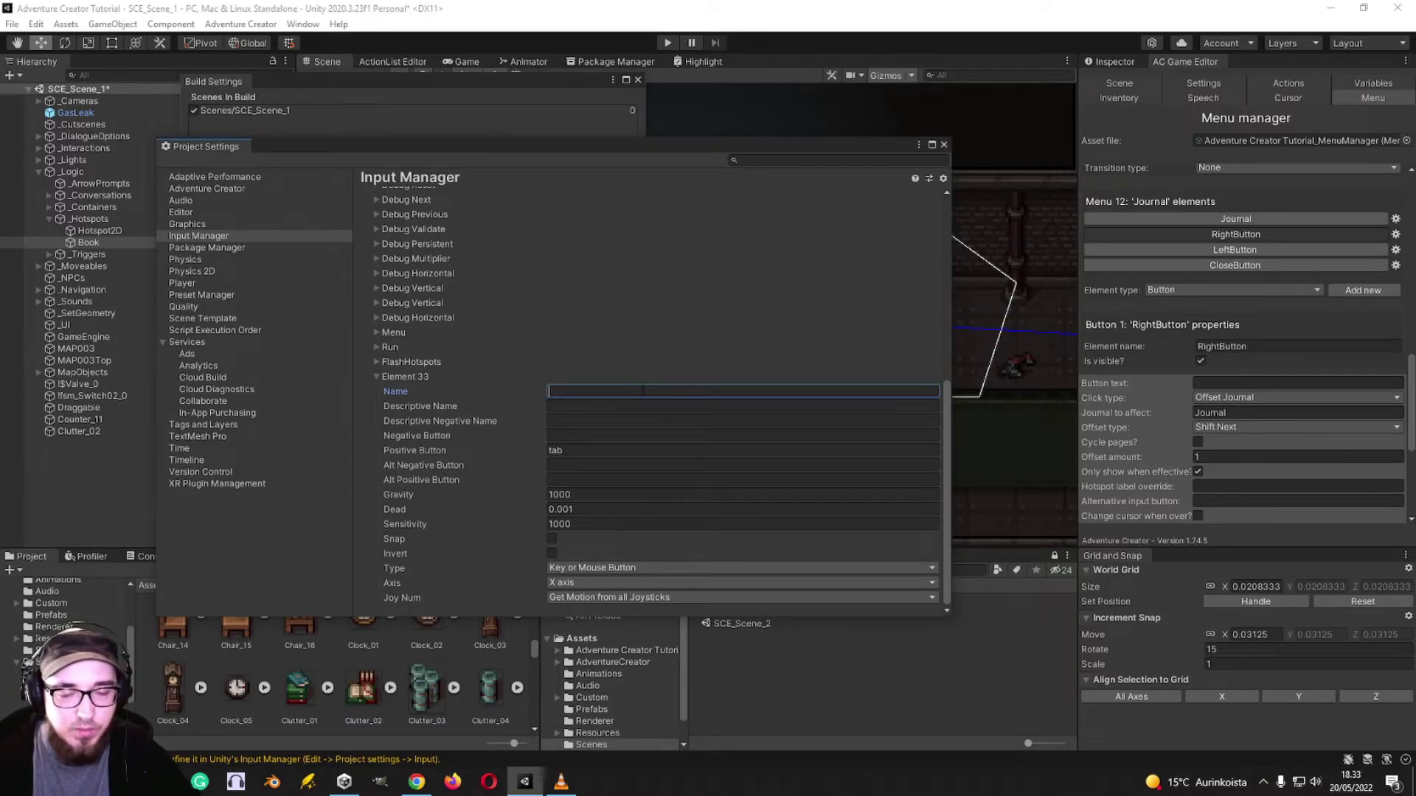
type("OpenJournal")
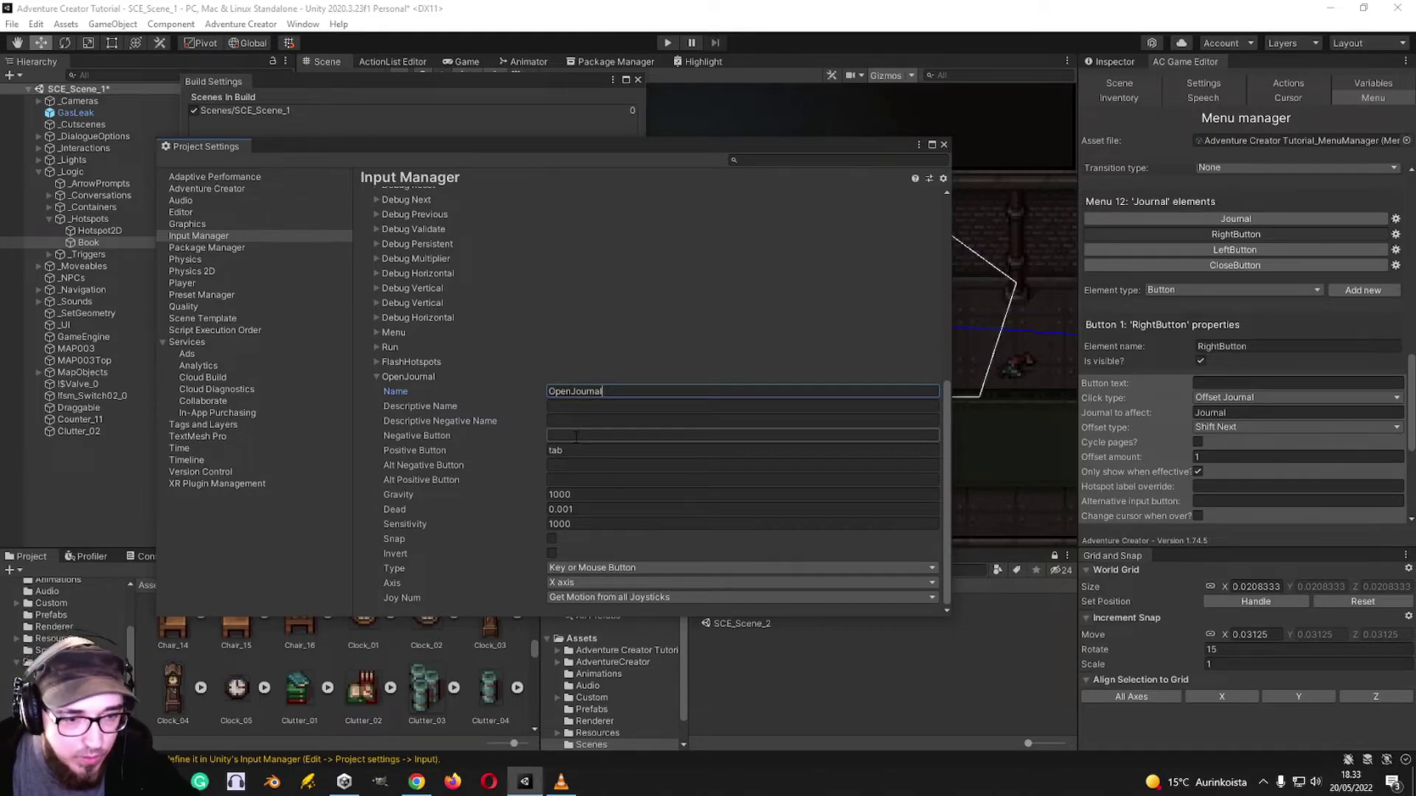
left_click(496, 449)
key("BackSpace")
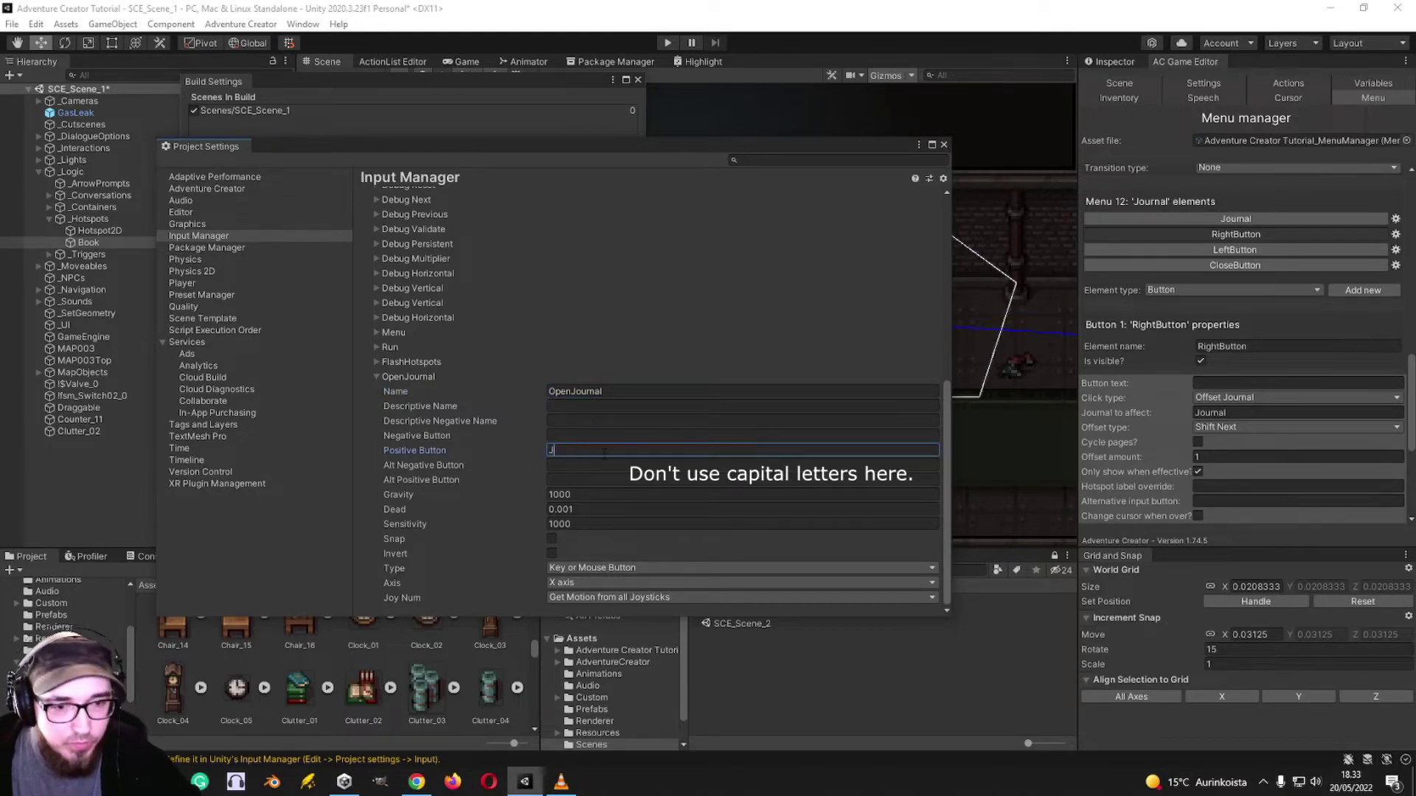
left_click(635, 389)
key("ctrl+c")
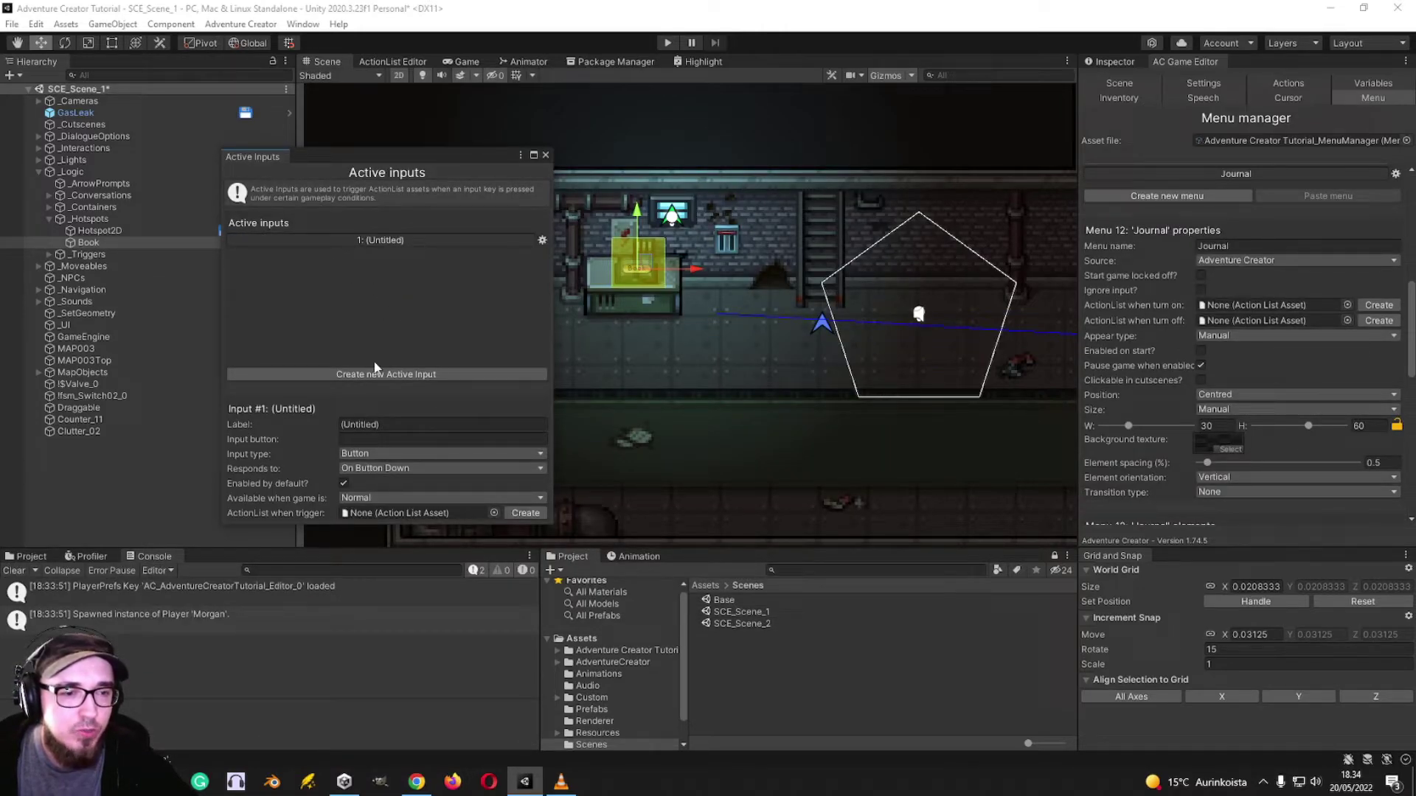
- Set the active input's label and input button both to OpenJournal
left_click(397, 425)
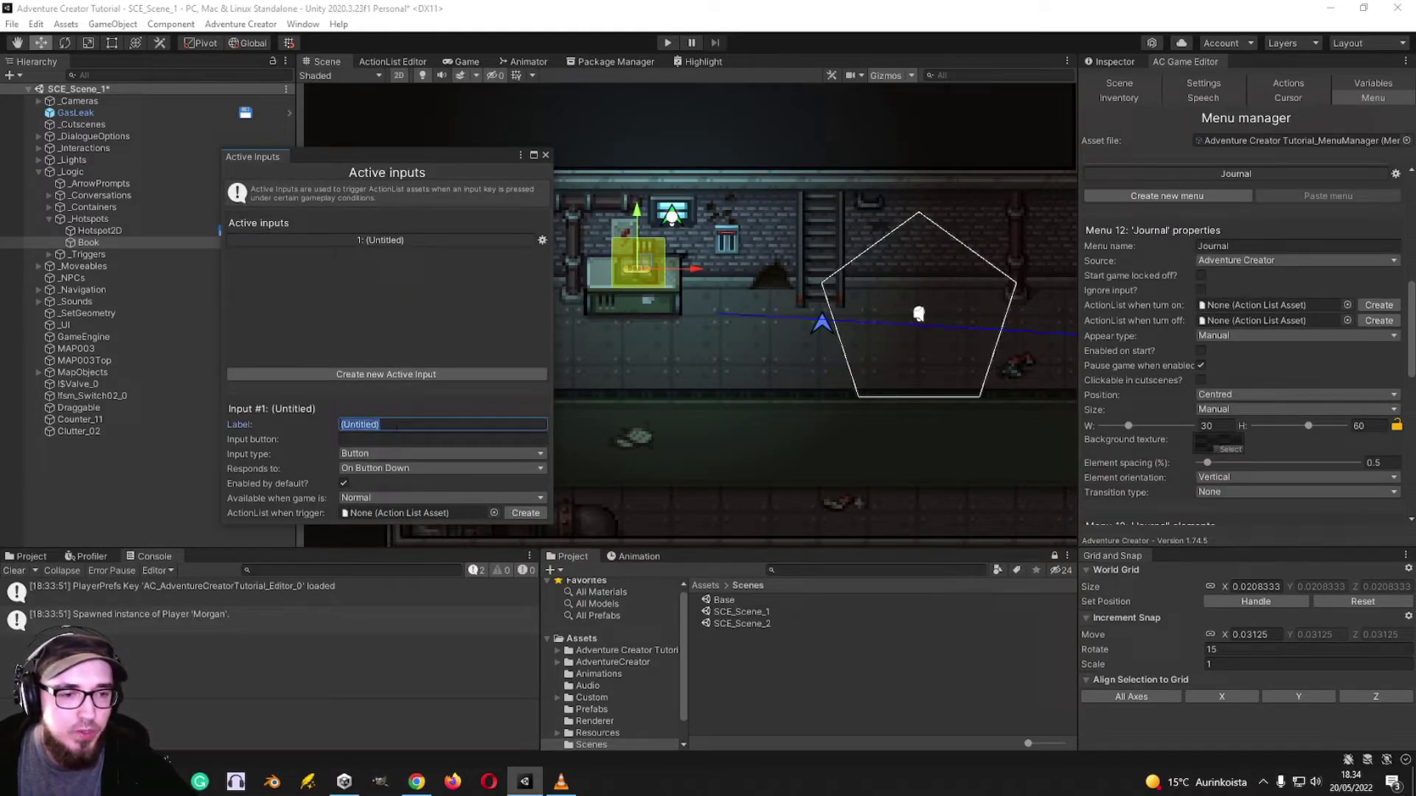
key("ctrl+v")
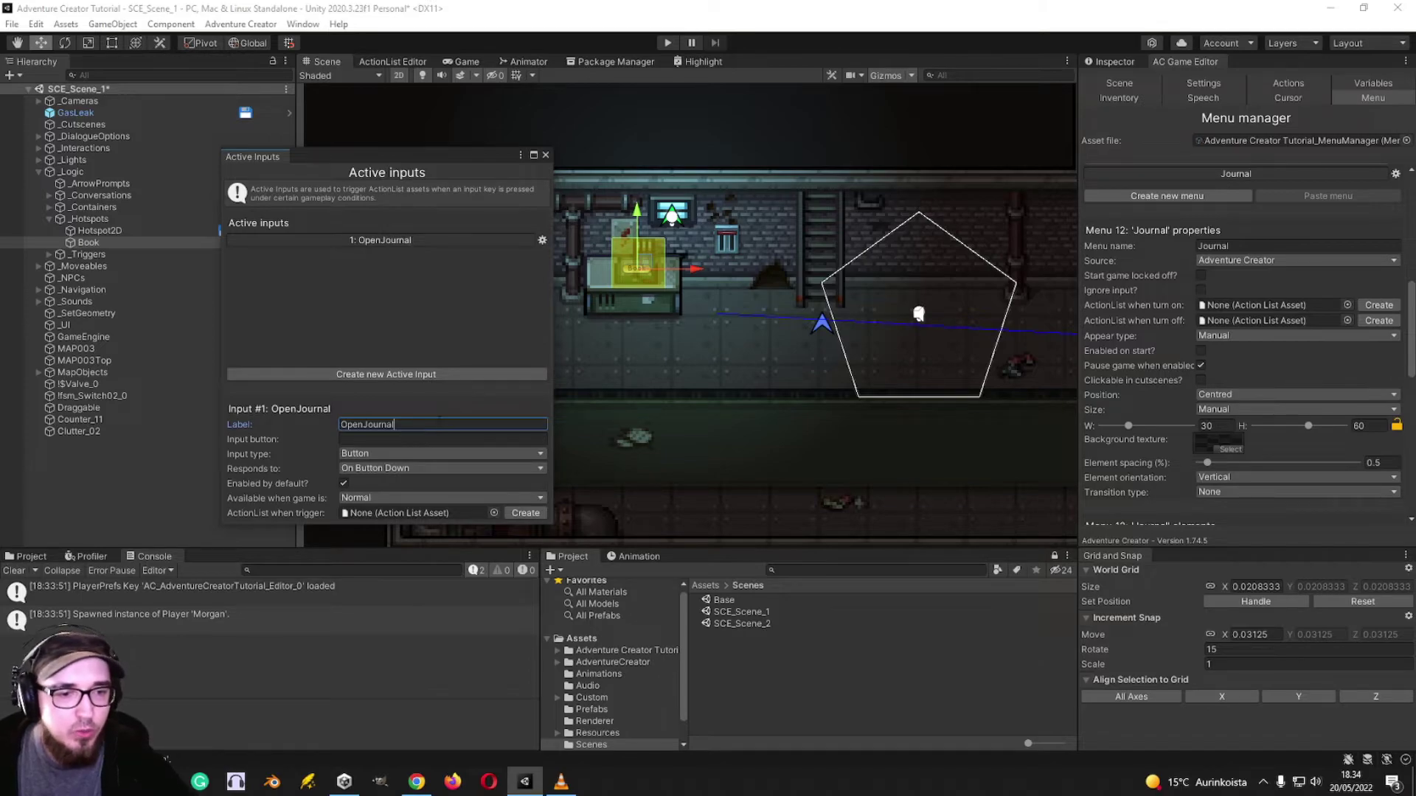
left_click(397, 439)
type("J")
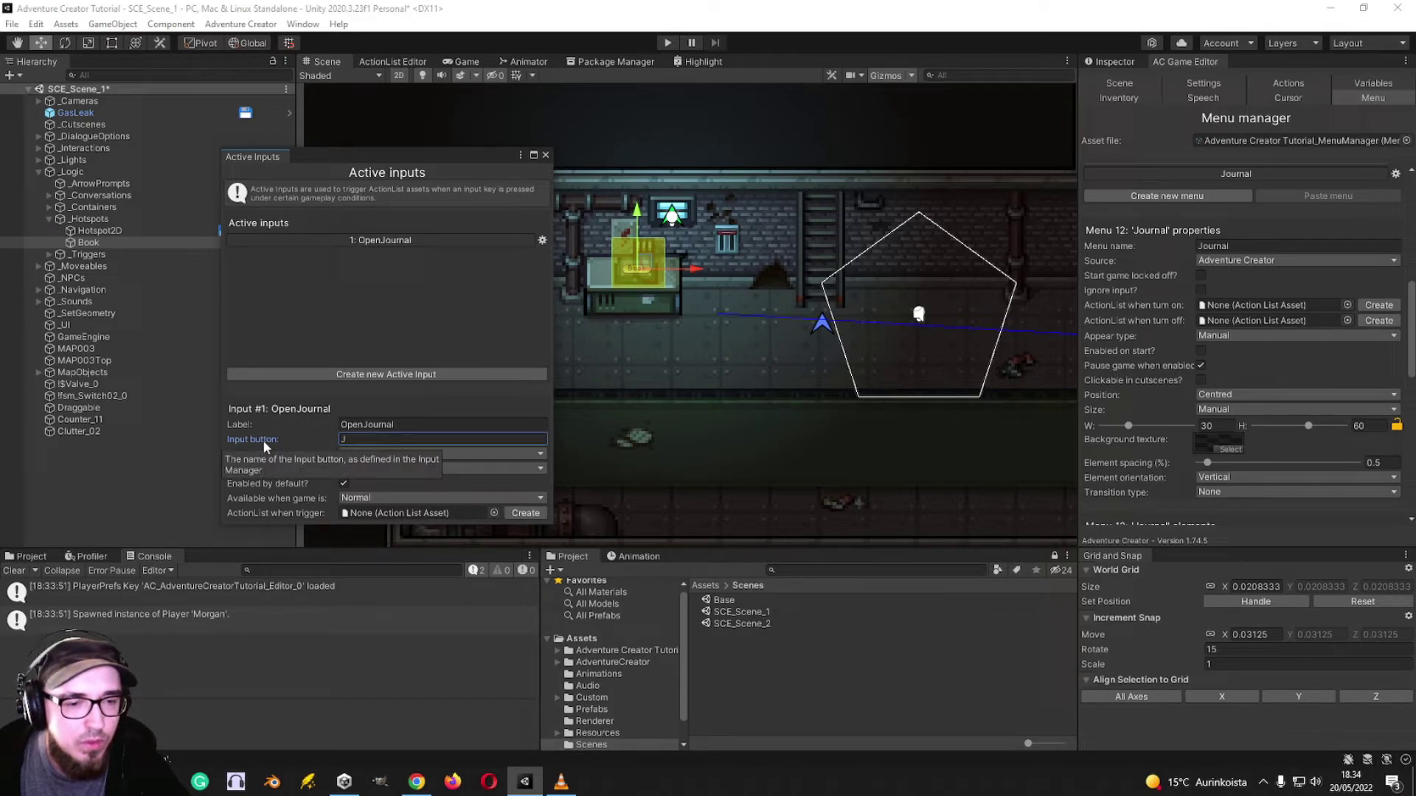
double_click(367, 425)
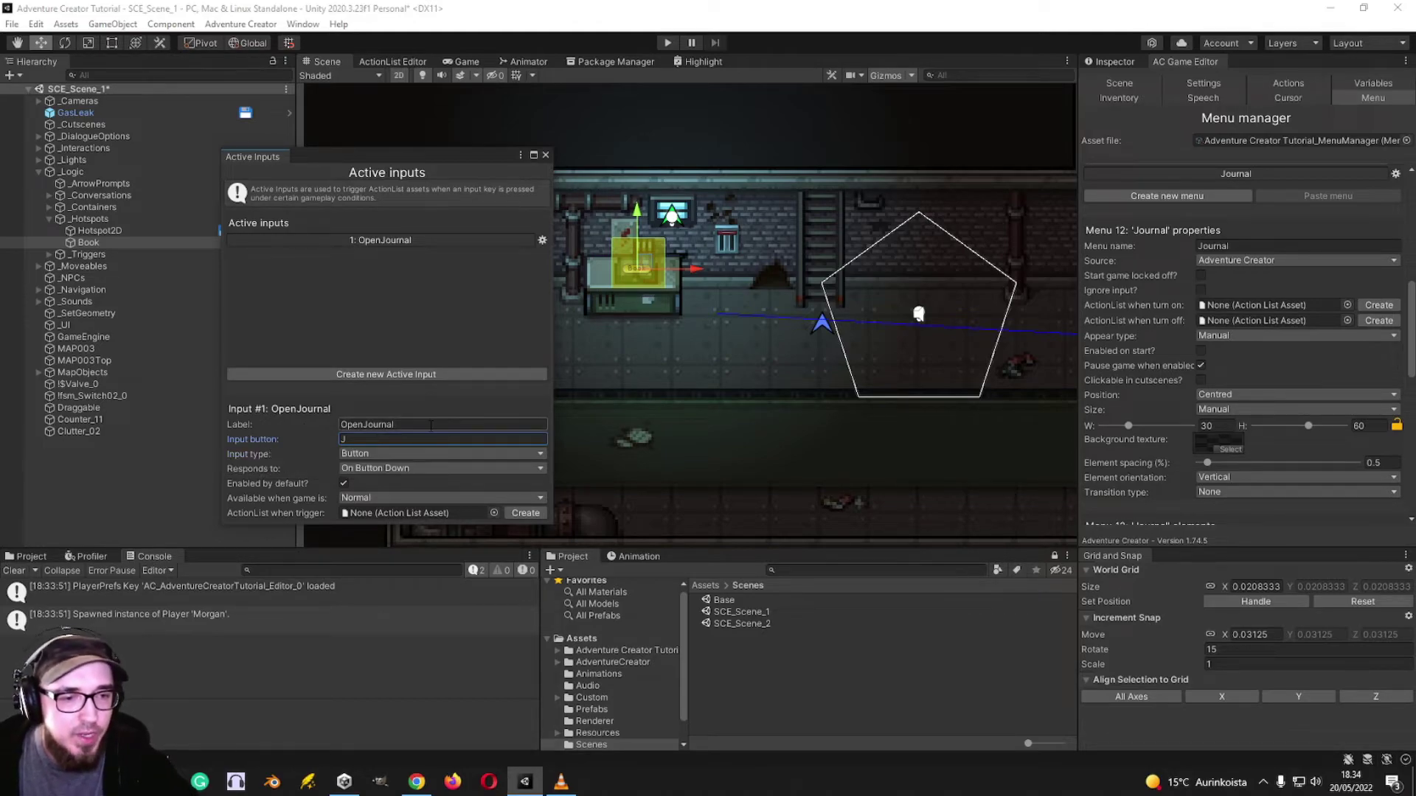
key("ctrl+c")
left_click(369, 439)
key("ctrl+v")
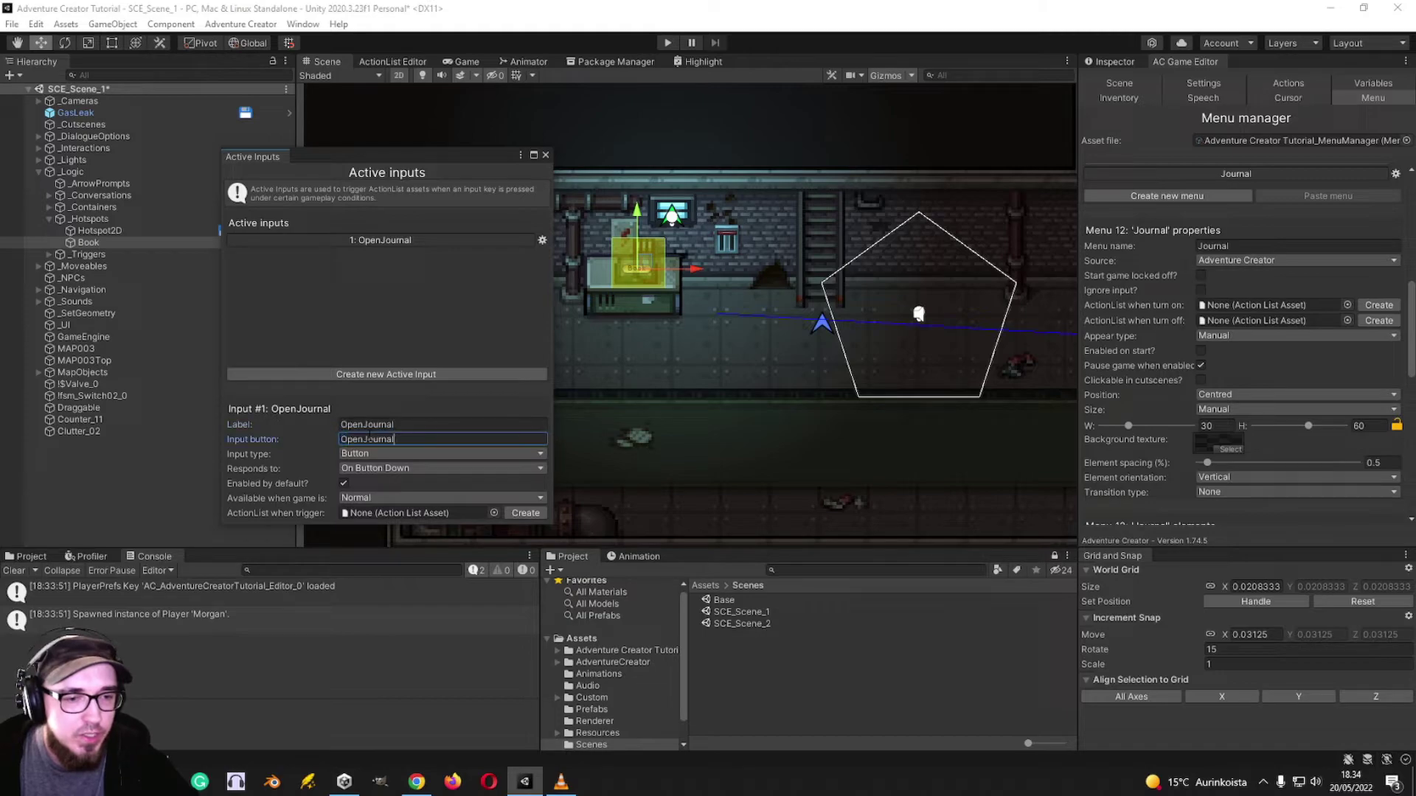
left_click(411, 426)
left_click(411, 425)
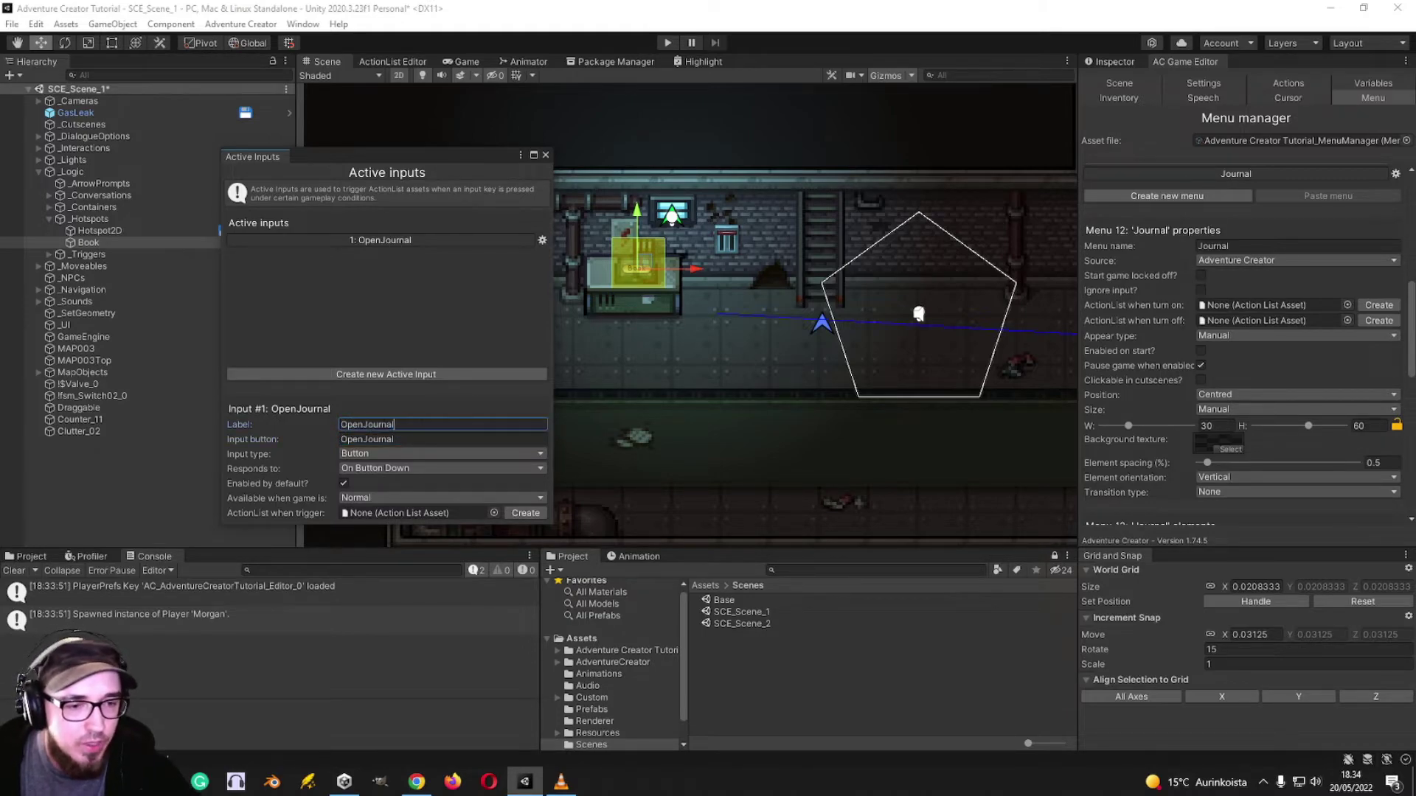
- Keep the input responding On Button Down in the Normal game state, with an ActionList when triggered
left_click(387, 454)
left_click(485, 469)
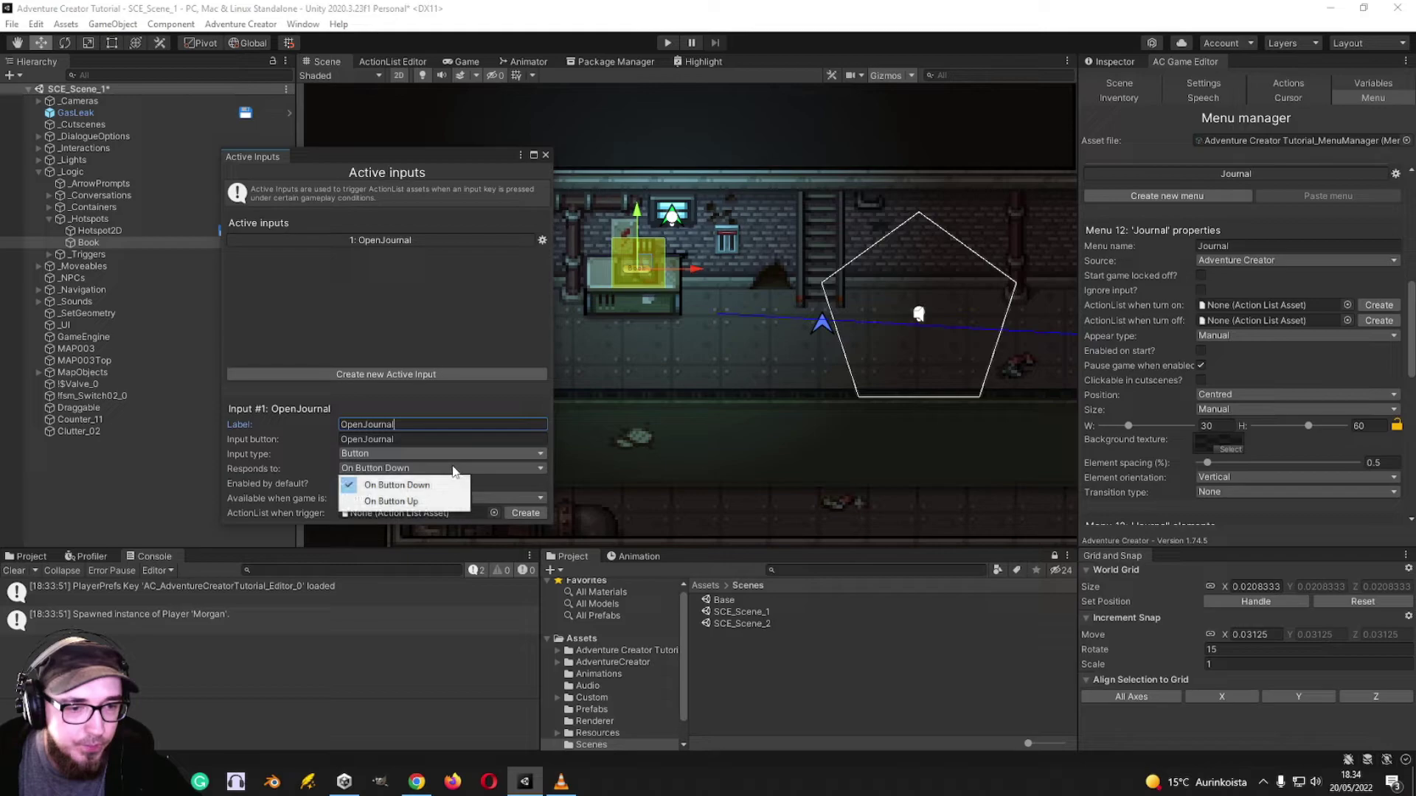
left_click(495, 485)
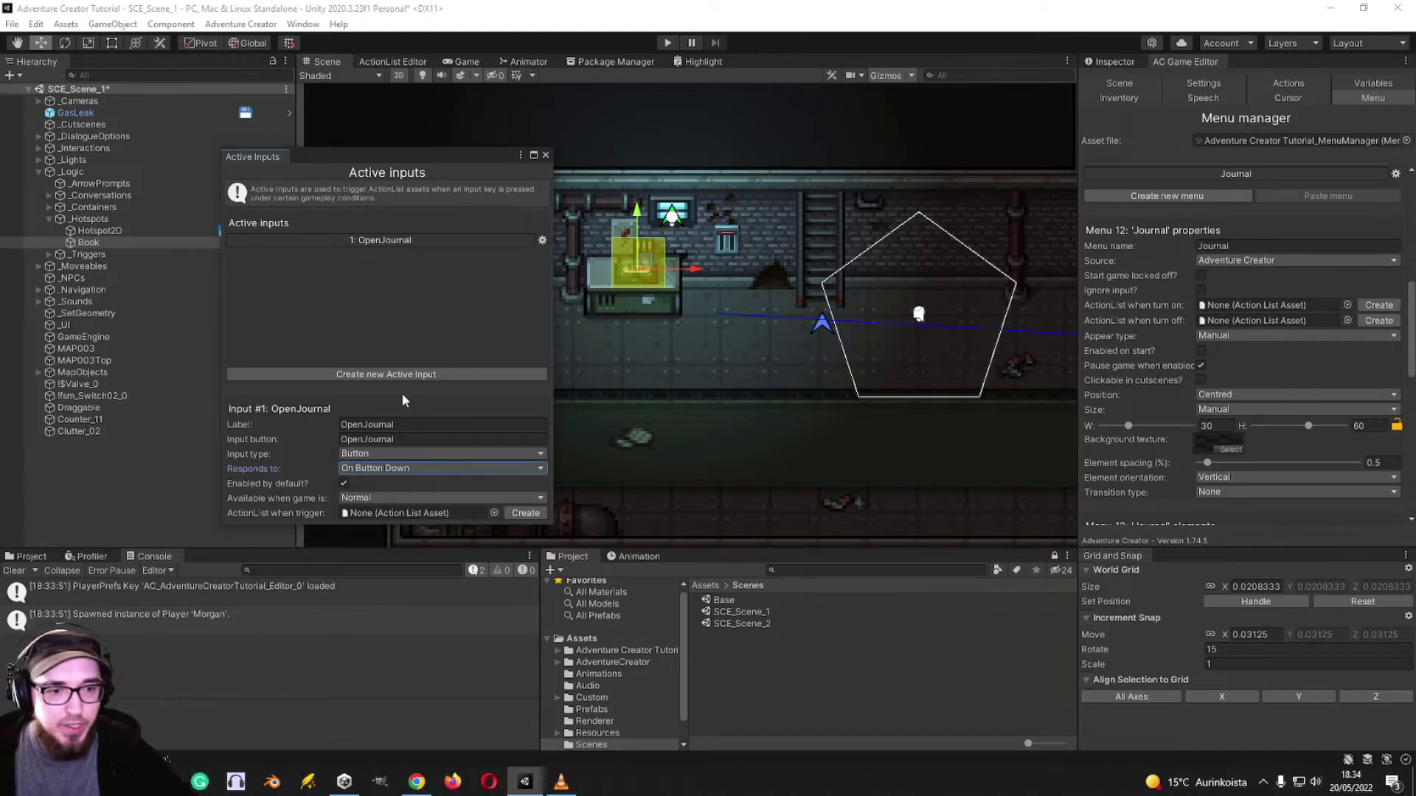
left_click(413, 425)
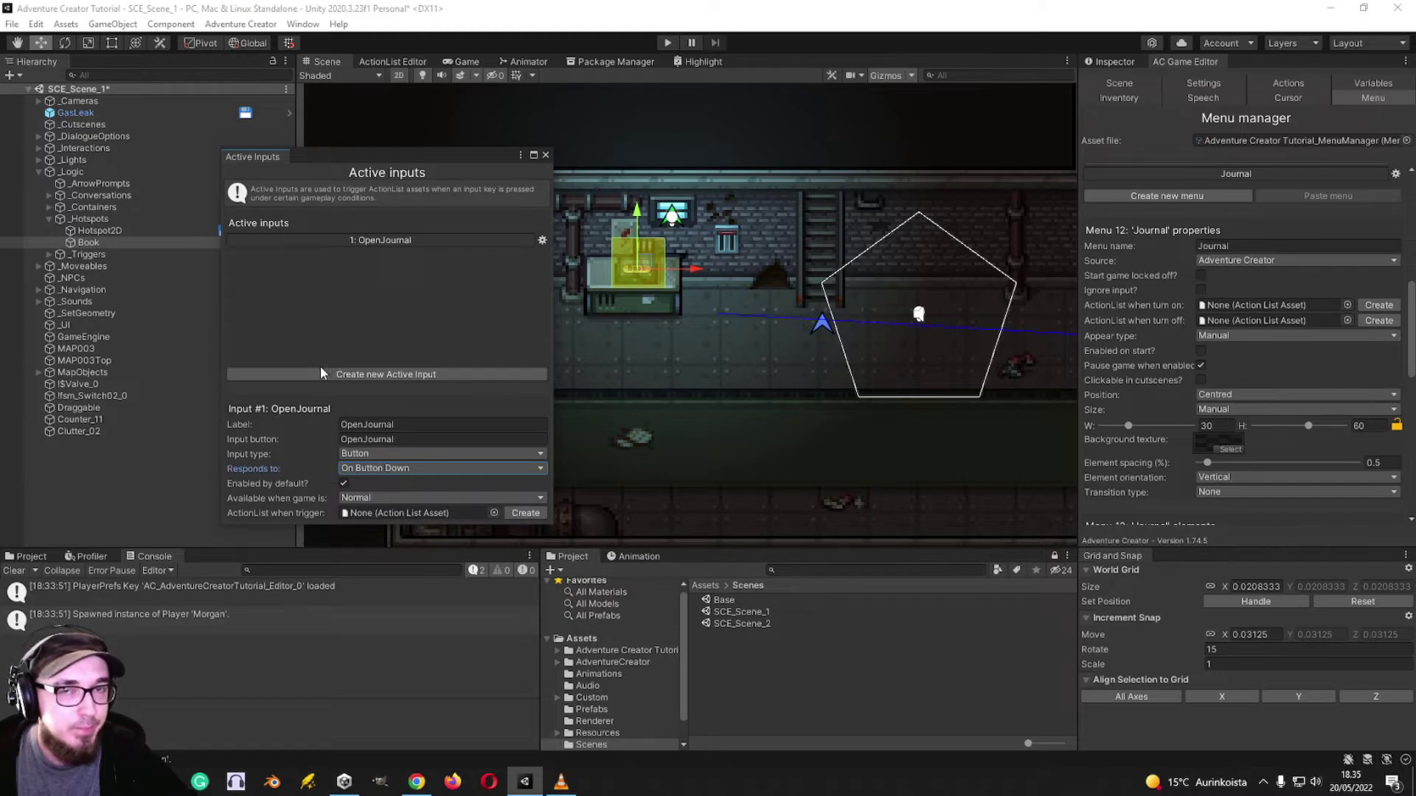
left_click(413, 514)
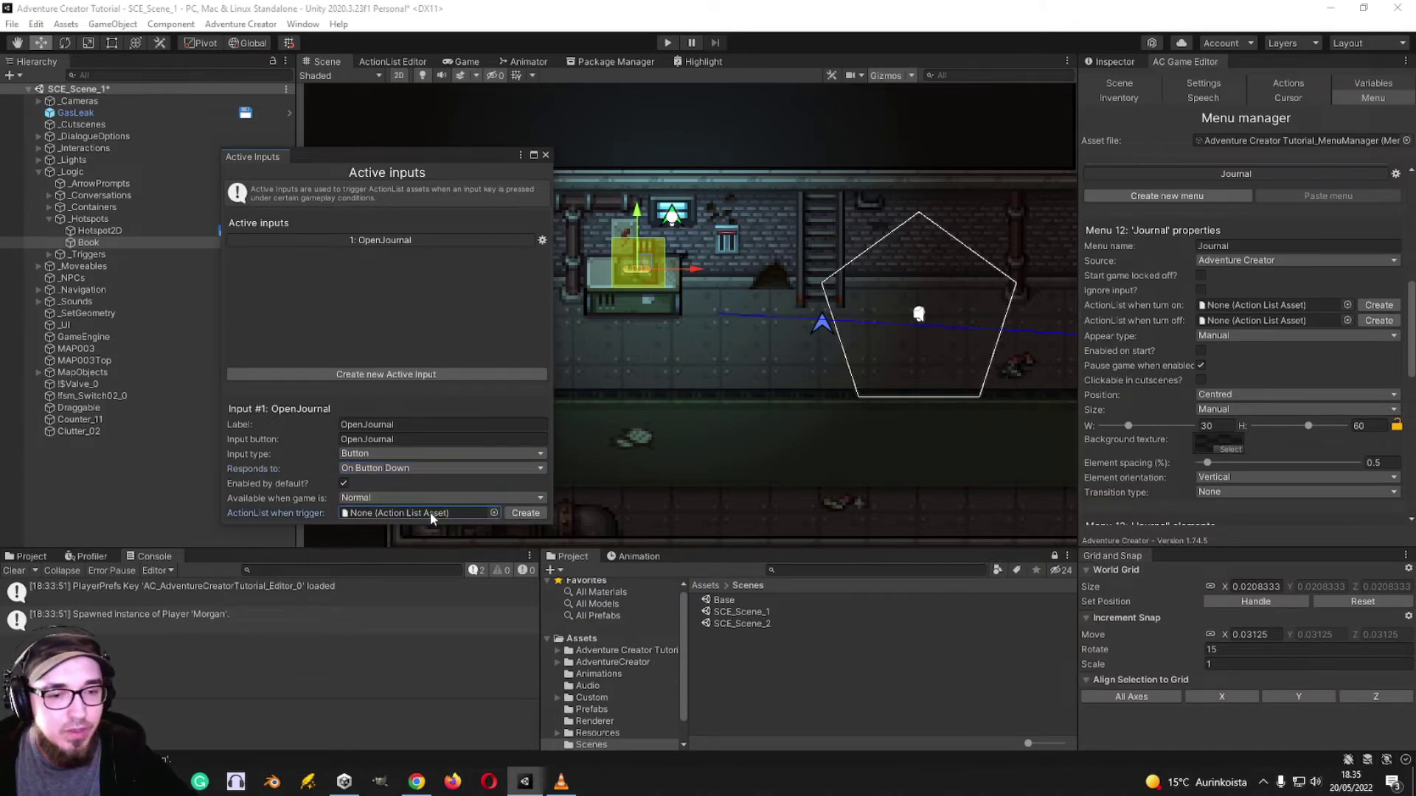
left_click(391, 500)
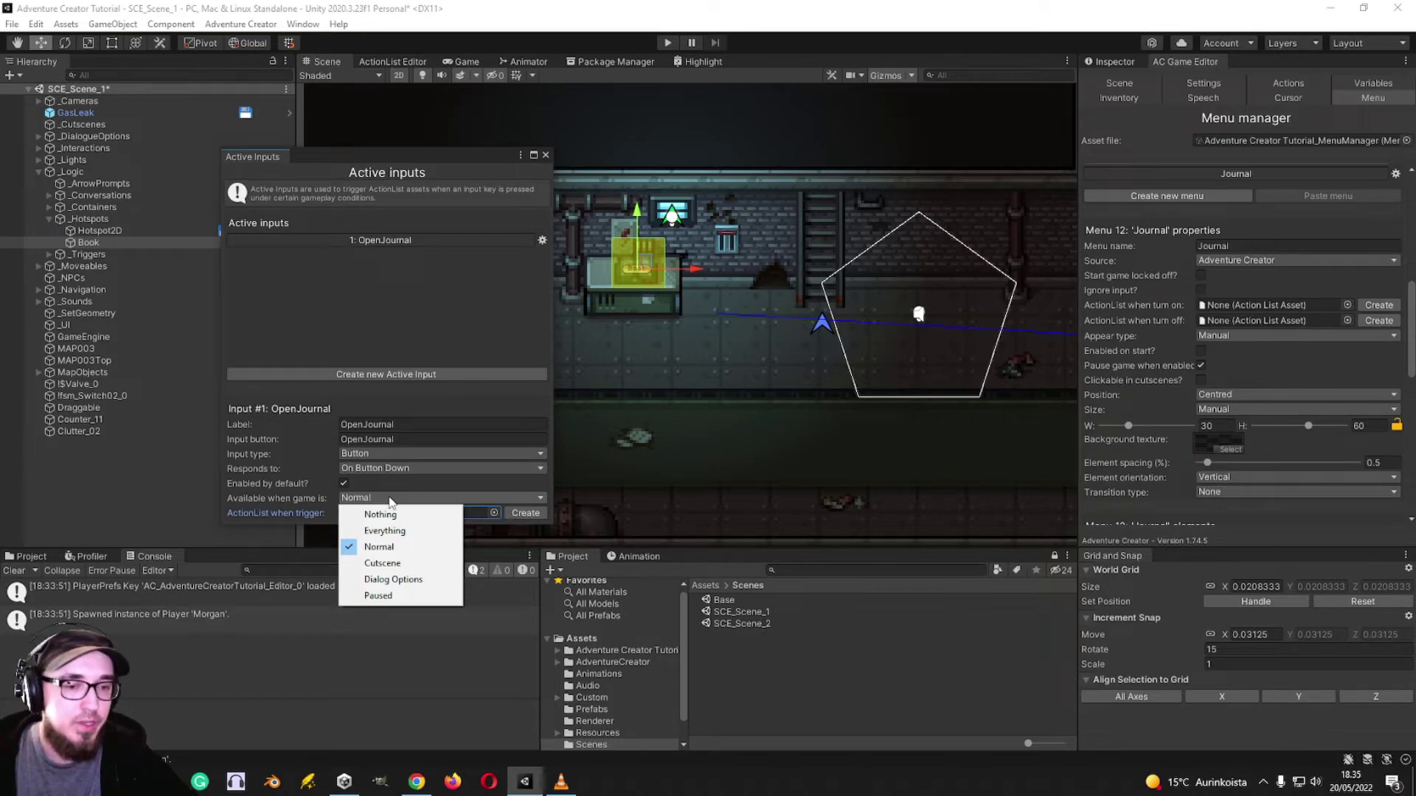
left_click(293, 513)
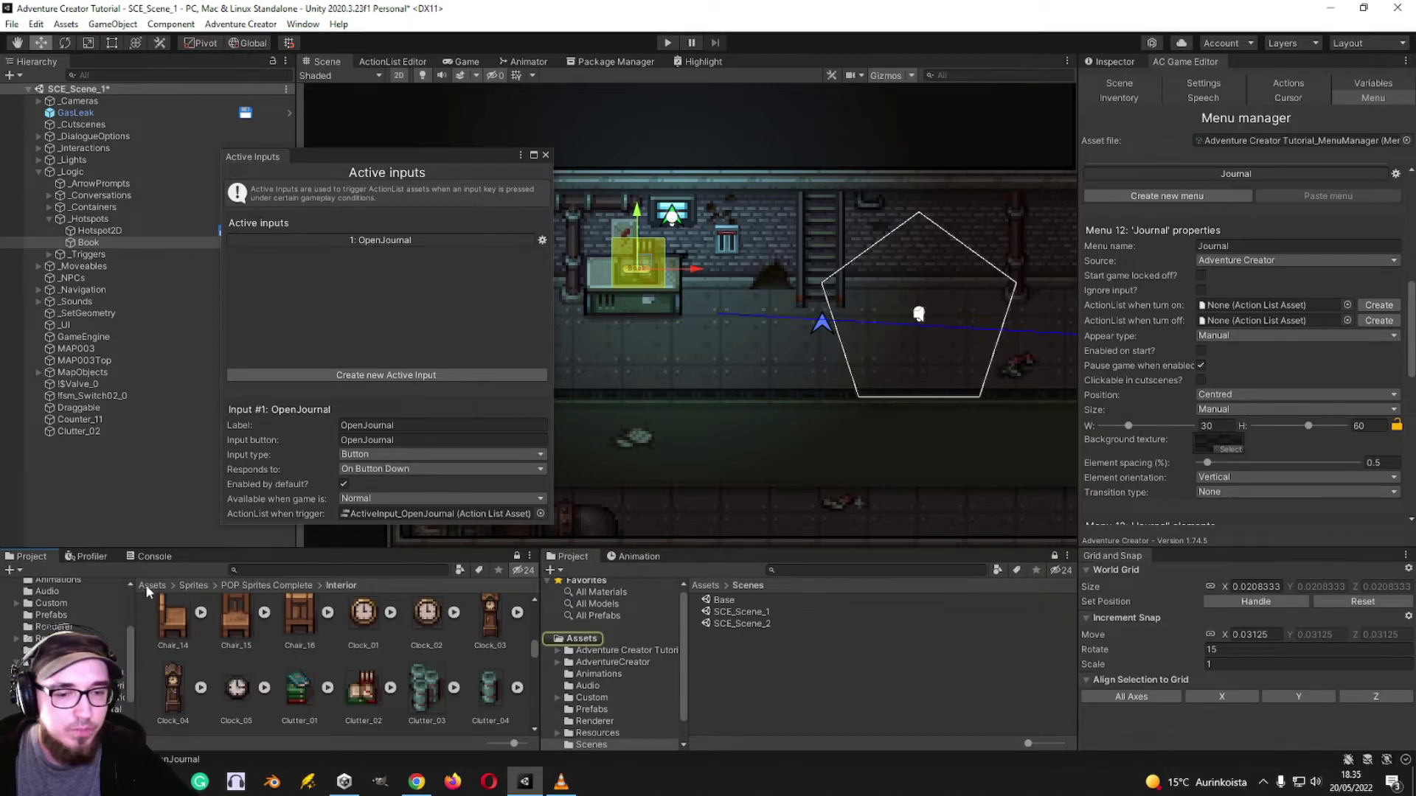
- Make the OpenJournal ActionList a Menu: Change state action turning on the Journal menu
double_click(428, 689)
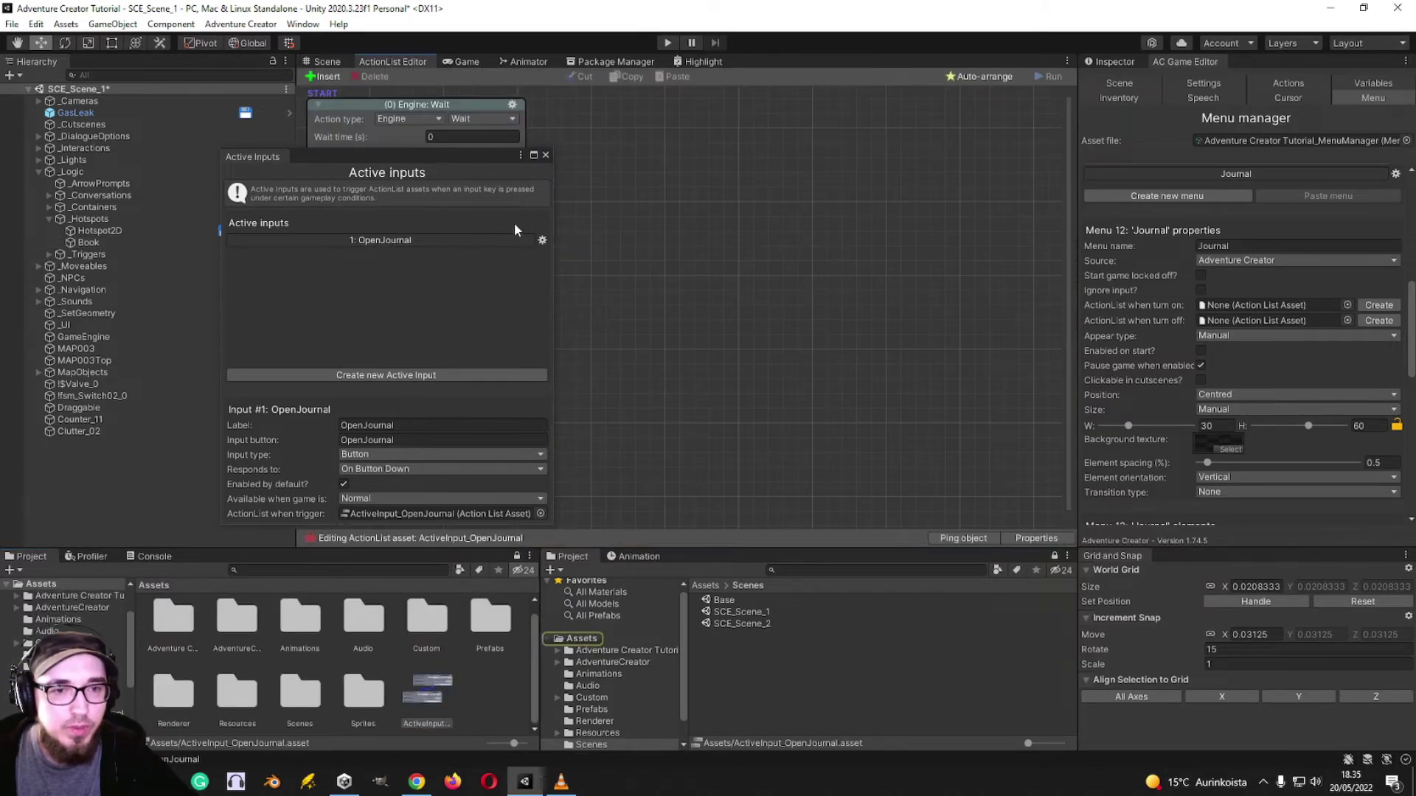
left_click(546, 155)
left_click(407, 118)
left_click(427, 299)
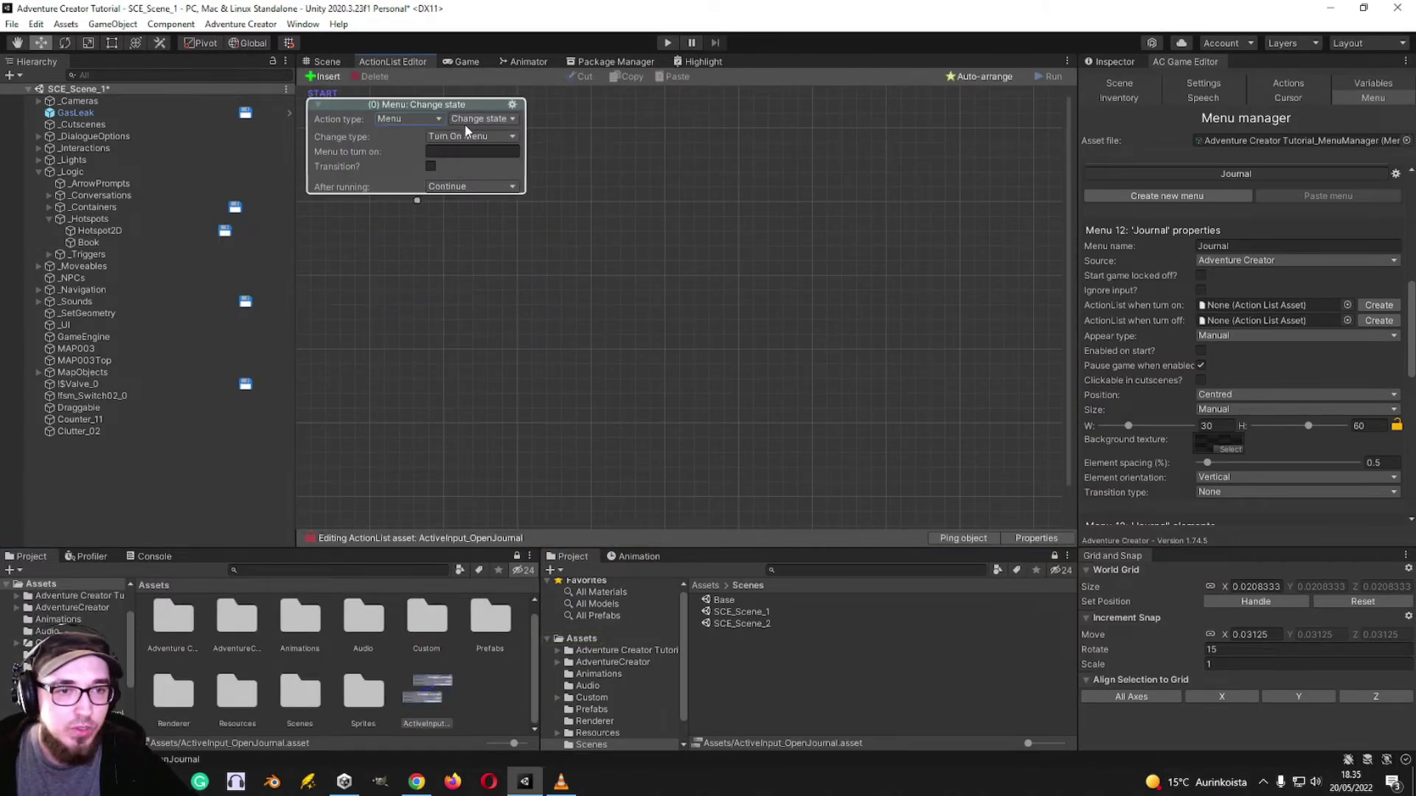
left_click(1210, 423)
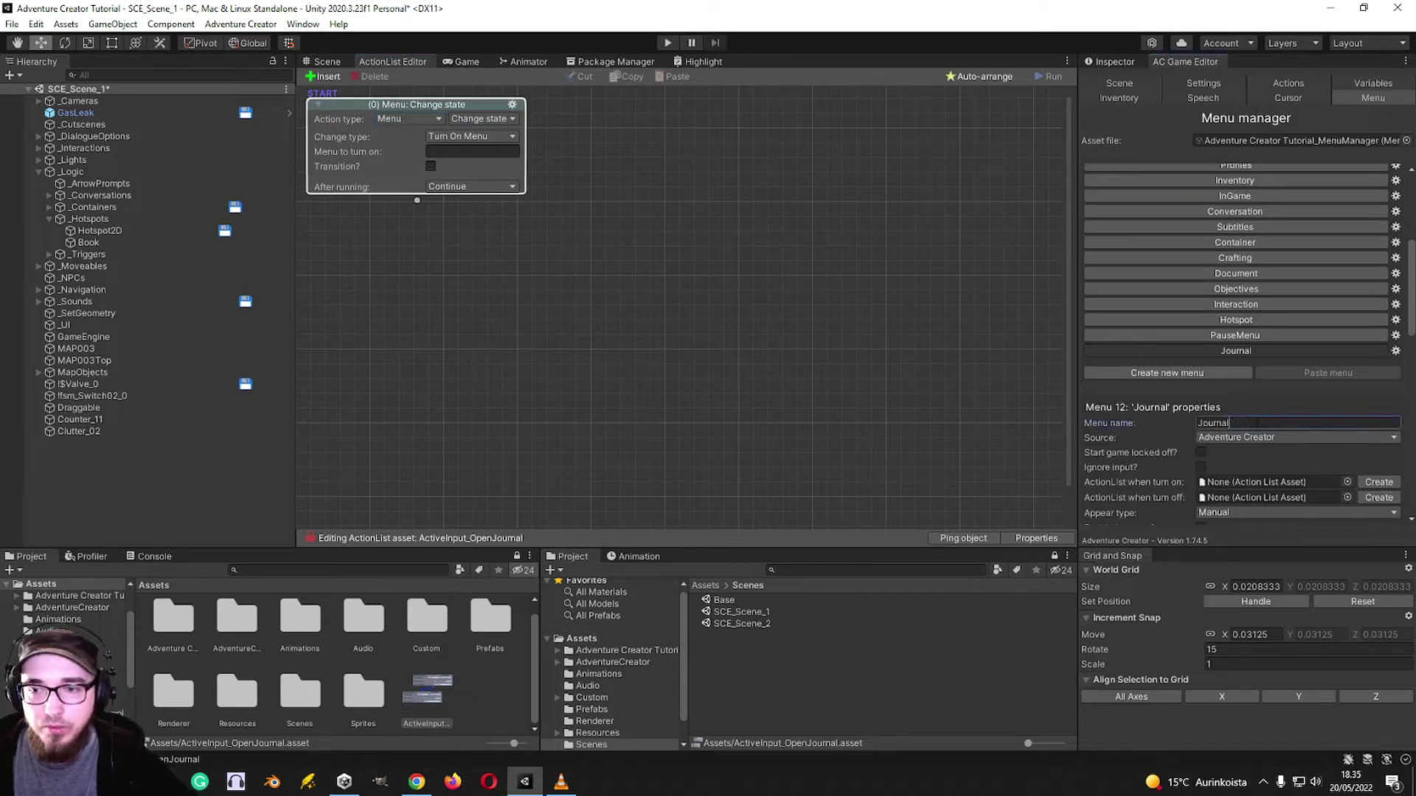
key("ctrl+c")
left_click(472, 137)
left_click(498, 148)
key("ctrl+v")
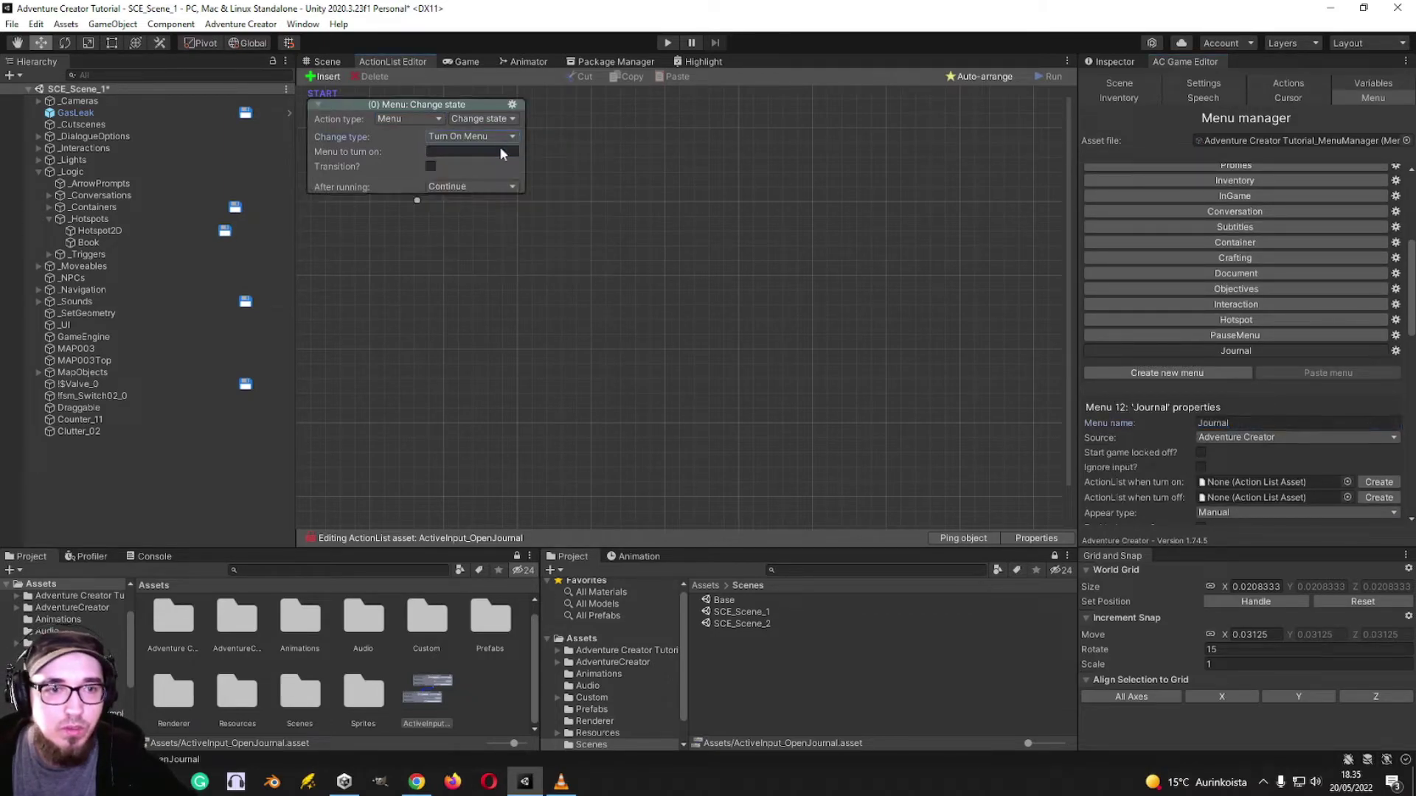
key("ctrl+p")
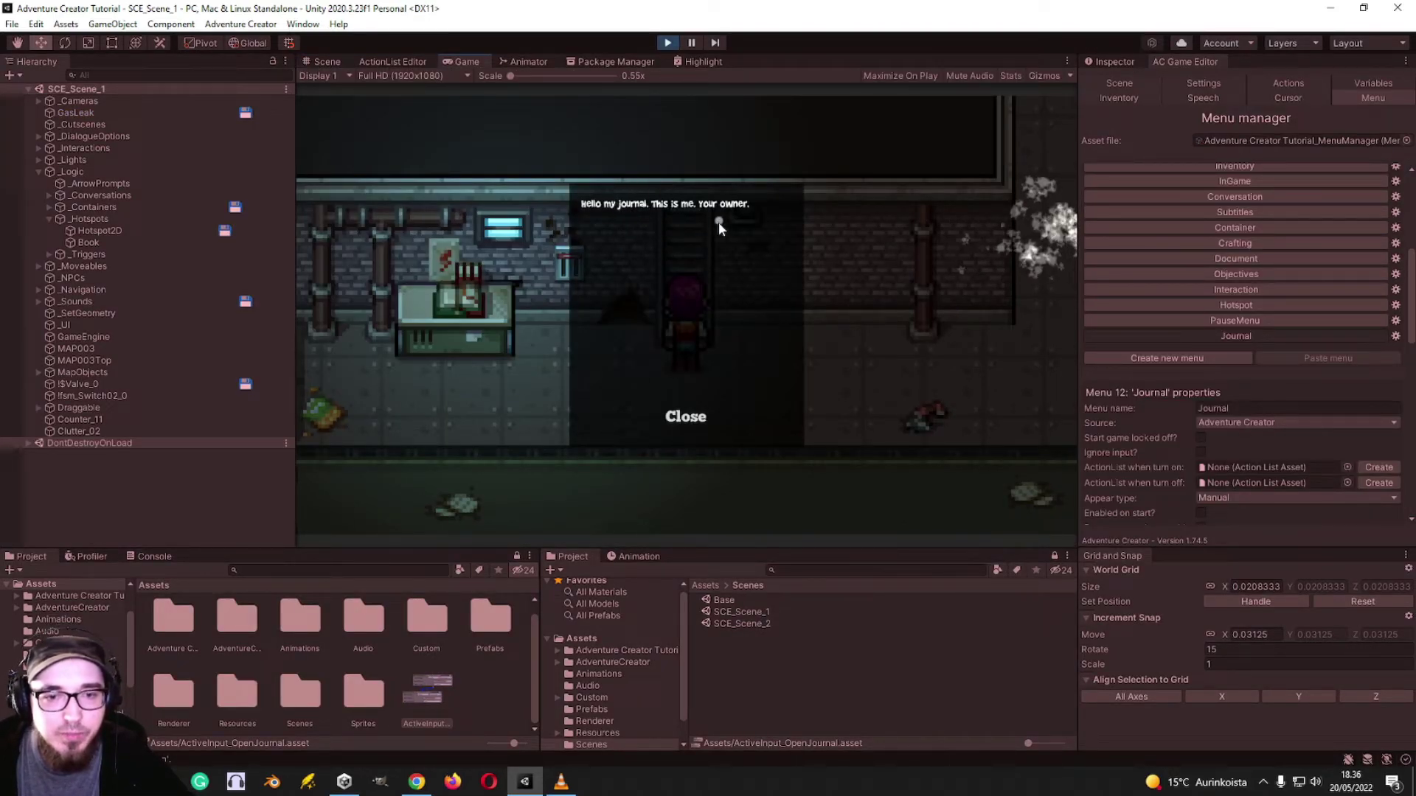
- In play mode, open the journal with the j key, page forward and back, and close it
left_click(673, 417)
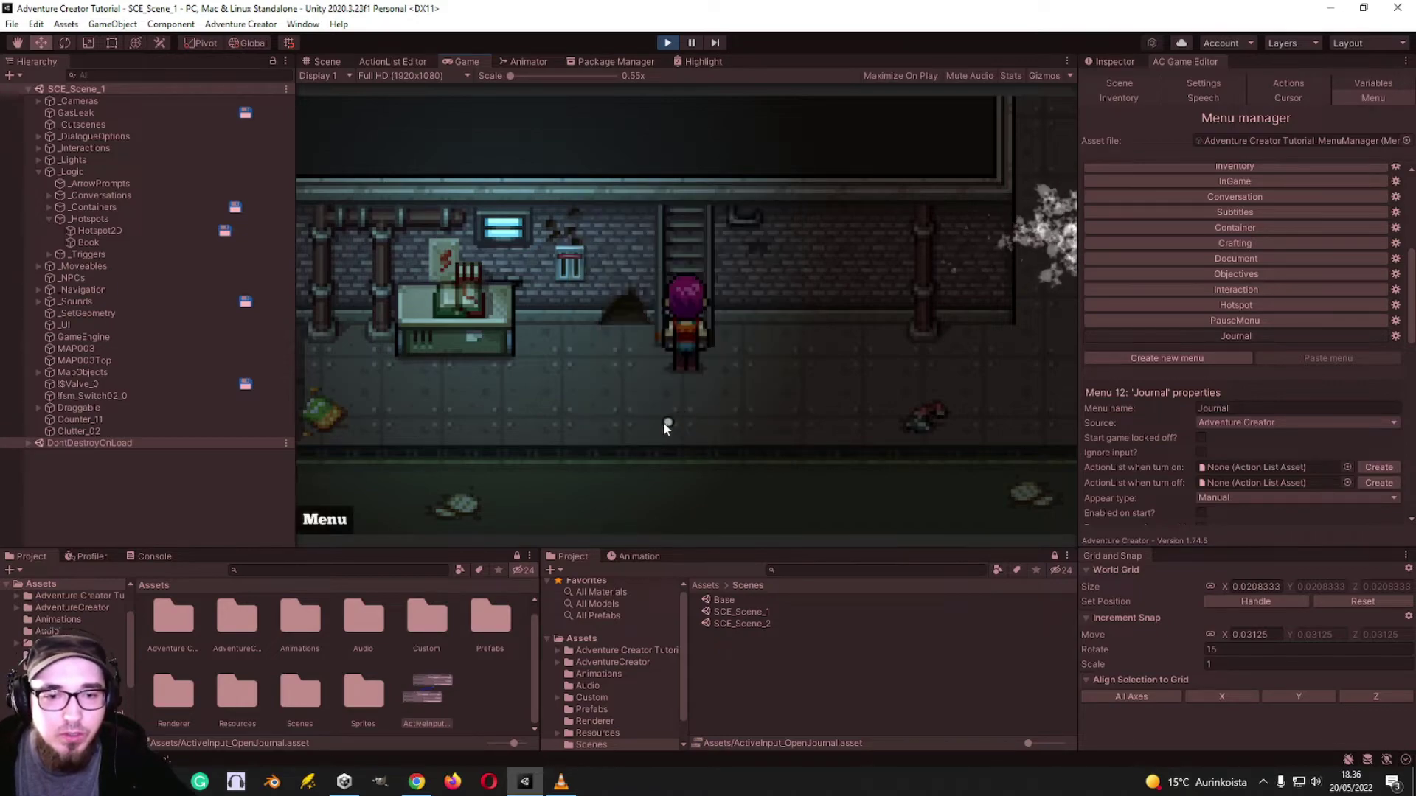
left_click(670, 262)
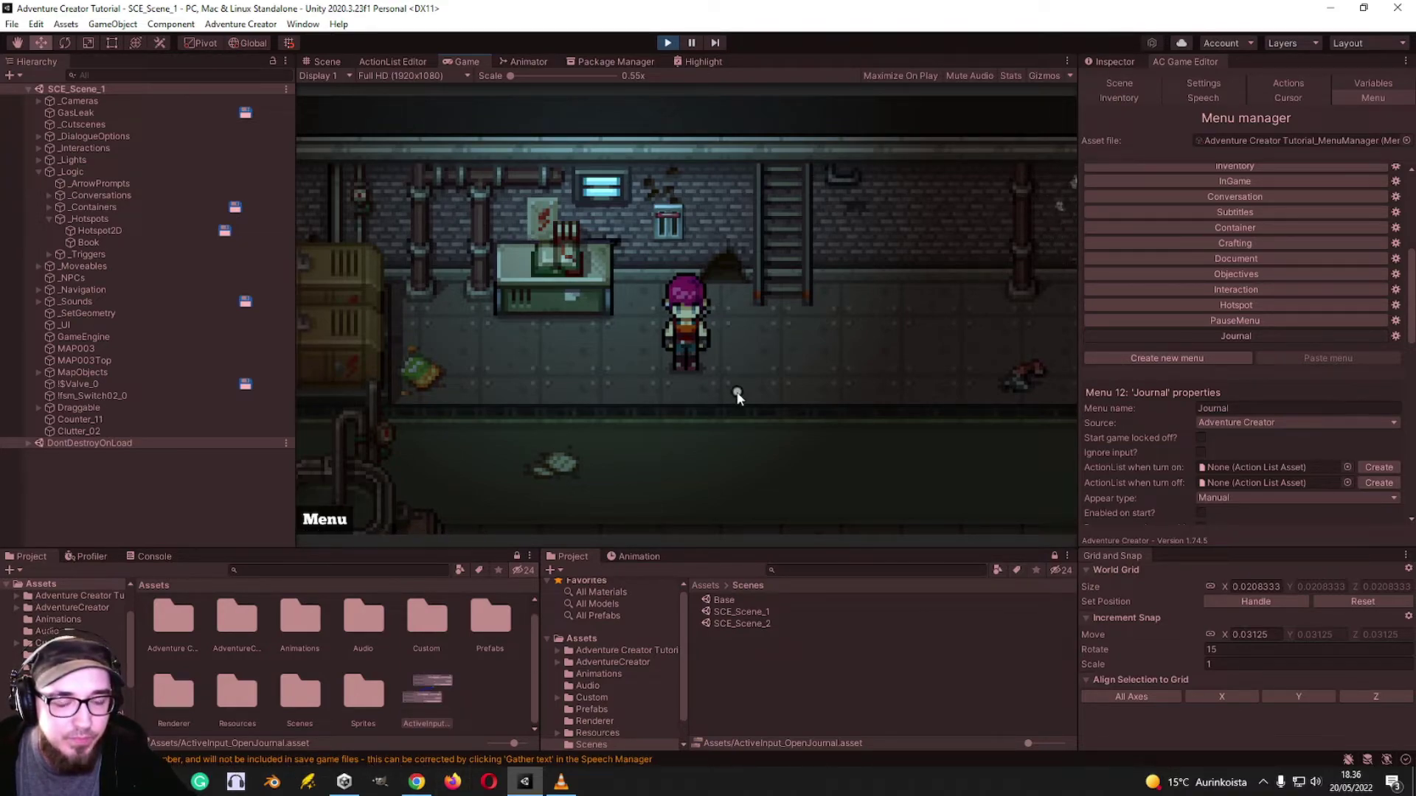
key("j")
left_click(783, 419)
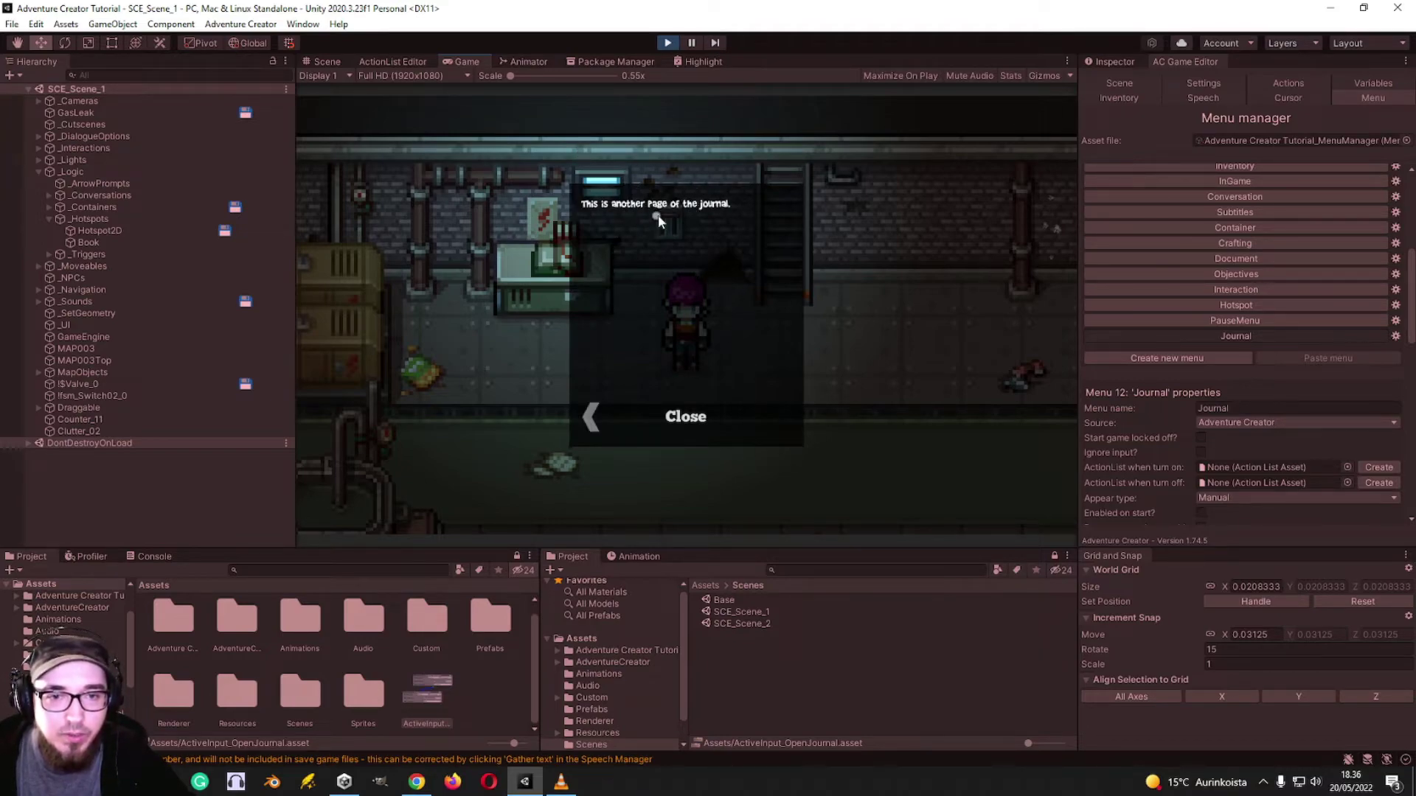
left_click(590, 416)
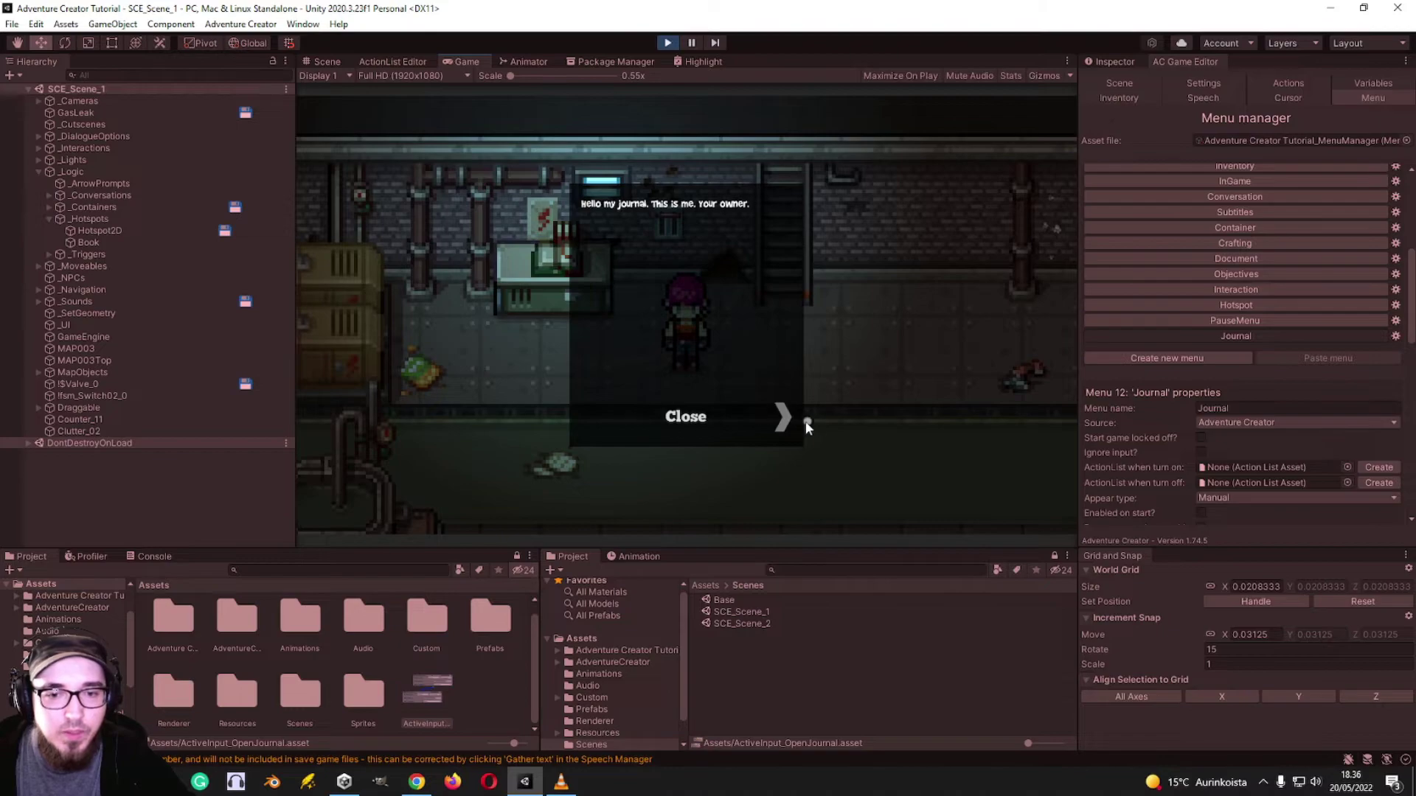
left_click(686, 417)
- Stop play mode and inspect the journal page ID warning in the Console
left_click(668, 43)
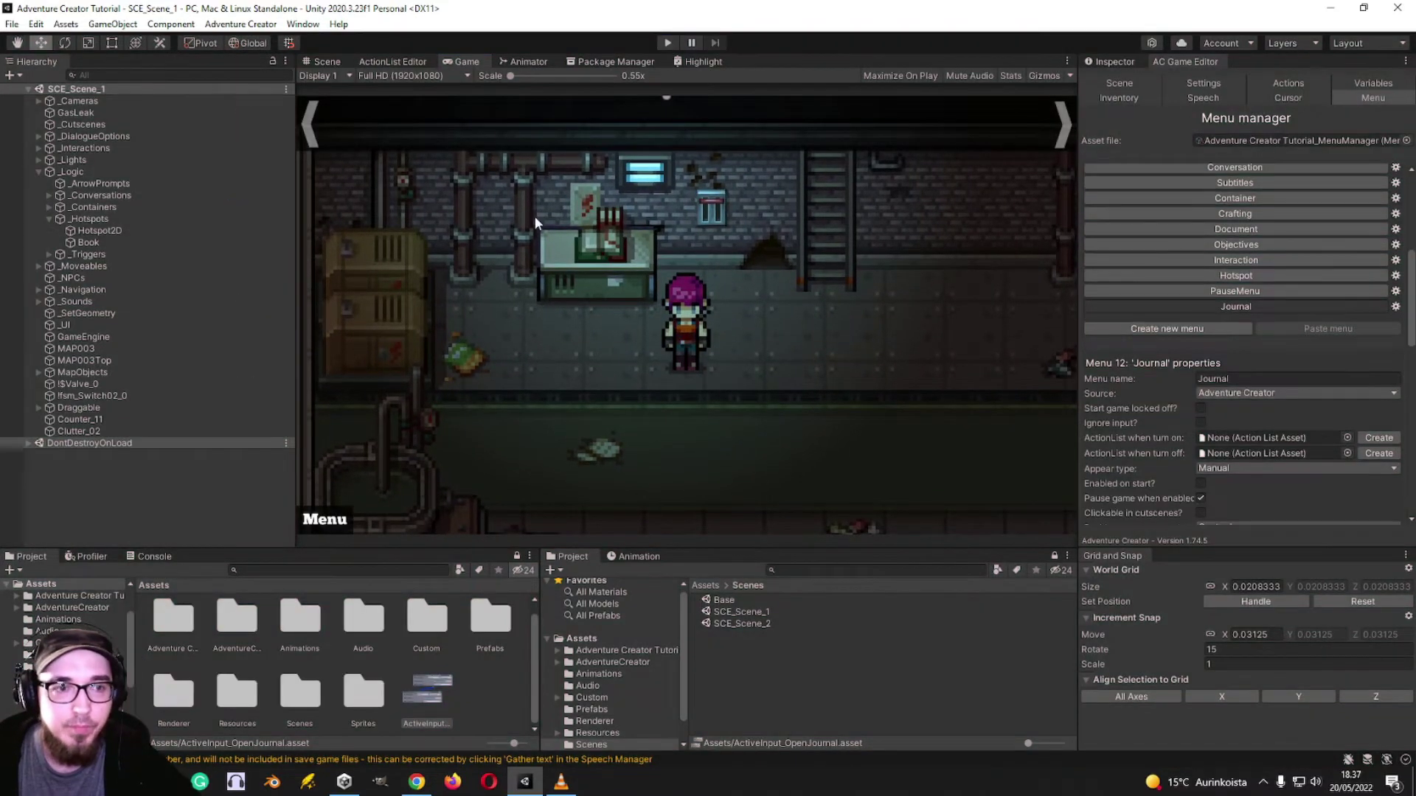
left_click(154, 556)
left_click(167, 652)
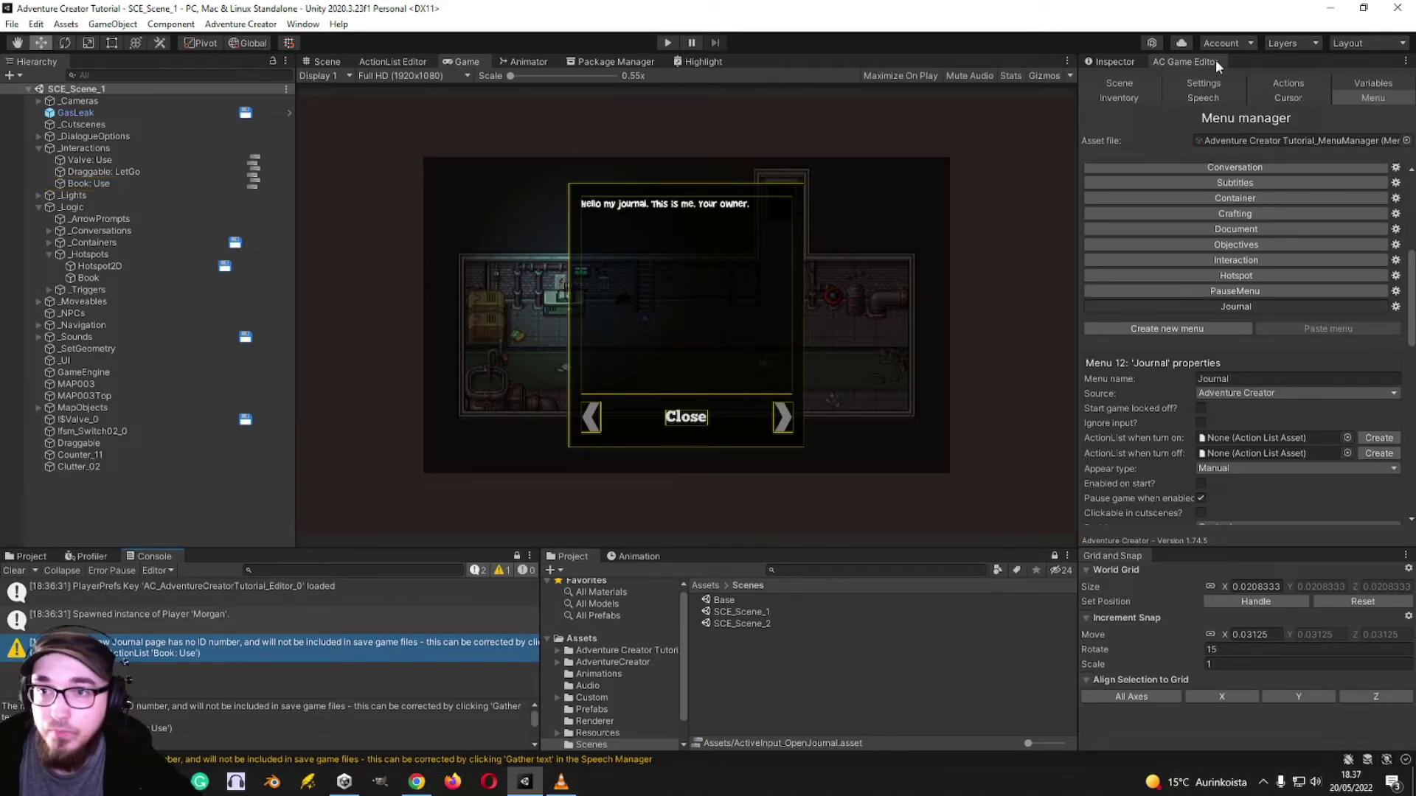
- Gather the game's text in the Speech manager, collecting 64 lines
left_click(1228, 97)
scroll(1171, 421, "down", 3)
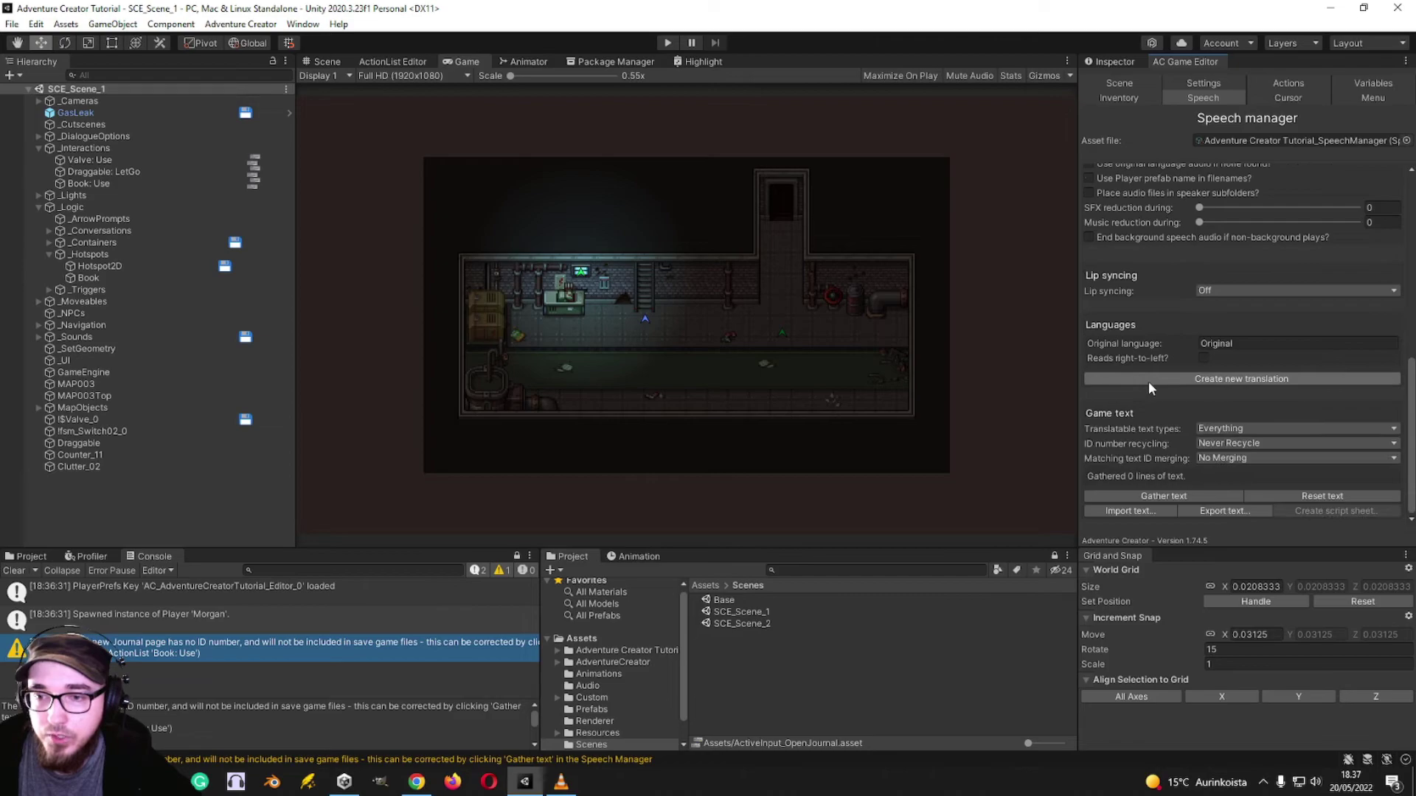
left_click(1143, 497)
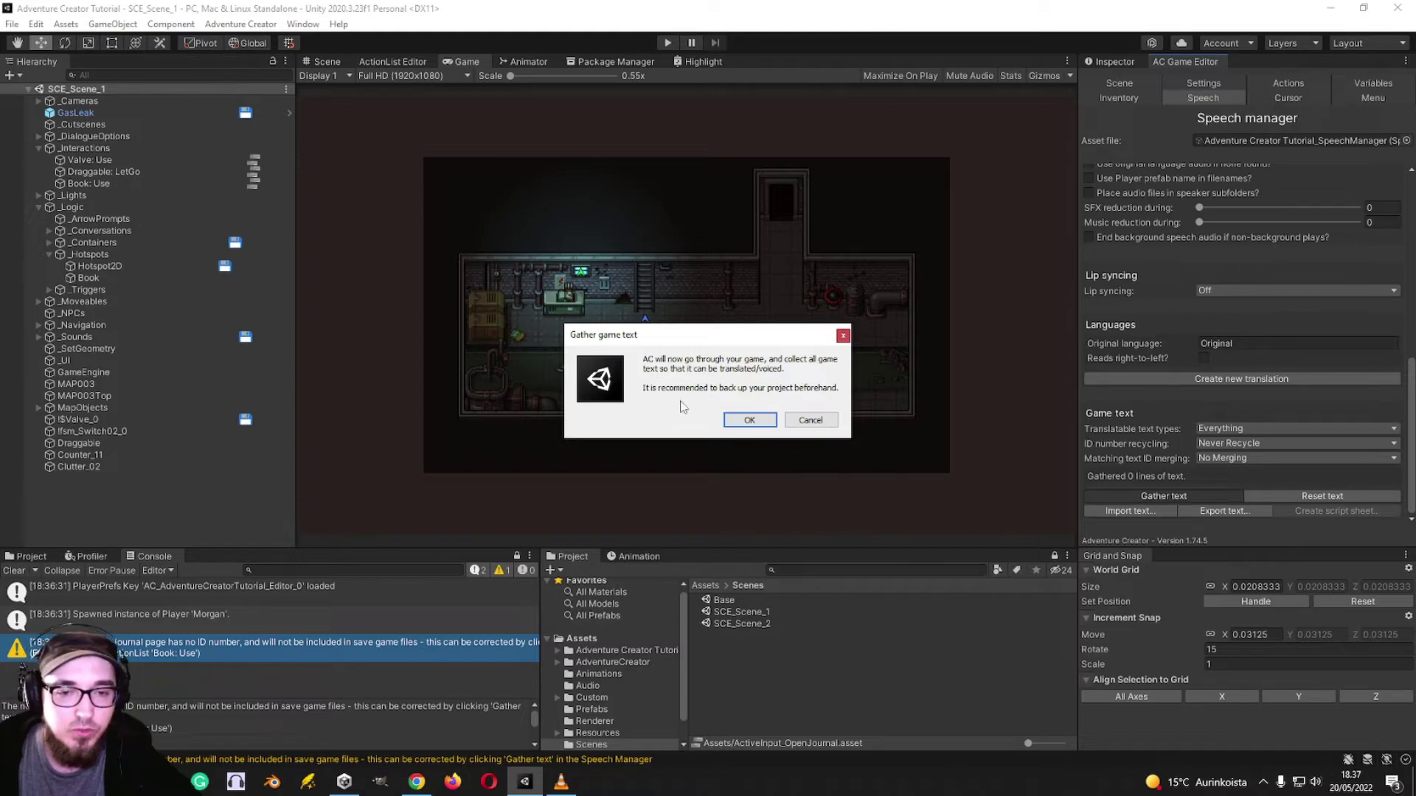
left_click(750, 419)
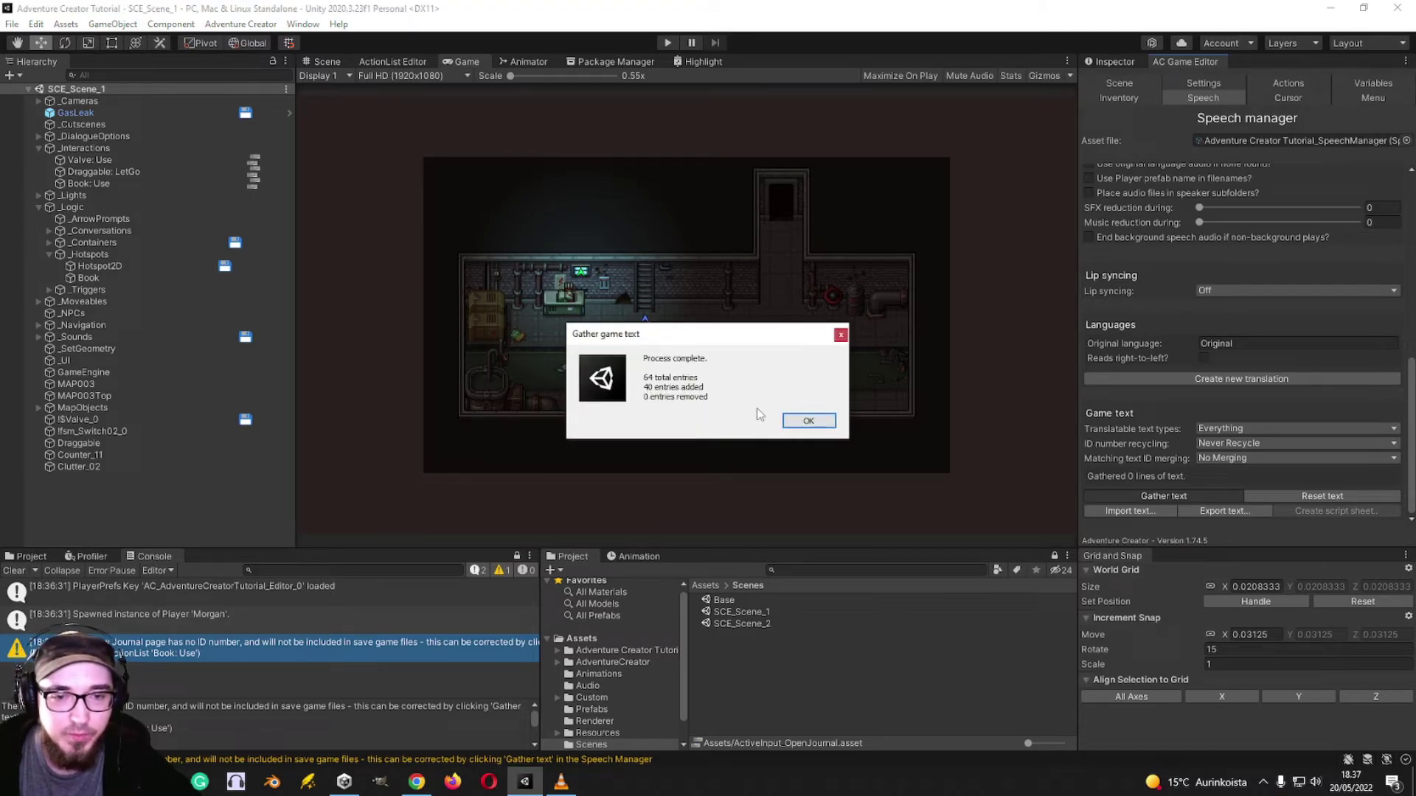
left_click(788, 421)
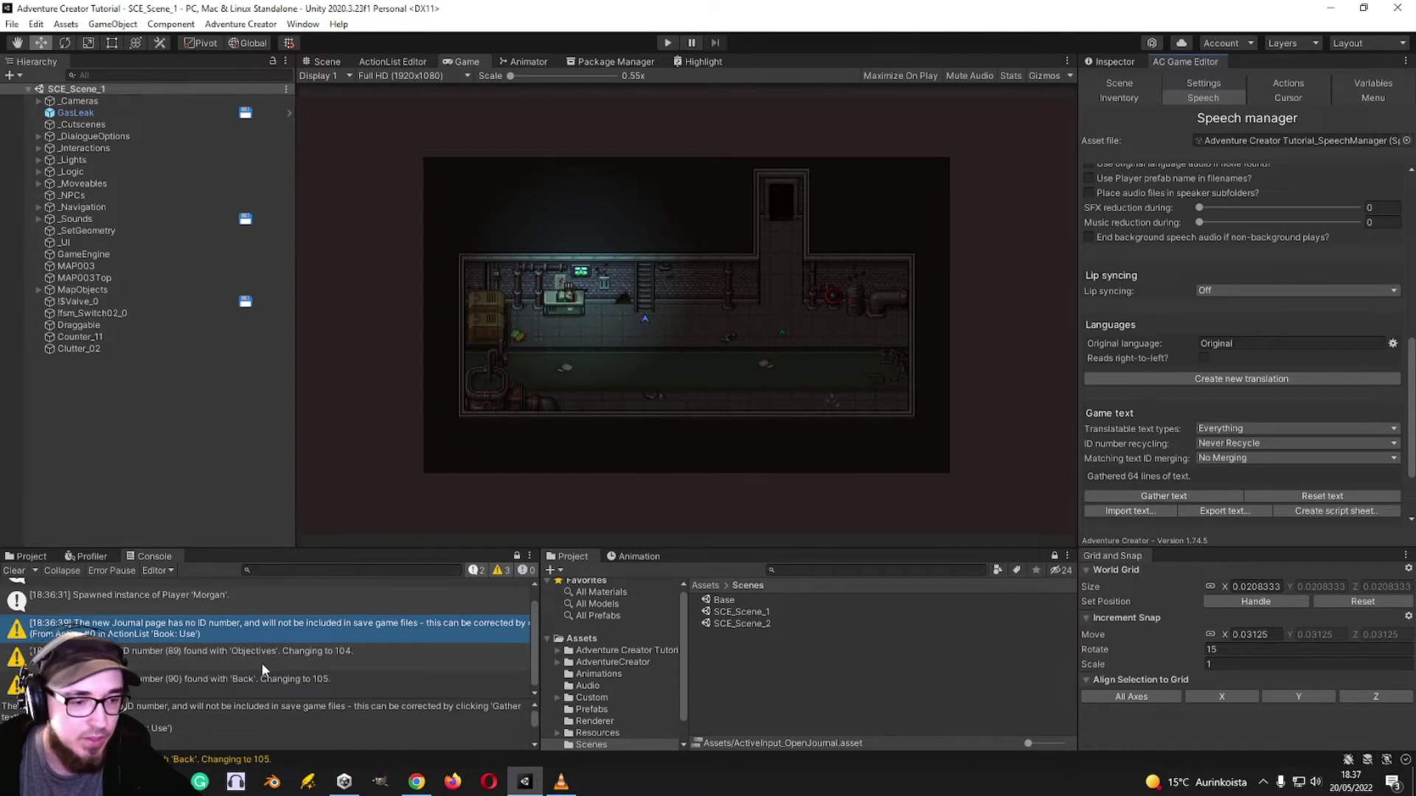
- Review the Objectives and Back ID change warnings, then start play mode again
left_click(188, 657)
left_click(298, 674)
scroll(298, 674, "up", 1)
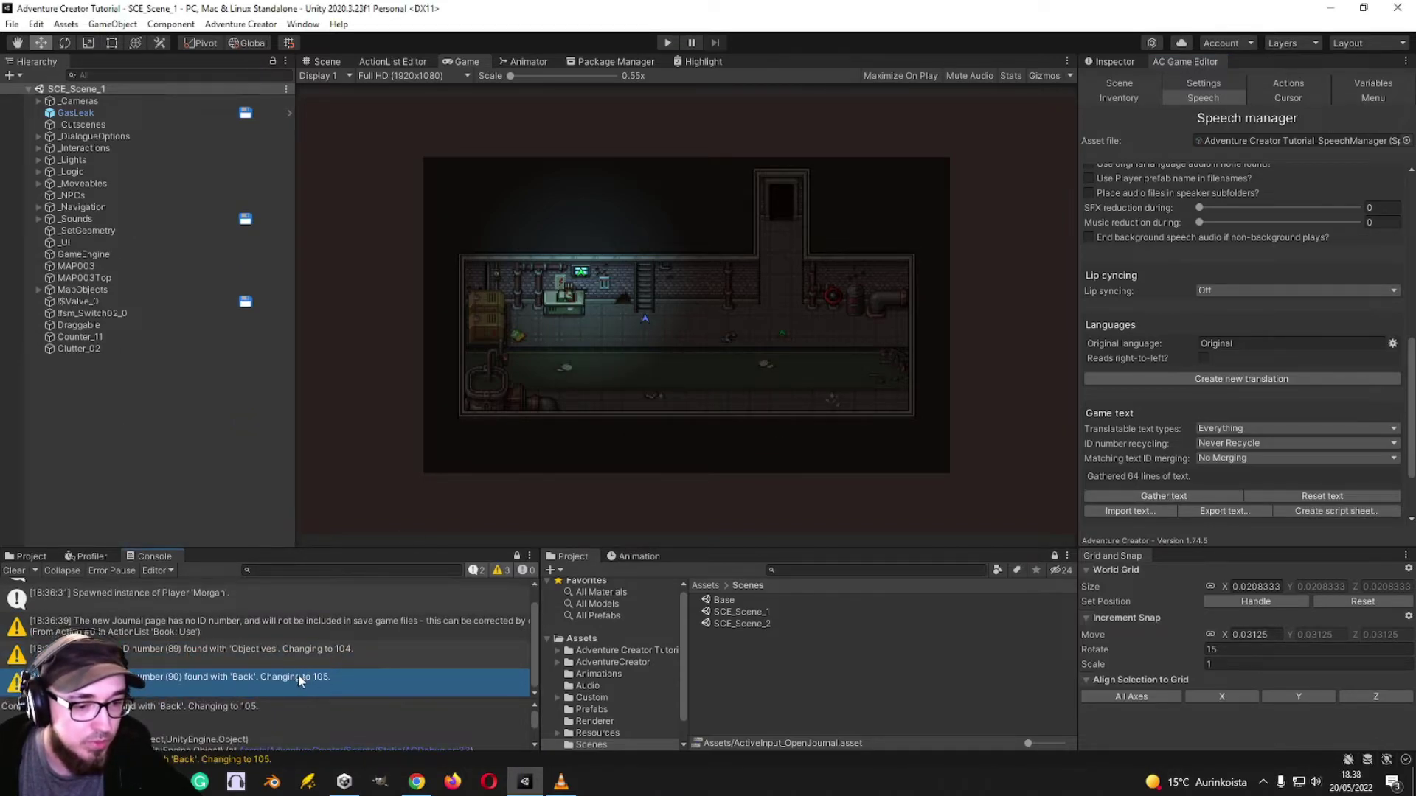
scroll(221, 660, "down", 1)
scroll(187, 636, "up", 1)
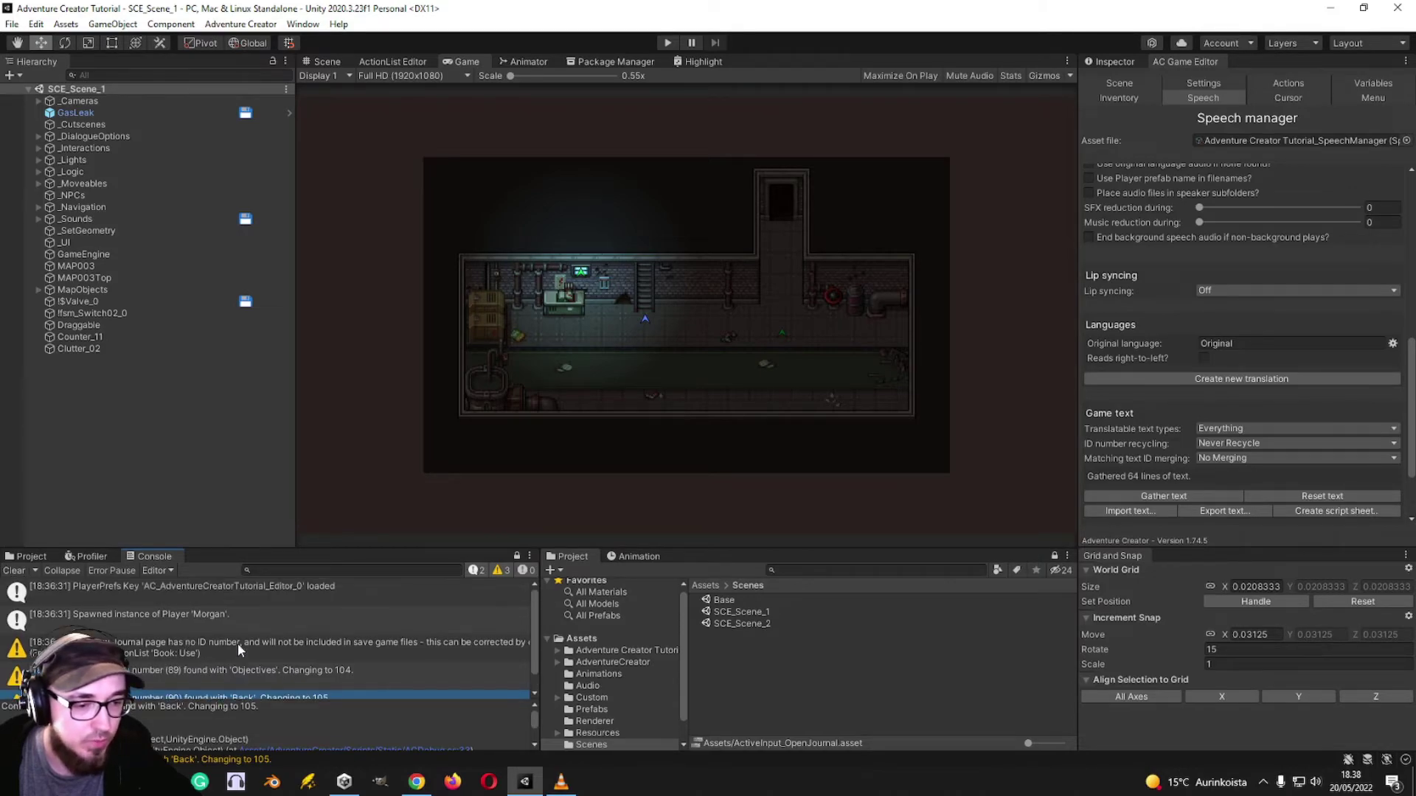
scroll(199, 644, "down", 1)
key("ctrl+p")
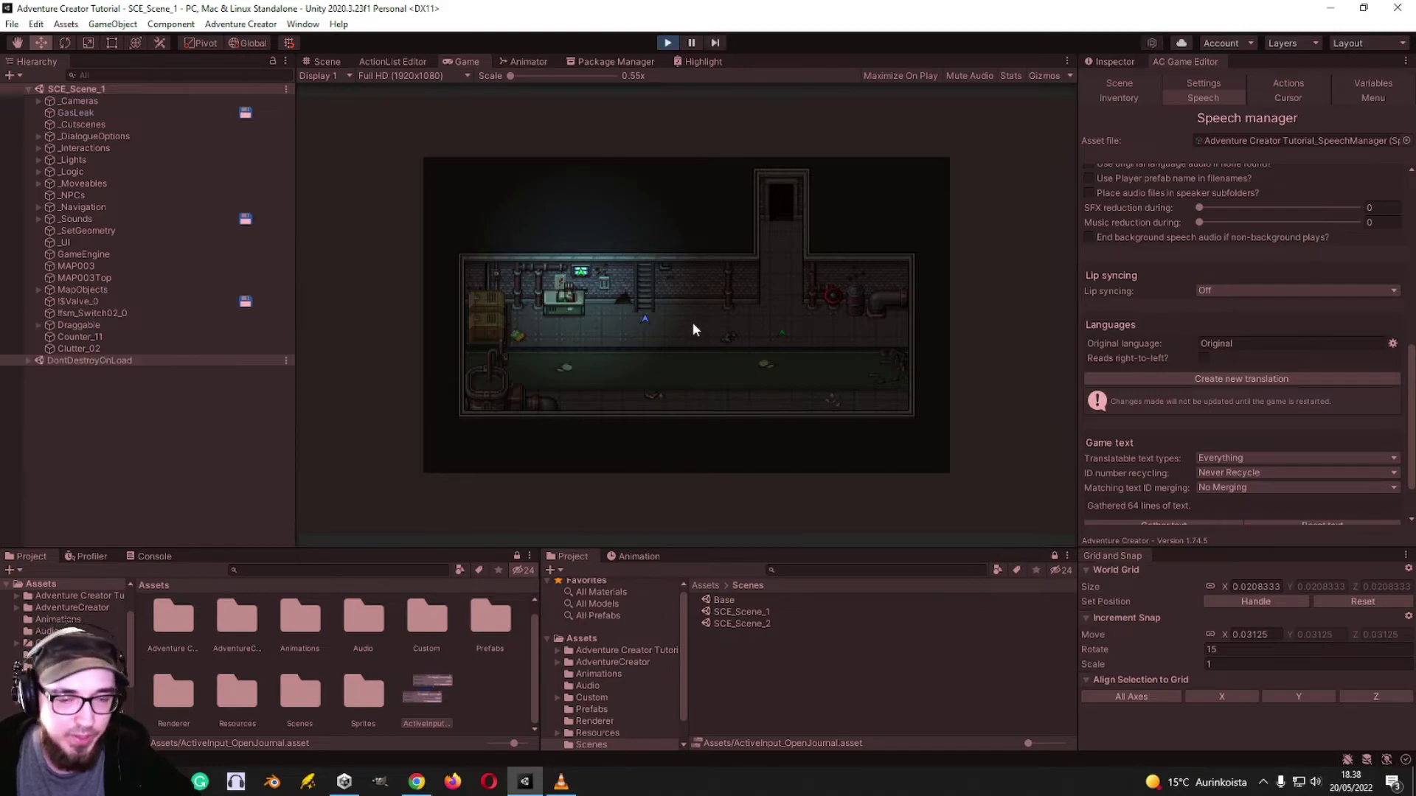
- Open the journal with J, turn to its second page, and close it there
key("Escape")
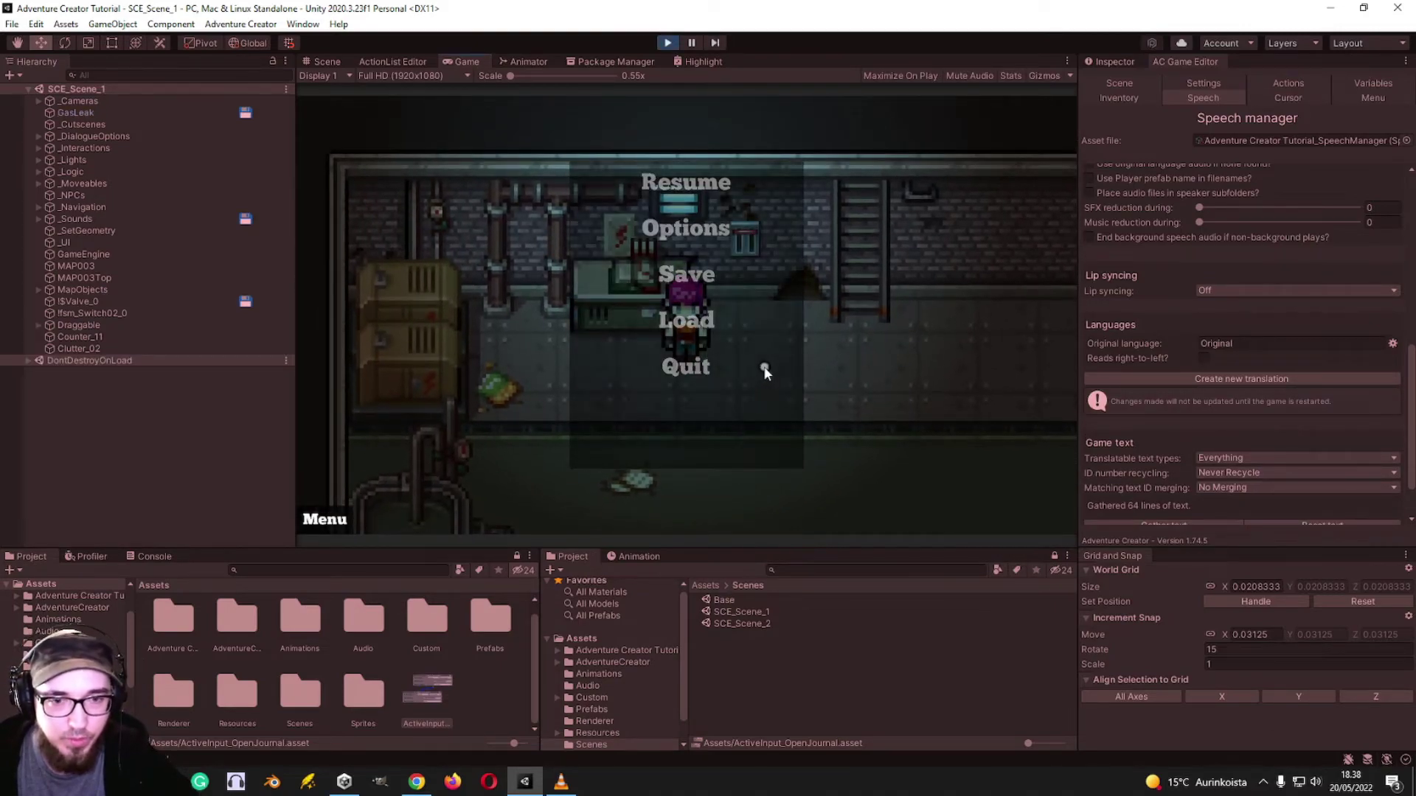
key("Escape")
key("j")
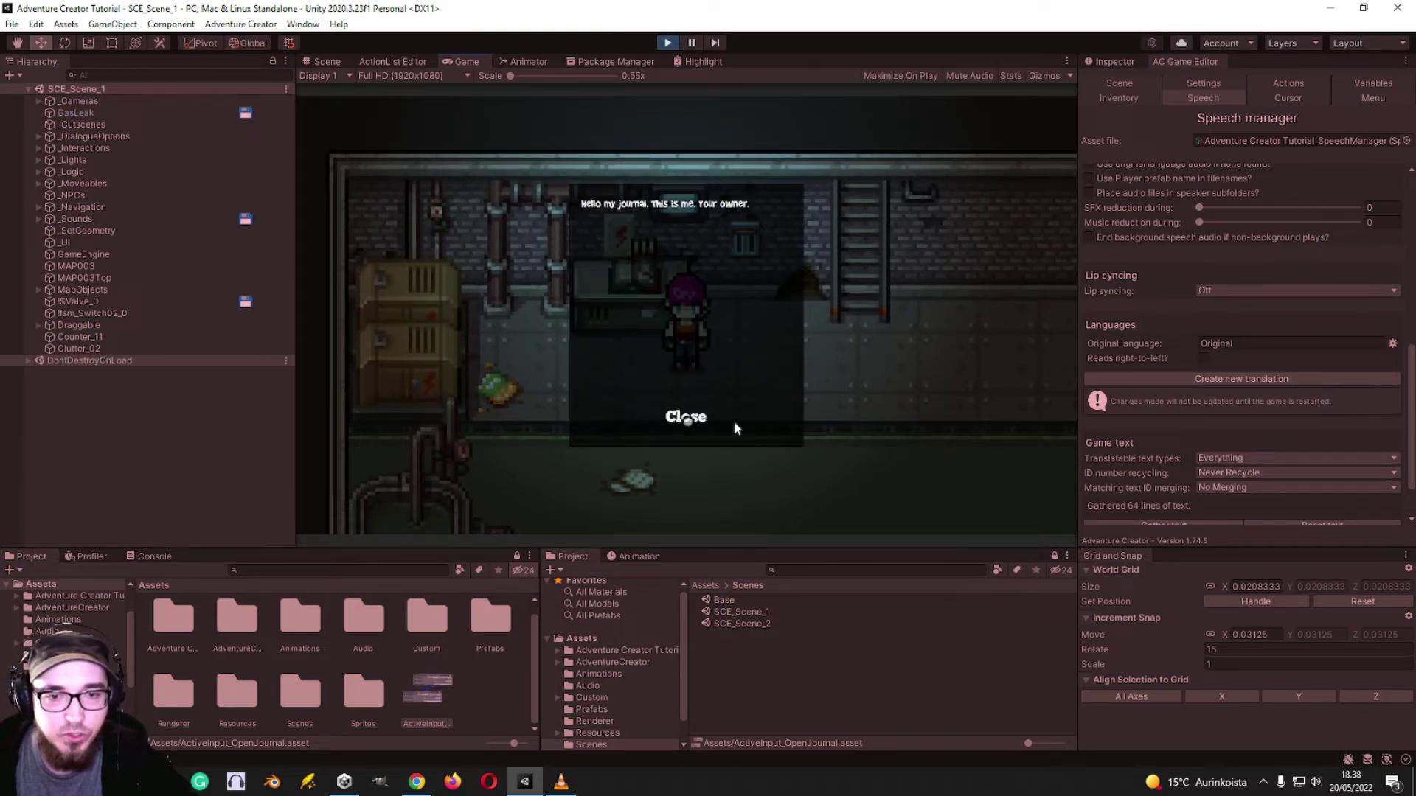
left_click(688, 417)
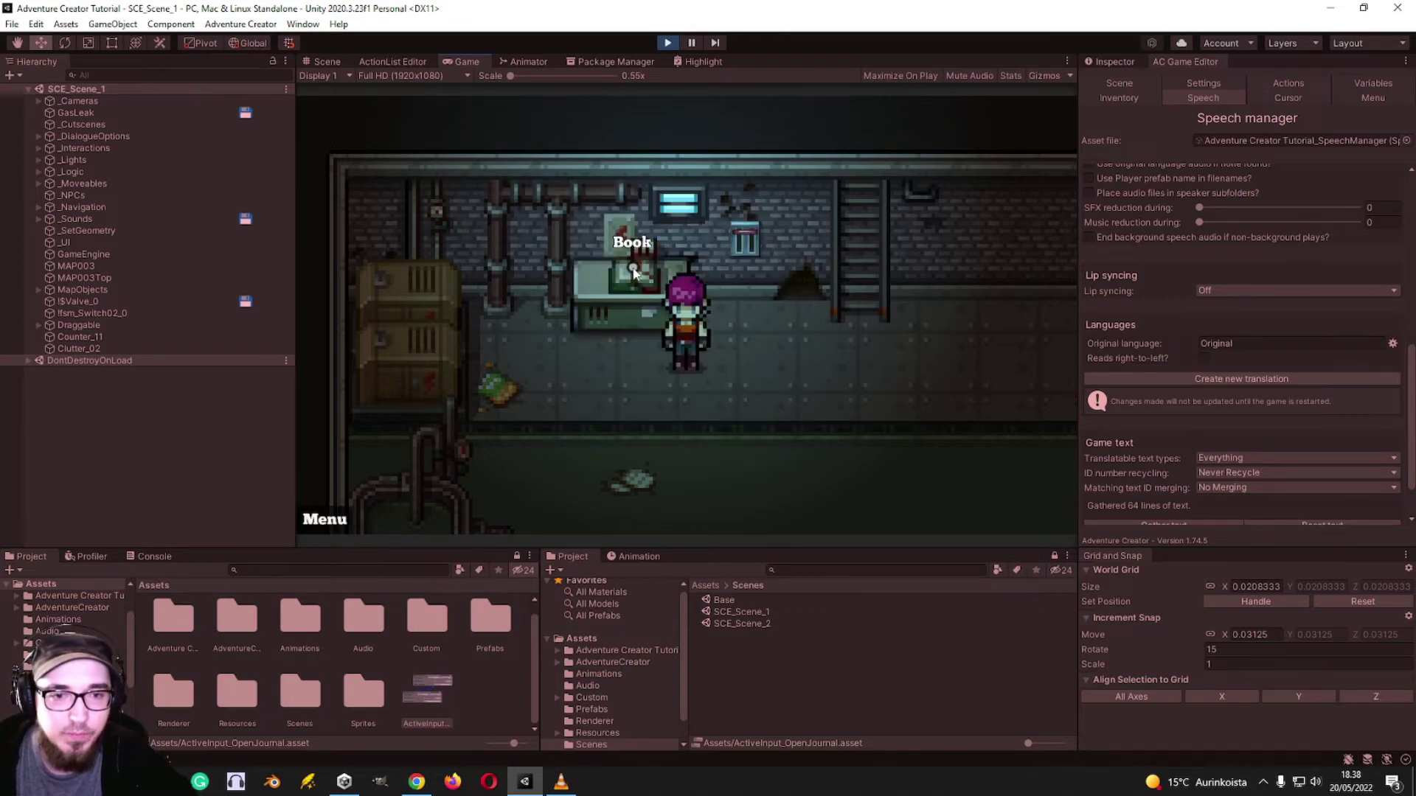
key("j")
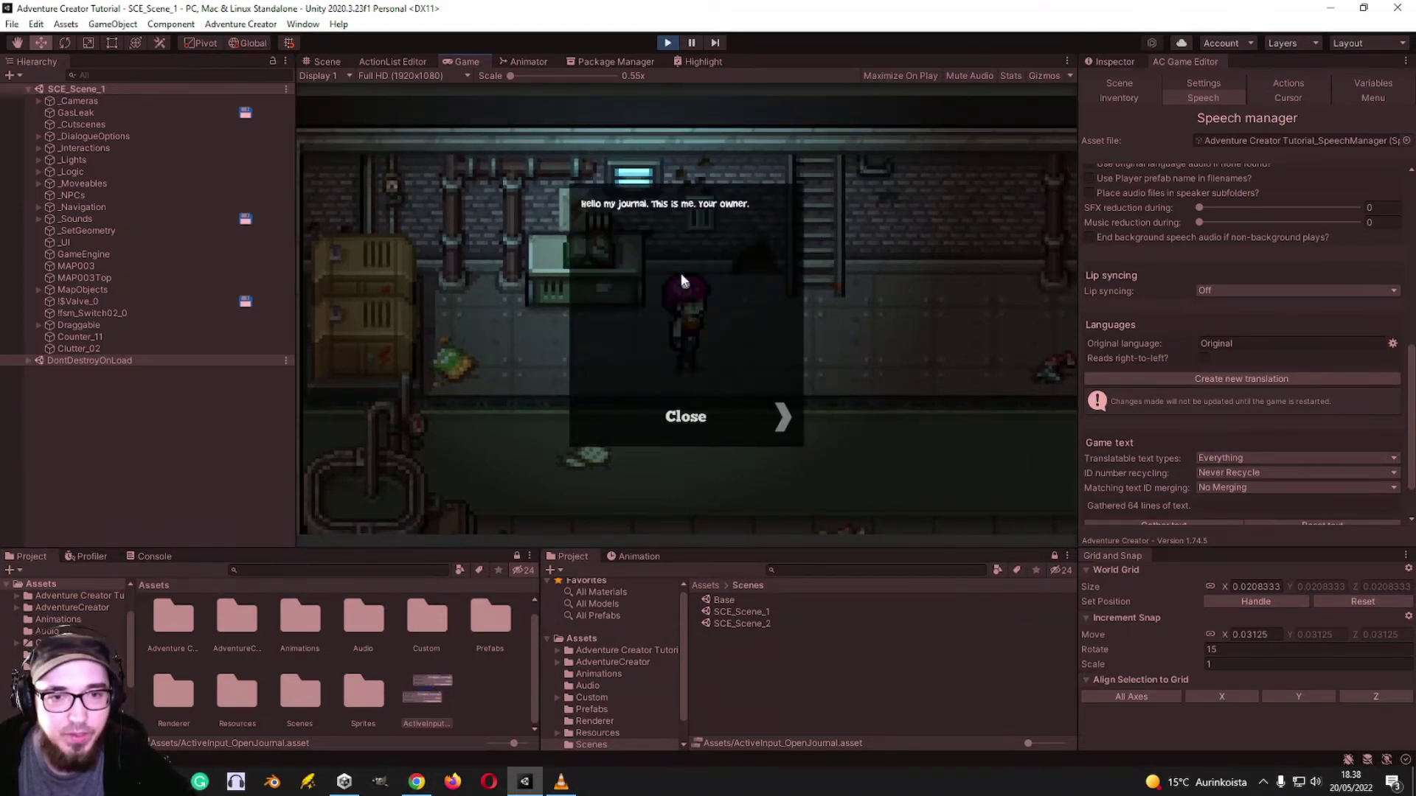
left_click(783, 418)
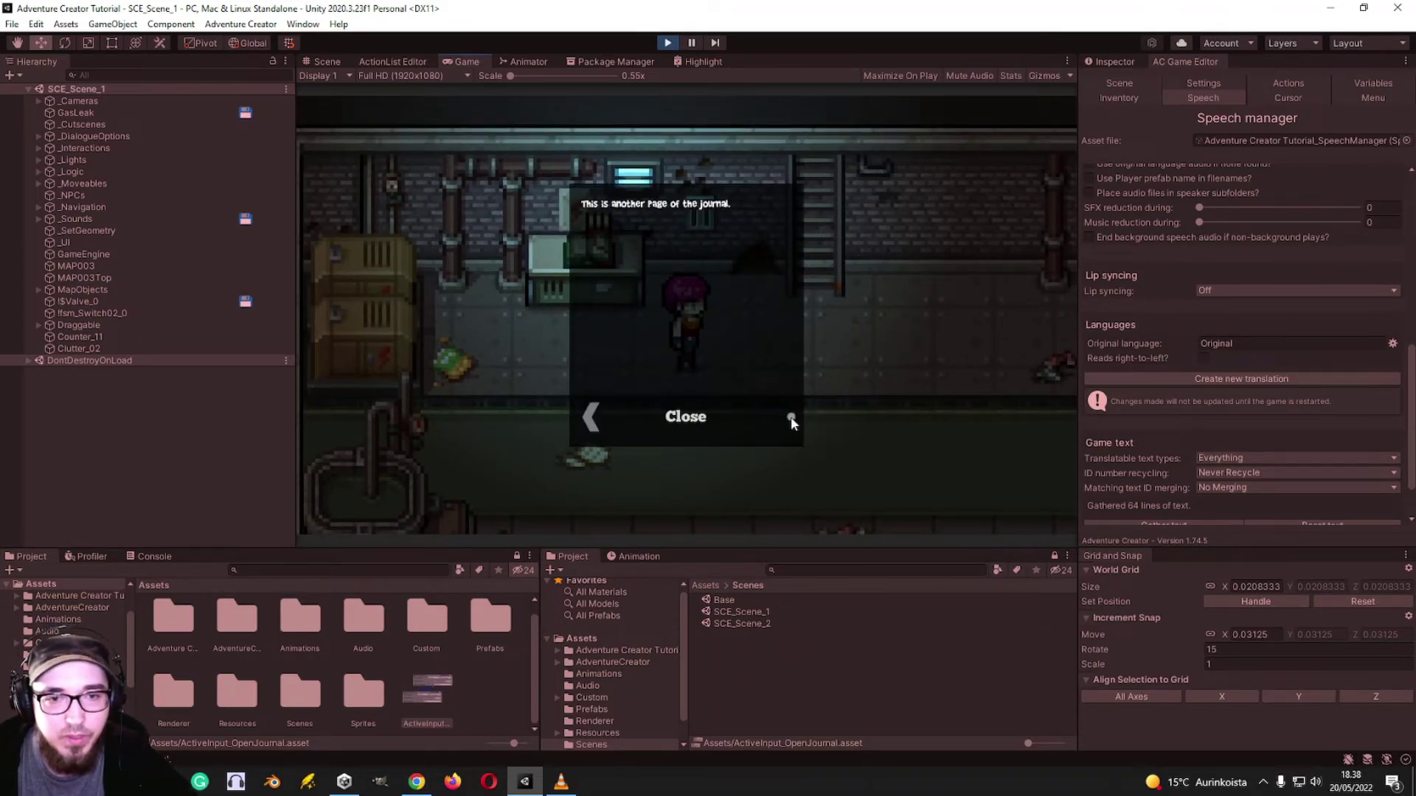
left_click(684, 420)
- Save the game to the first slot, then load Save 1 from the pause menu
key("Escape")
left_click(686, 272)
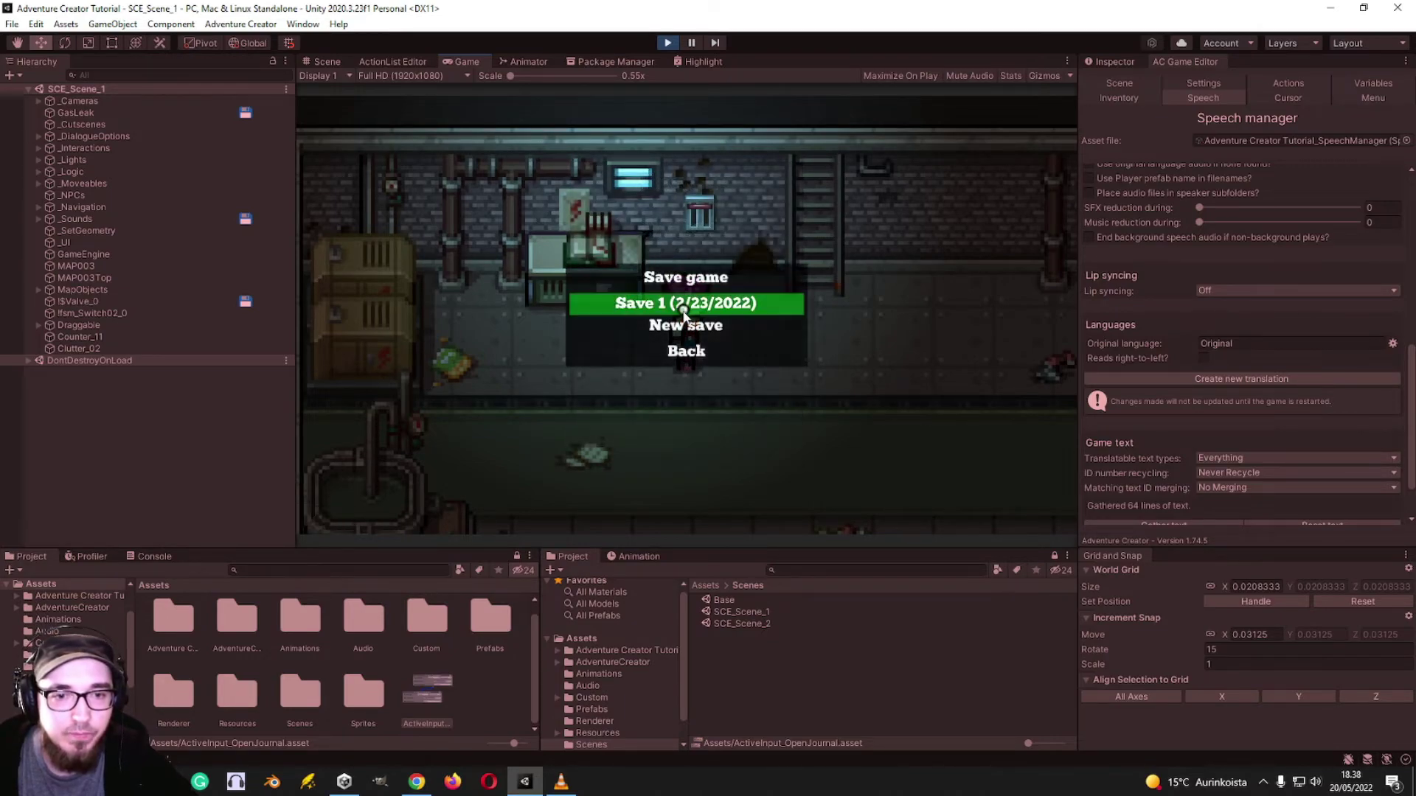
left_click(685, 303)
key("Escape")
left_click(685, 320)
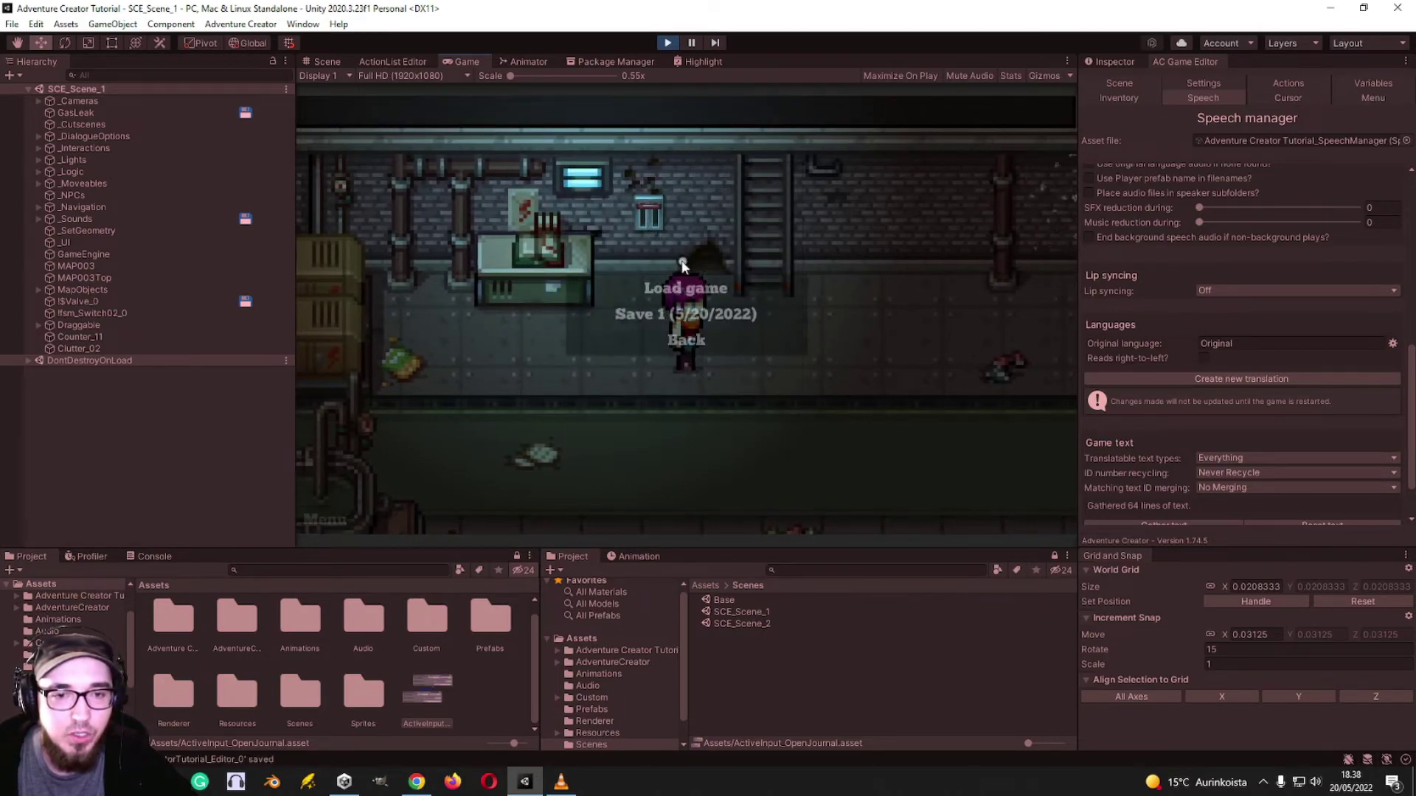
left_click(678, 318)
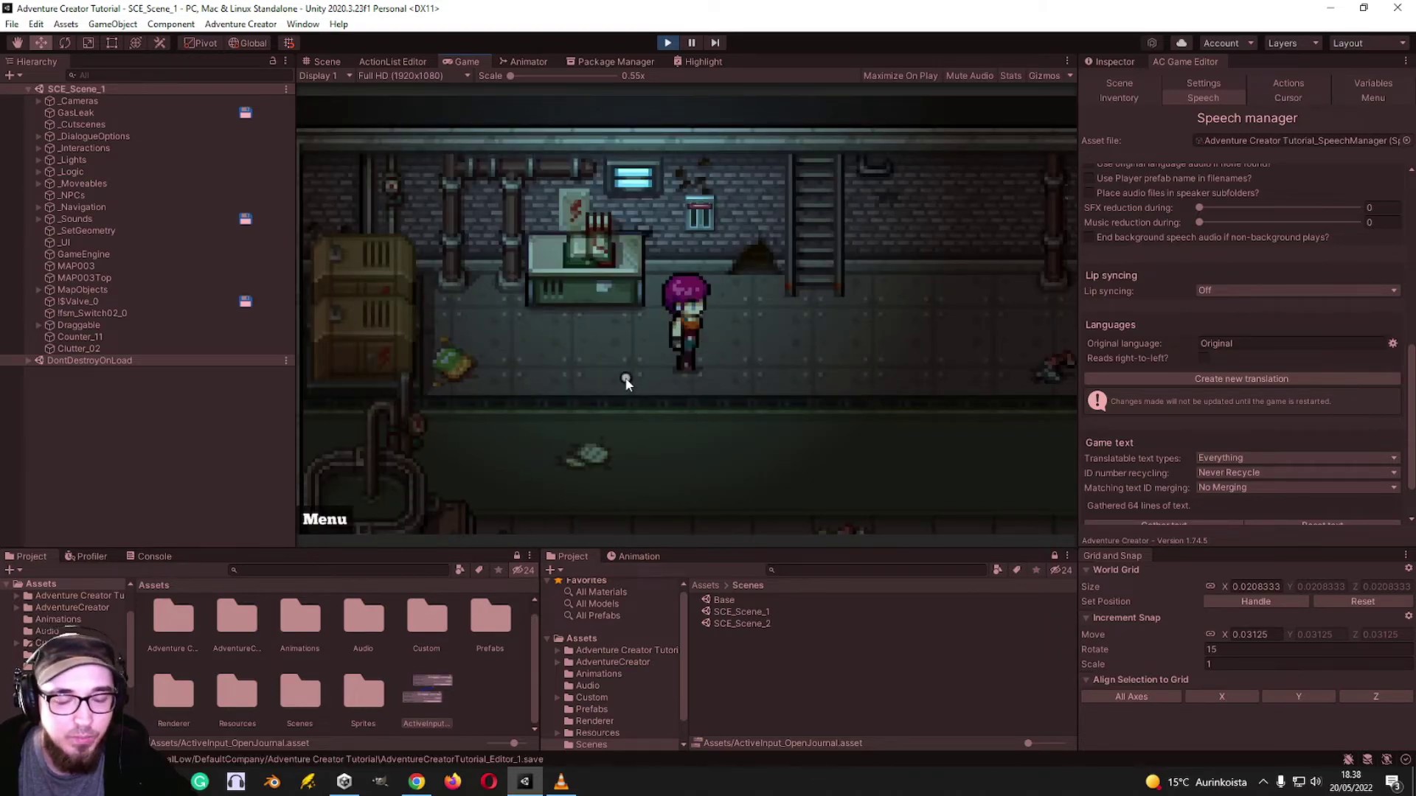
- Reopen the journal to confirm the added page persisted, close it, and stop play mode
key("j")
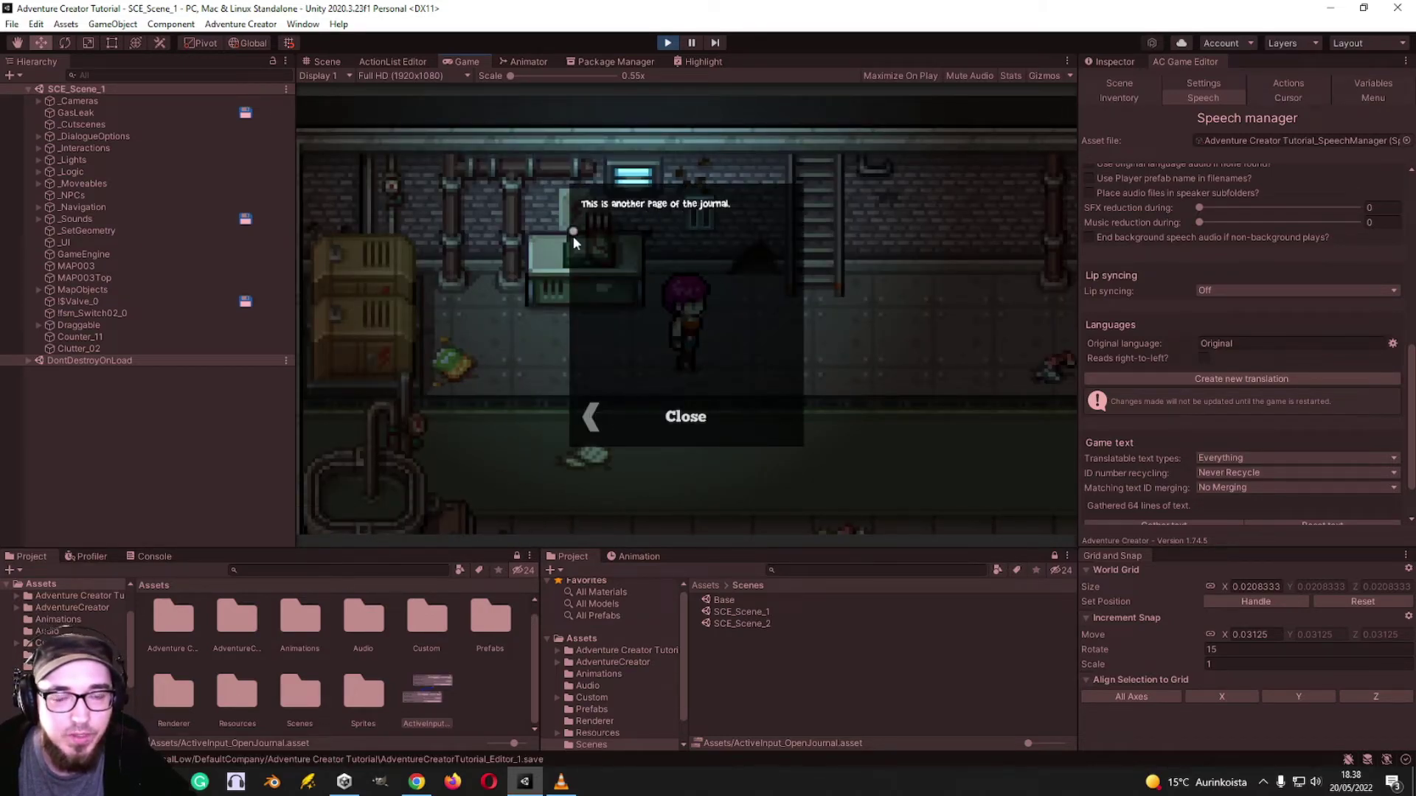
left_click(589, 417)
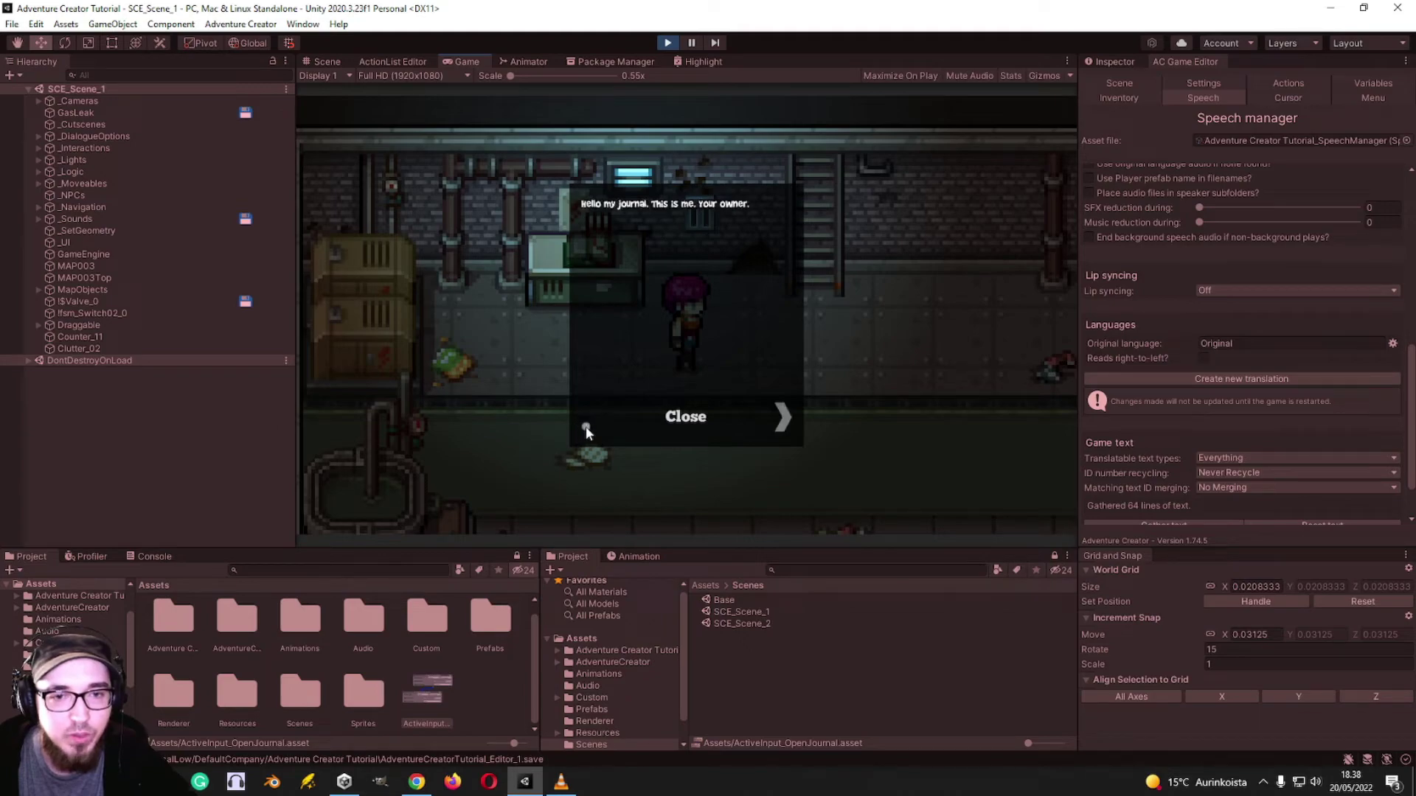
left_click(685, 418)
left_click(668, 43)
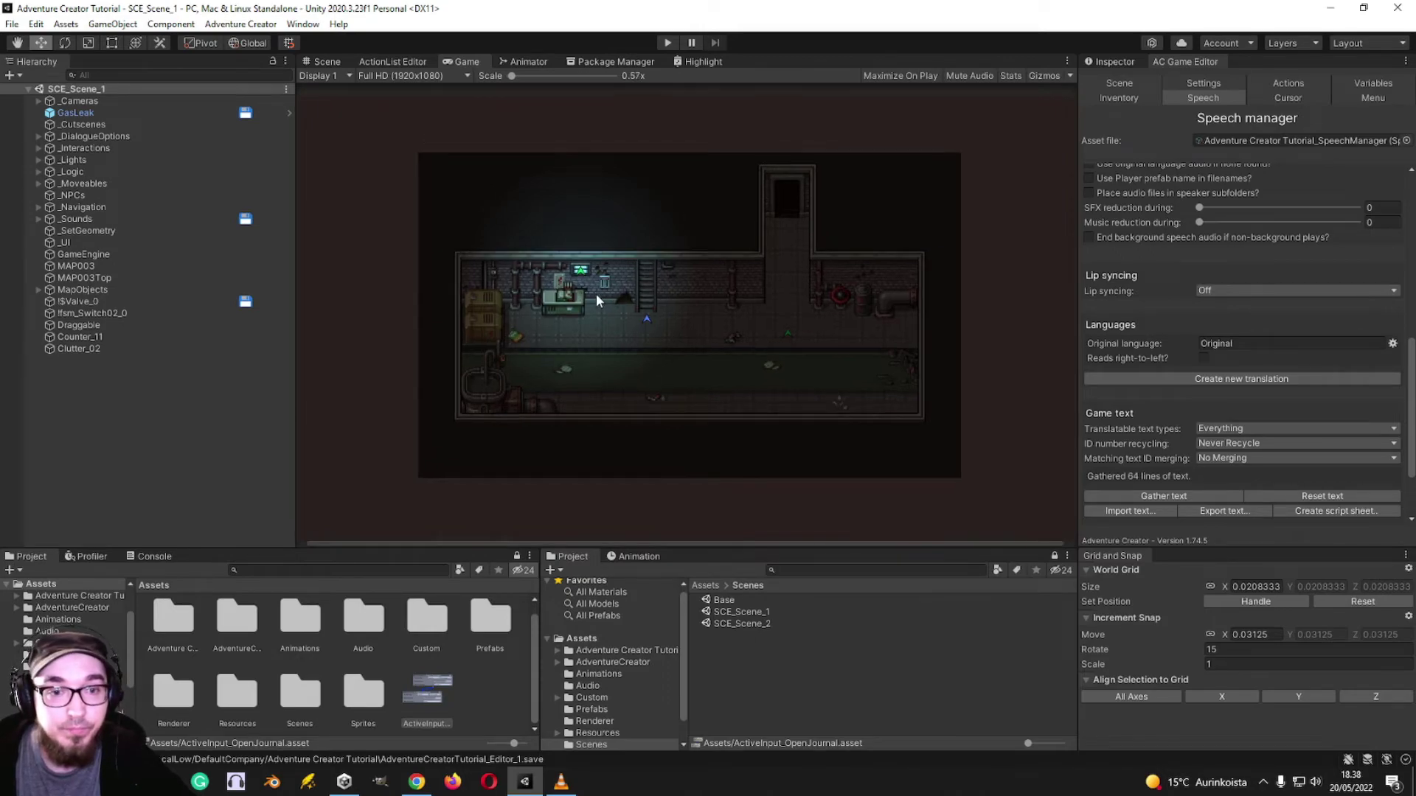
- Frame the room's two hotspots in the Scene view, check the ActiveInput_OpenJournal ActionList, then return
left_click(328, 61)
middle_click_drag(789, 306, 572, 348)
scroll(692, 348, "up", 5)
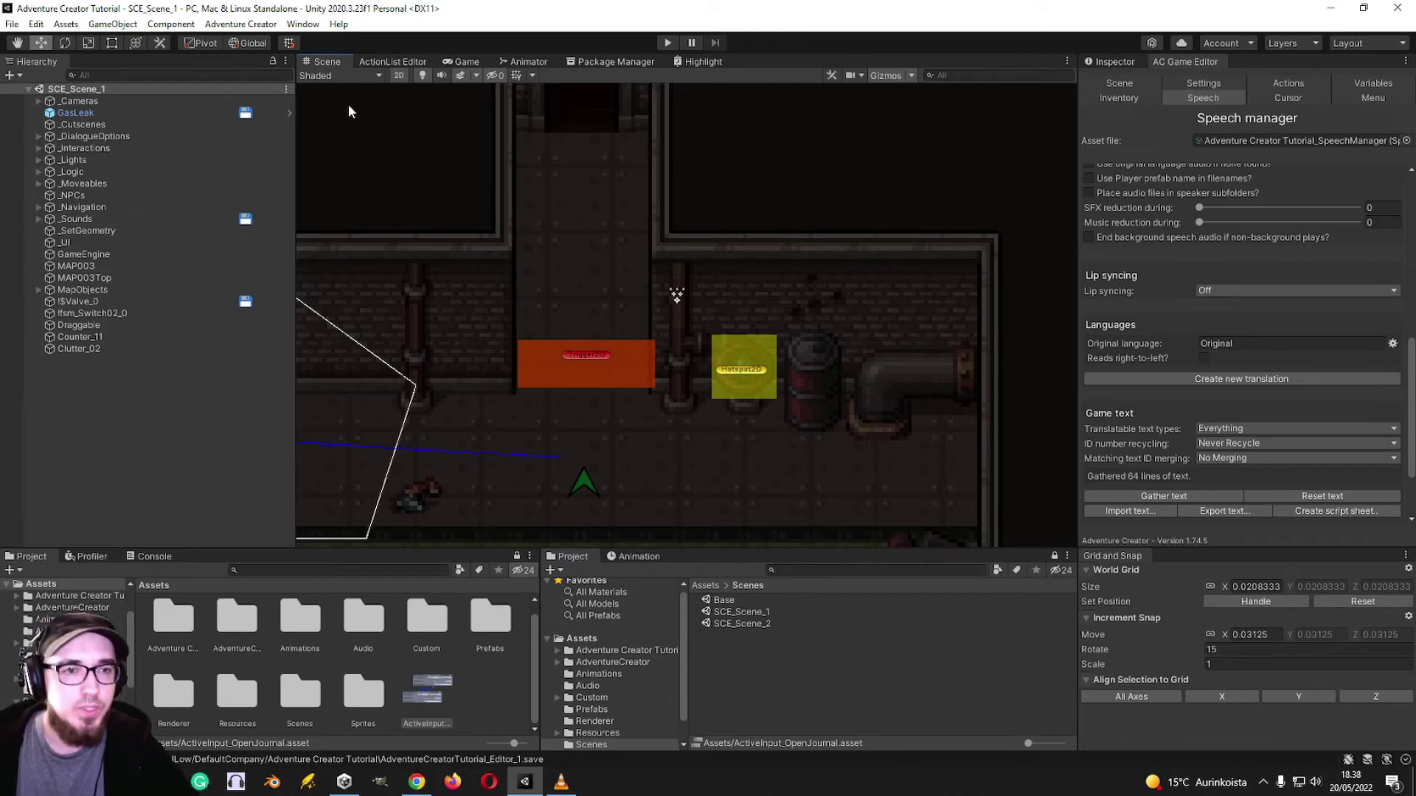
left_click(385, 63)
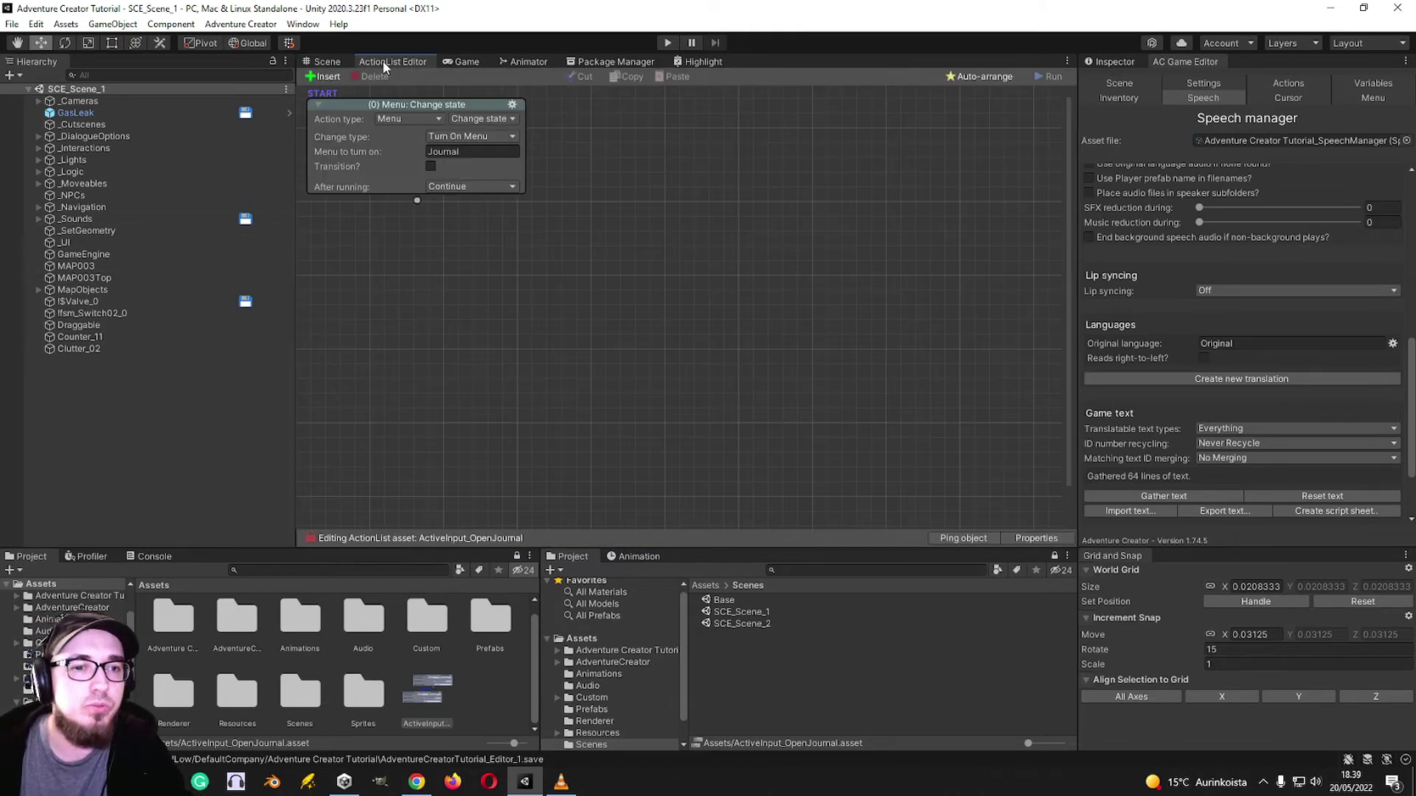
left_click(325, 61)
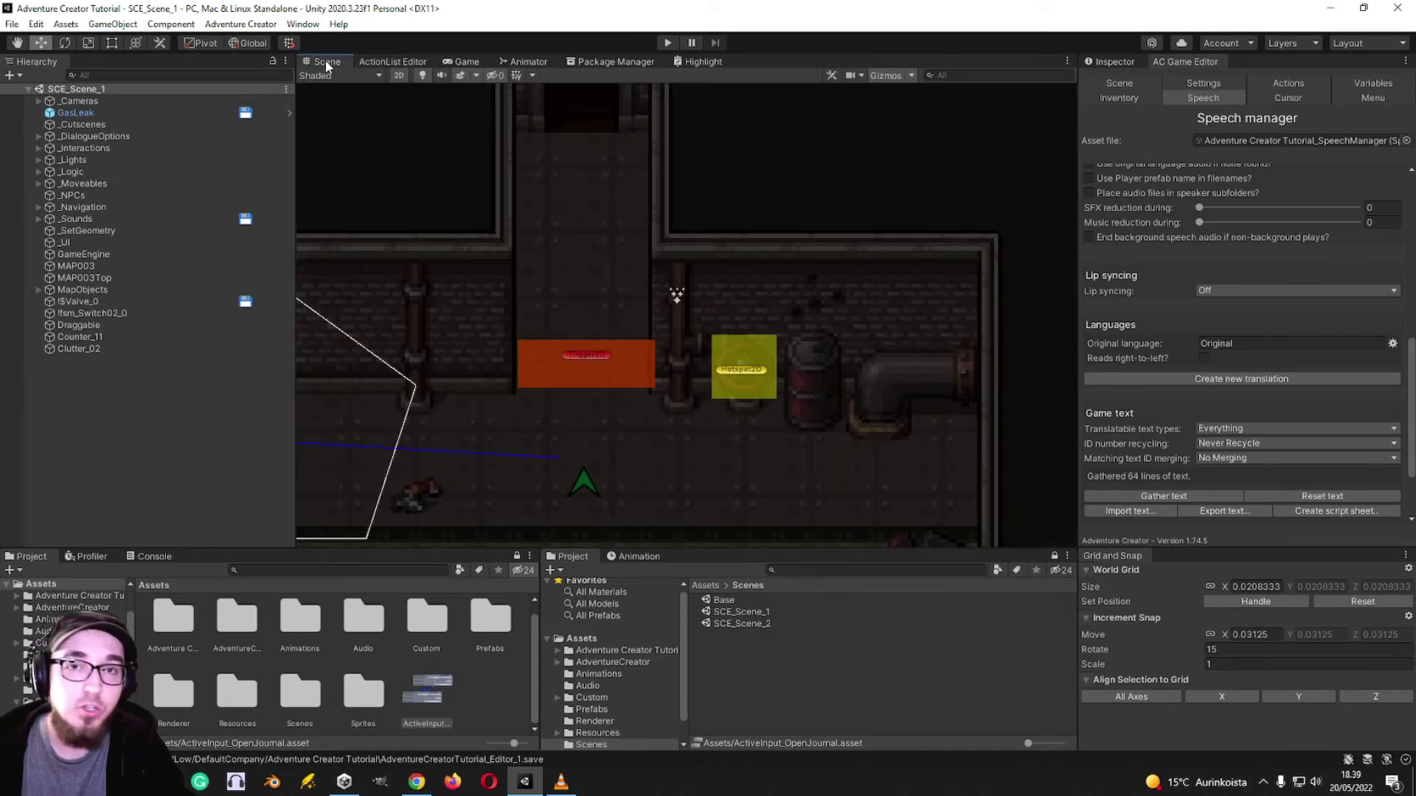